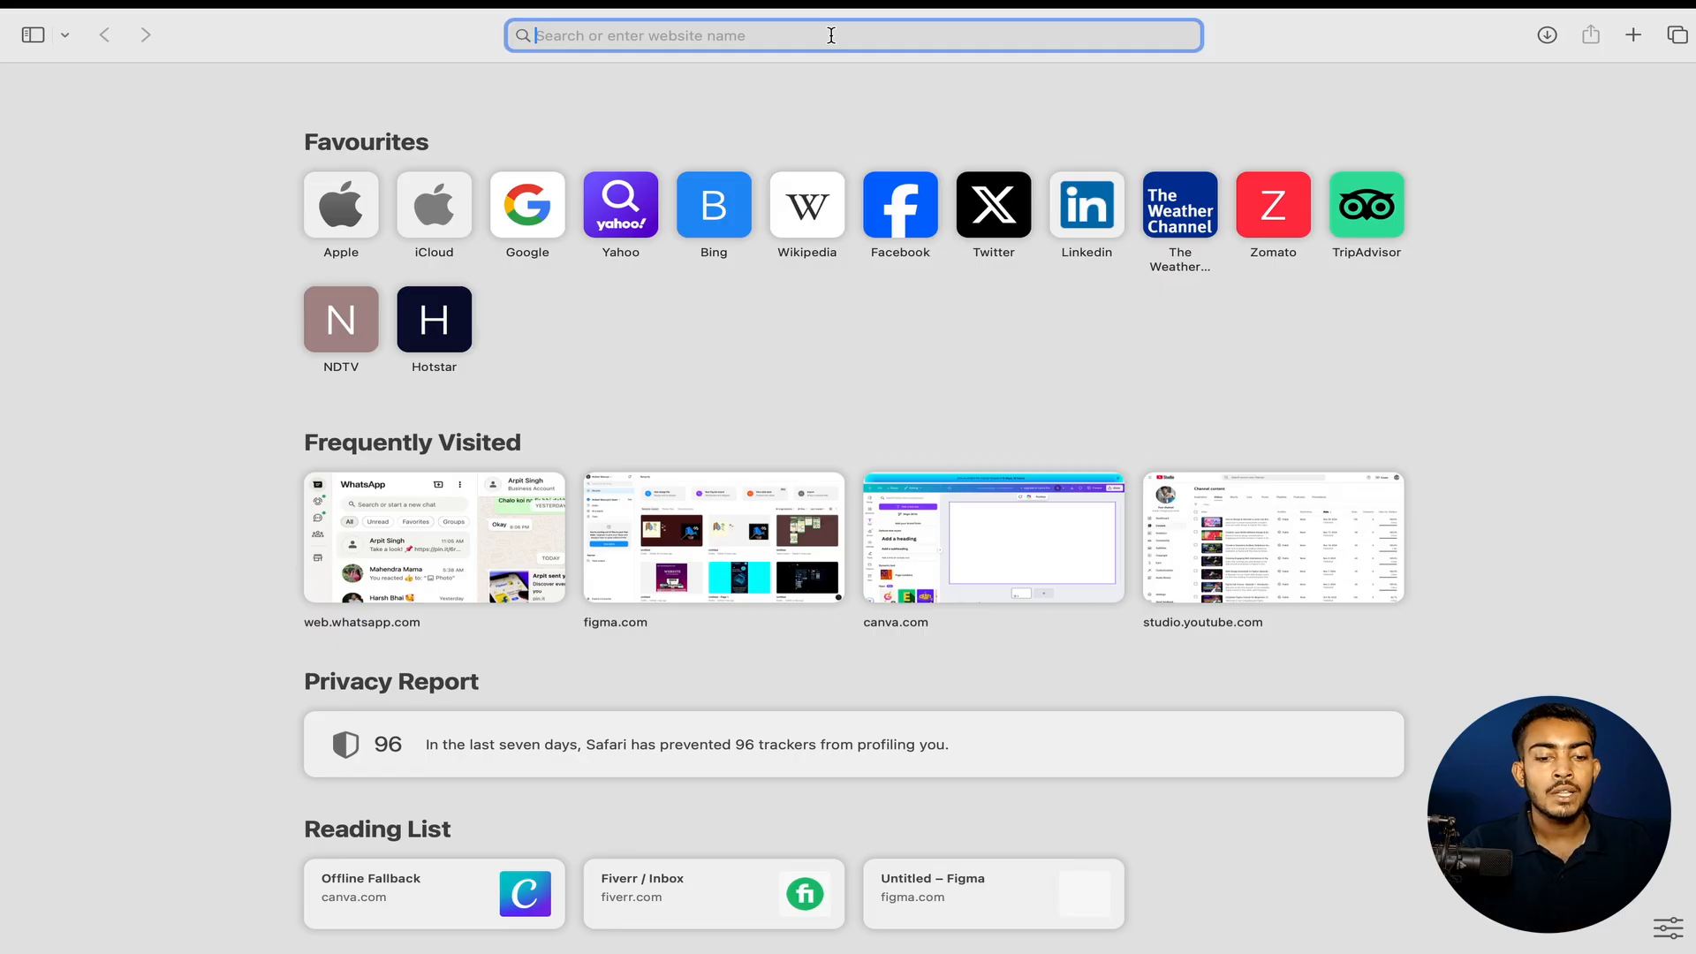
Open the Figma home page with the recently viewed files in the browser.
text(fi)
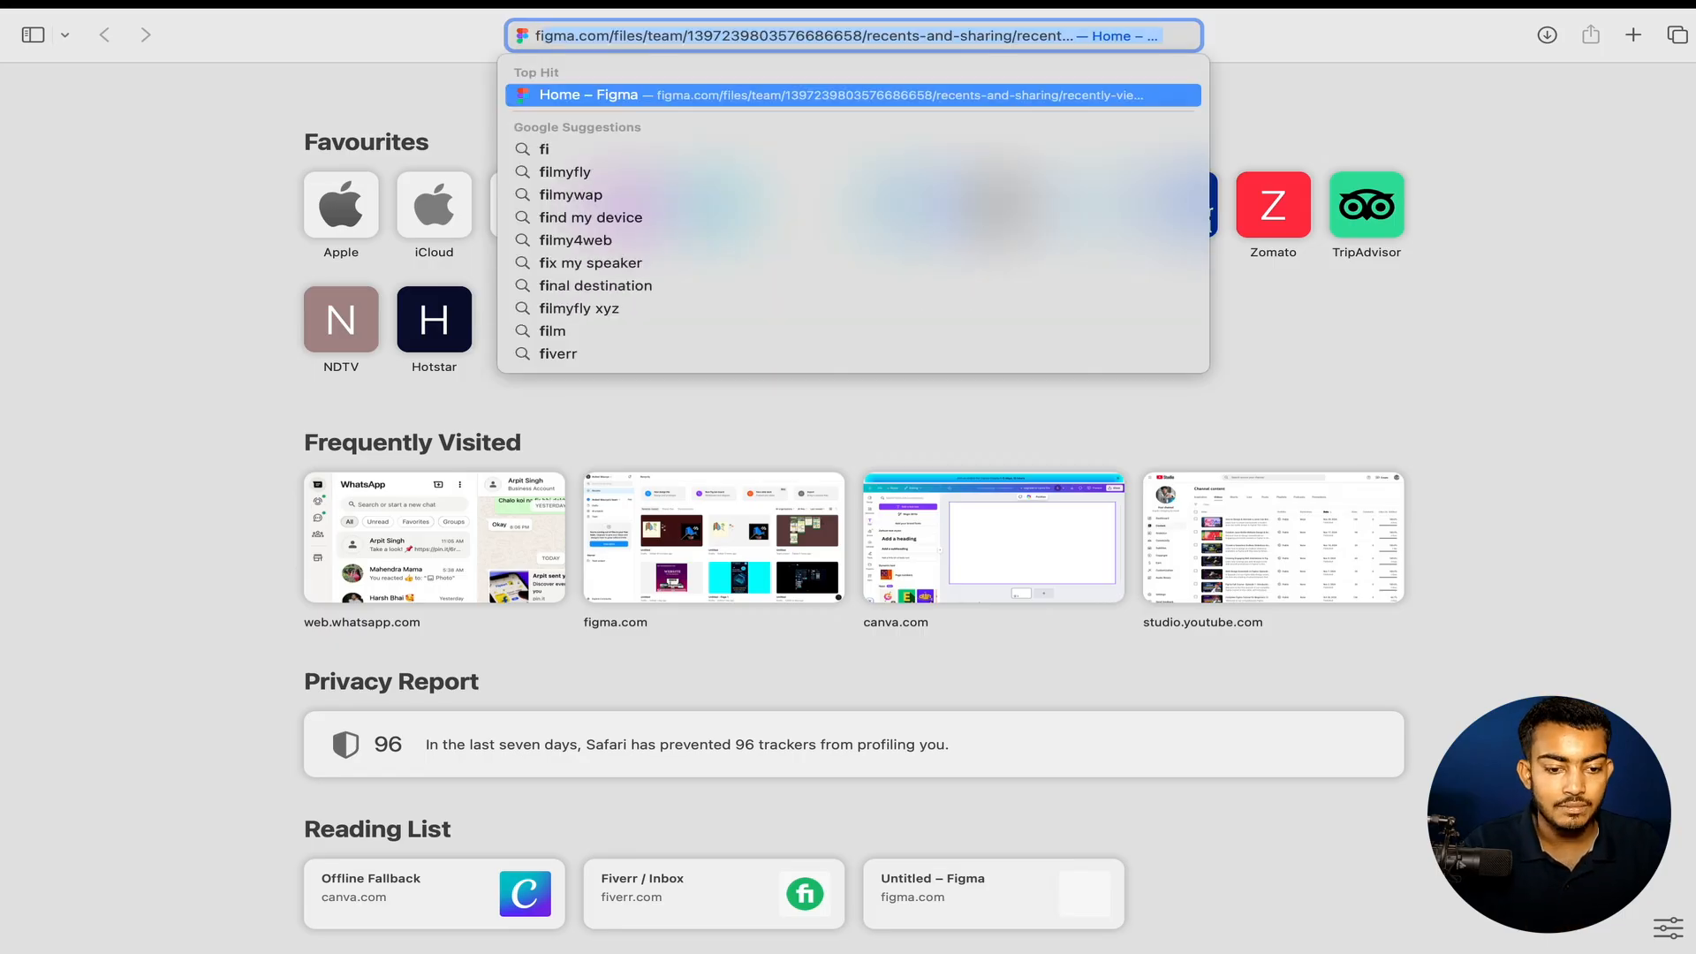
key(Return)
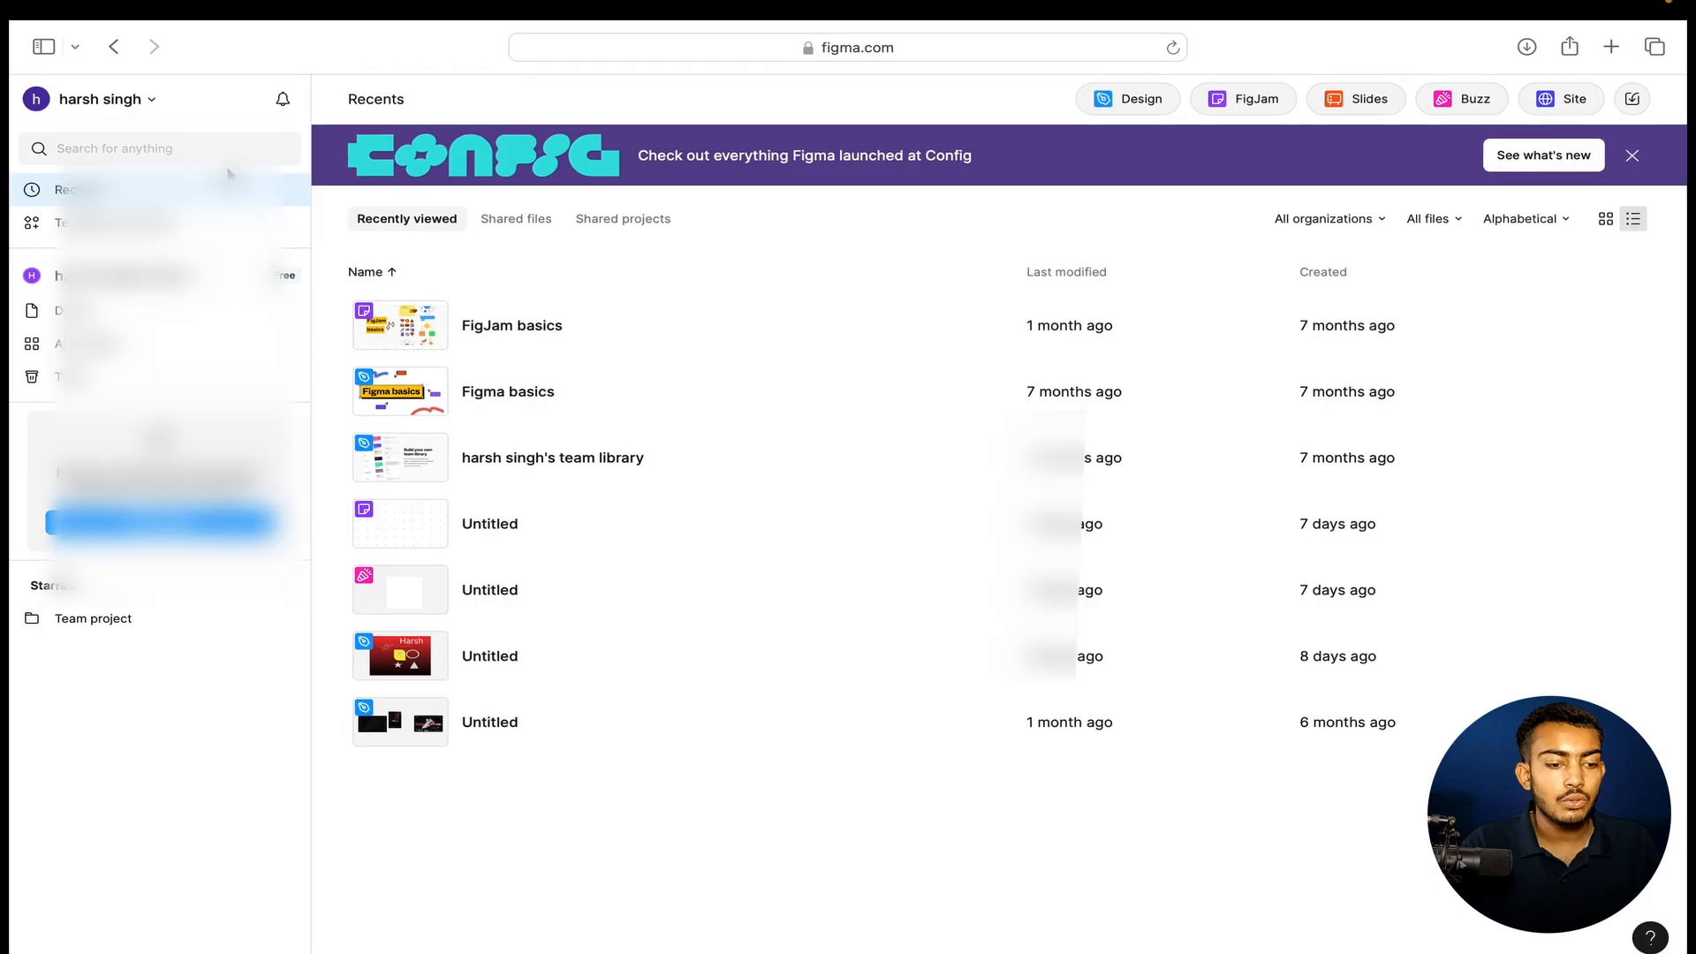
View the sign-in page for adding another account from the account options, and return to the file browser.
click(148, 104)
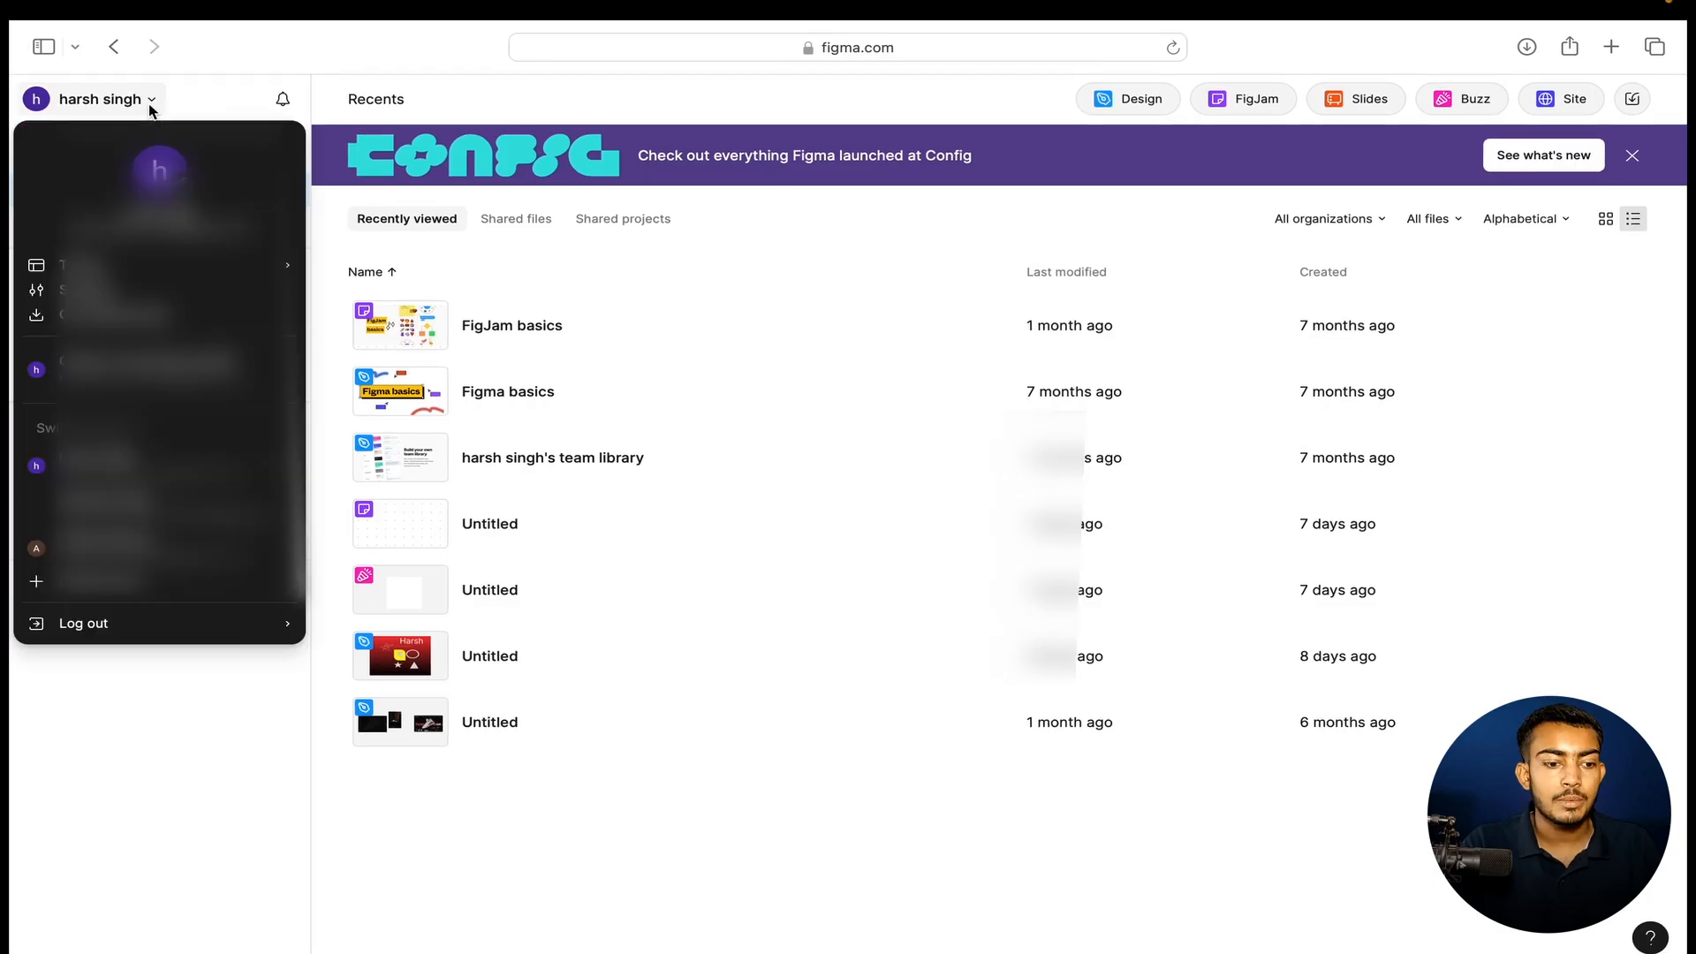
click(195, 590)
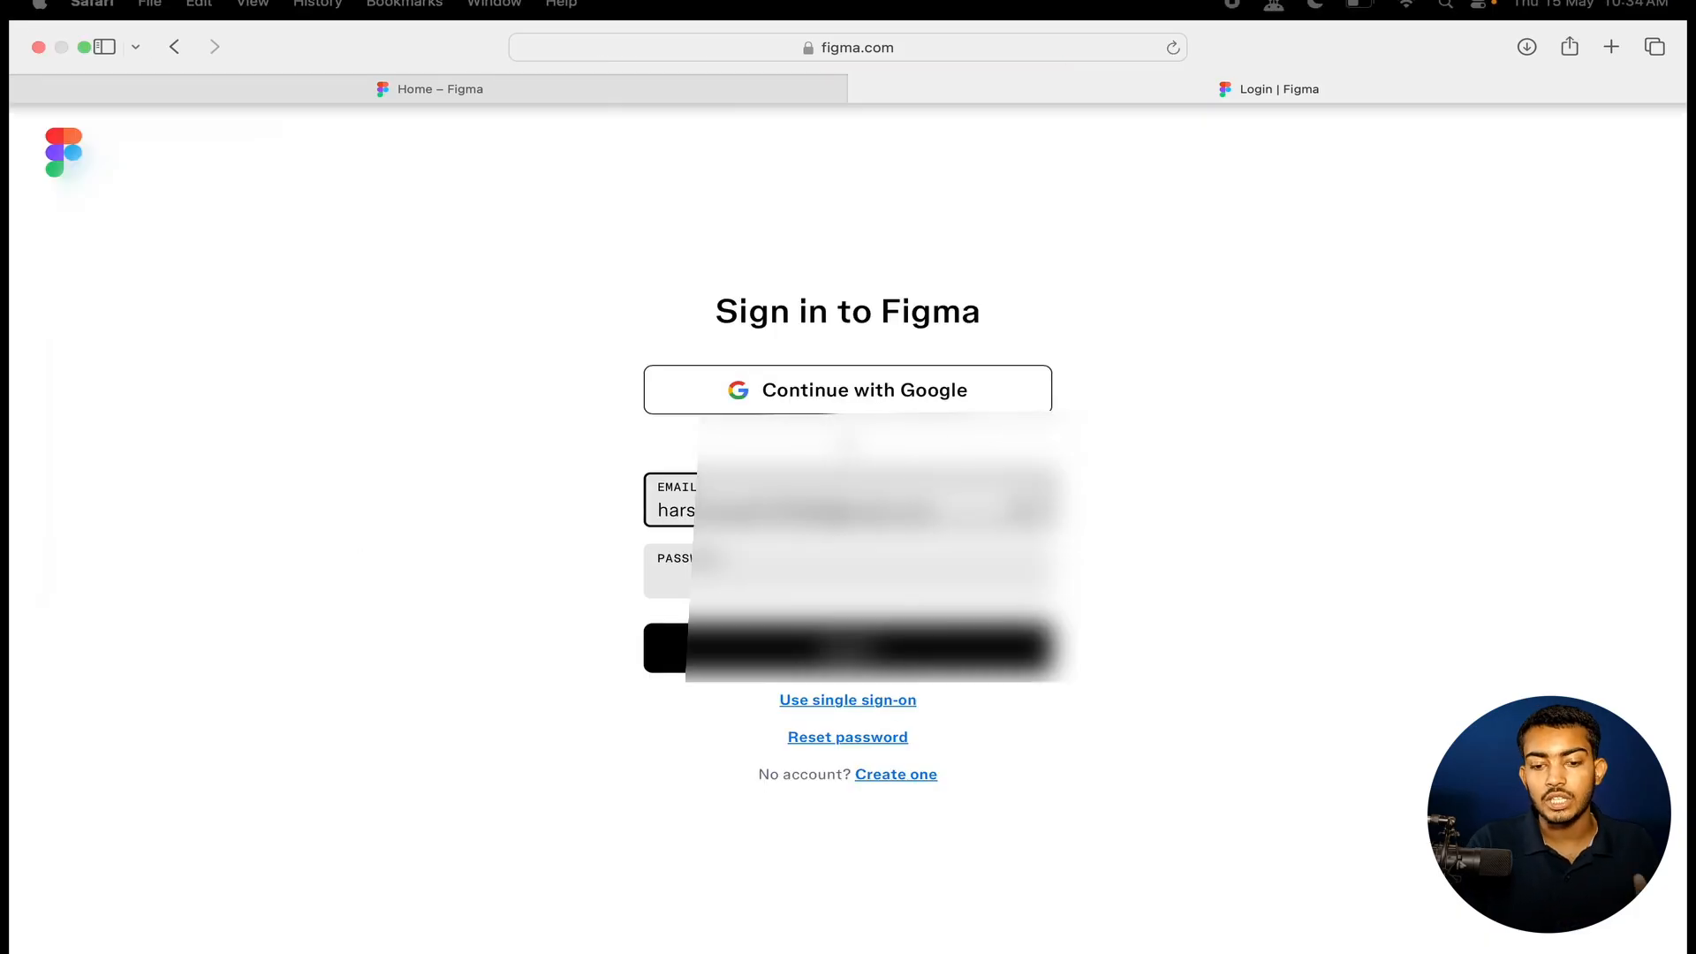
click(862, 88)
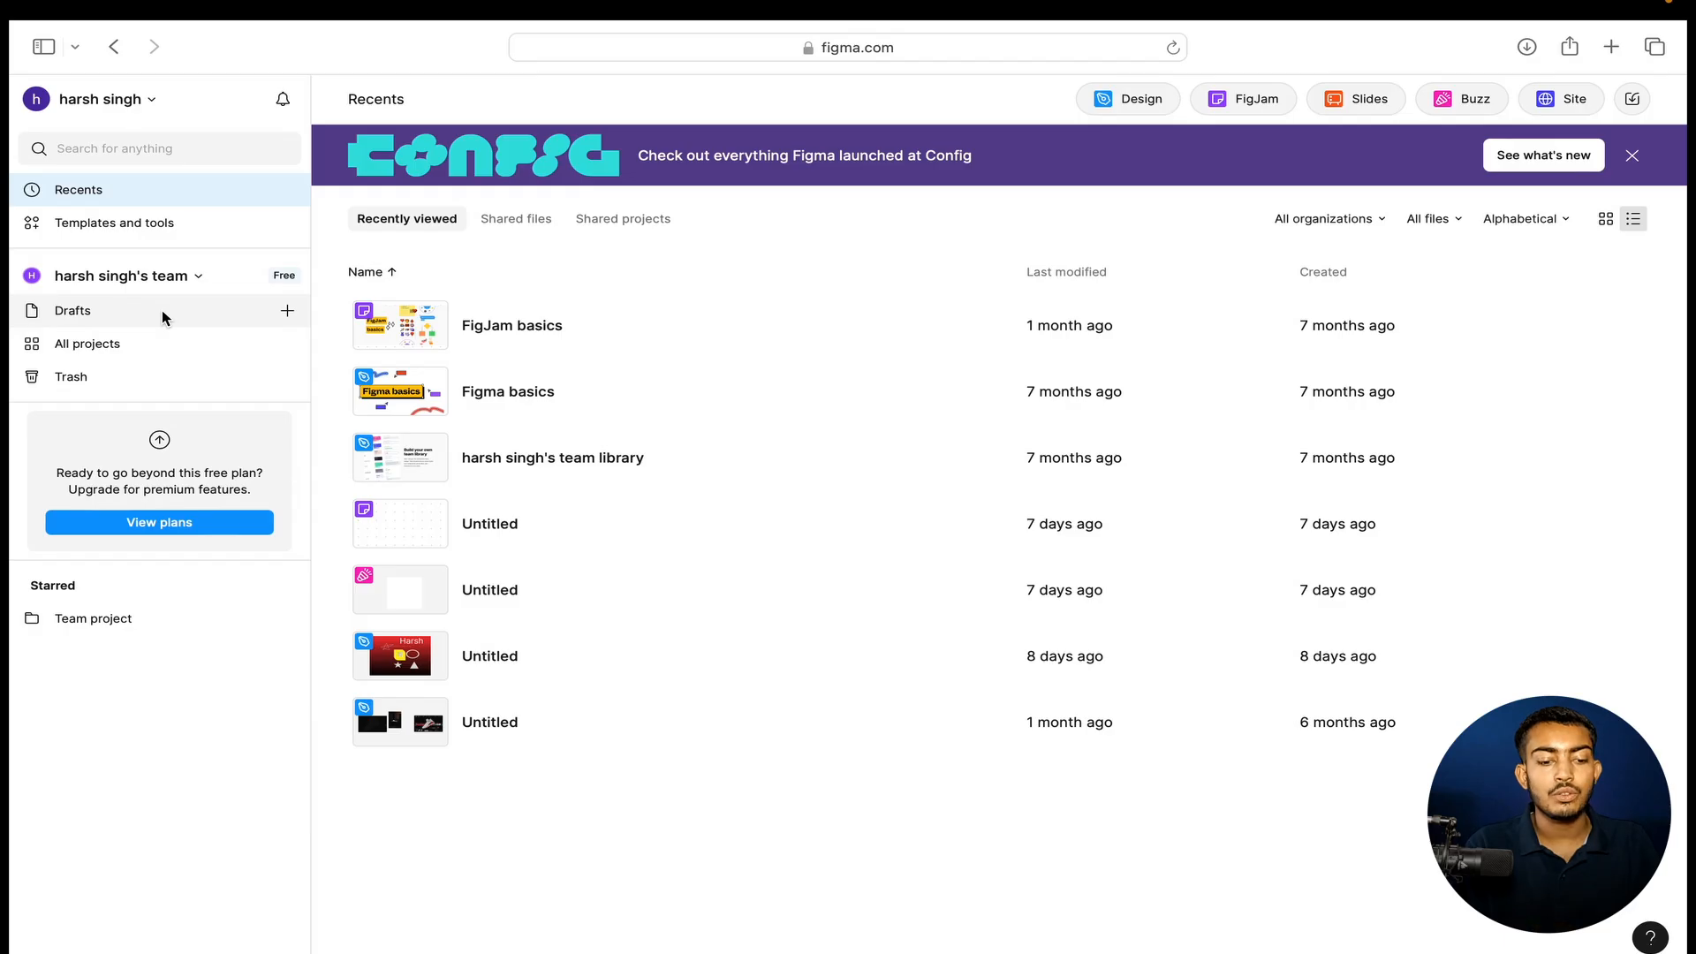
Look through the team's projects, the trashed files and the drafts in the file browser.
click(144, 363)
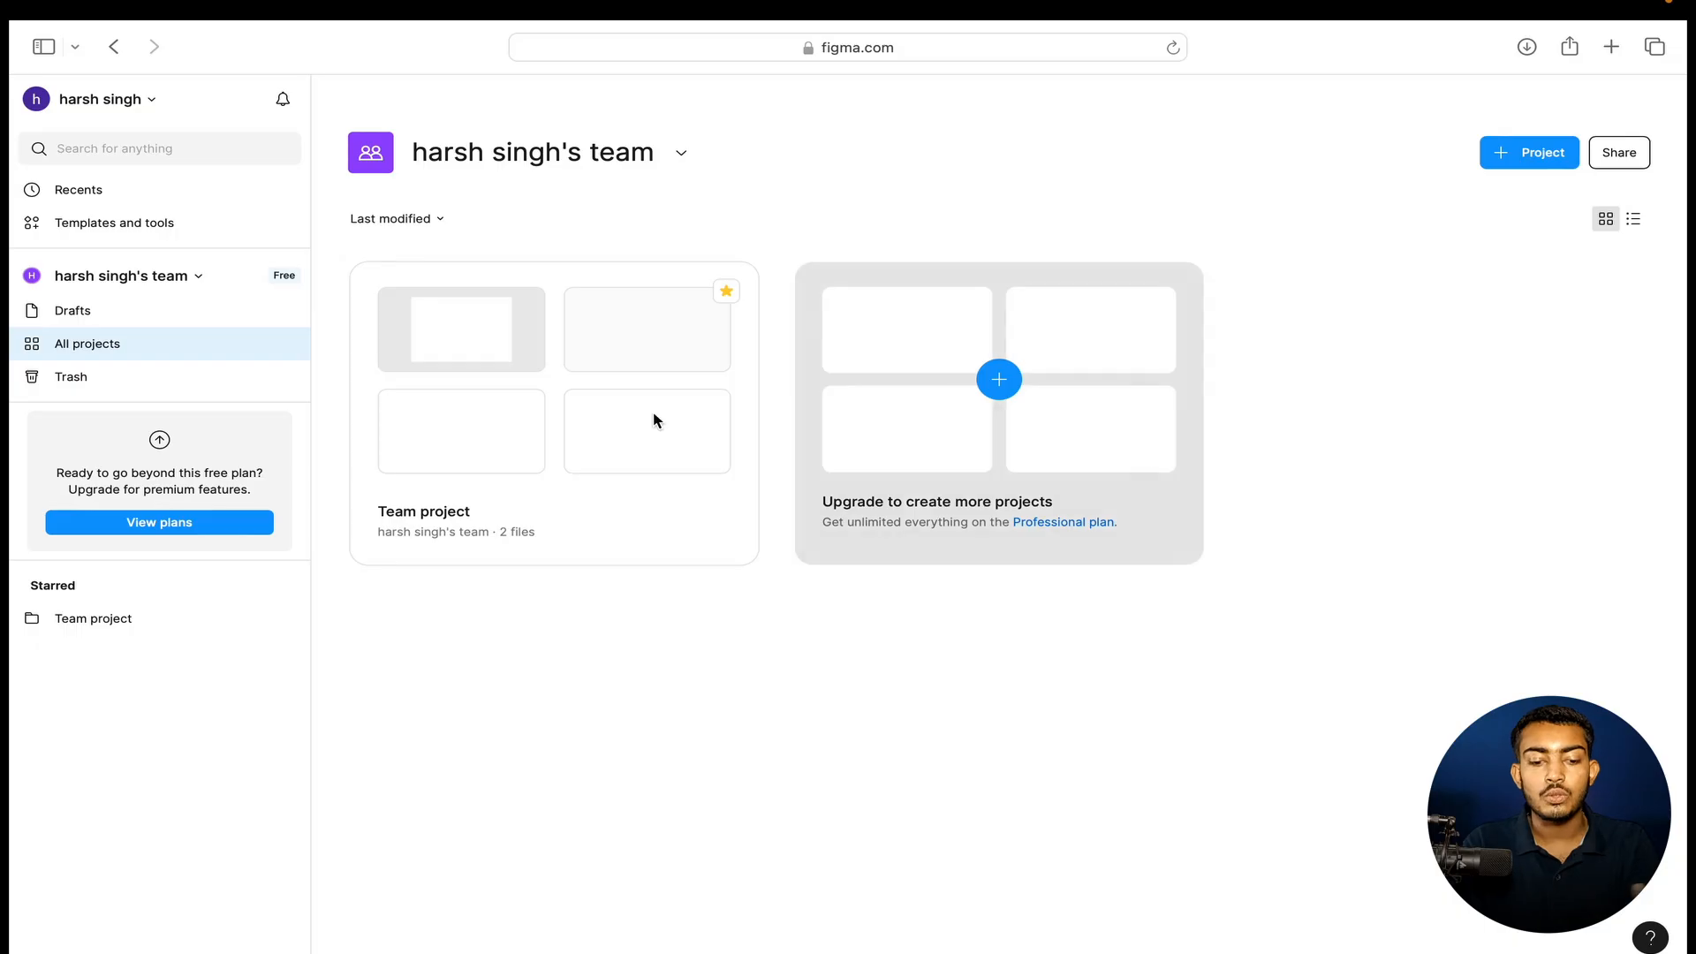
click(157, 378)
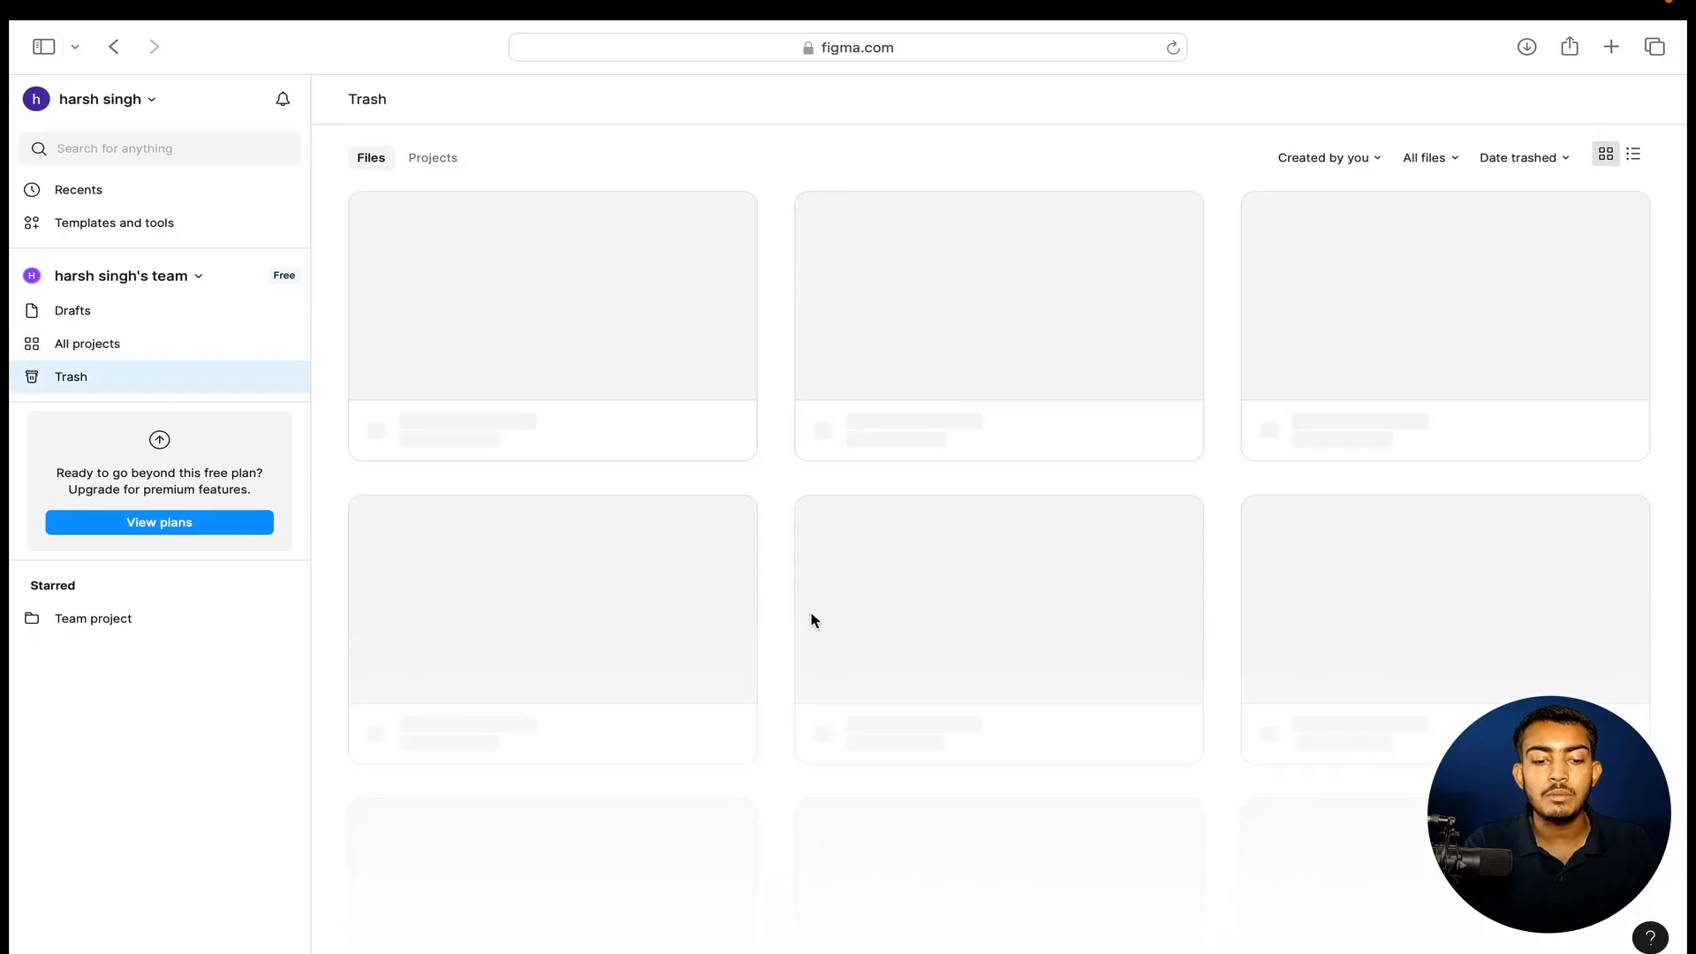
scroll(810, 621, down, 10)
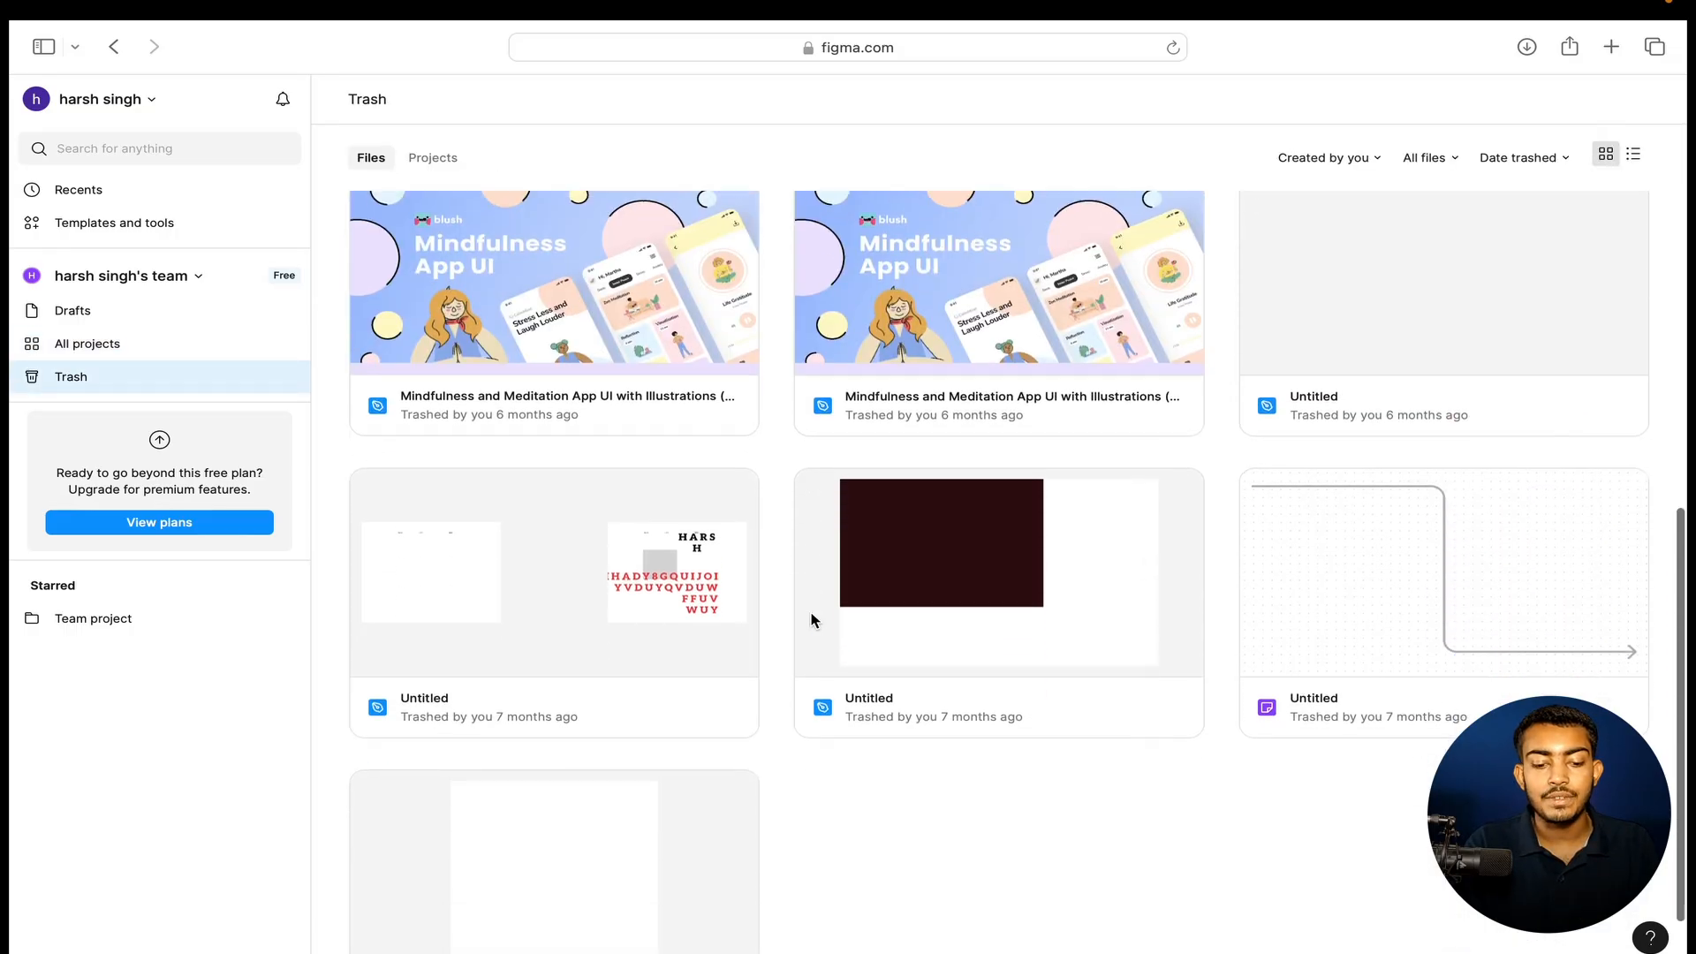
scroll(810, 620, up, 15)
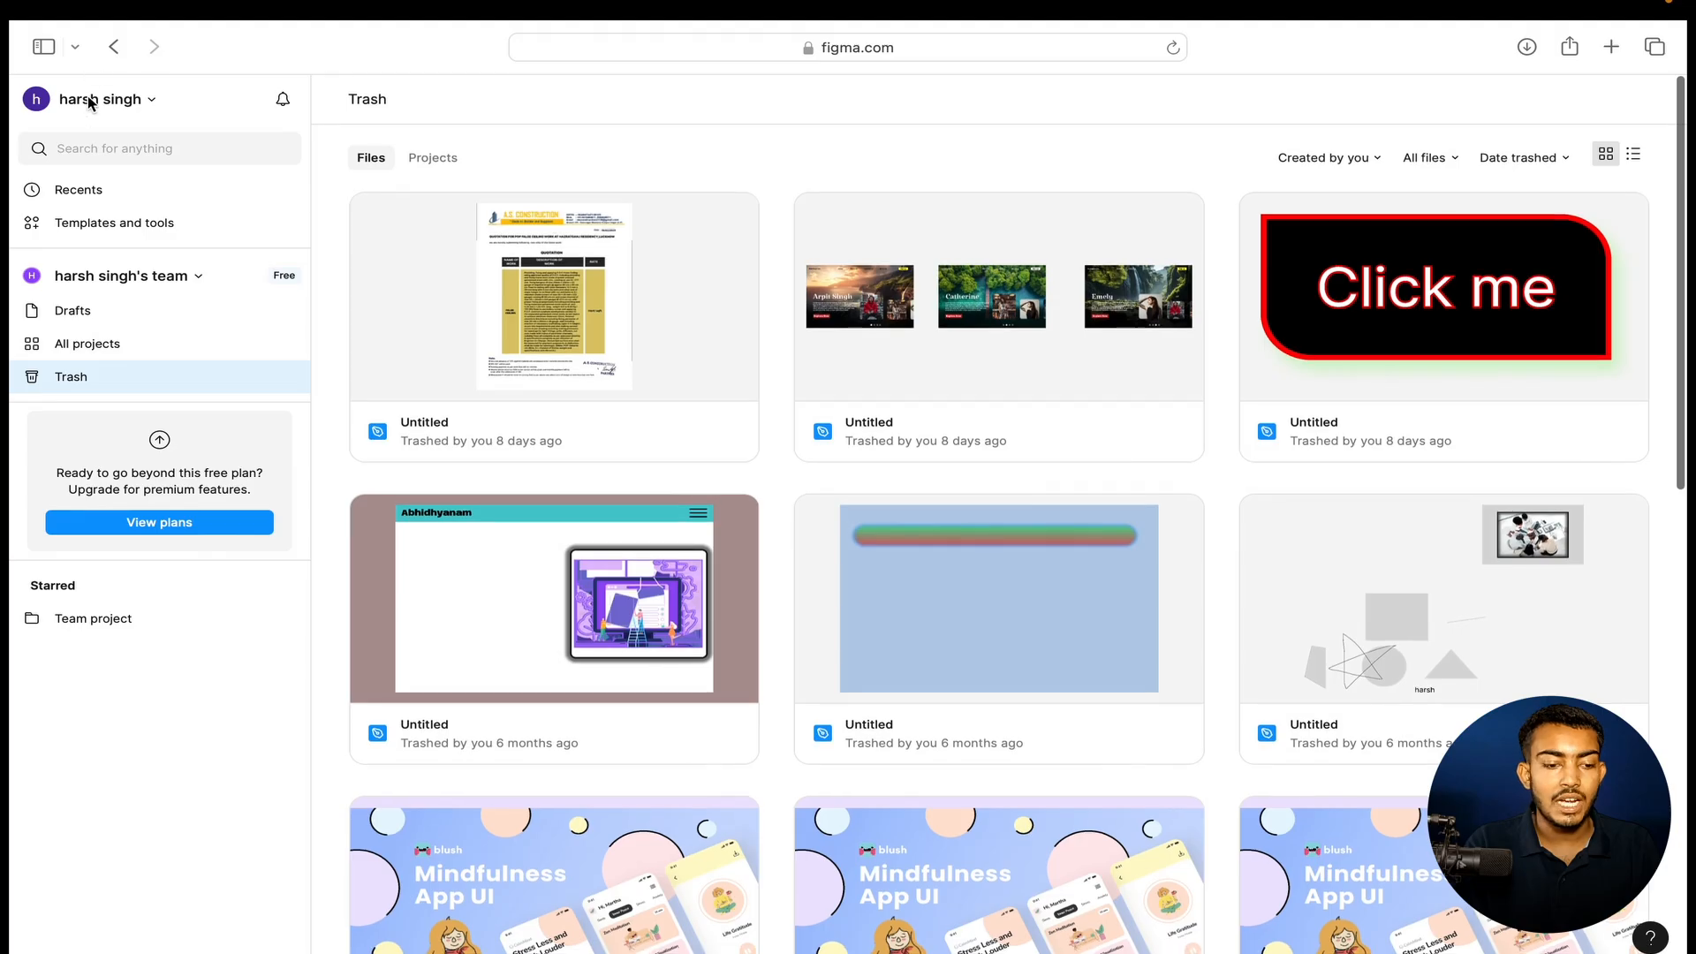
click(118, 310)
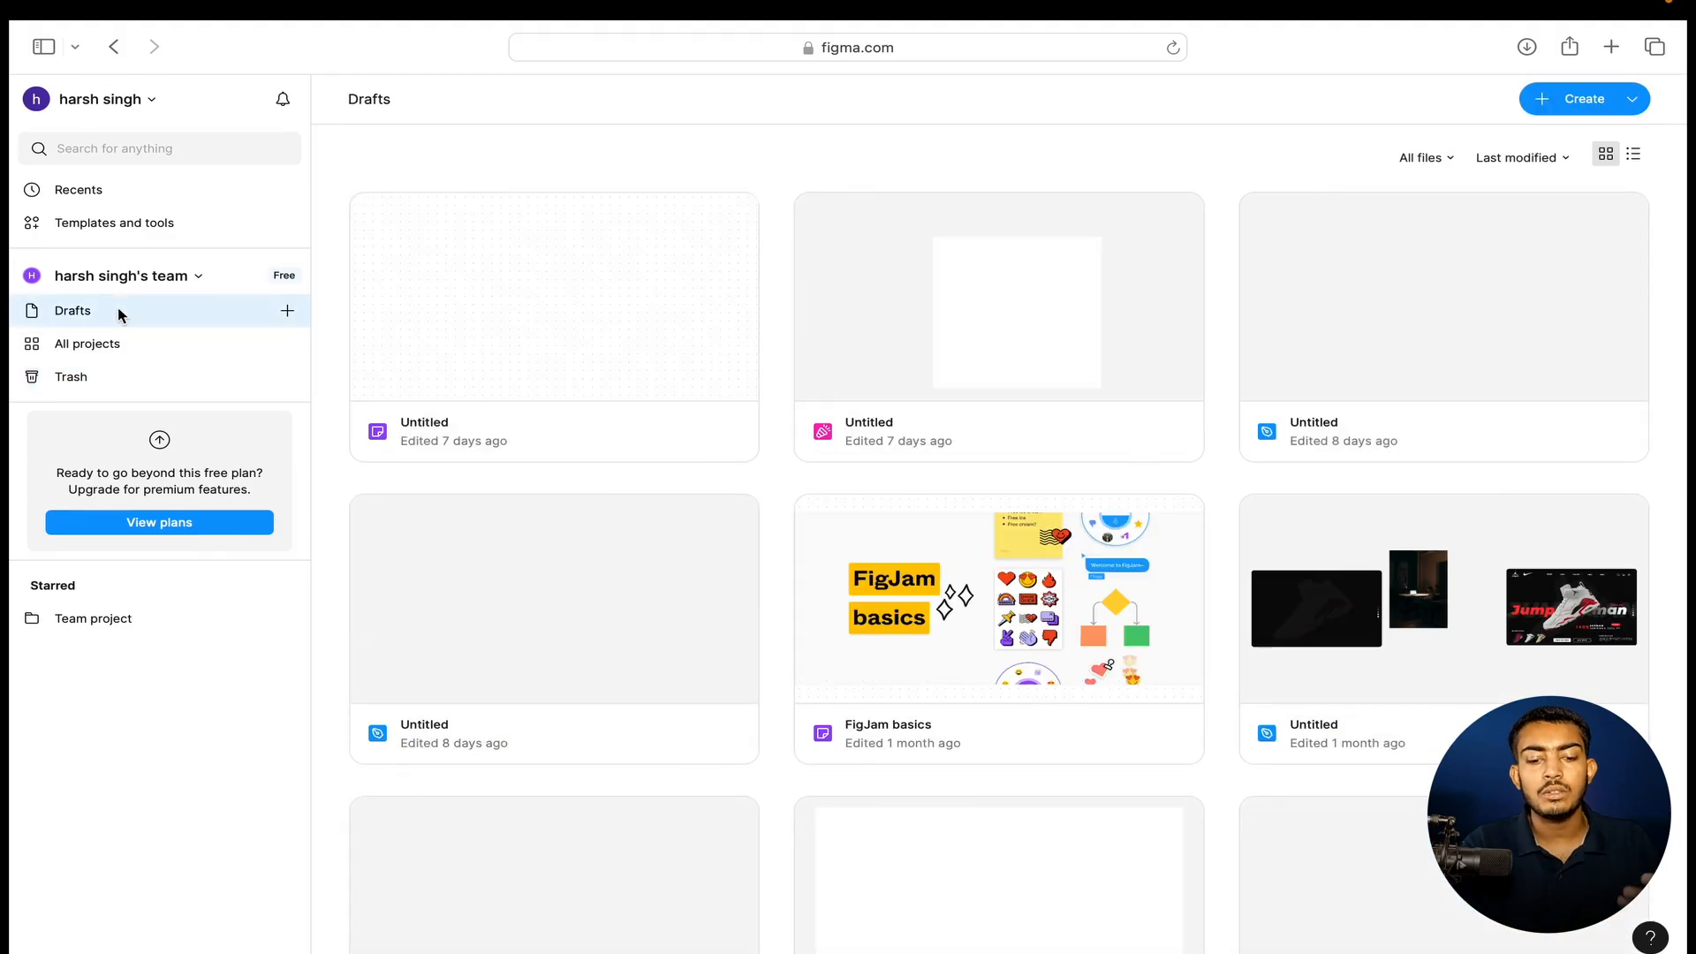
scroll(1219, 517, down, 4)
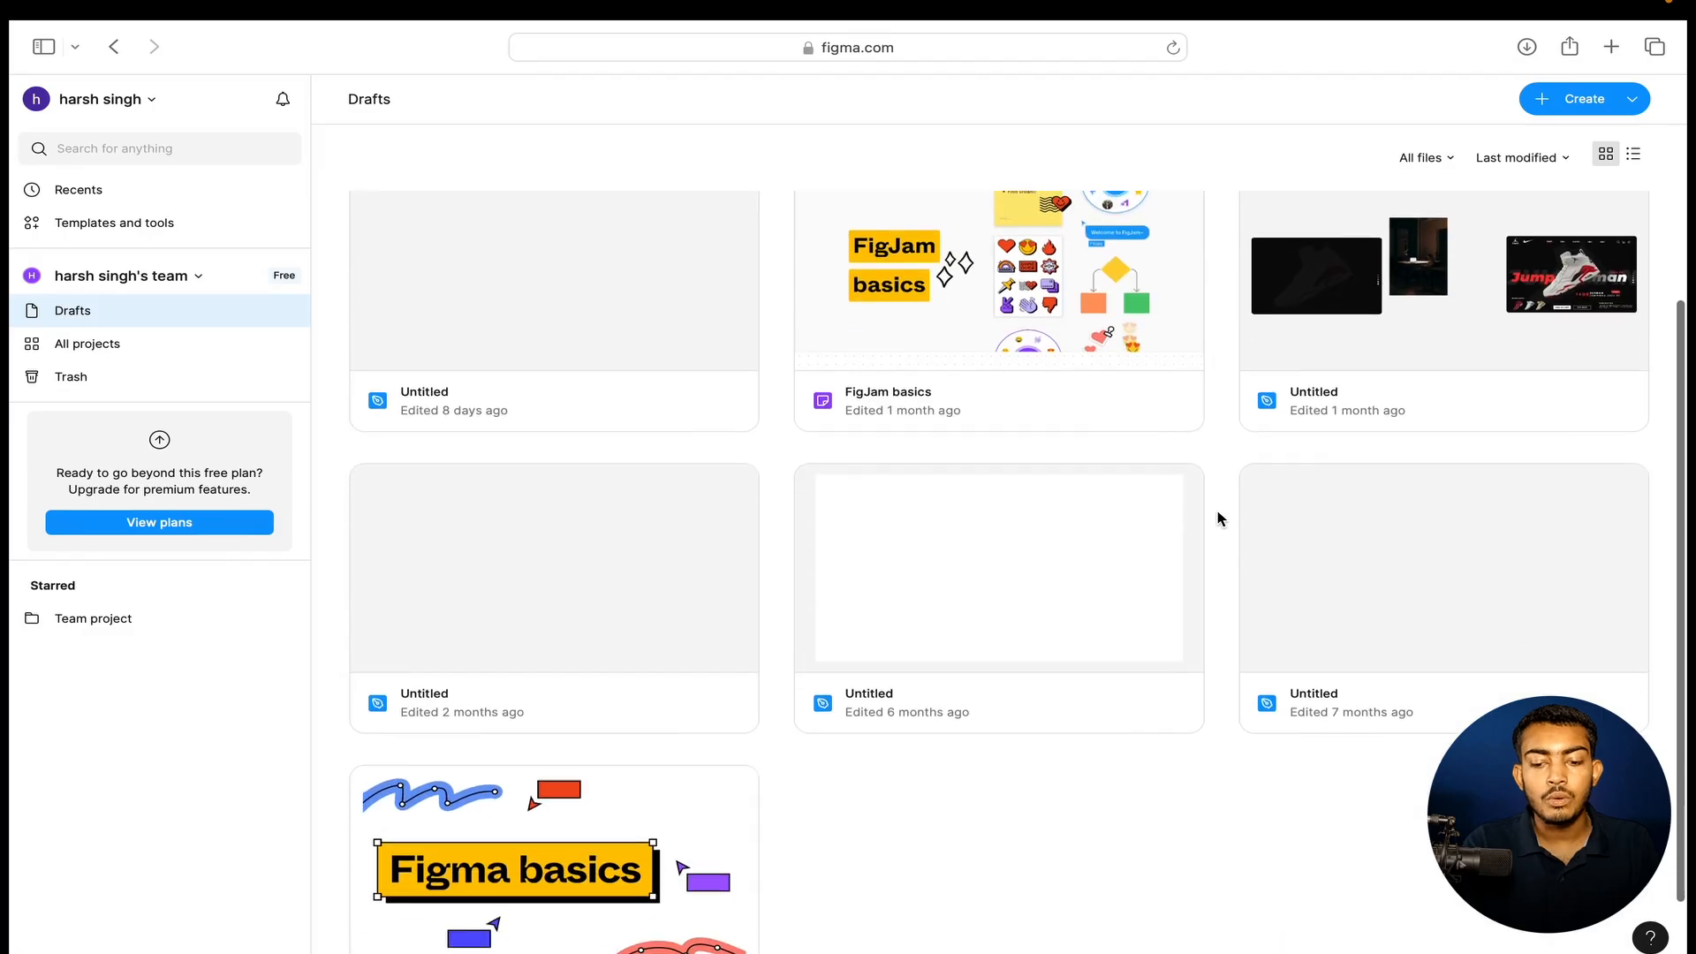
scroll(1228, 504, up, 4)
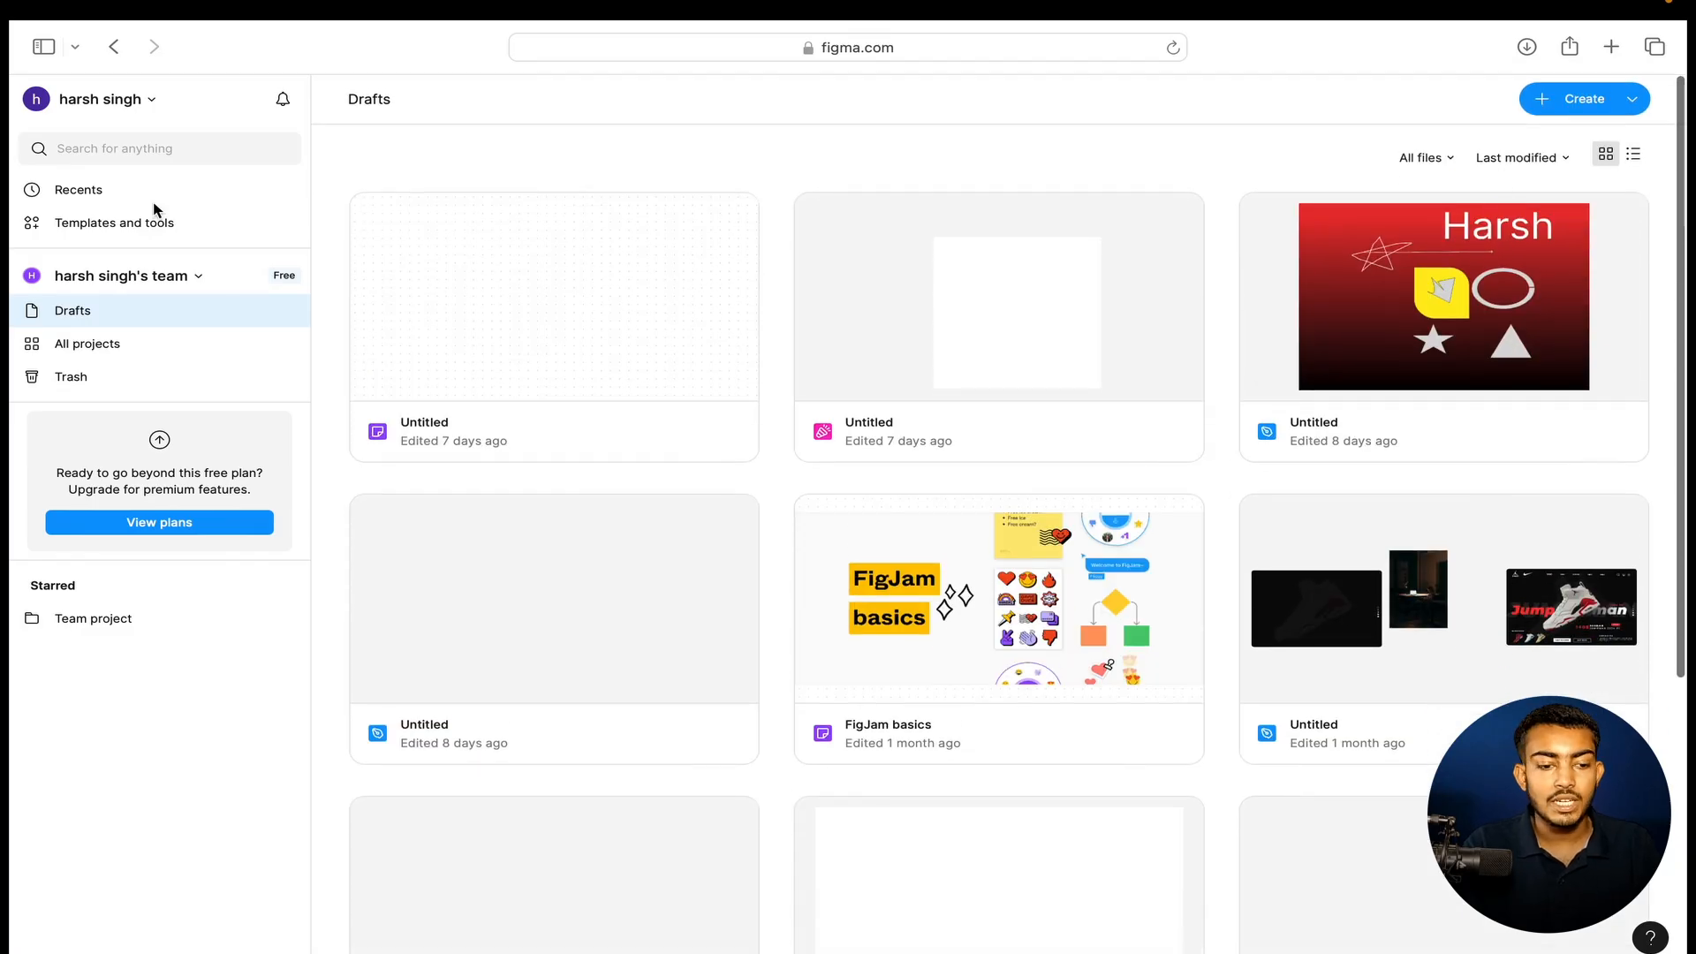
Create a new design file from the recent files page and check its Prototype settings before returning to Design.
click(94, 193)
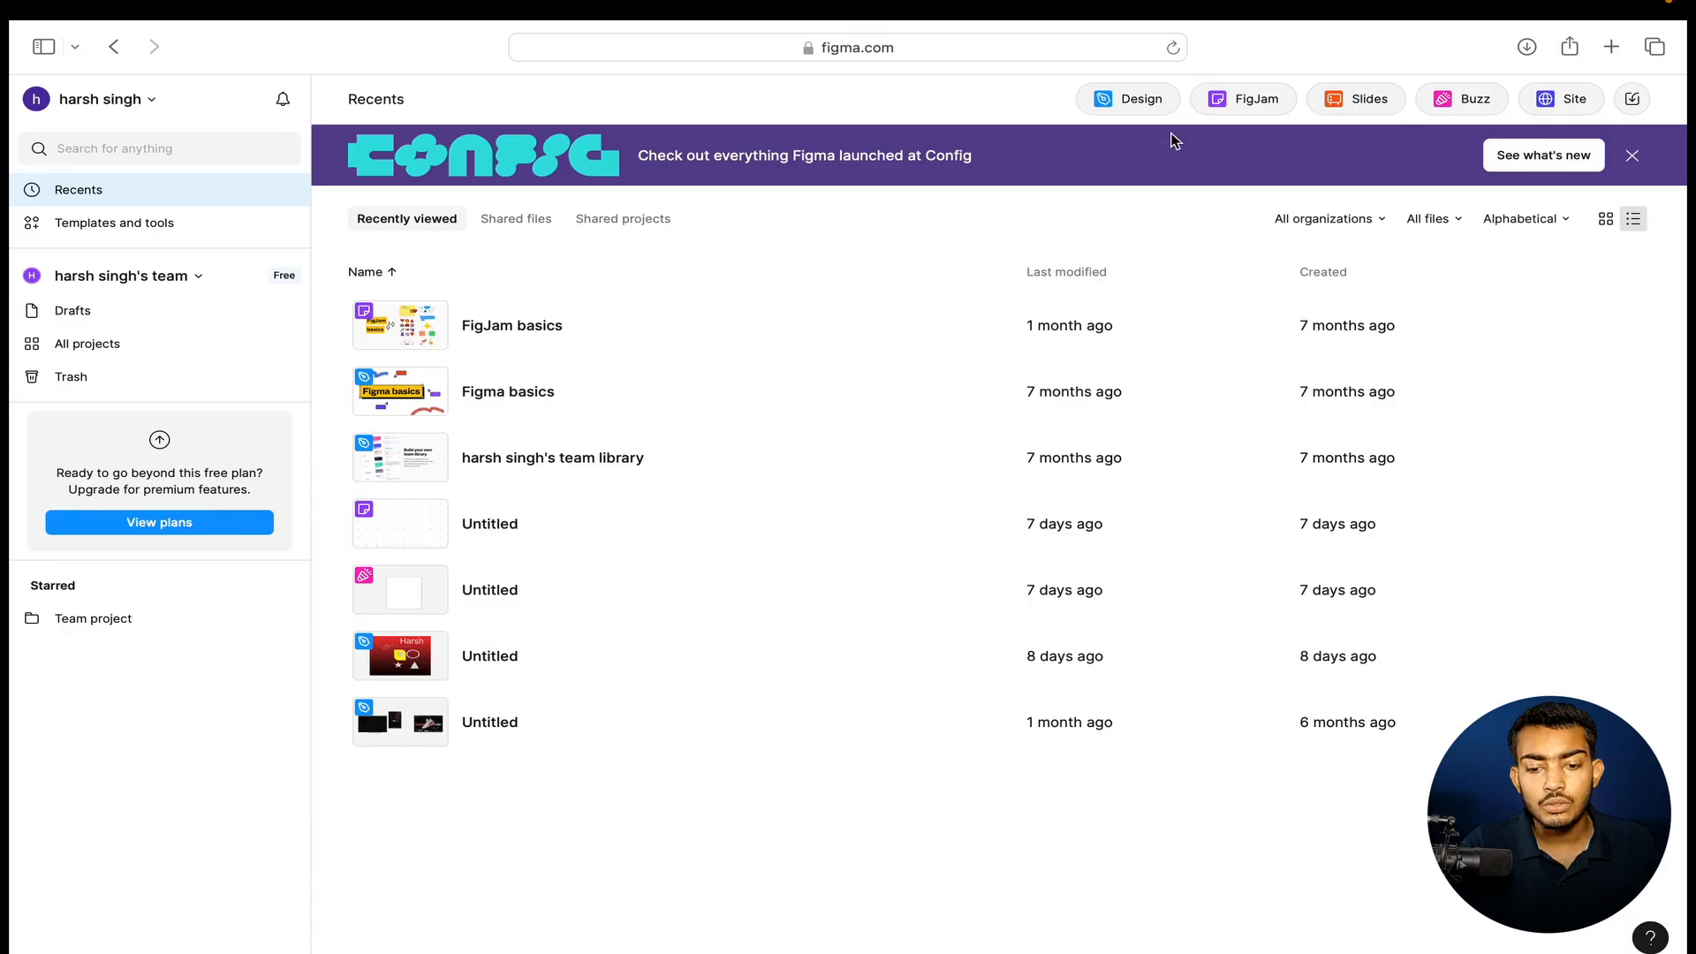
click(1120, 105)
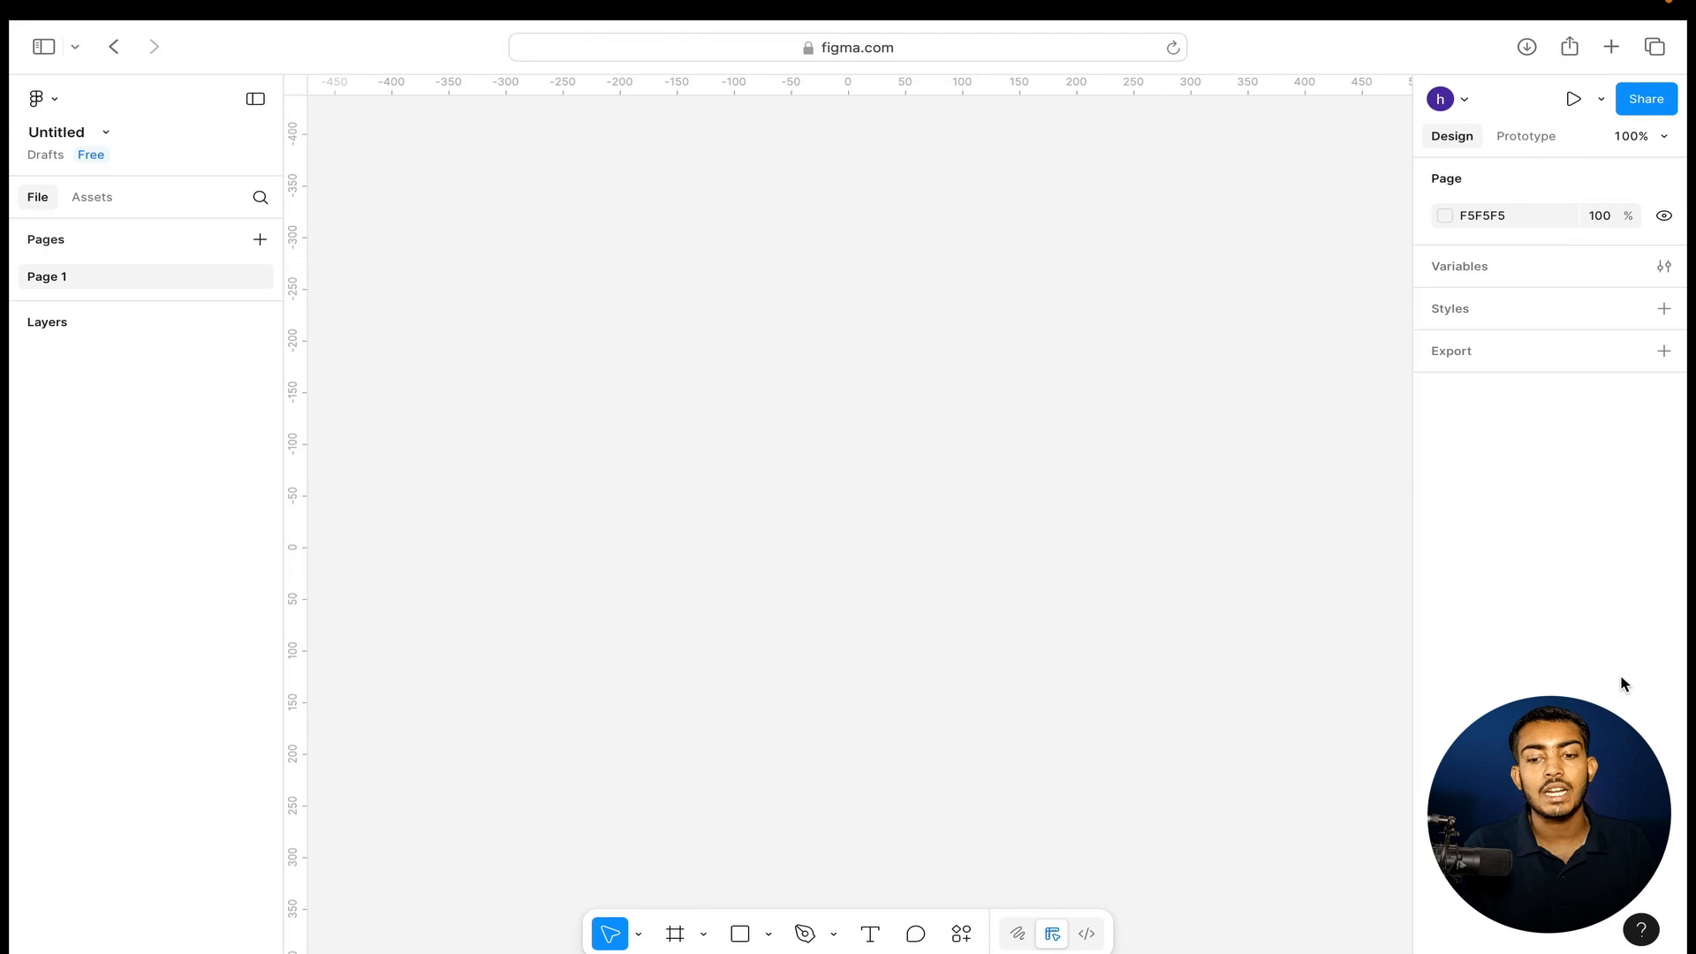
click(1518, 142)
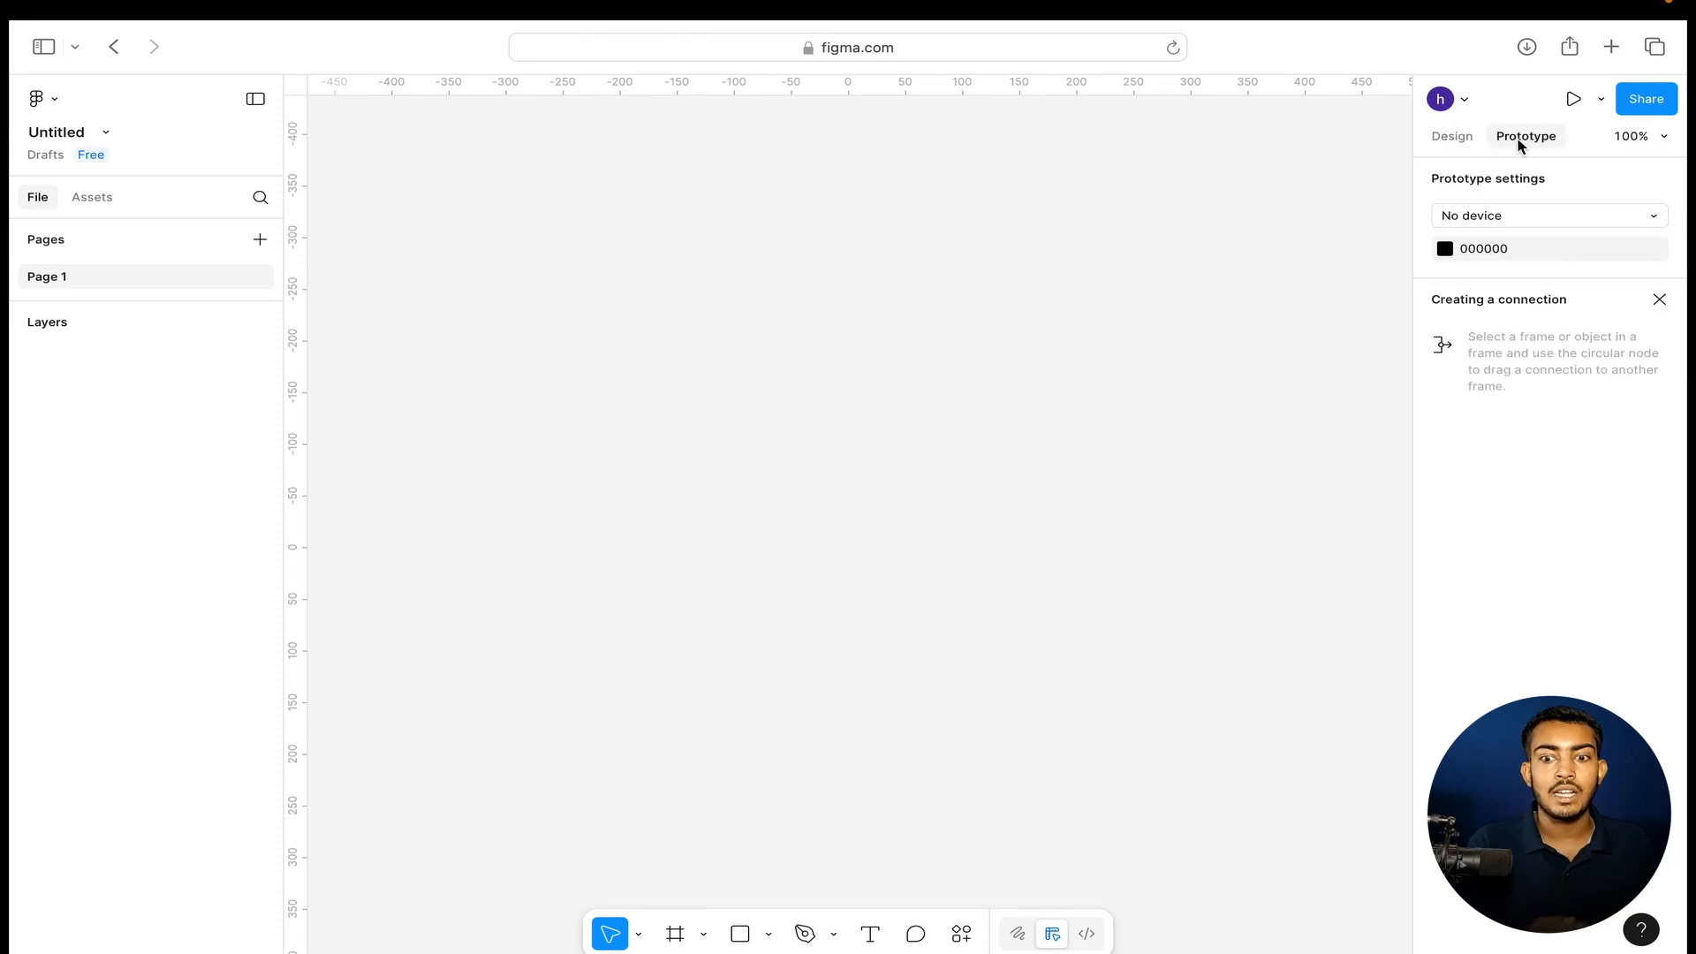
click(1453, 141)
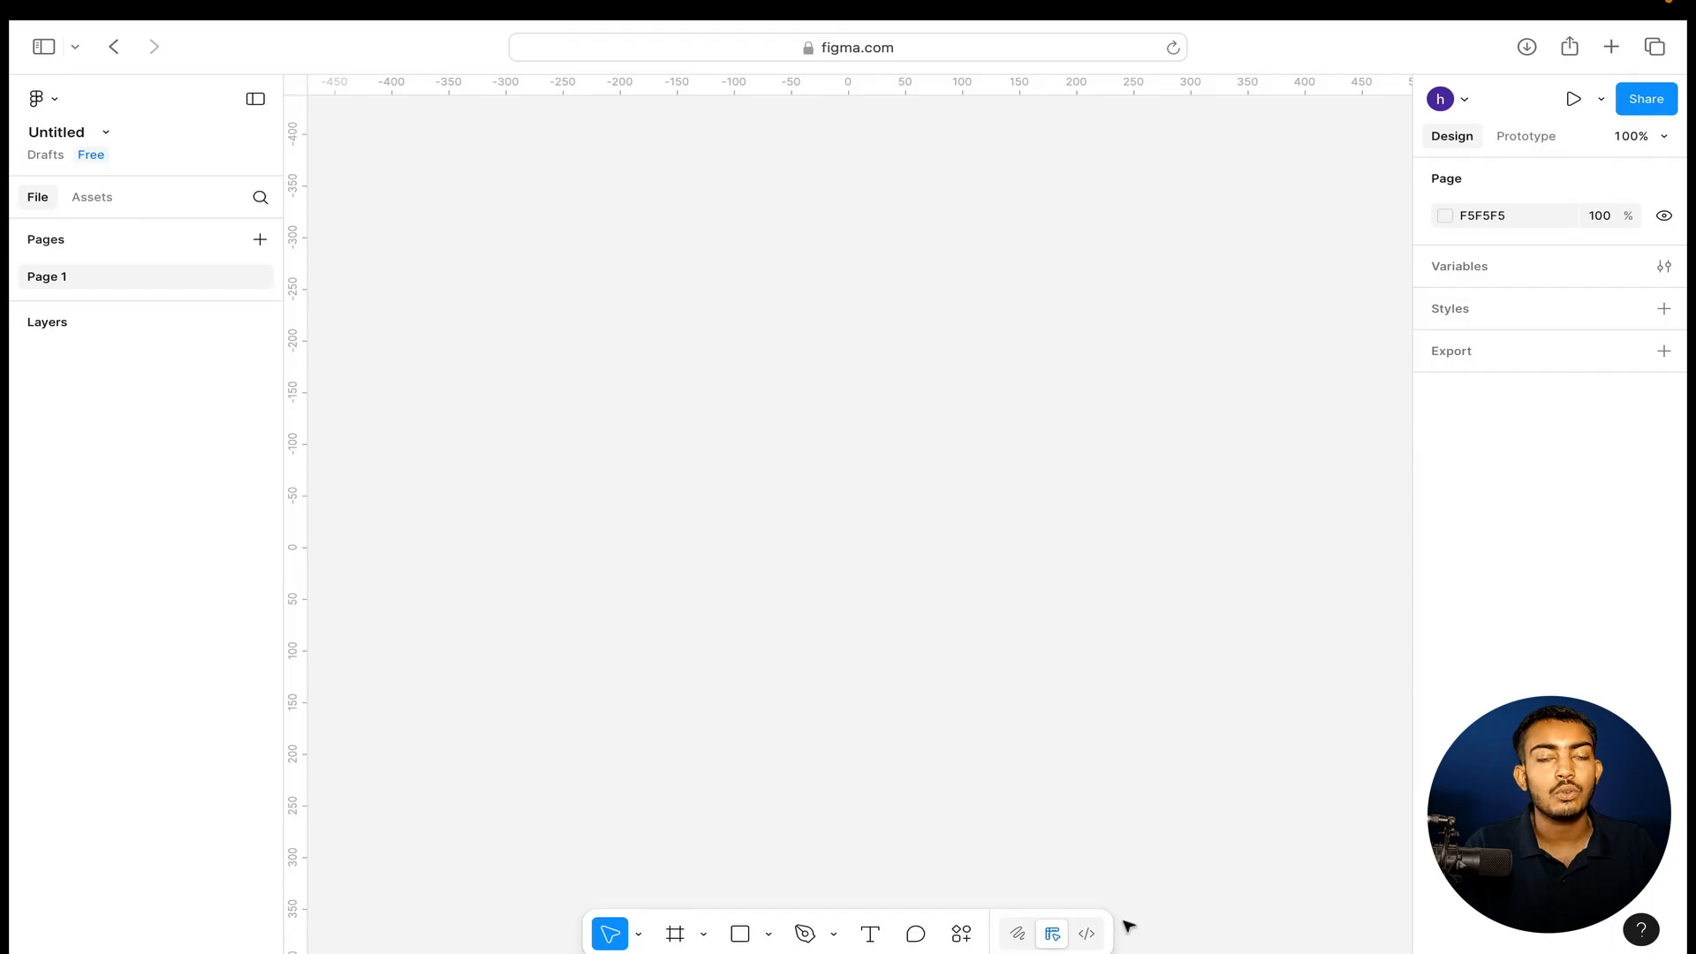
Draw a rectangle about 121 × 90 near the middle of the empty canvas and deselect it.
click(638, 933)
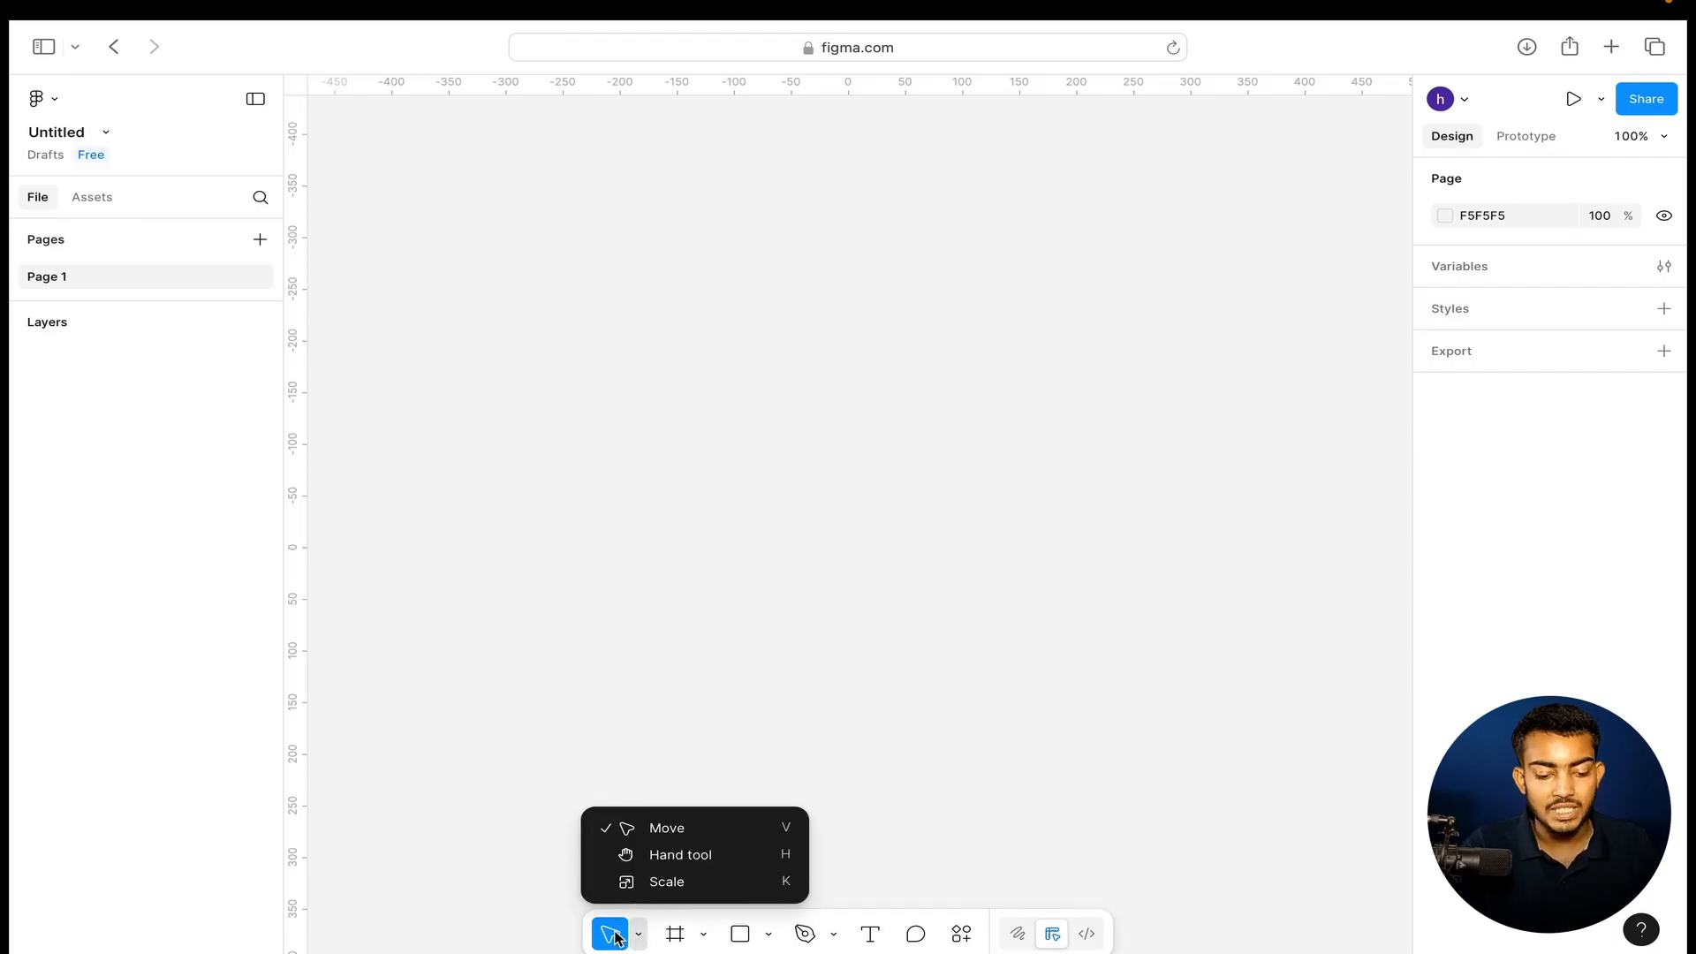
click(680, 828)
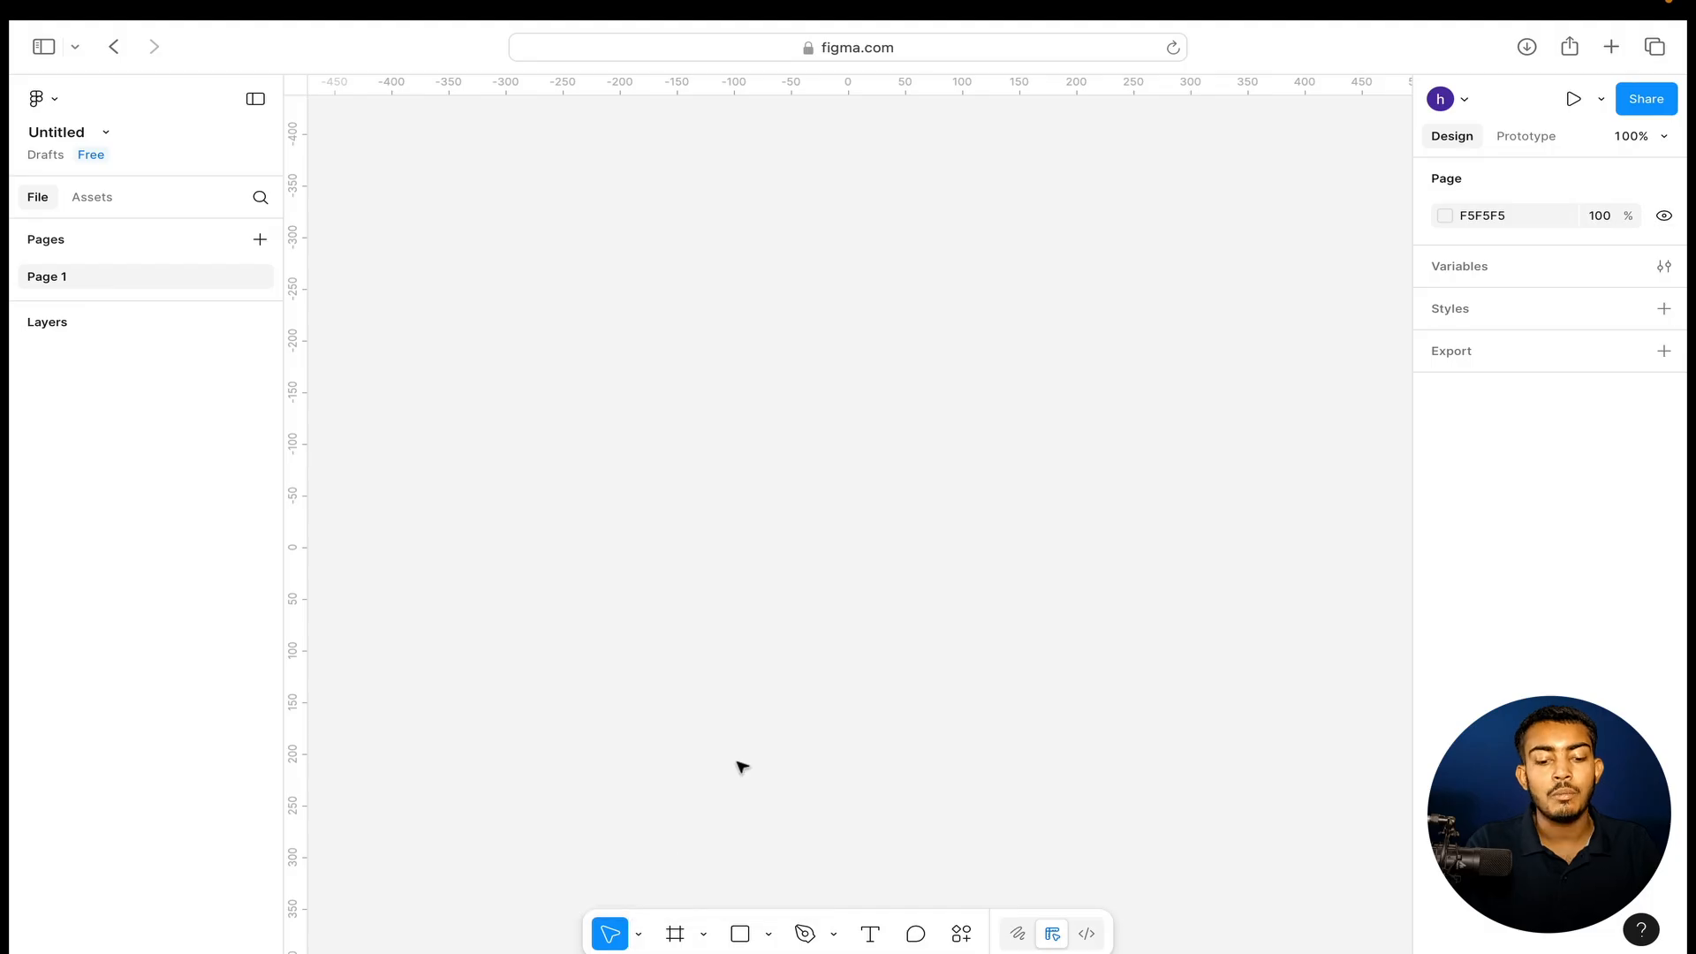
drag(817, 689, 1094, 274)
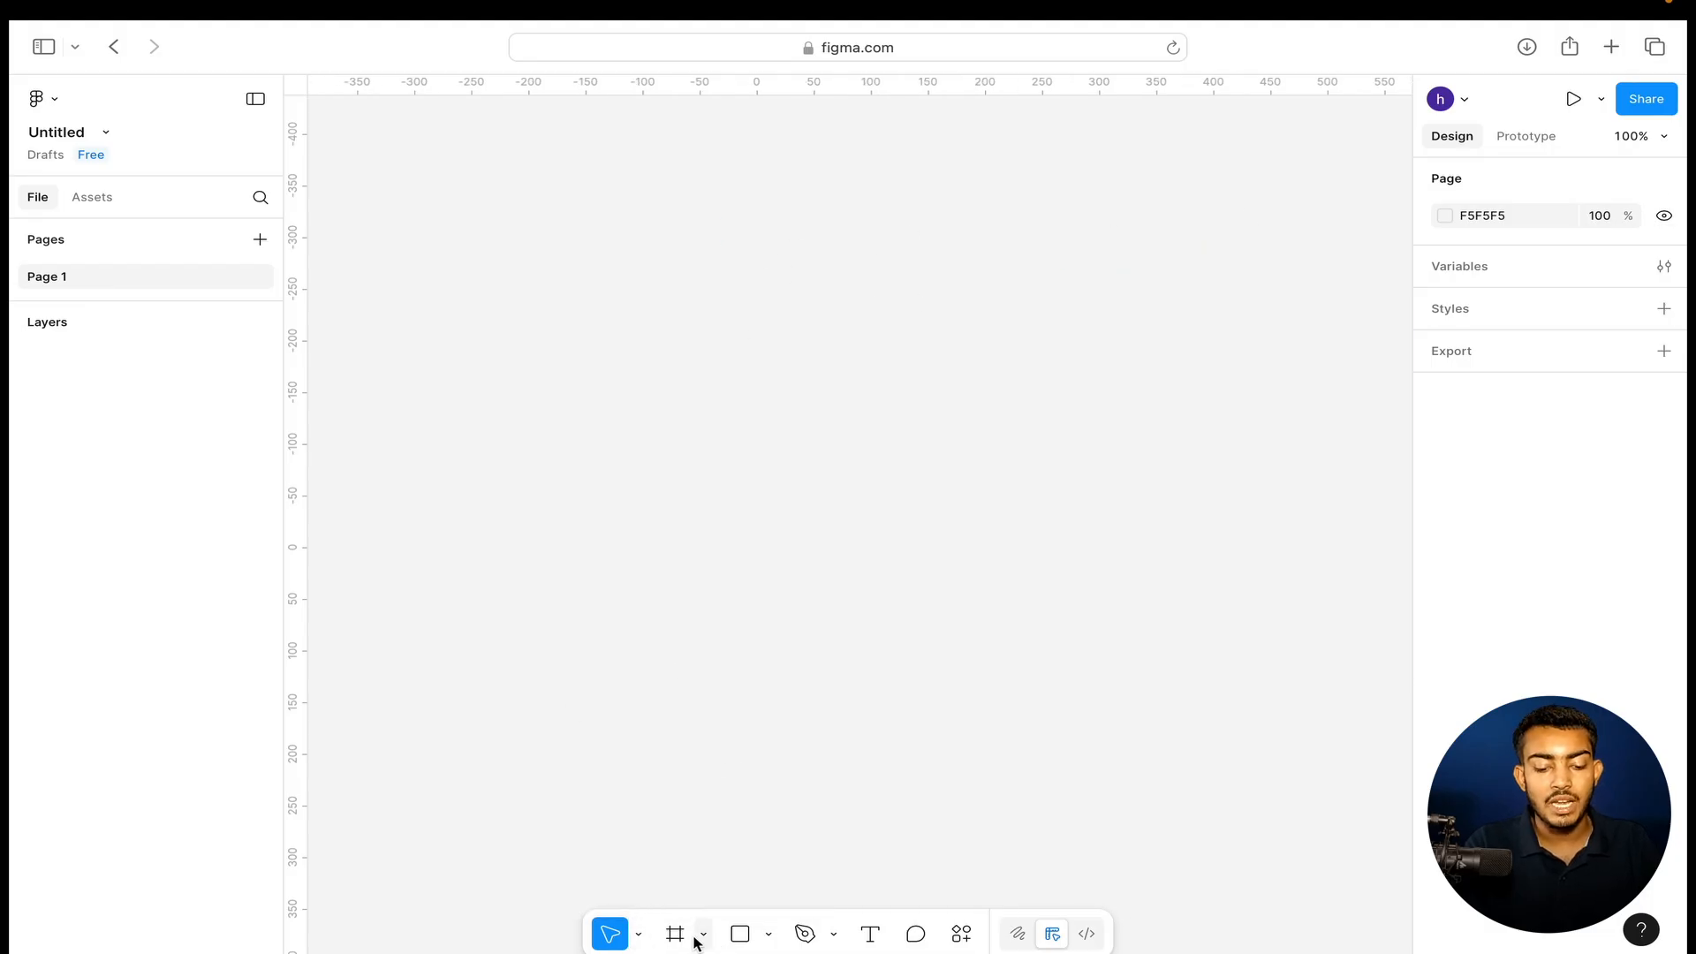
click(743, 935)
drag(660, 498, 801, 593)
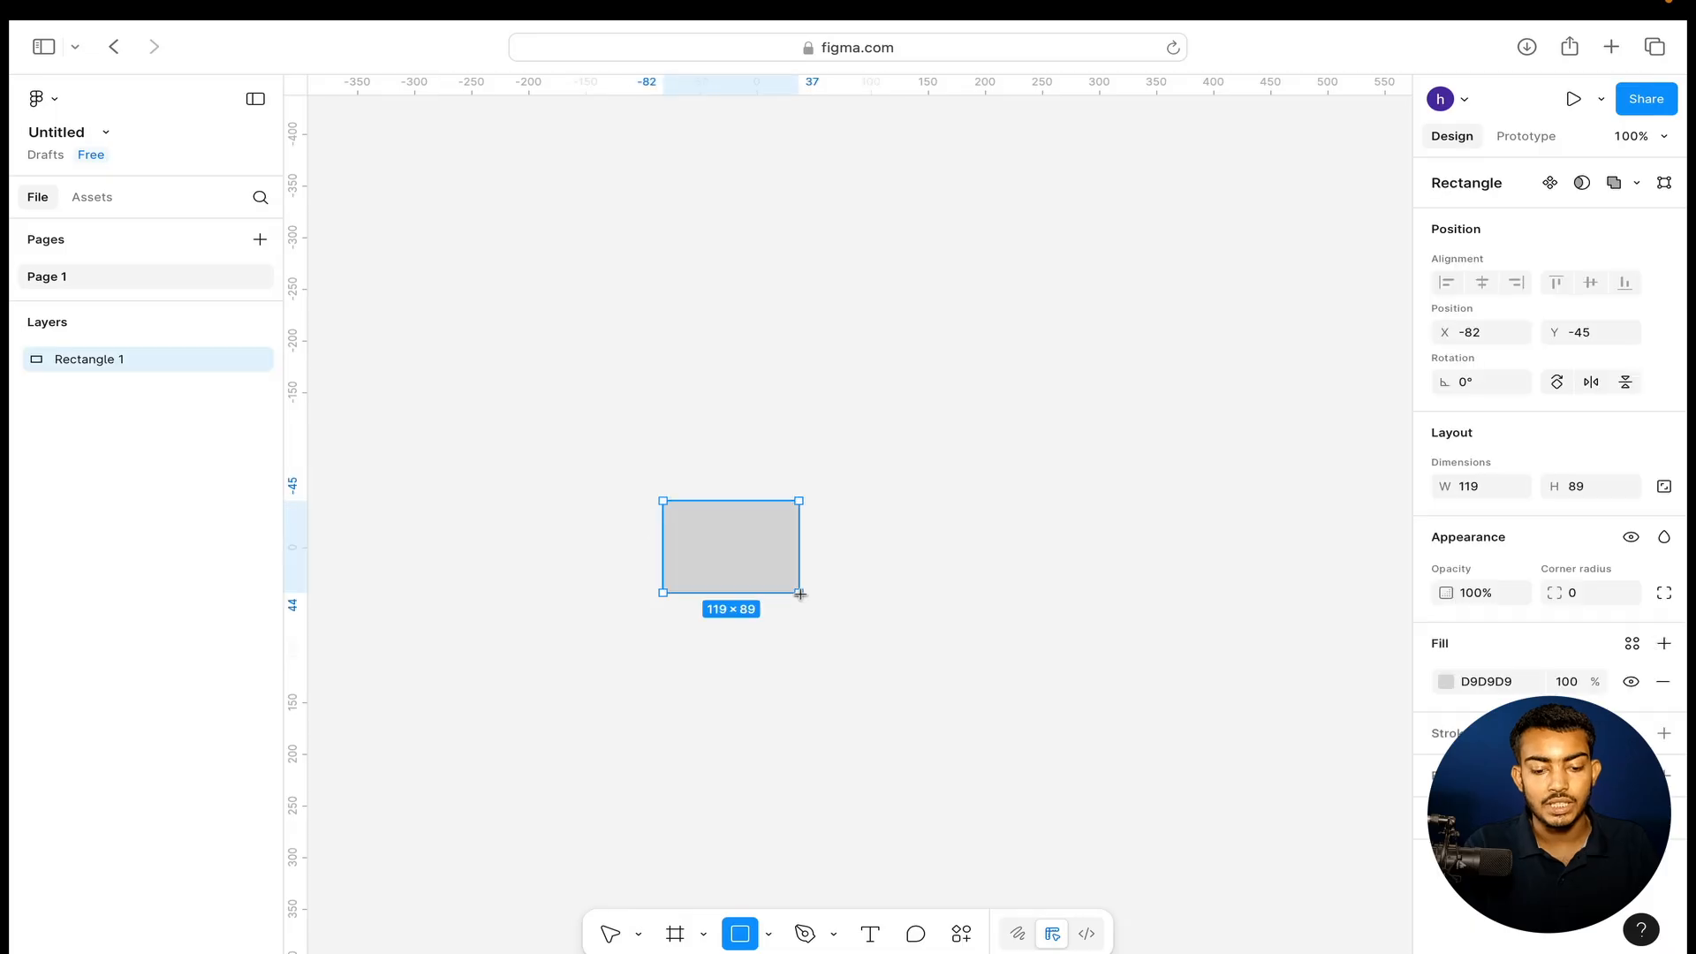
click(881, 559)
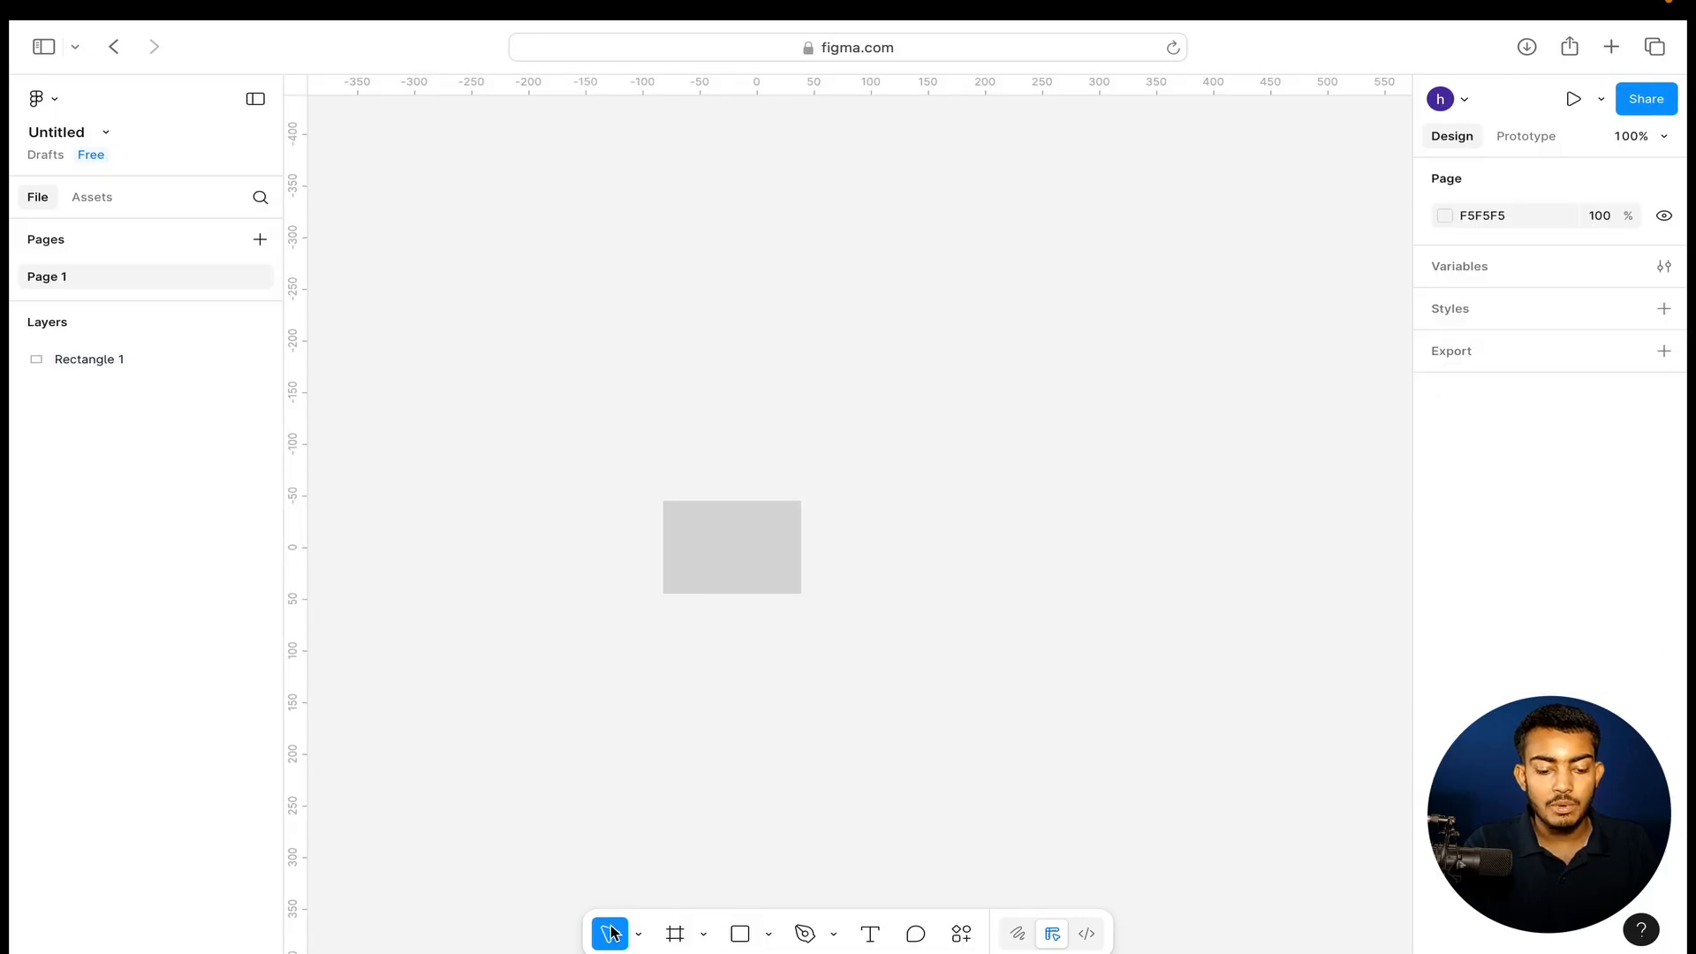
Move the rectangle up and to the right with the Move tool, to about X 57, Y -110.
click(637, 935)
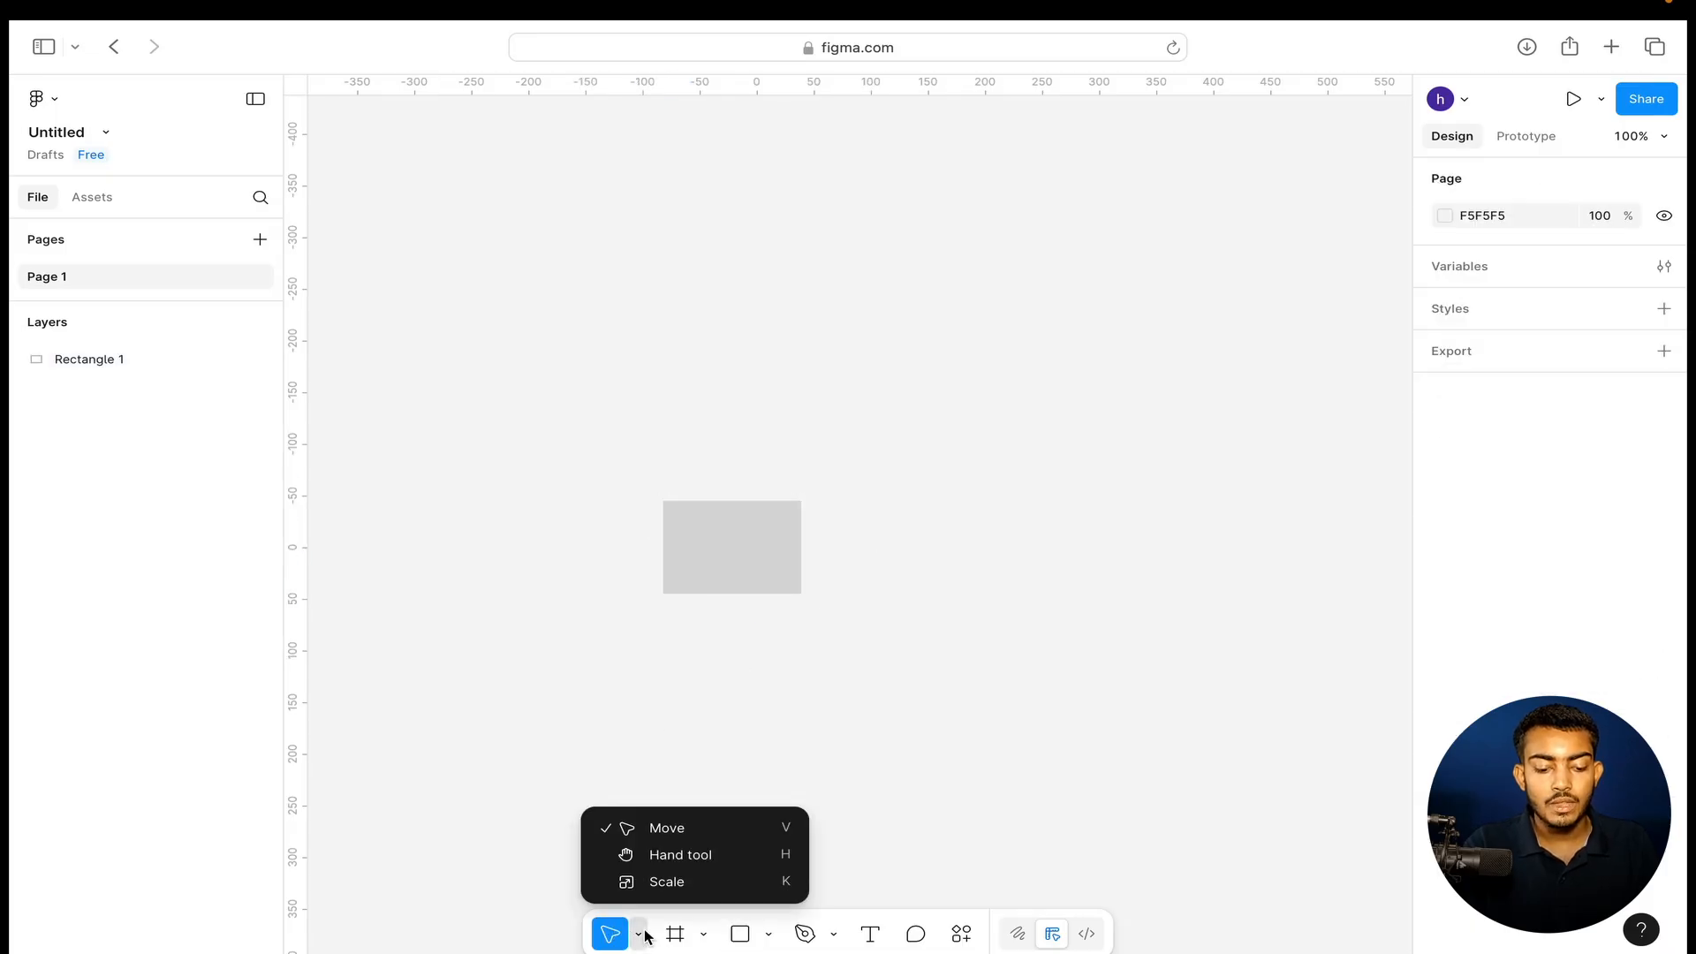
click(682, 830)
click(754, 541)
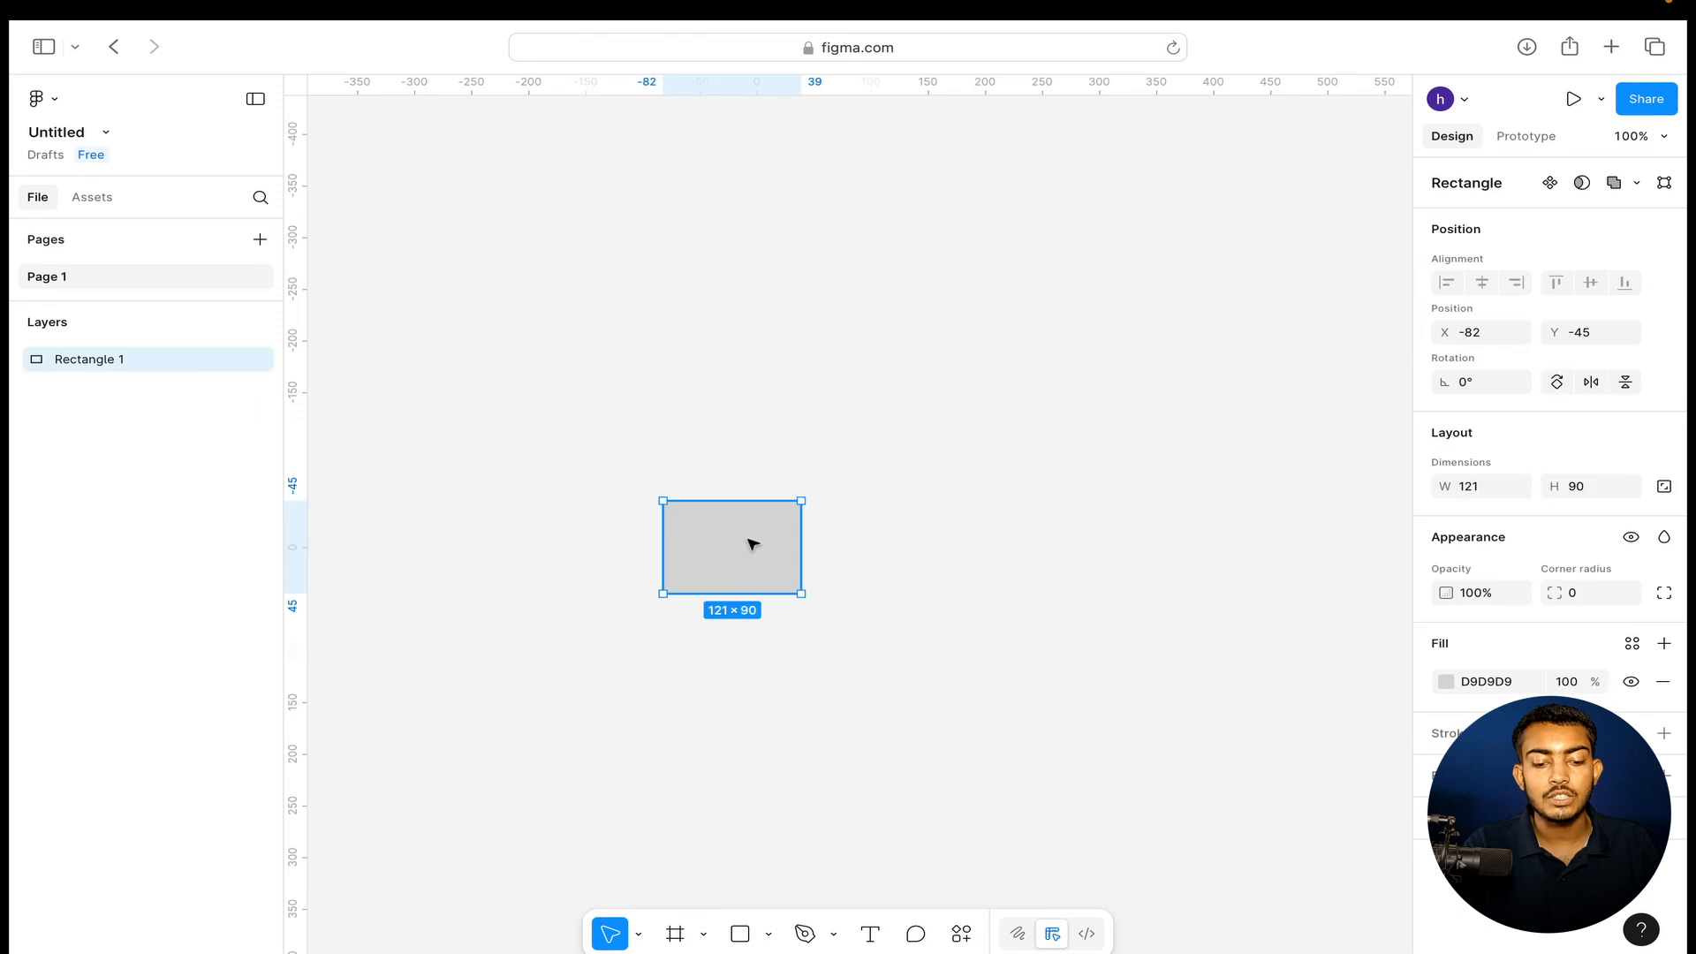
drag(754, 541, 1159, 459)
drag(601, 650, 802, 594)
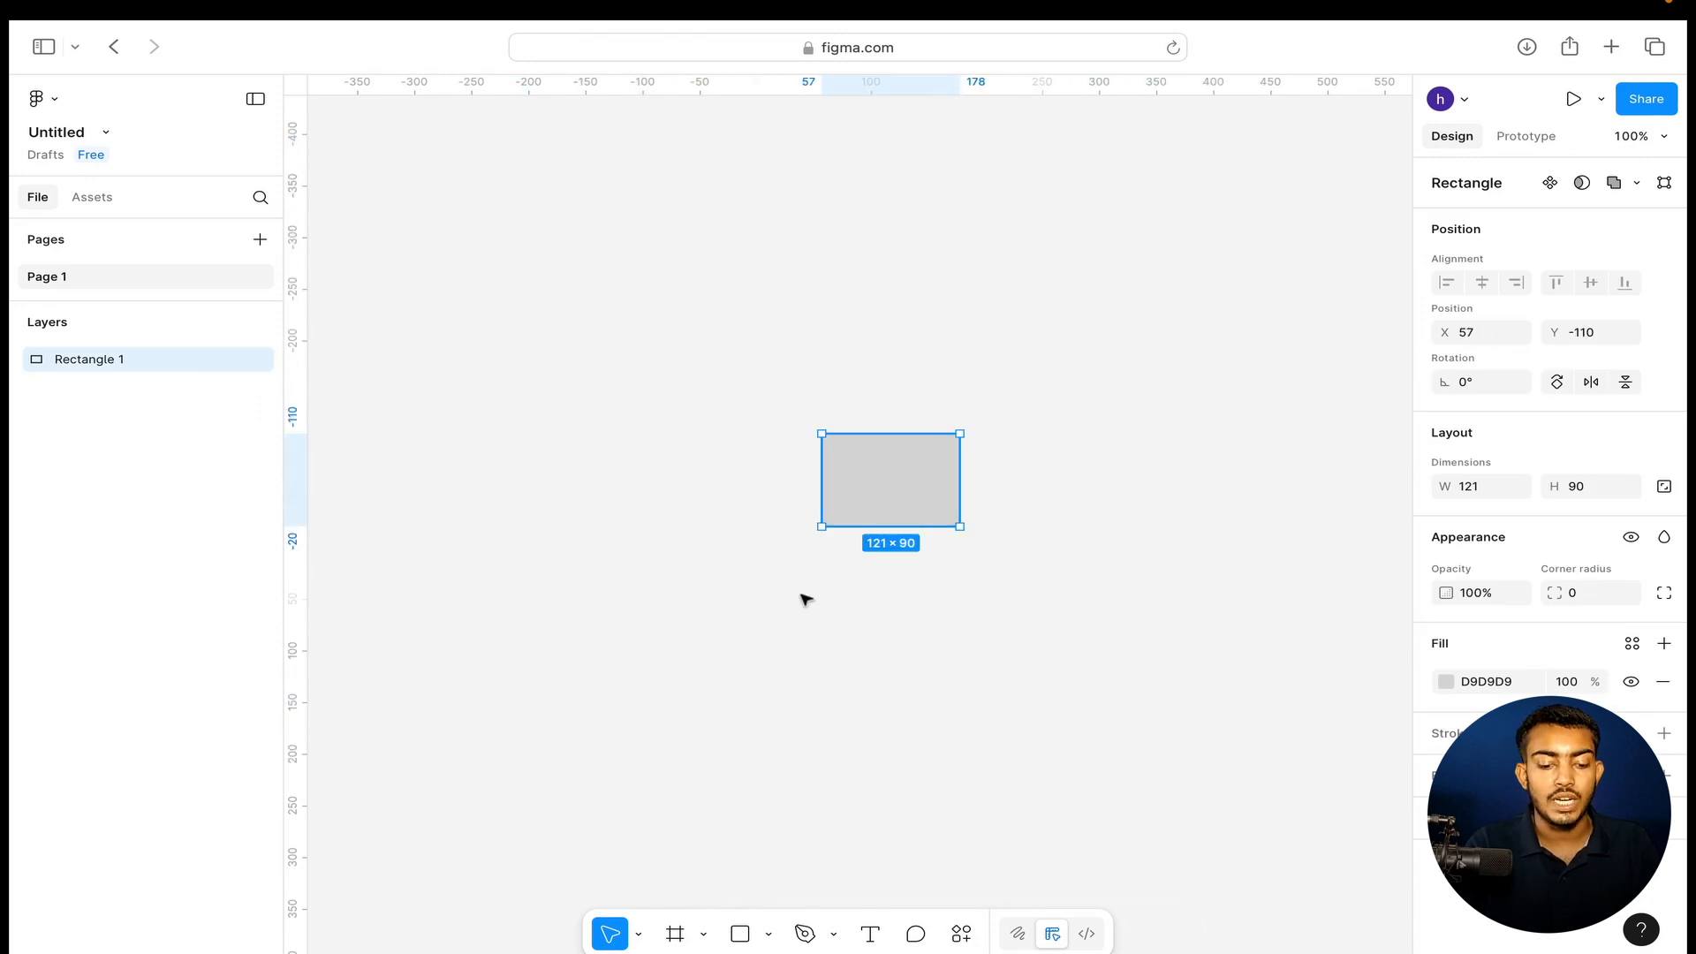
Pan around the canvas with the Hand tool and bring the rectangle back into view.
click(638, 933)
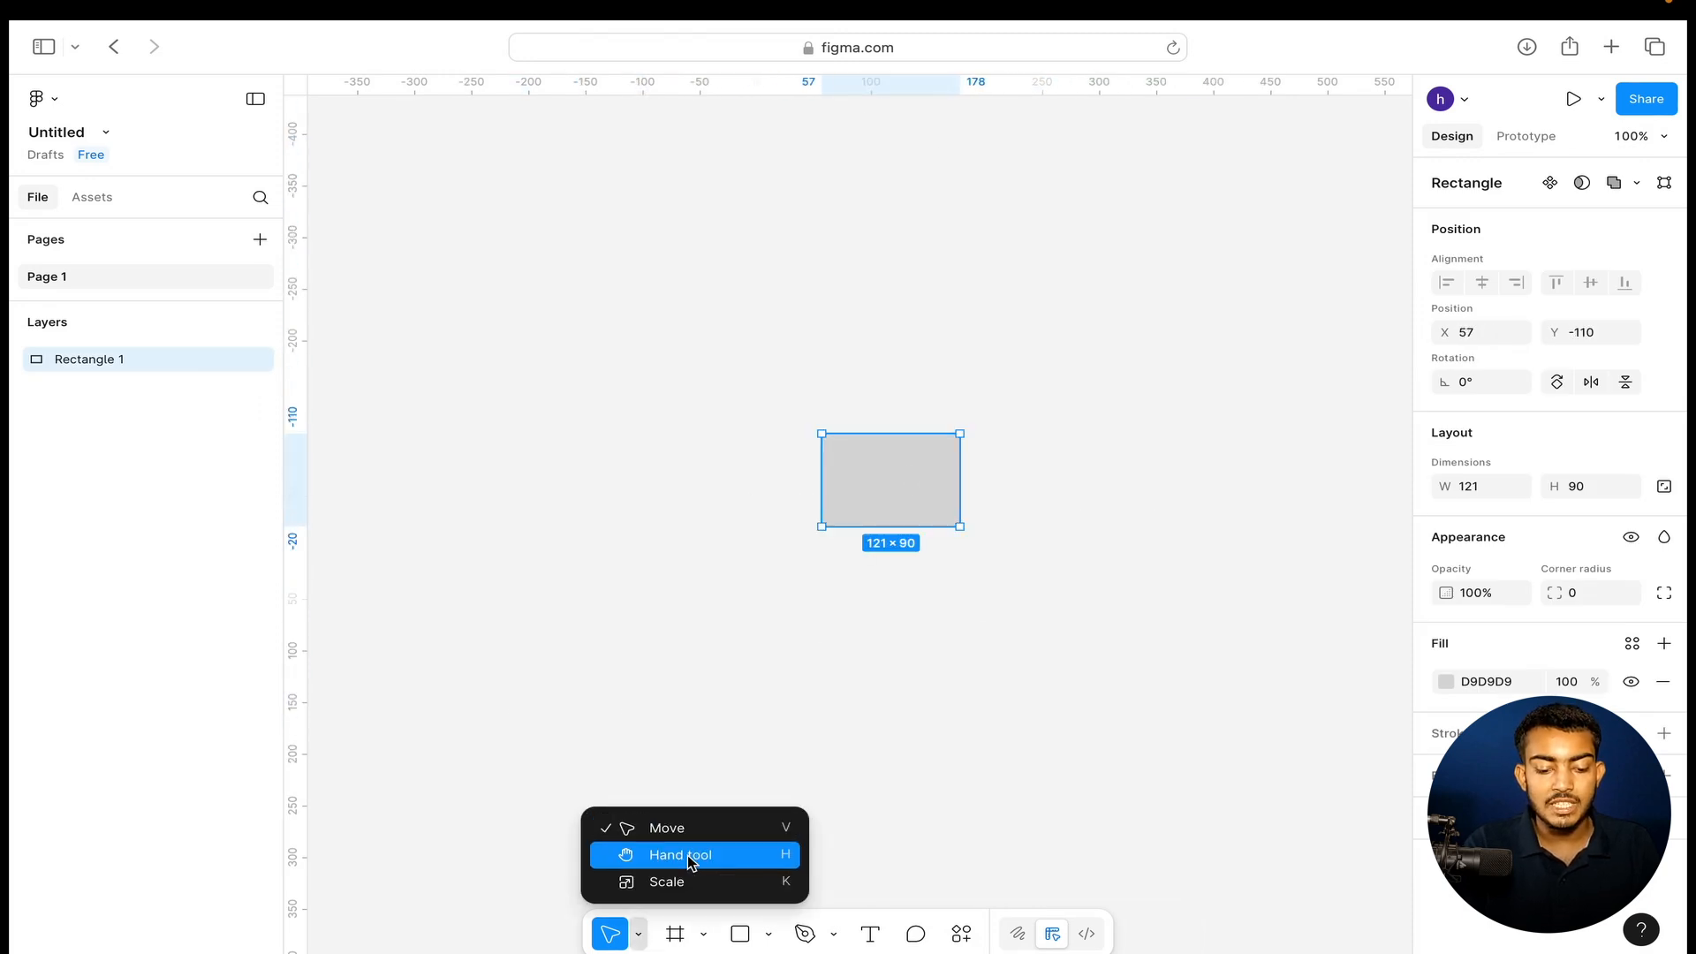
click(686, 855)
drag(931, 764, 845, 607)
drag(736, 573, 179, 406)
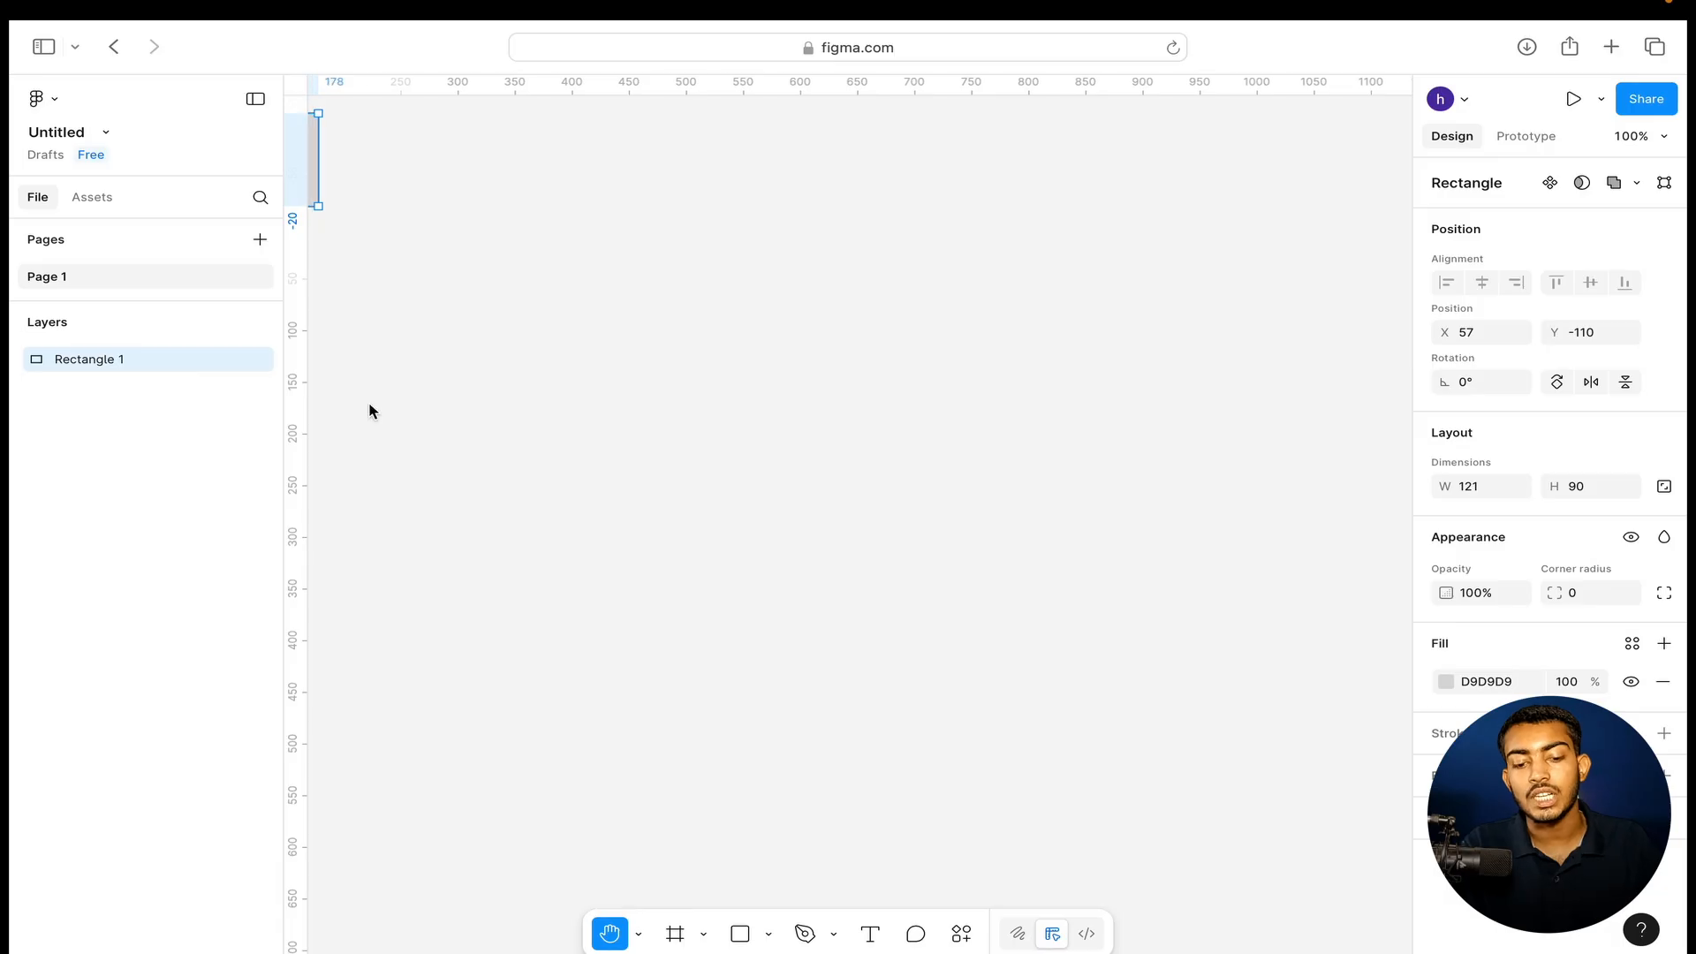
scroll(958, 329, left, 6)
scroll(958, 330, up, 2)
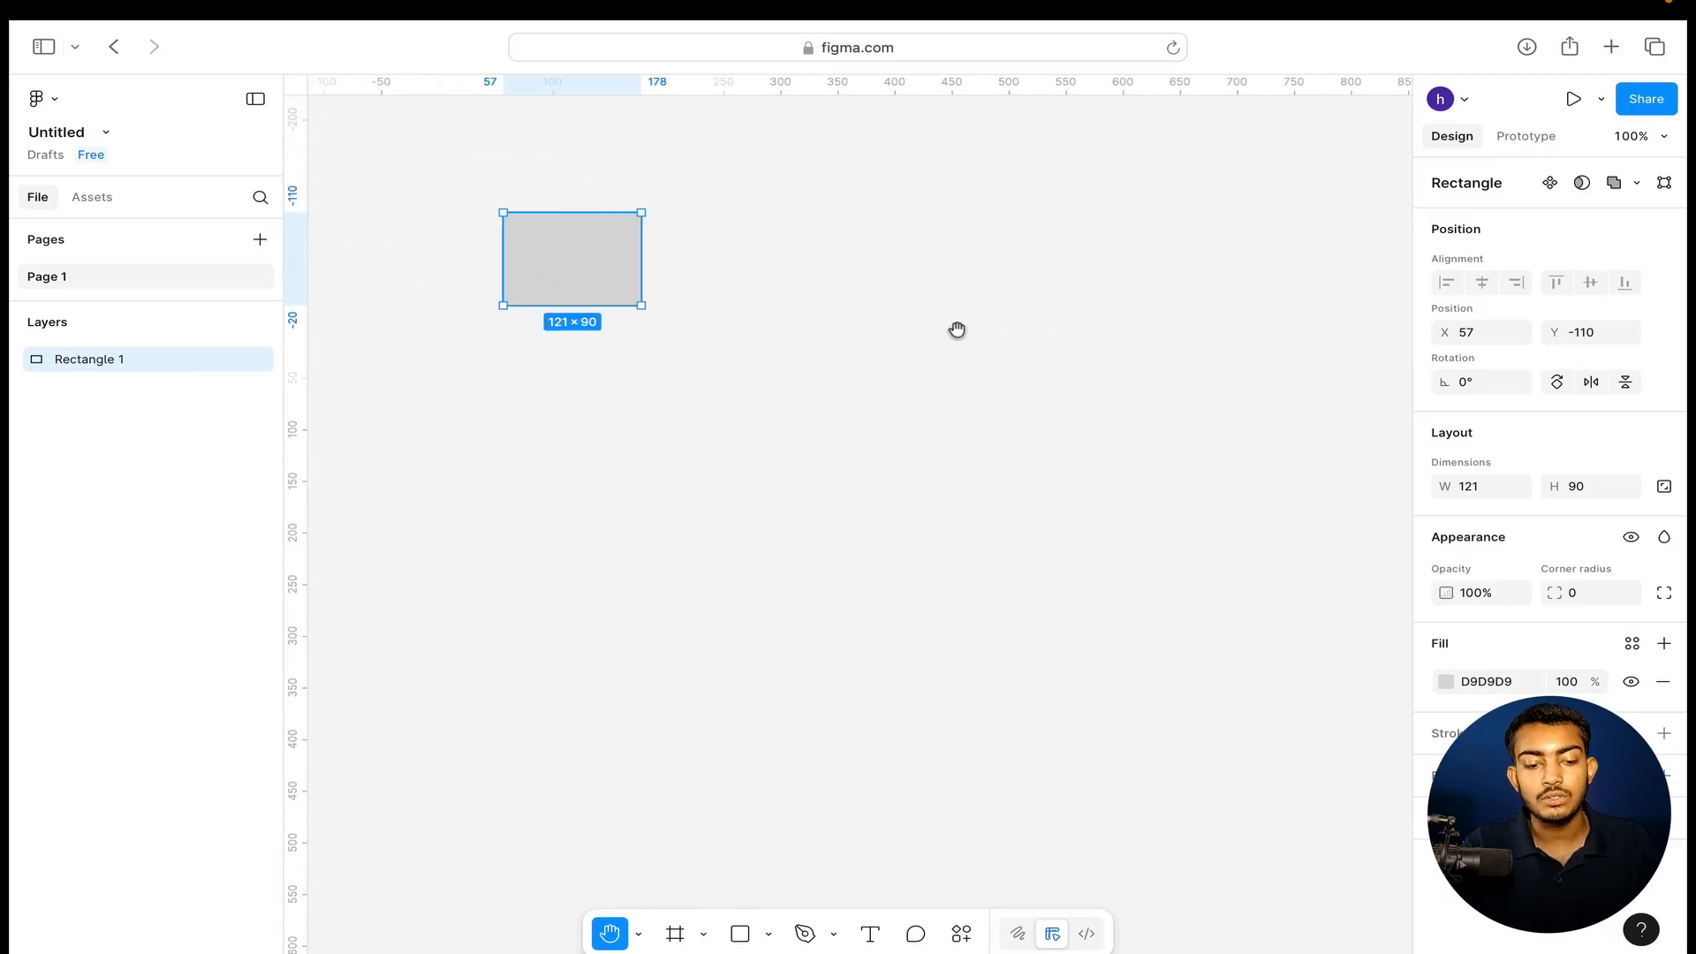
Enlarge the rectangle proportionally with the Scale tool to about 348 × 259, and reduce it to about 260 wide.
click(639, 937)
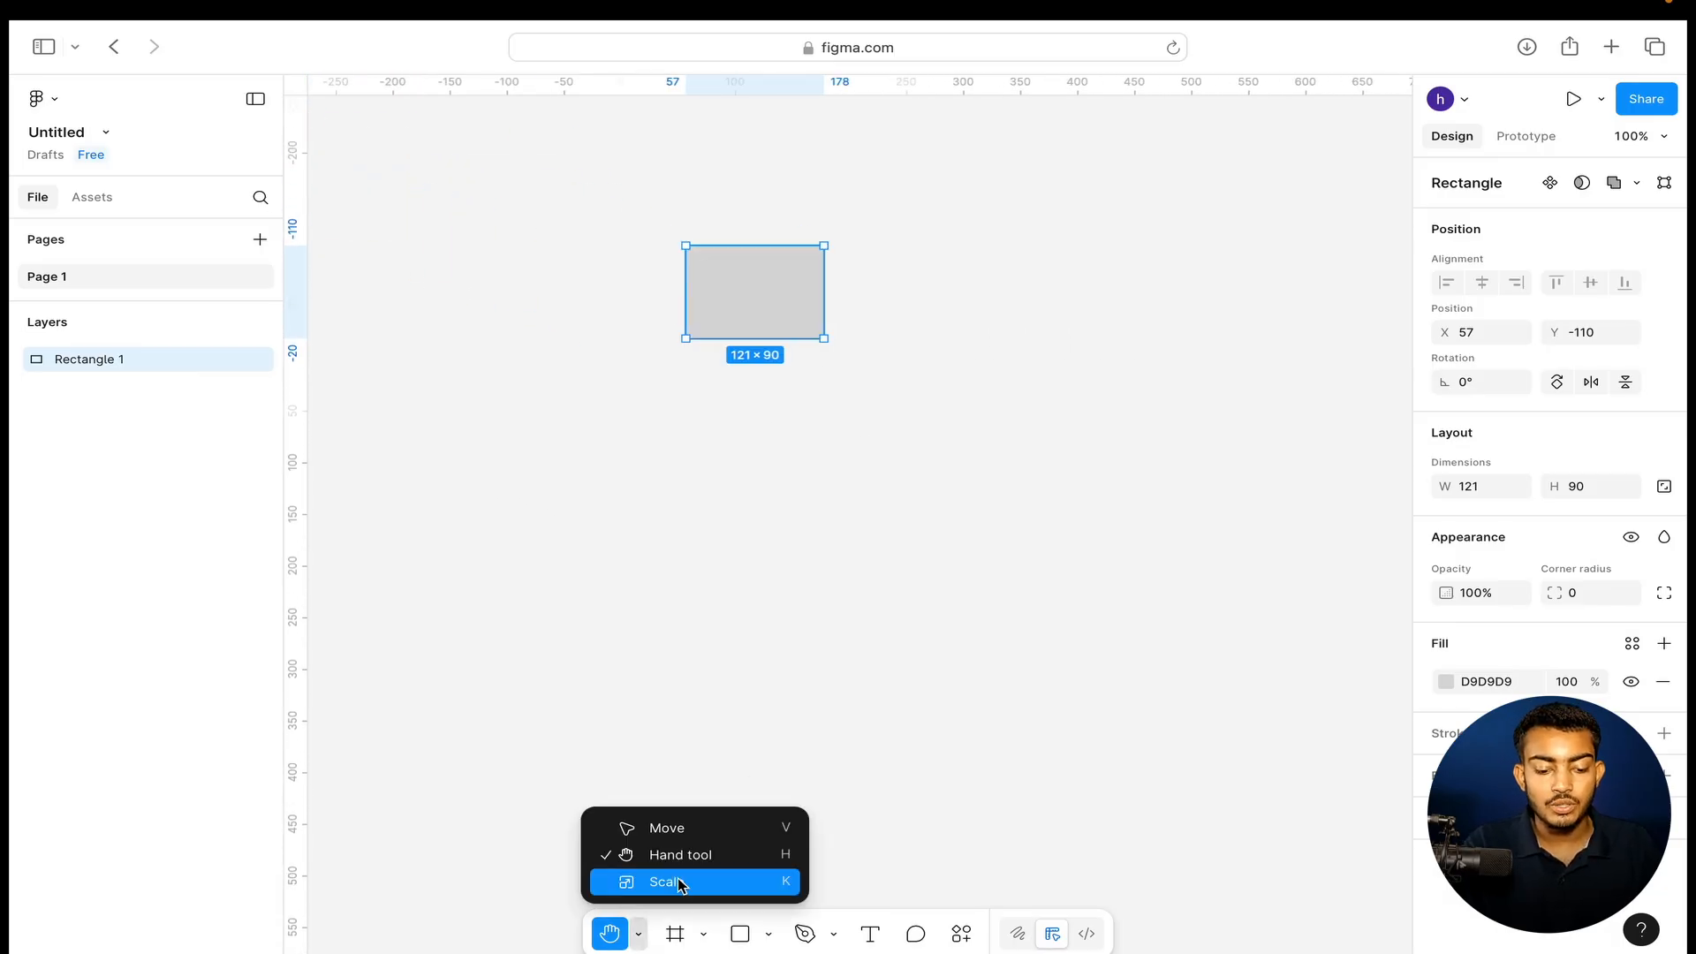
click(681, 883)
drag(665, 282, 946, 463)
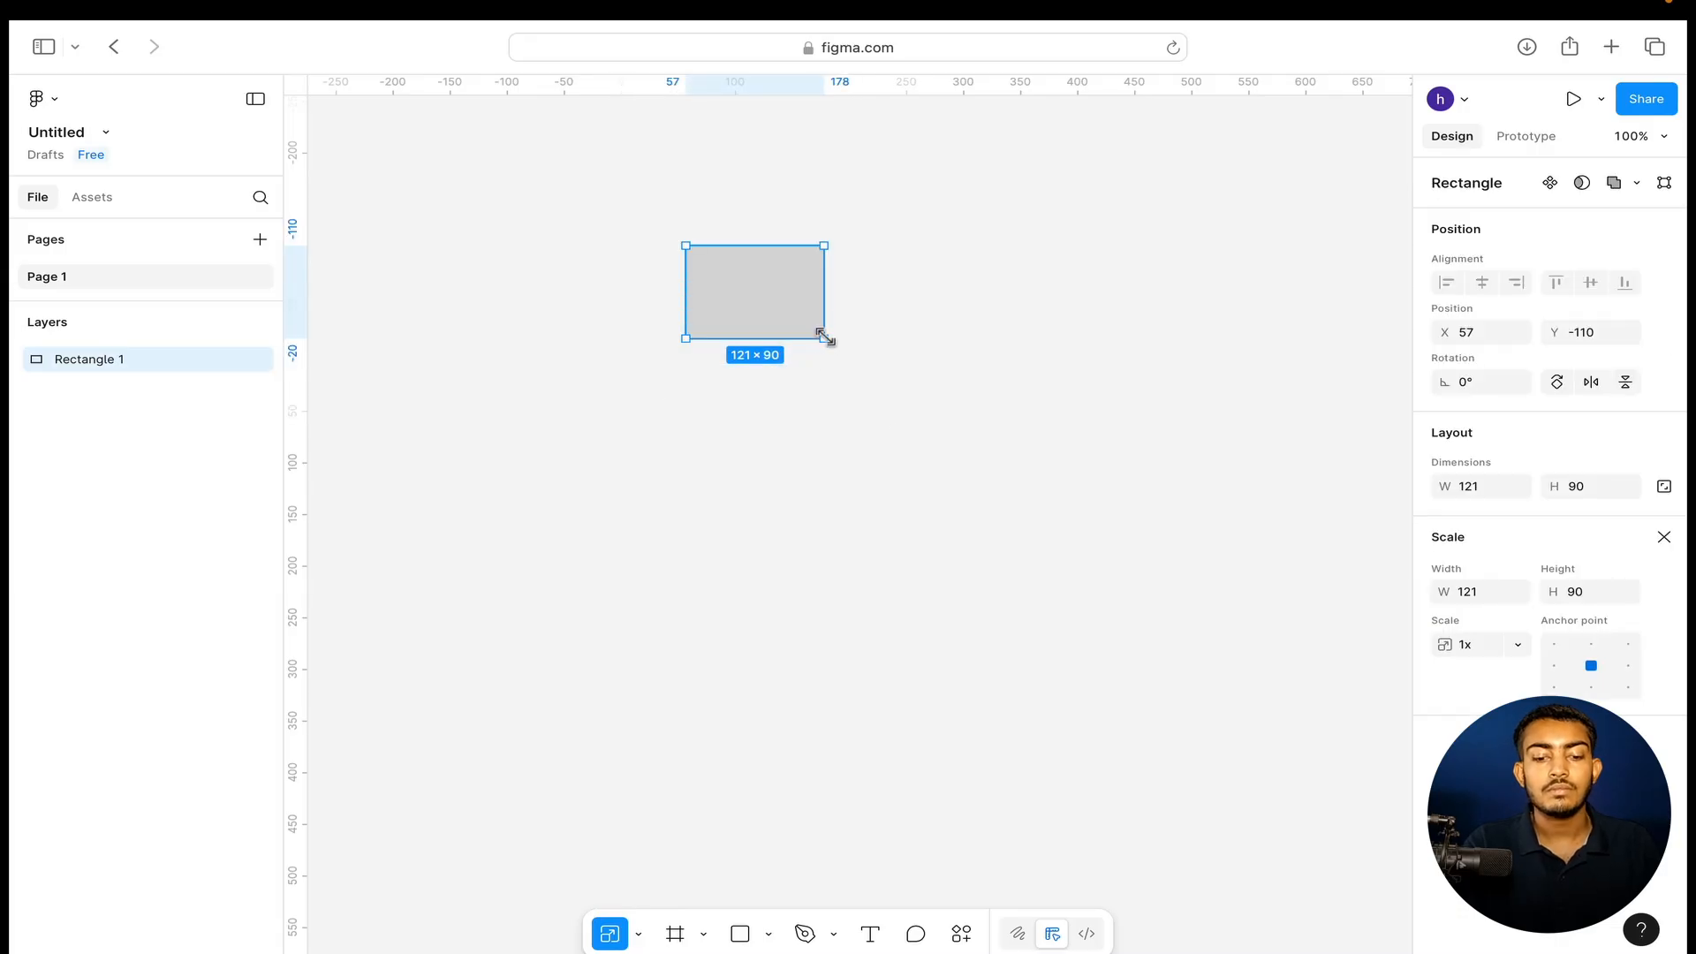
drag(826, 338, 1083, 513)
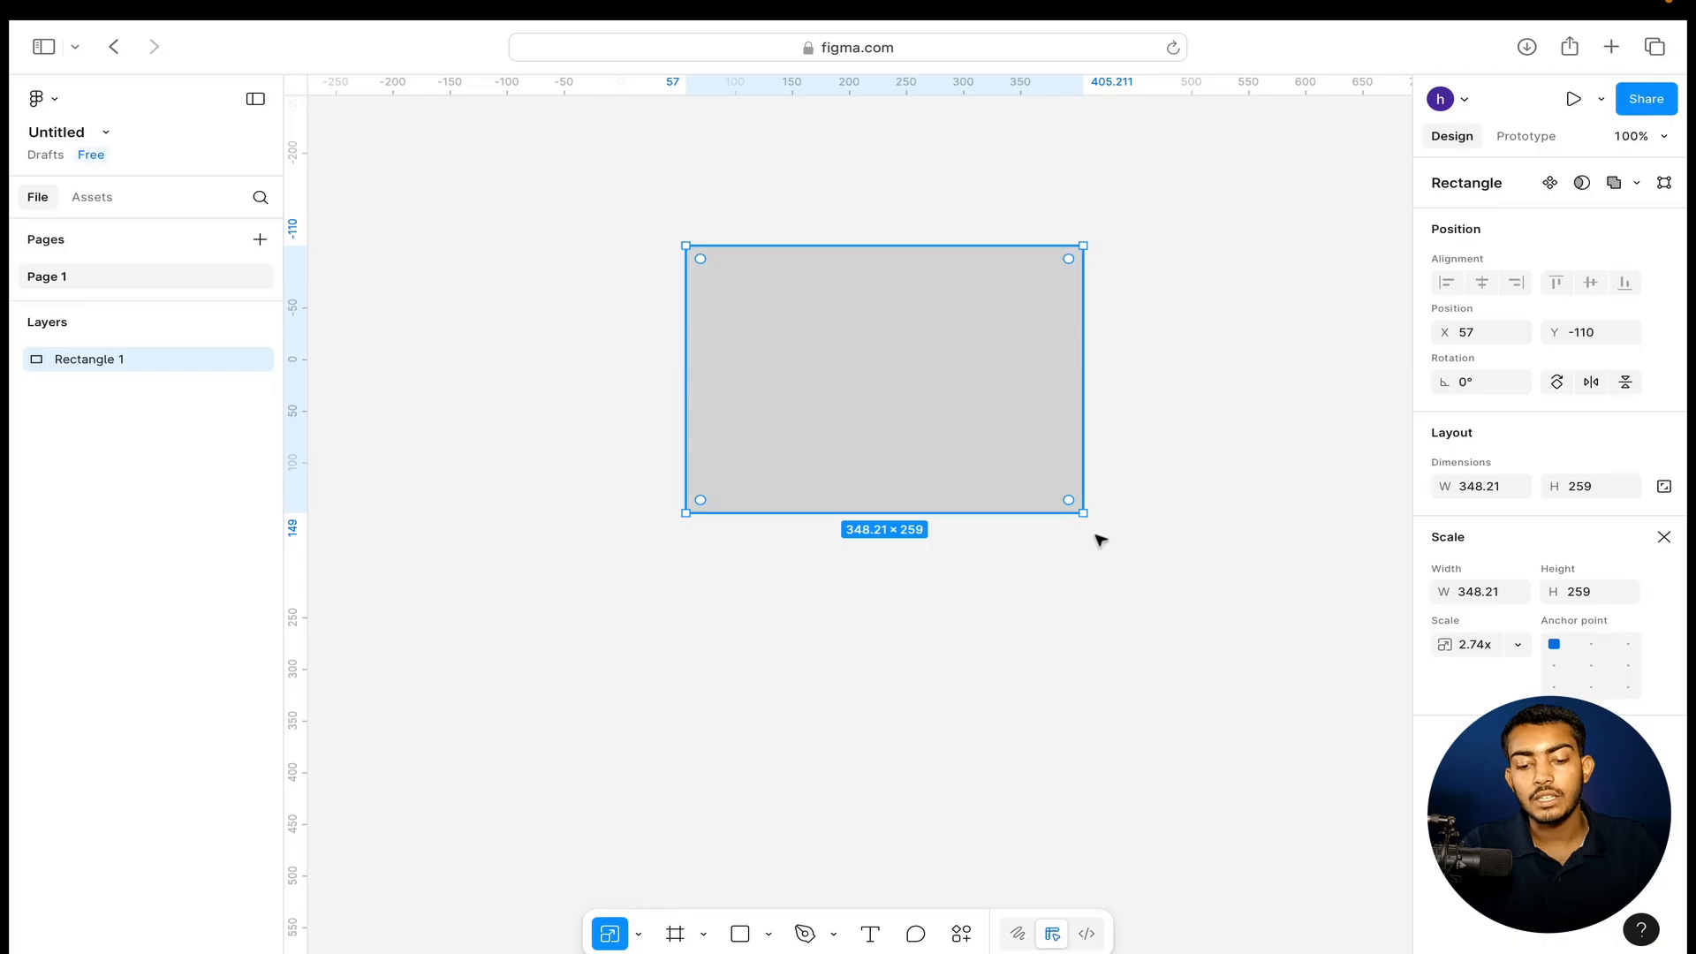
drag(1086, 514, 982, 445)
click(1022, 454)
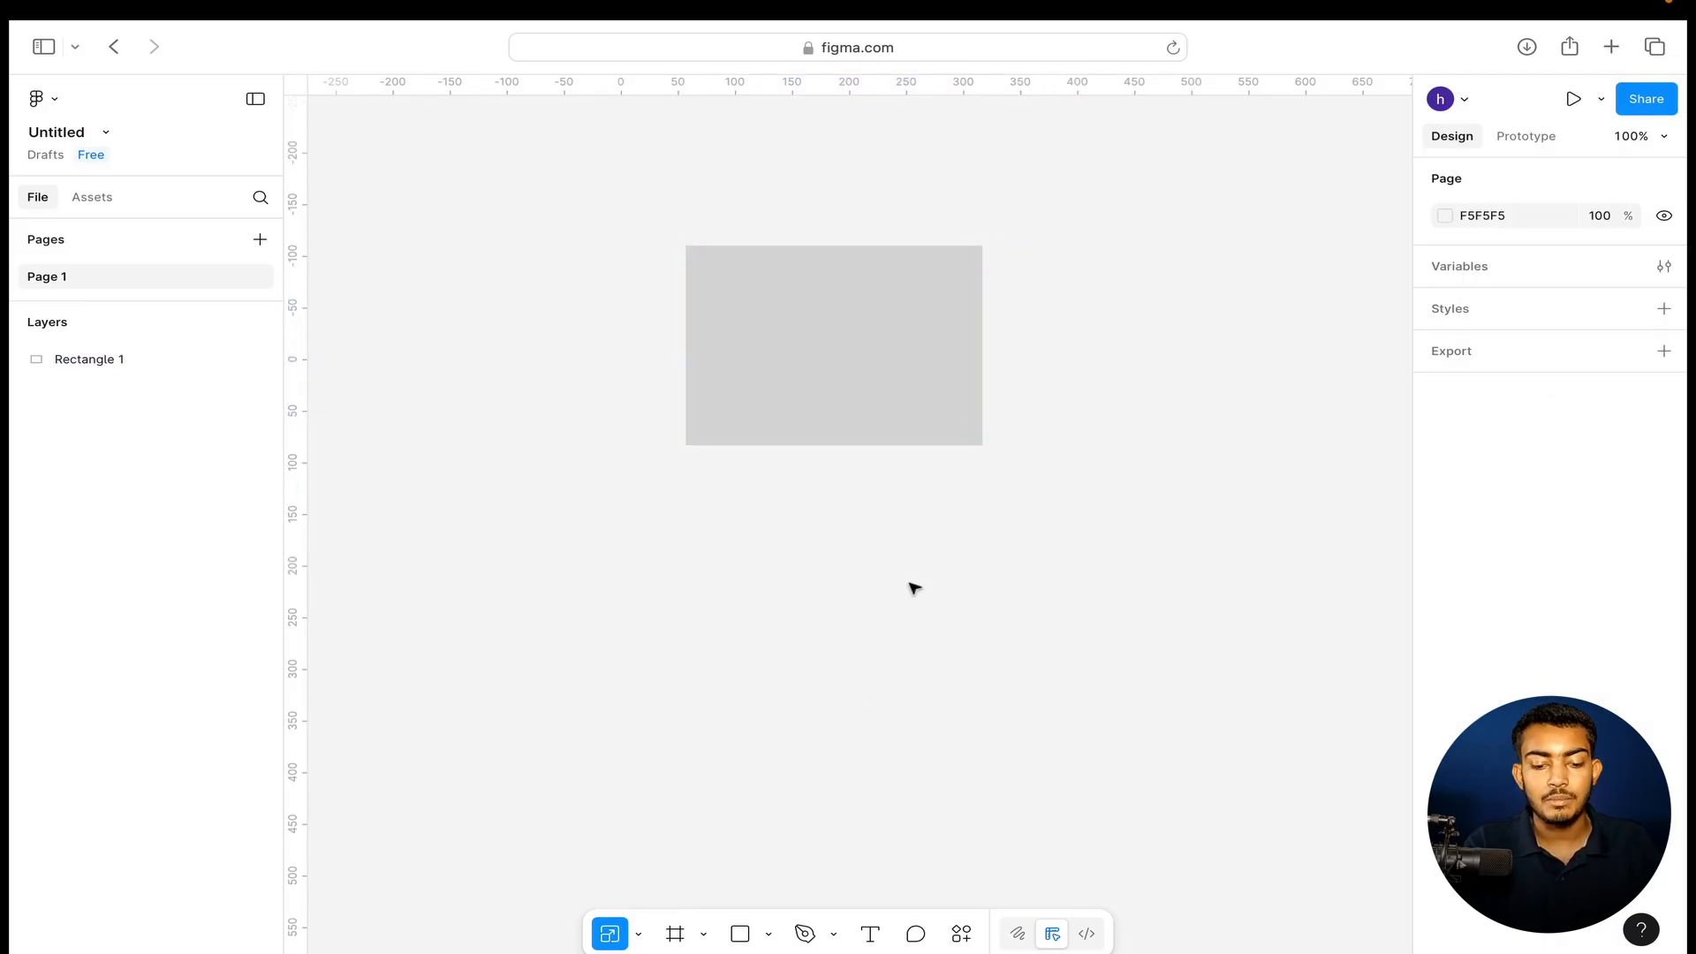
Activate the Frame tool and browse its size presets for Phone, Tablet, Desktop, Watch and Social media.
click(638, 933)
click(703, 938)
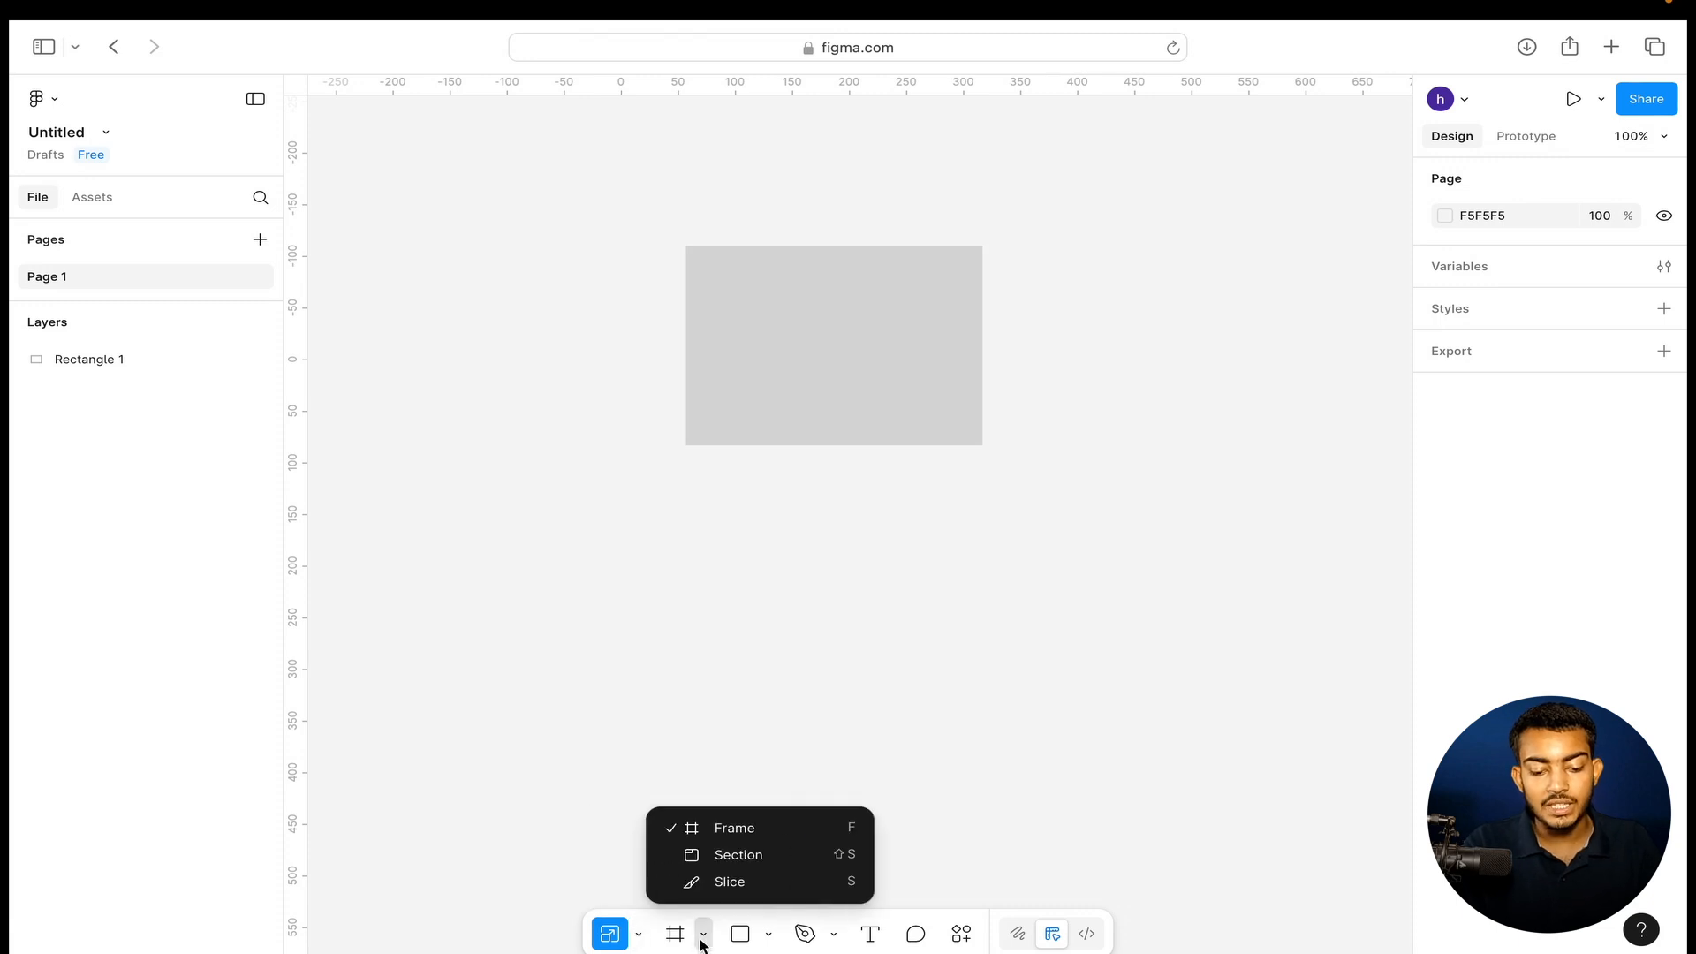
click(740, 834)
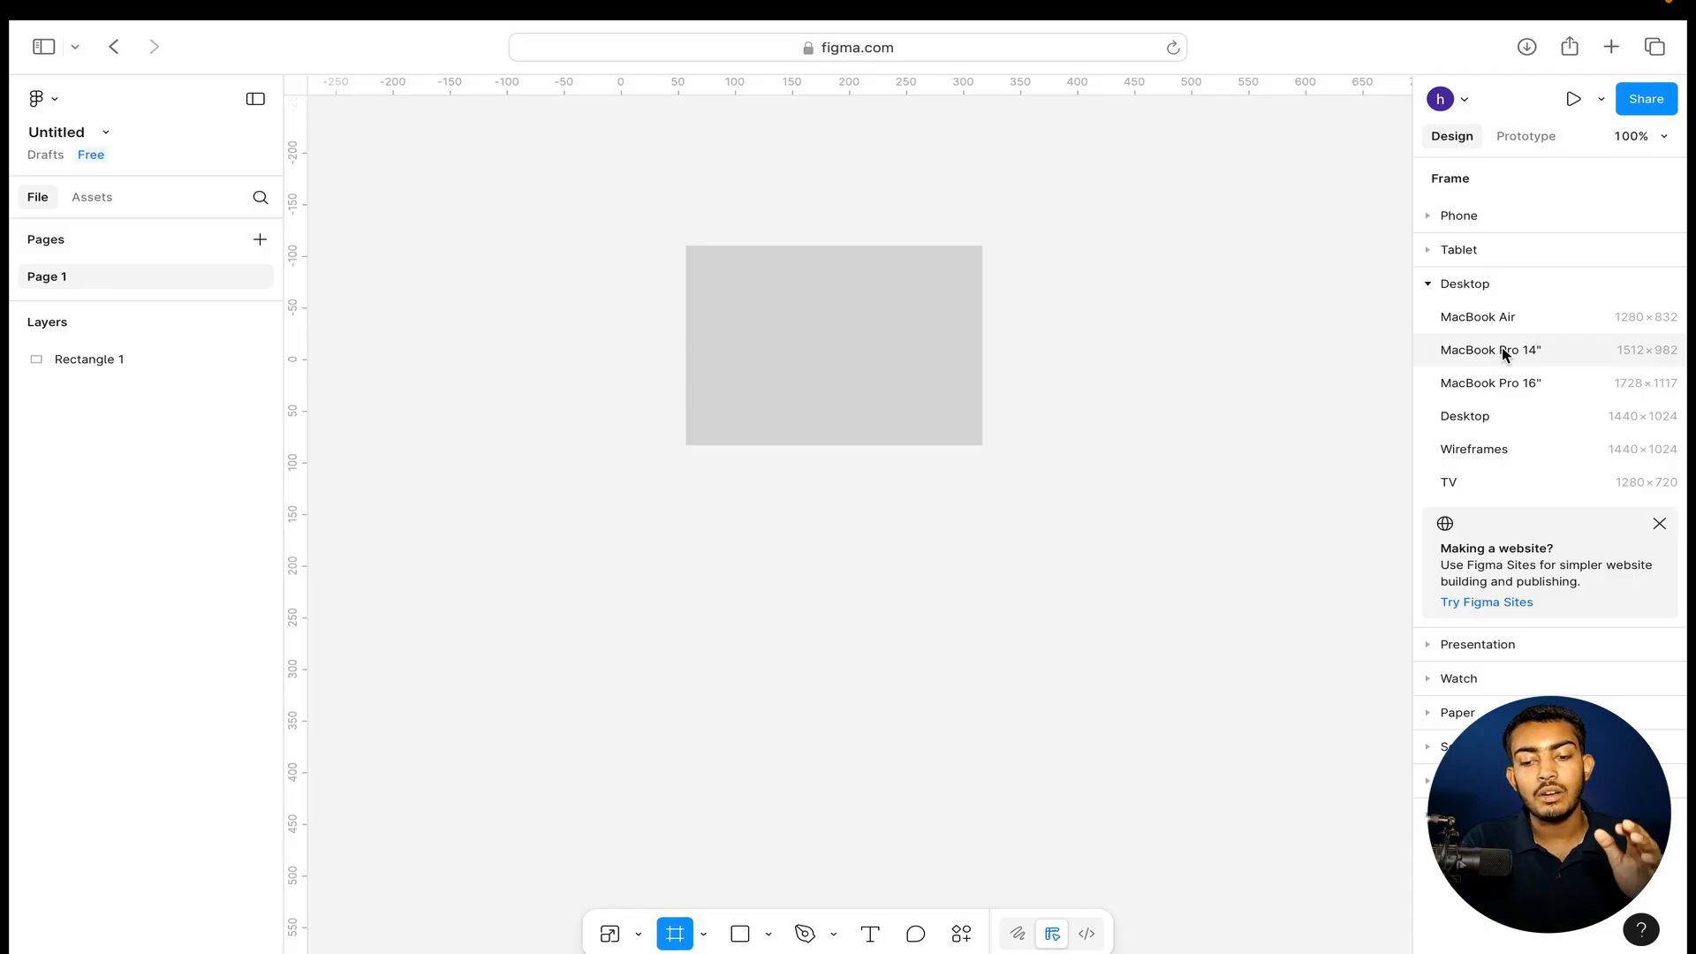
click(1449, 218)
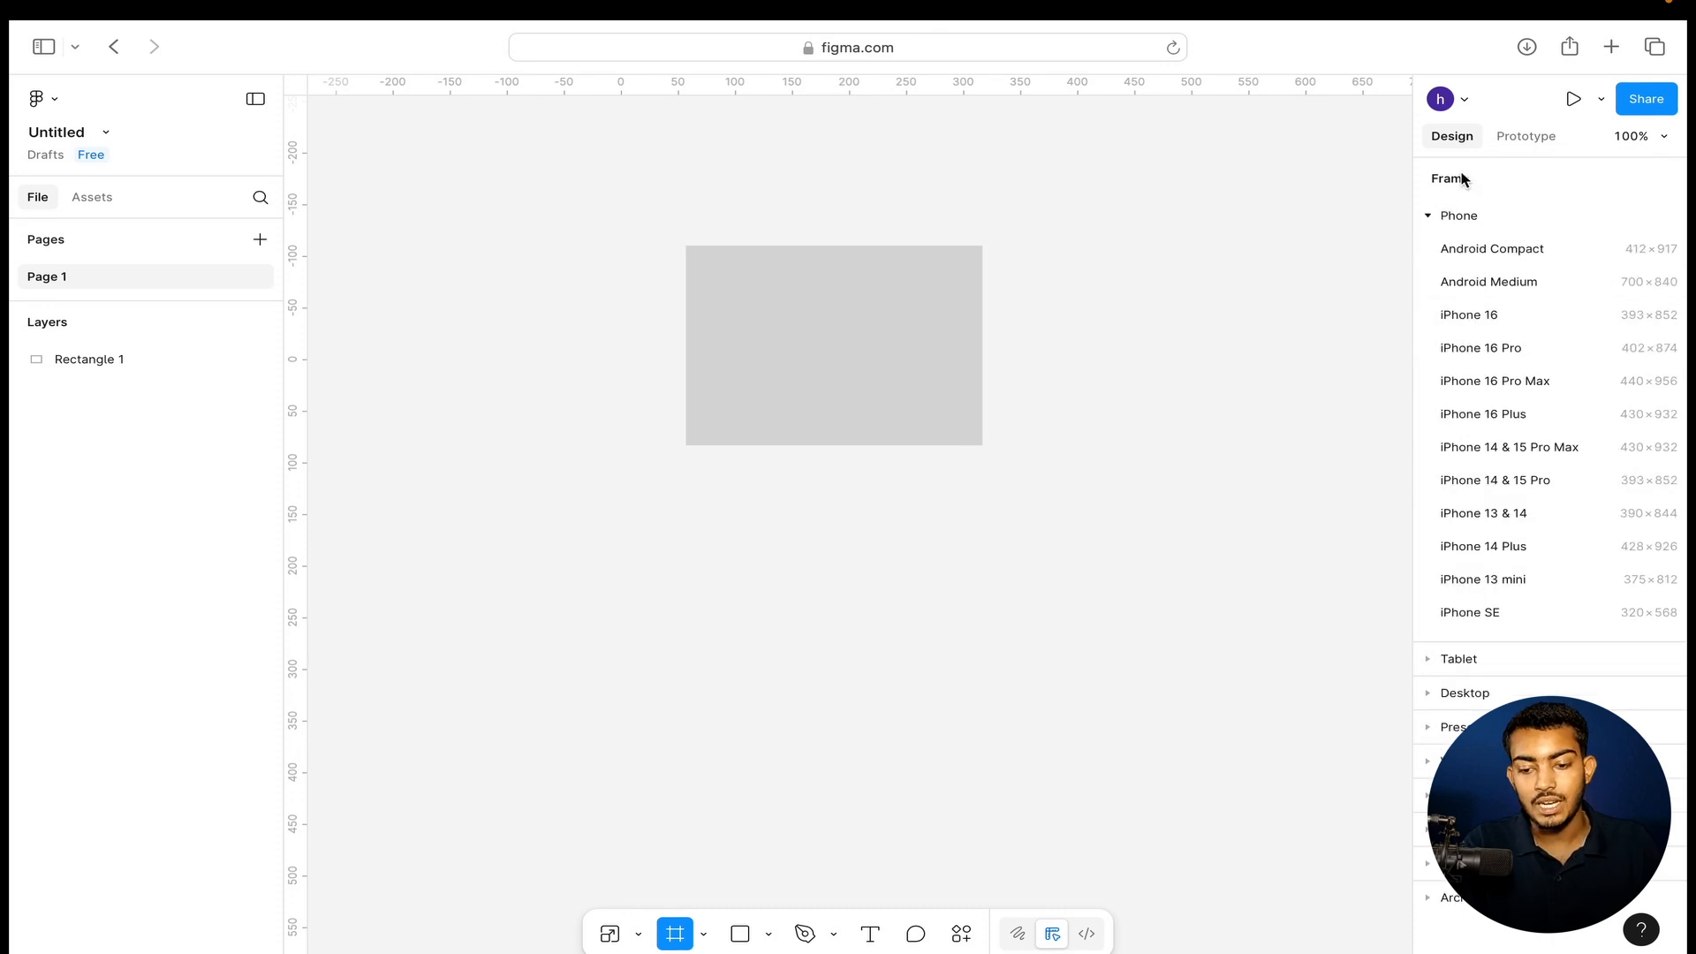
click(1466, 216)
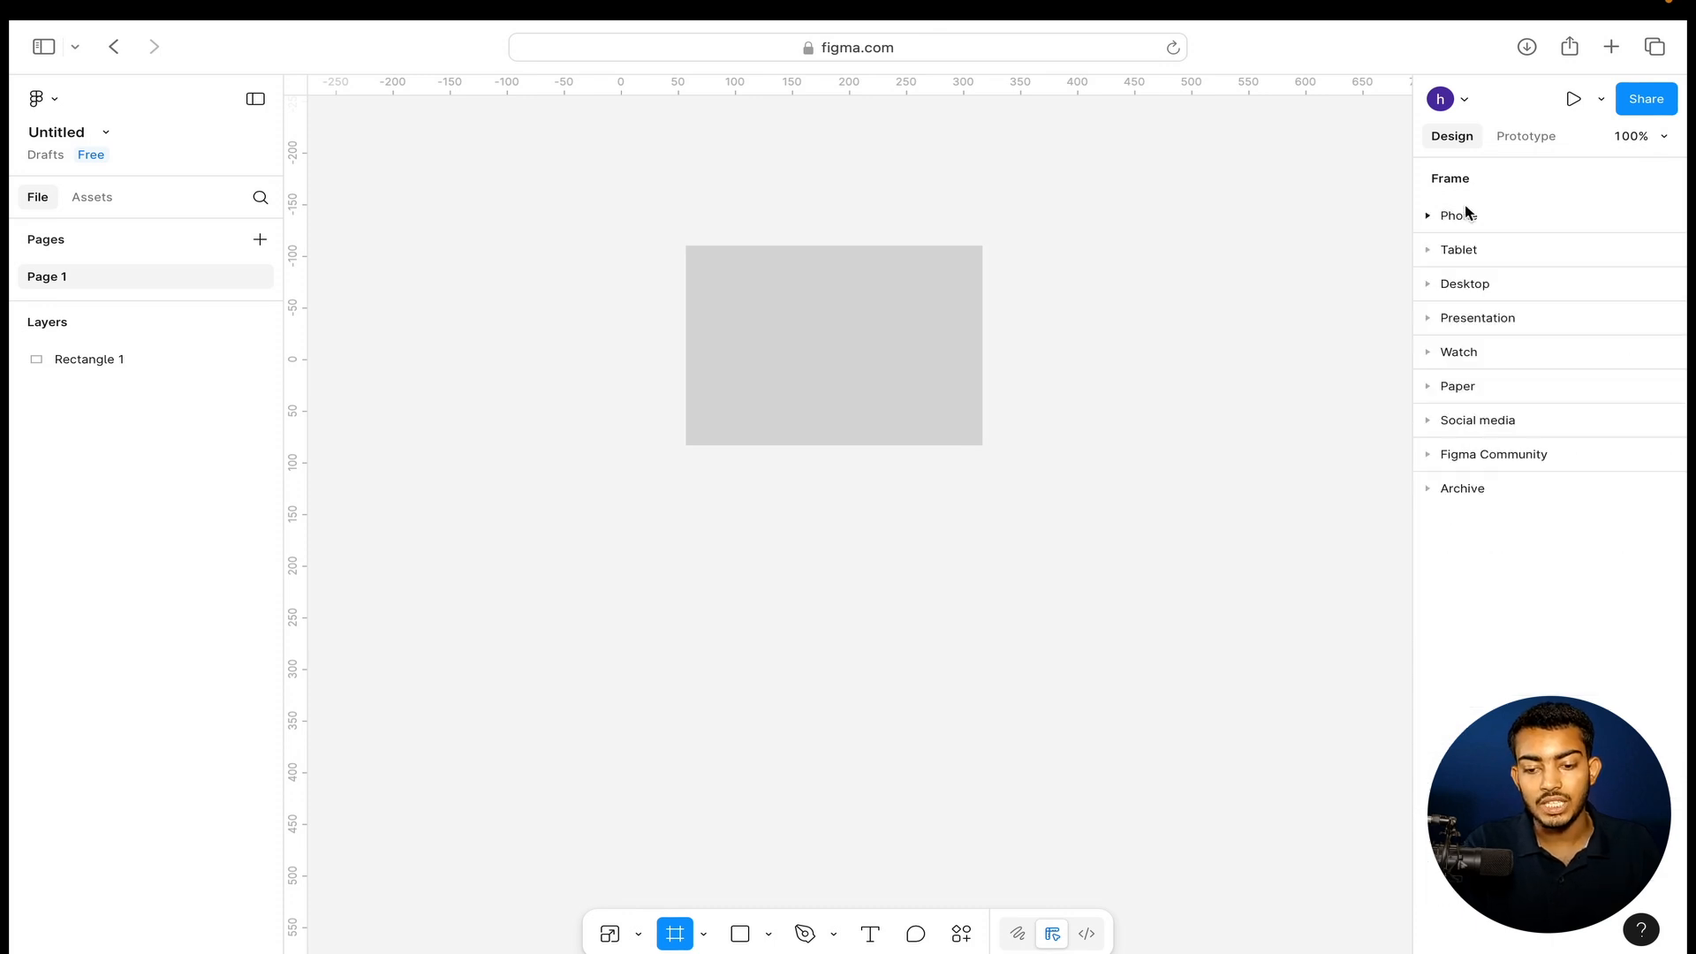
click(1461, 256)
click(1472, 462)
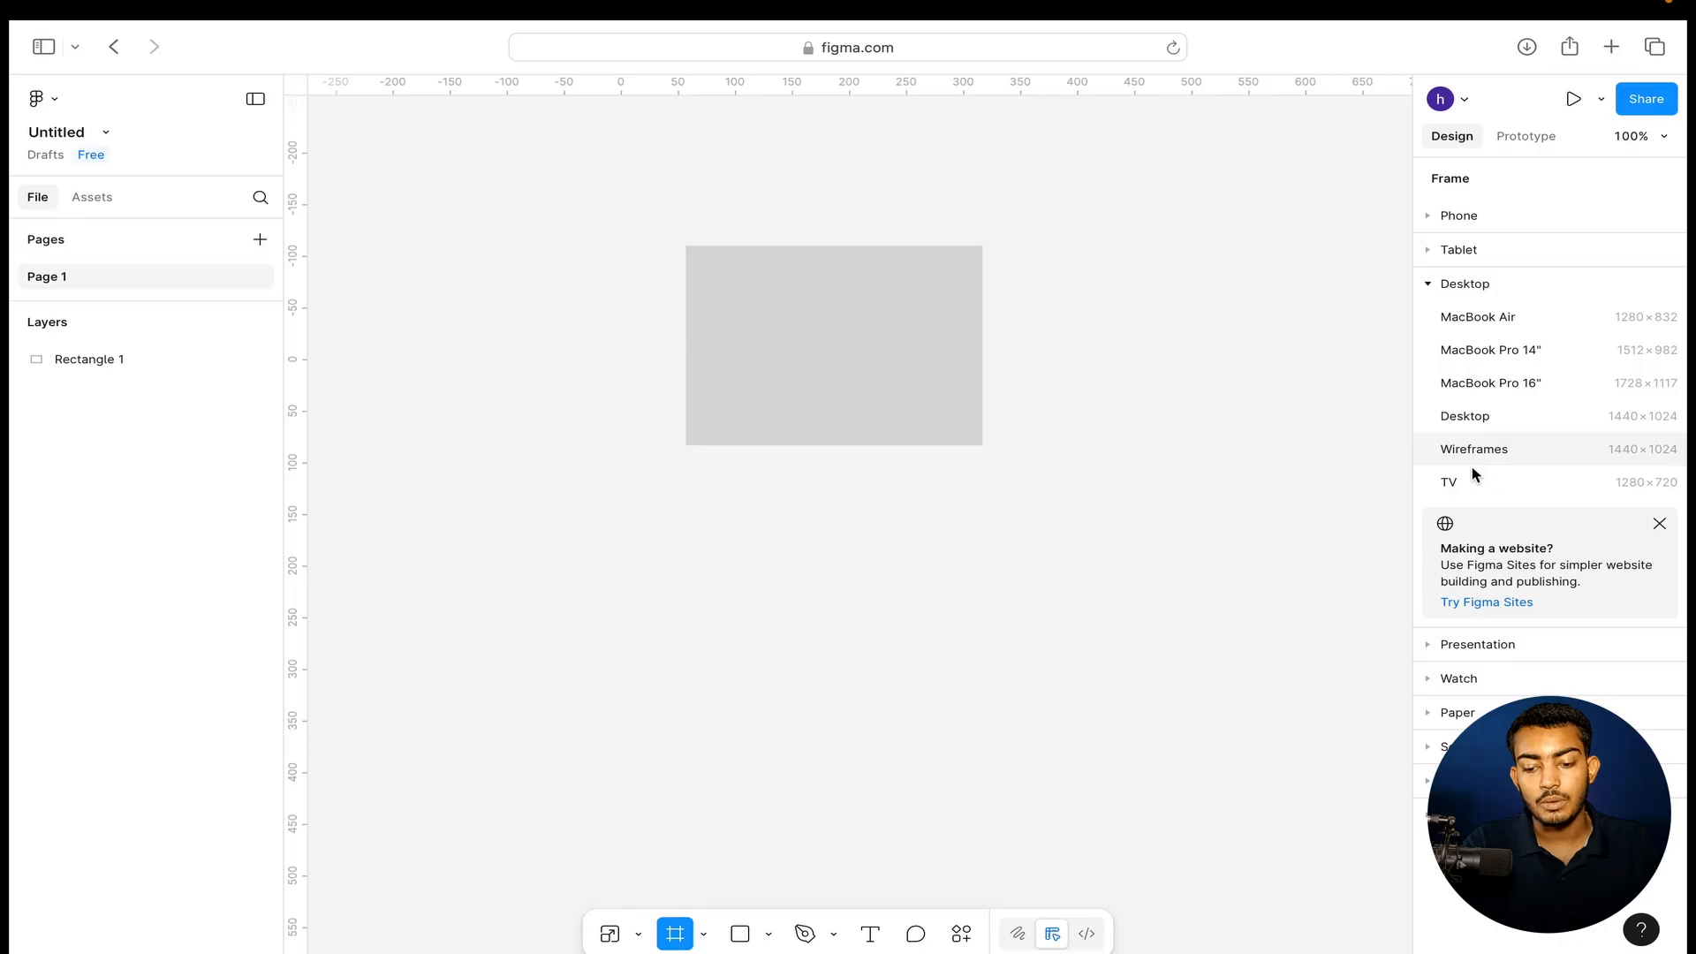
click(1507, 676)
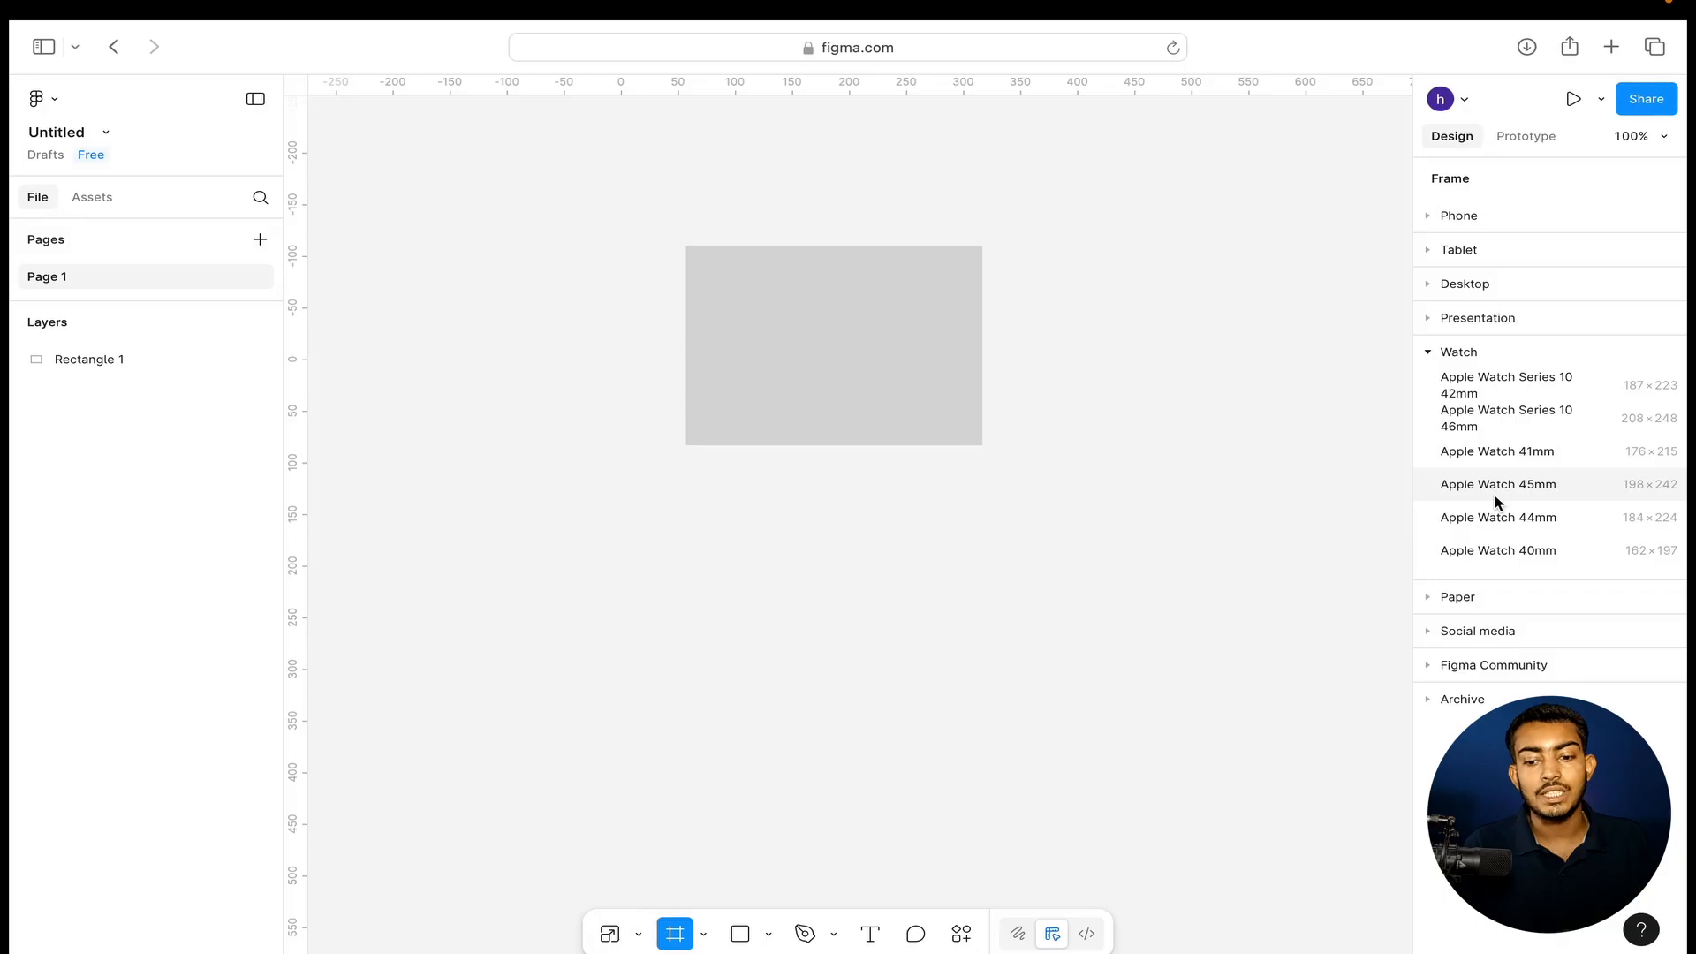
click(1482, 630)
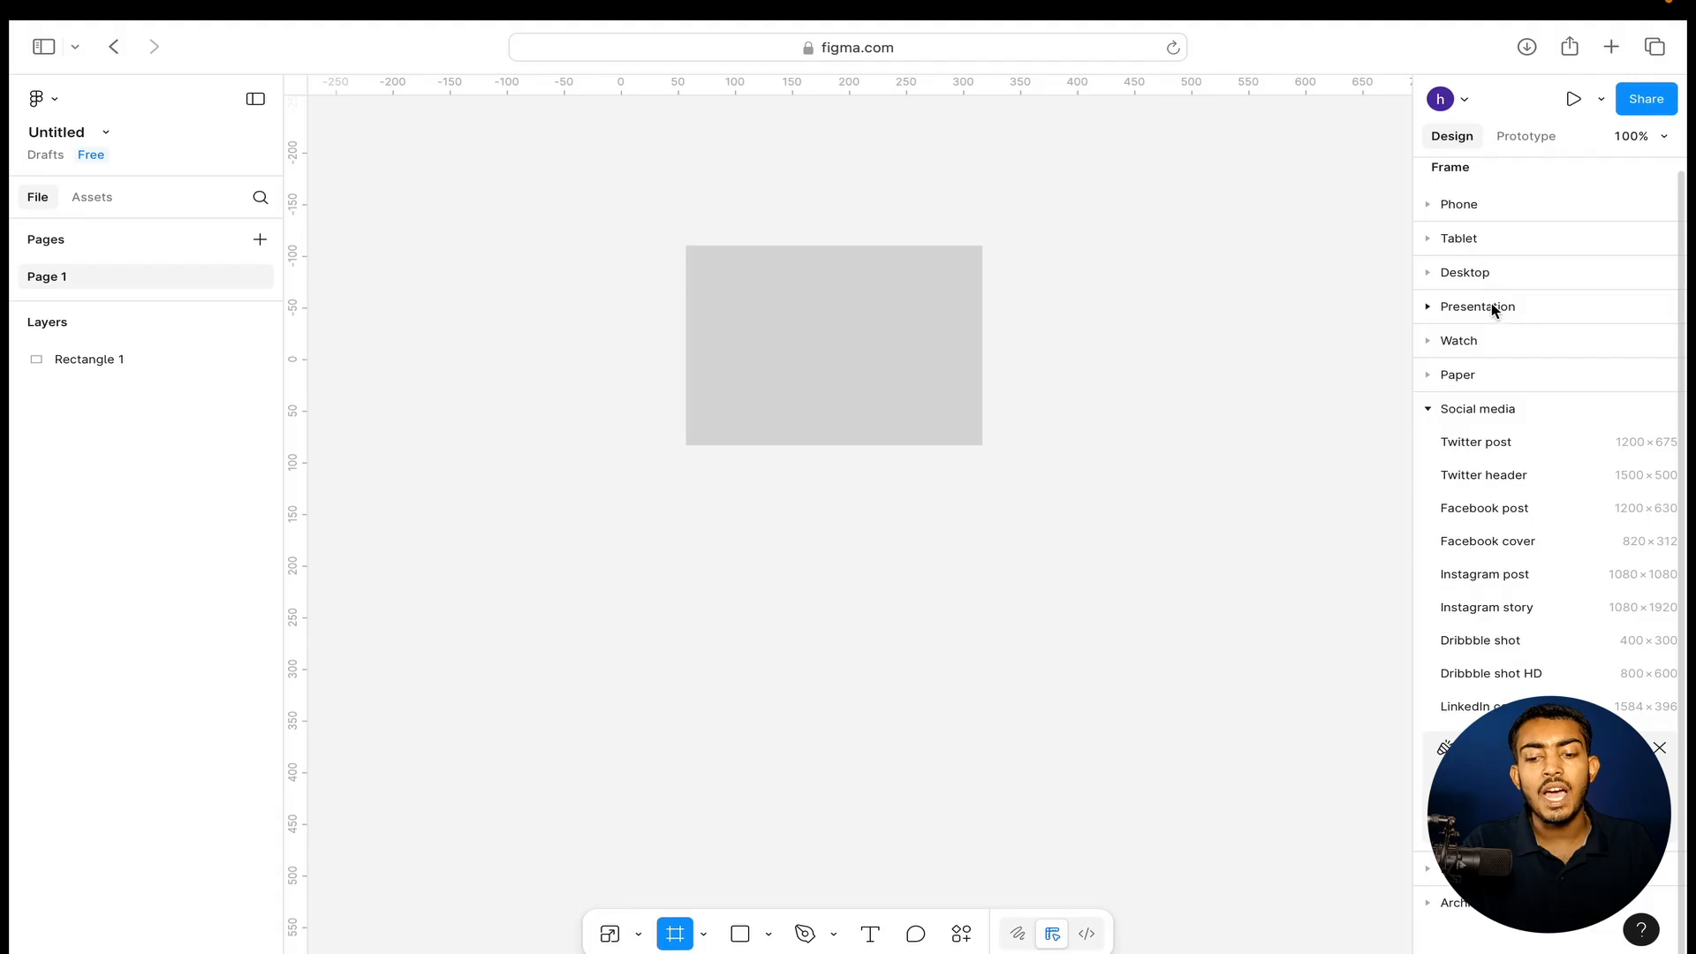
Add a 1280 × 832 frame from the MacBook Air desktop preset and dismiss the layout grid tip.
click(1499, 272)
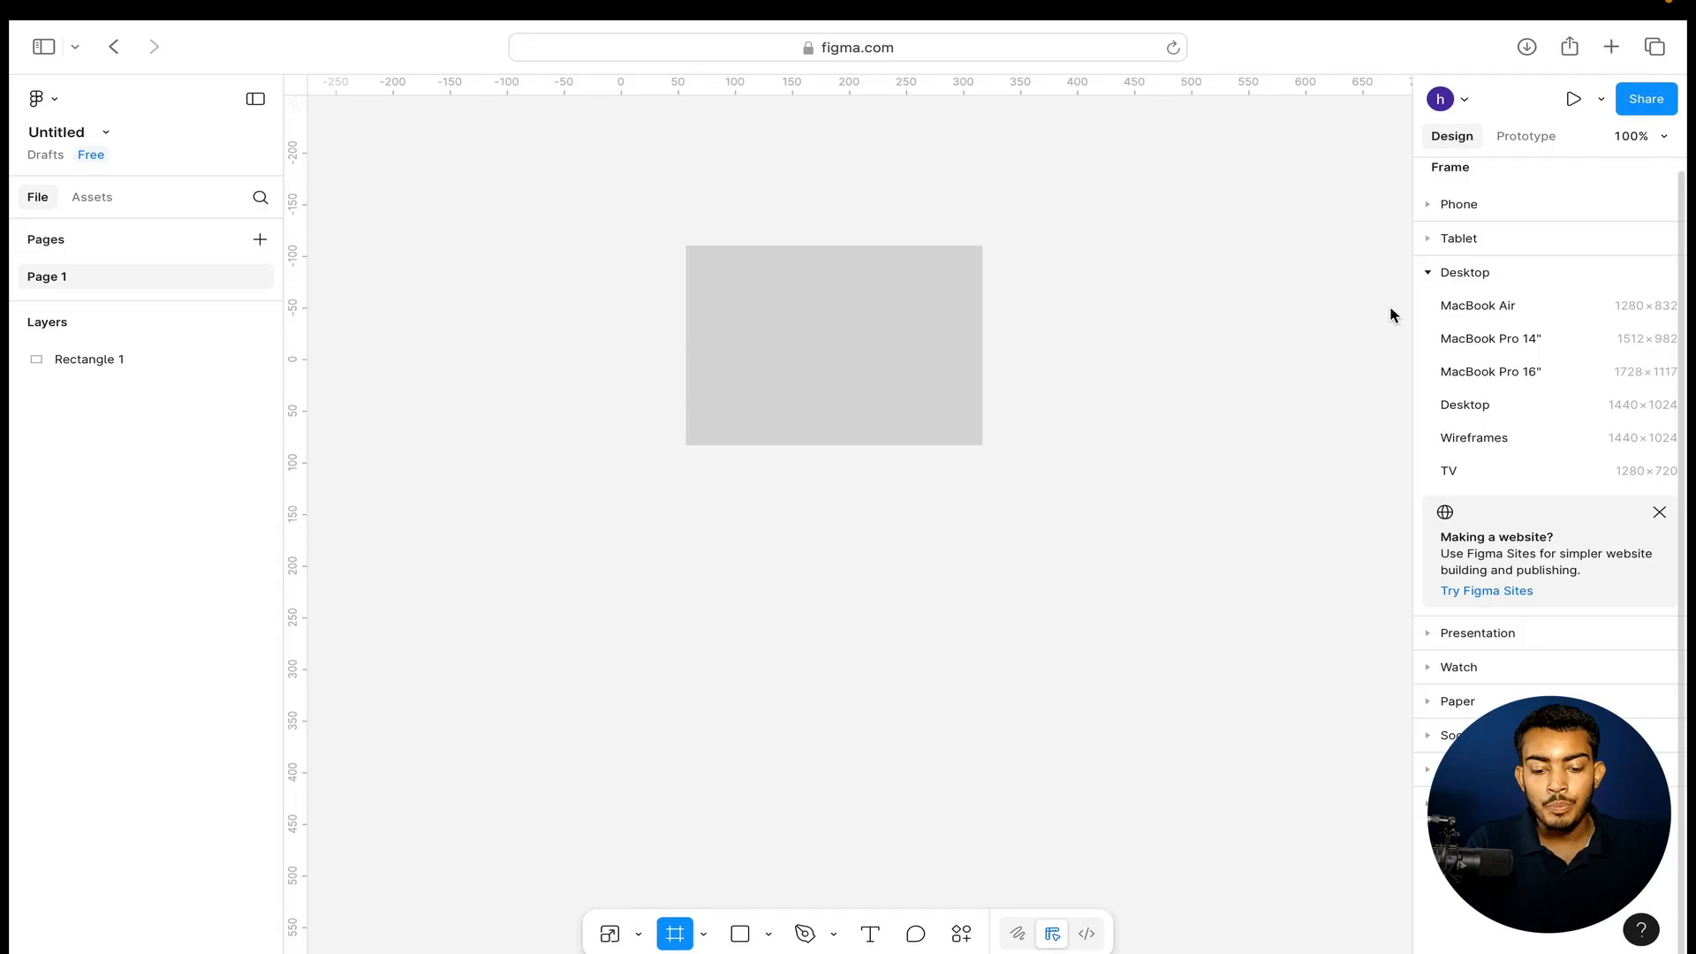
click(1495, 304)
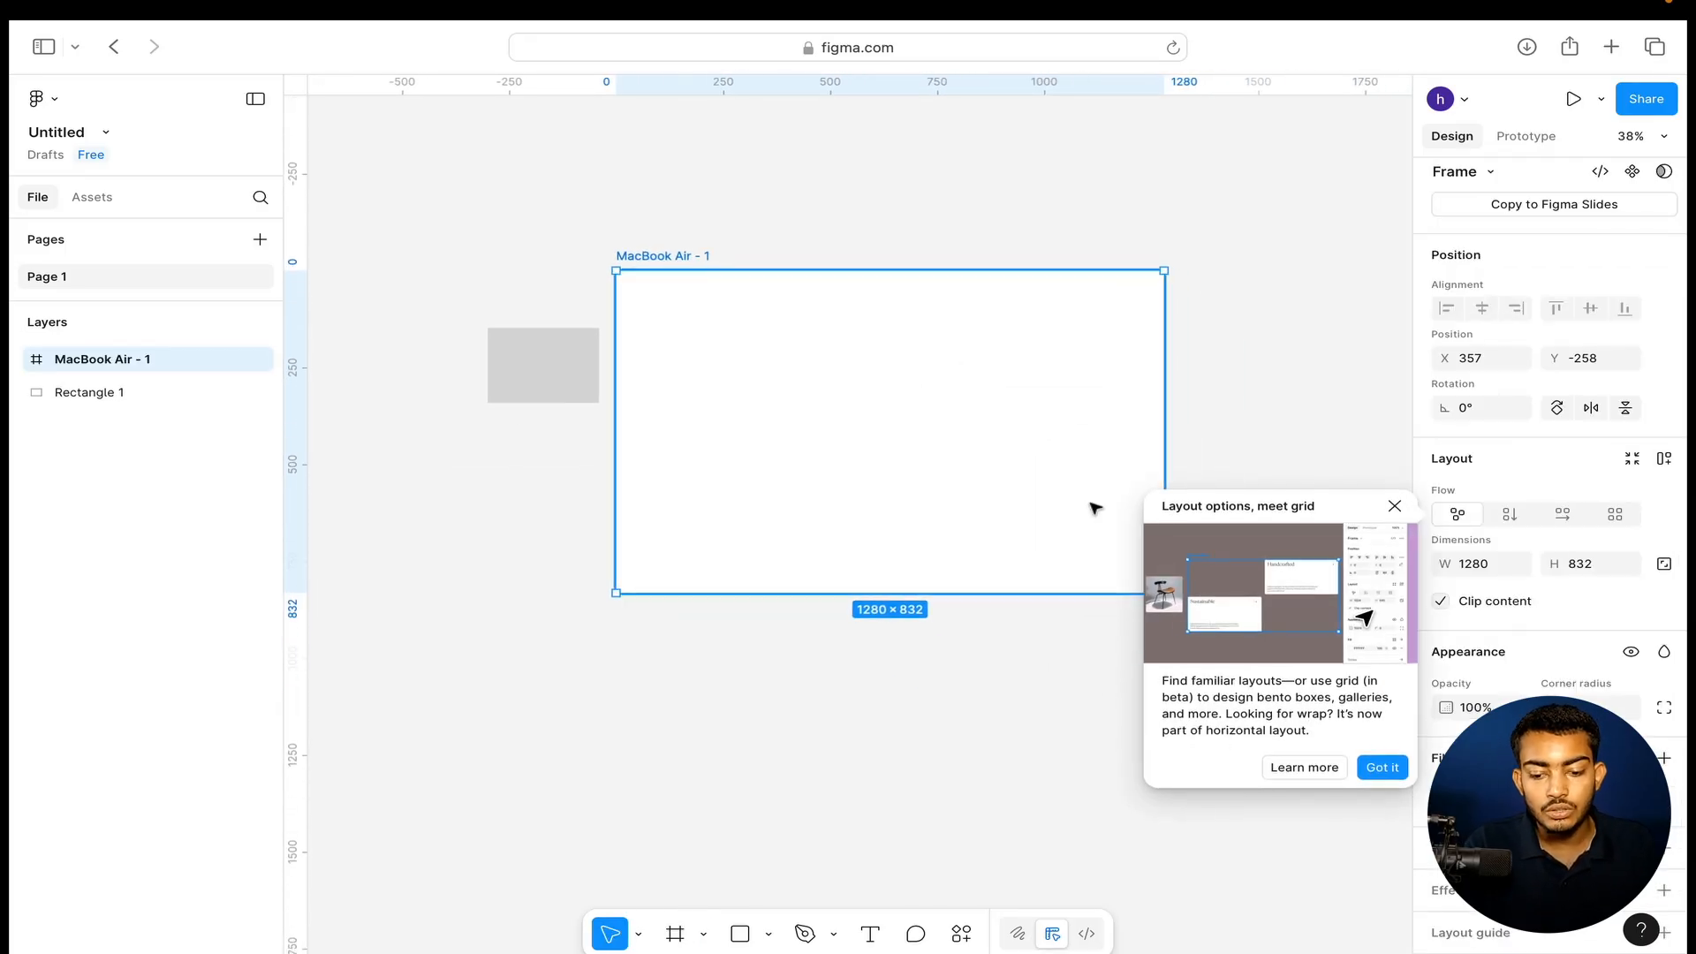
click(1395, 506)
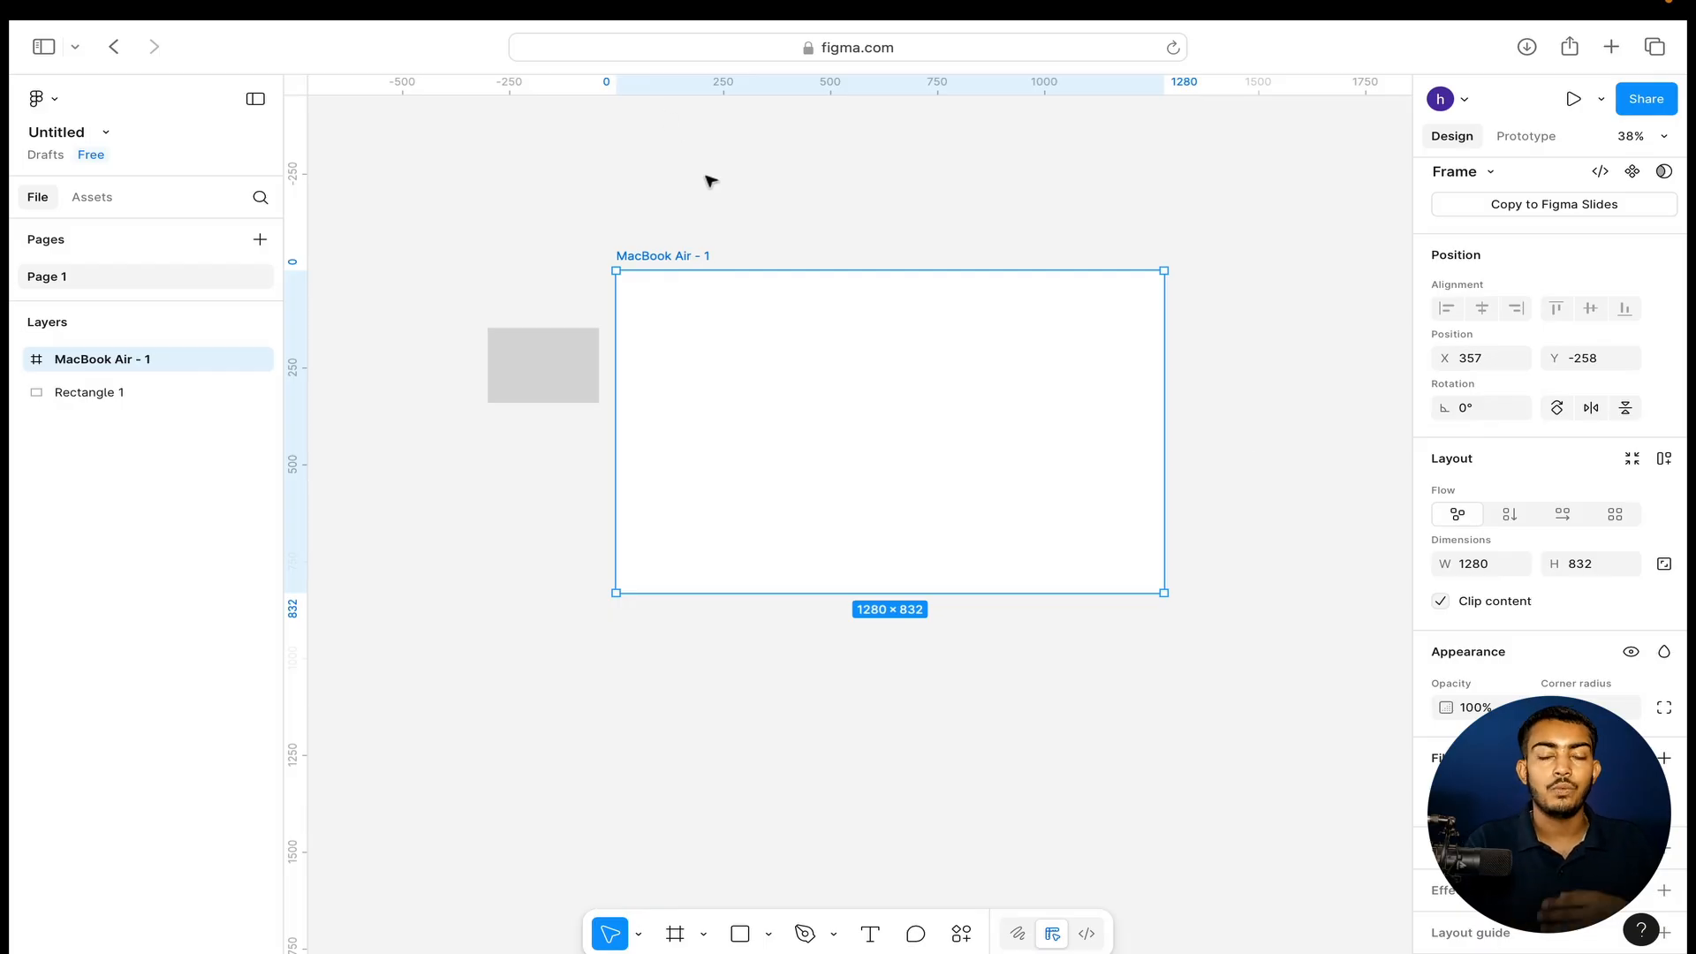
Draw a section about 299 × 187 over the MacBook Air frame's upper-left corner and delete it.
click(769, 934)
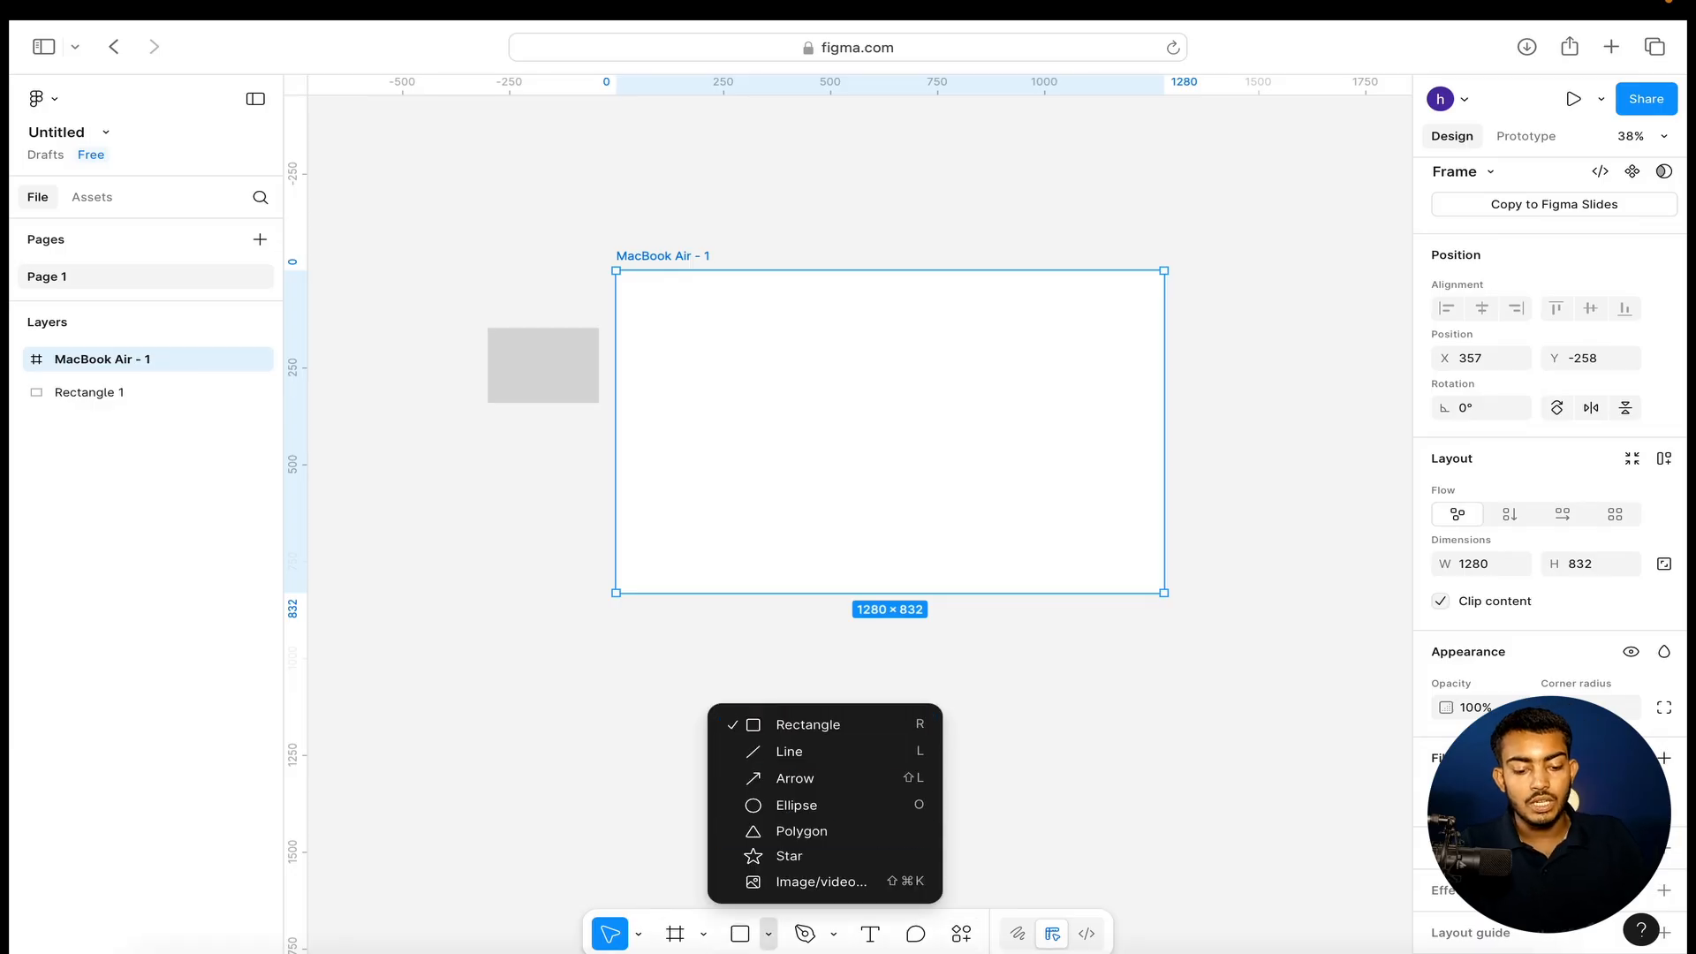
click(704, 933)
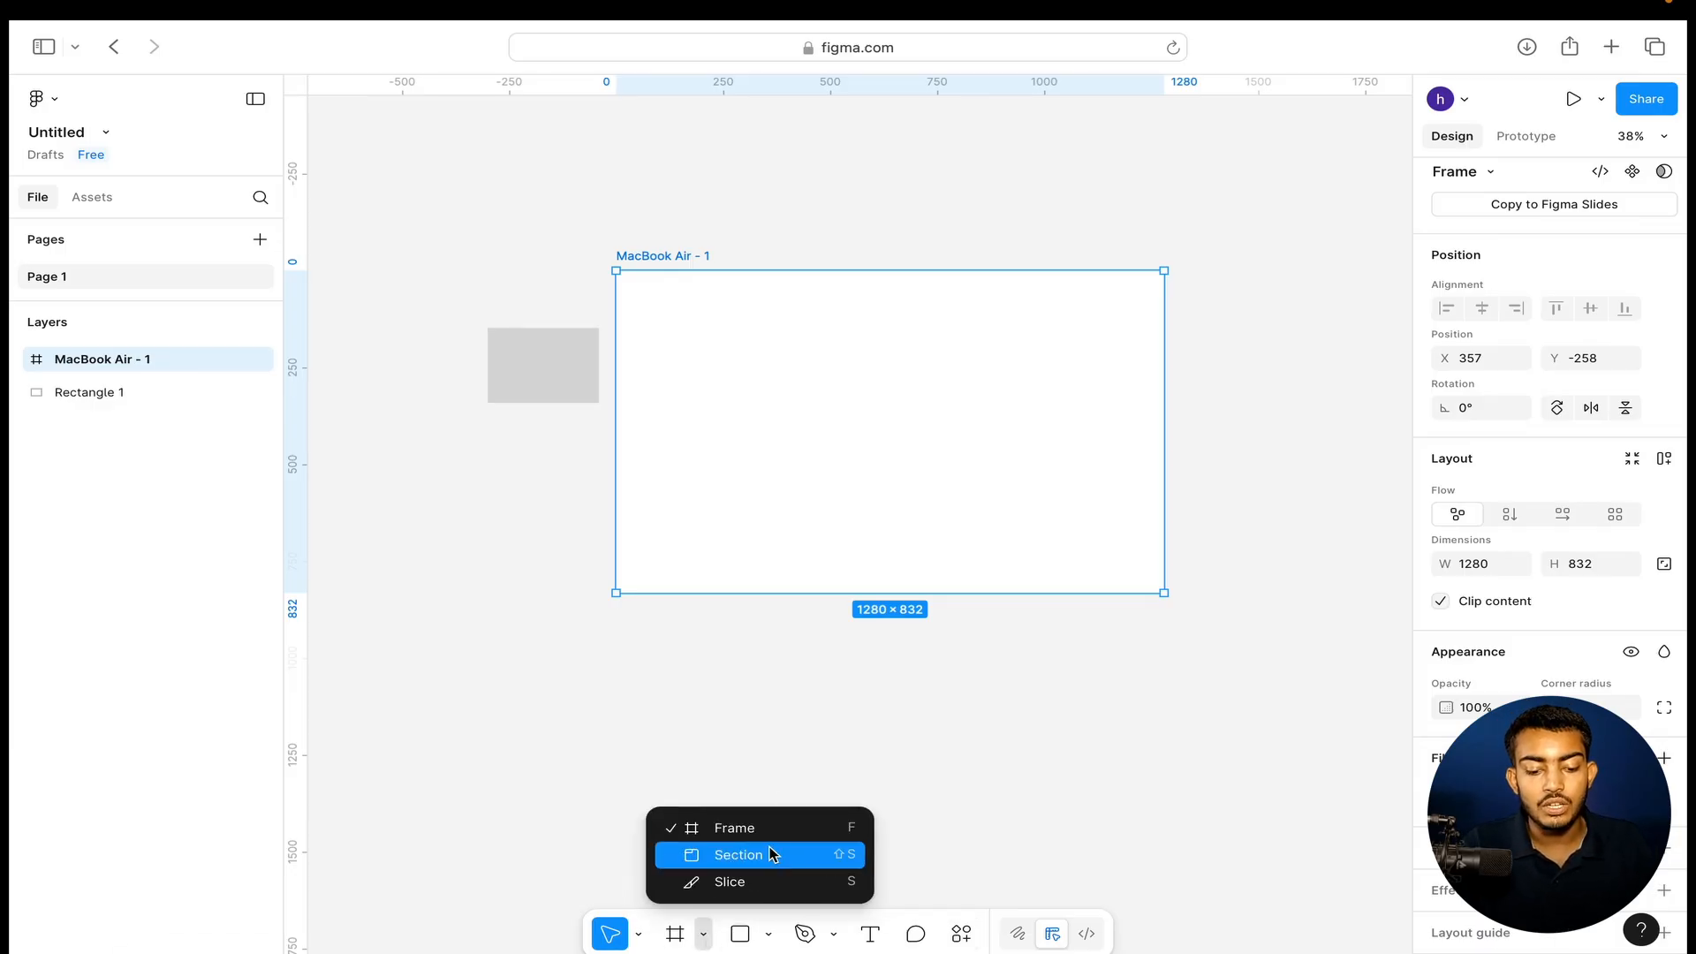
click(739, 858)
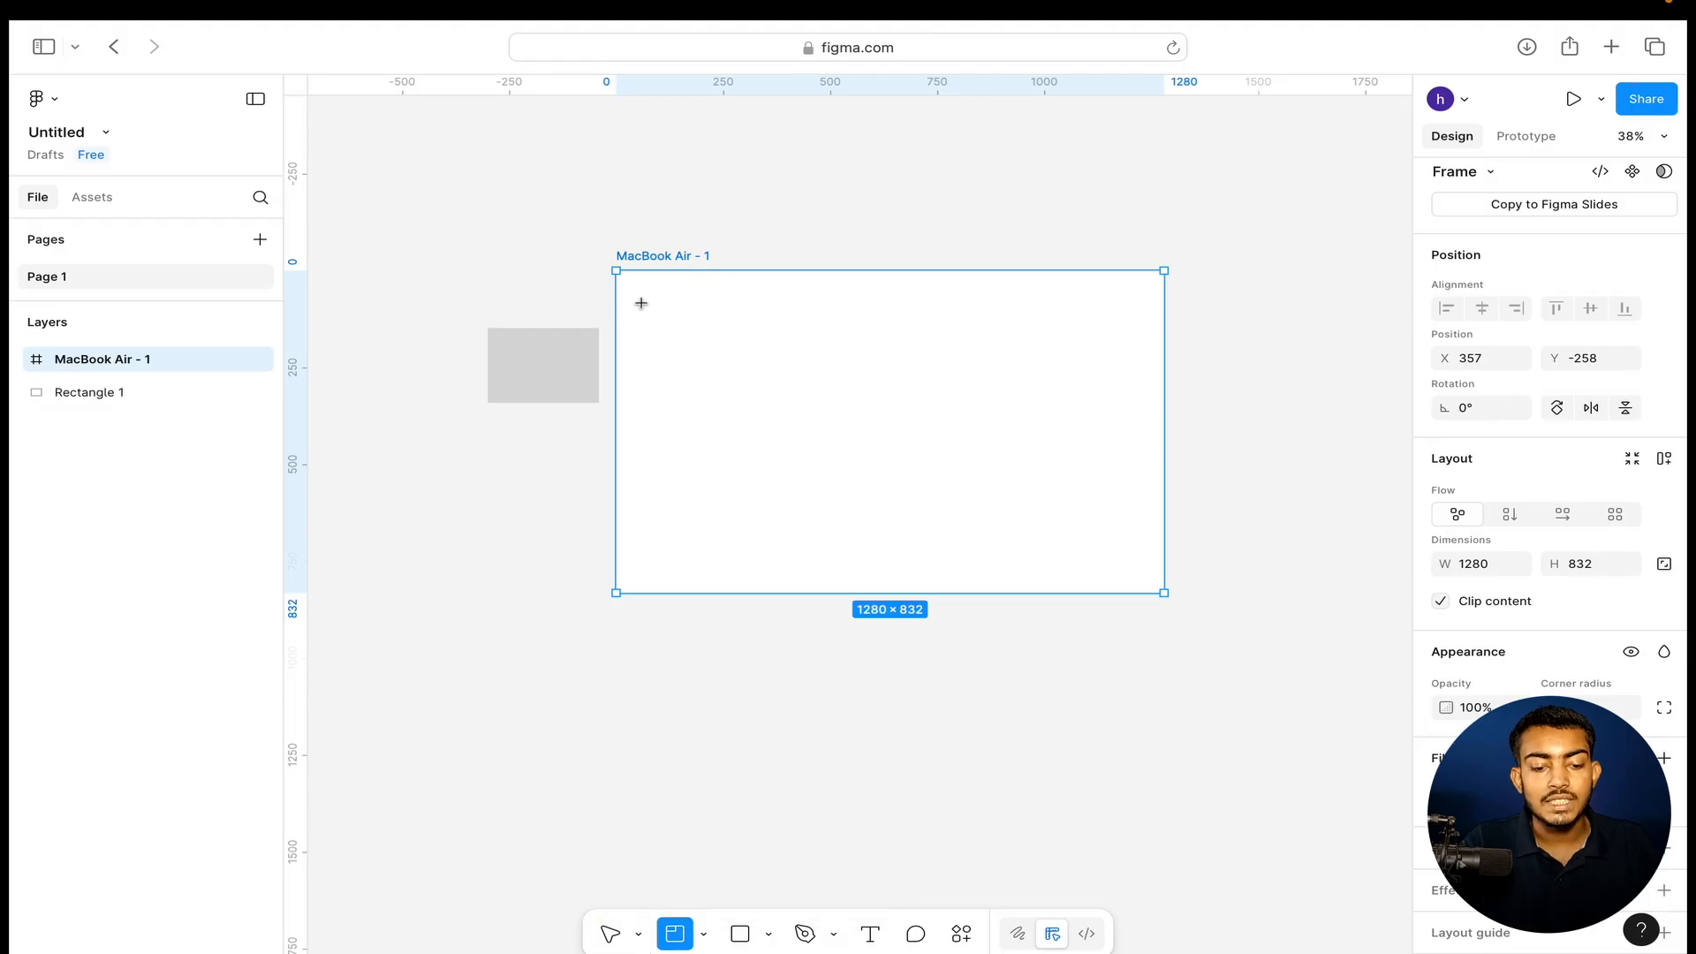
drag(642, 303, 762, 376)
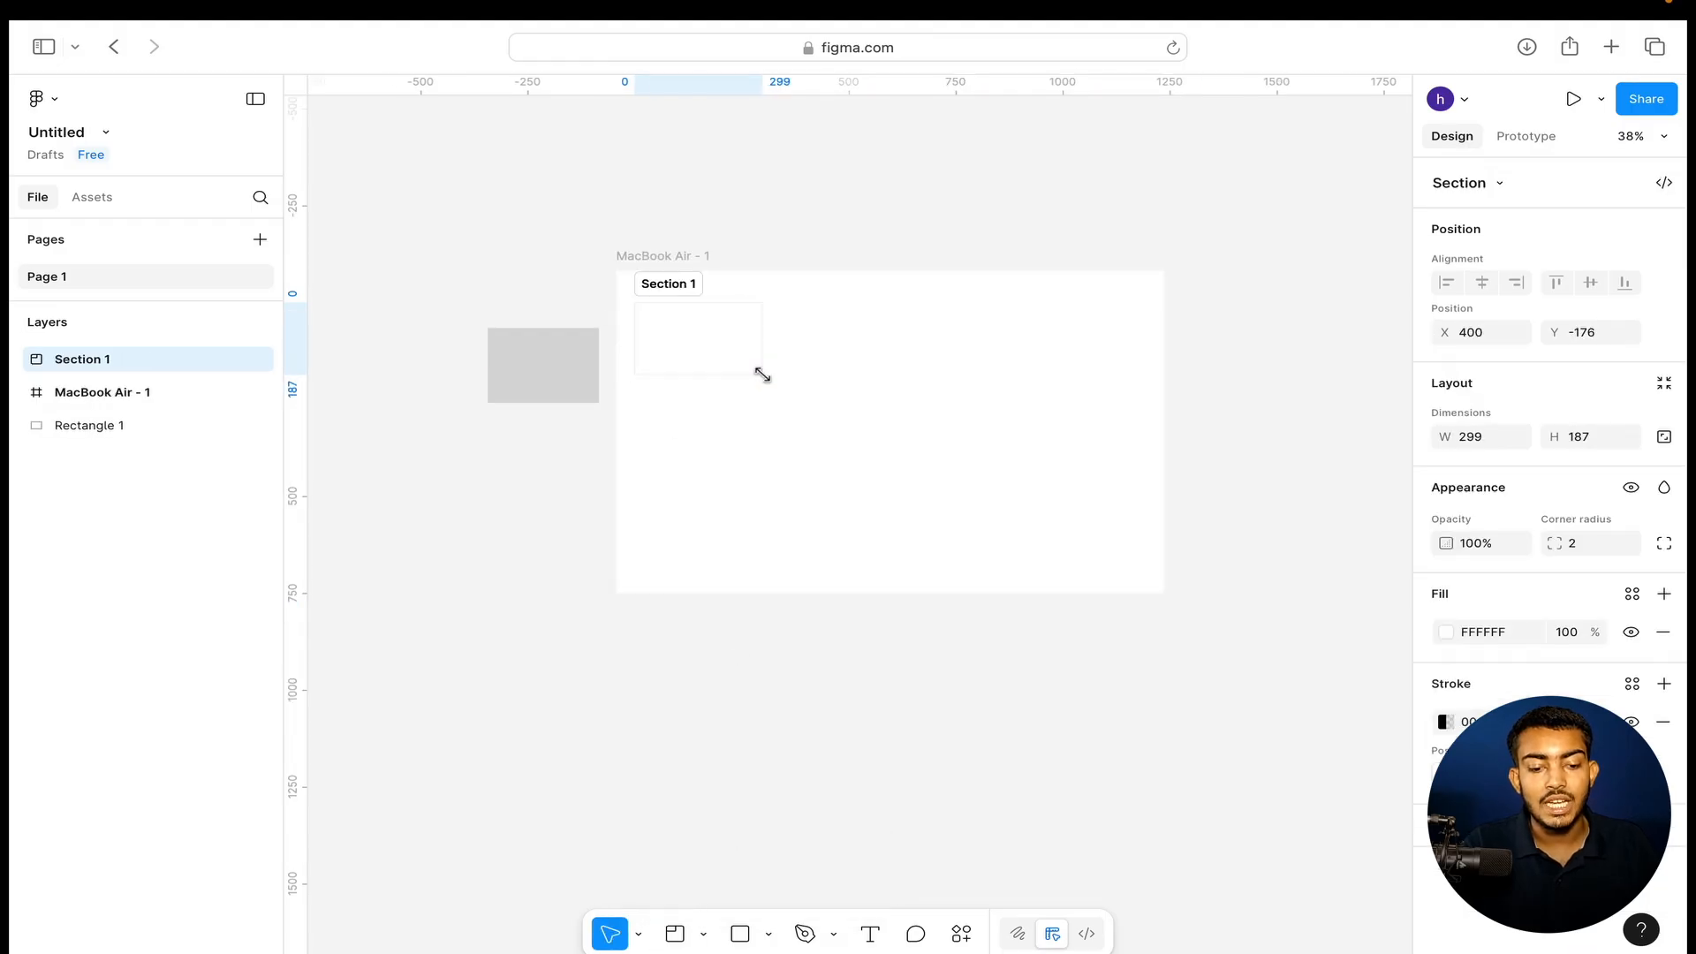
click(795, 377)
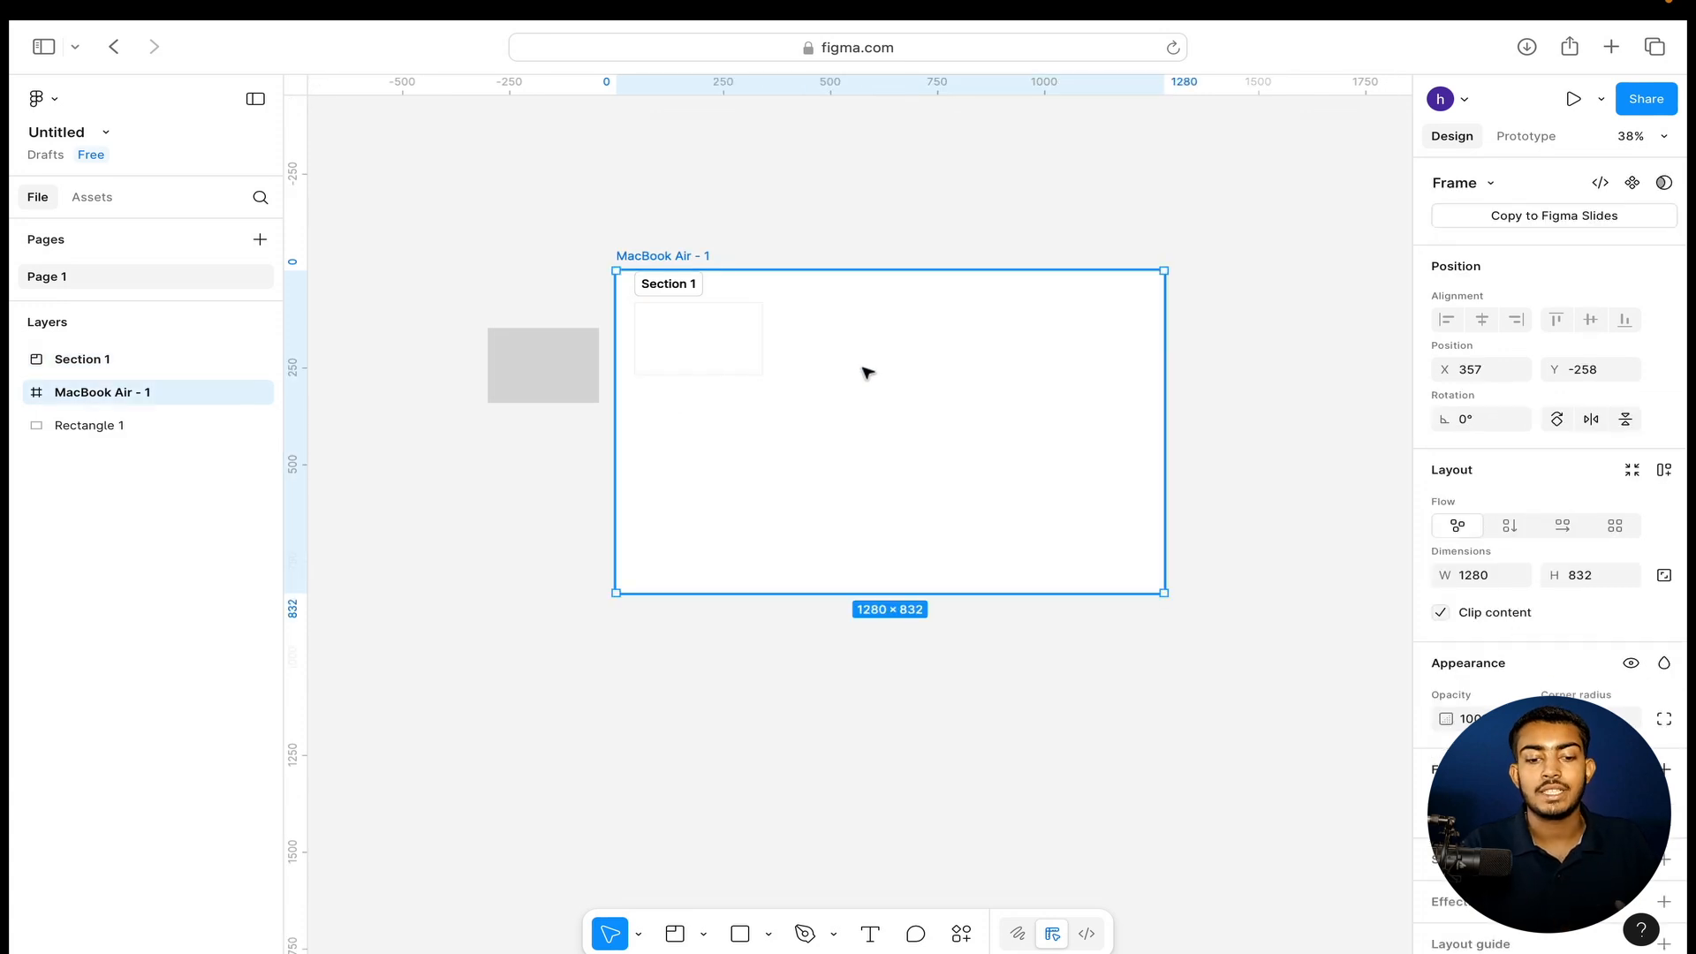
click(749, 360)
key(Delete)
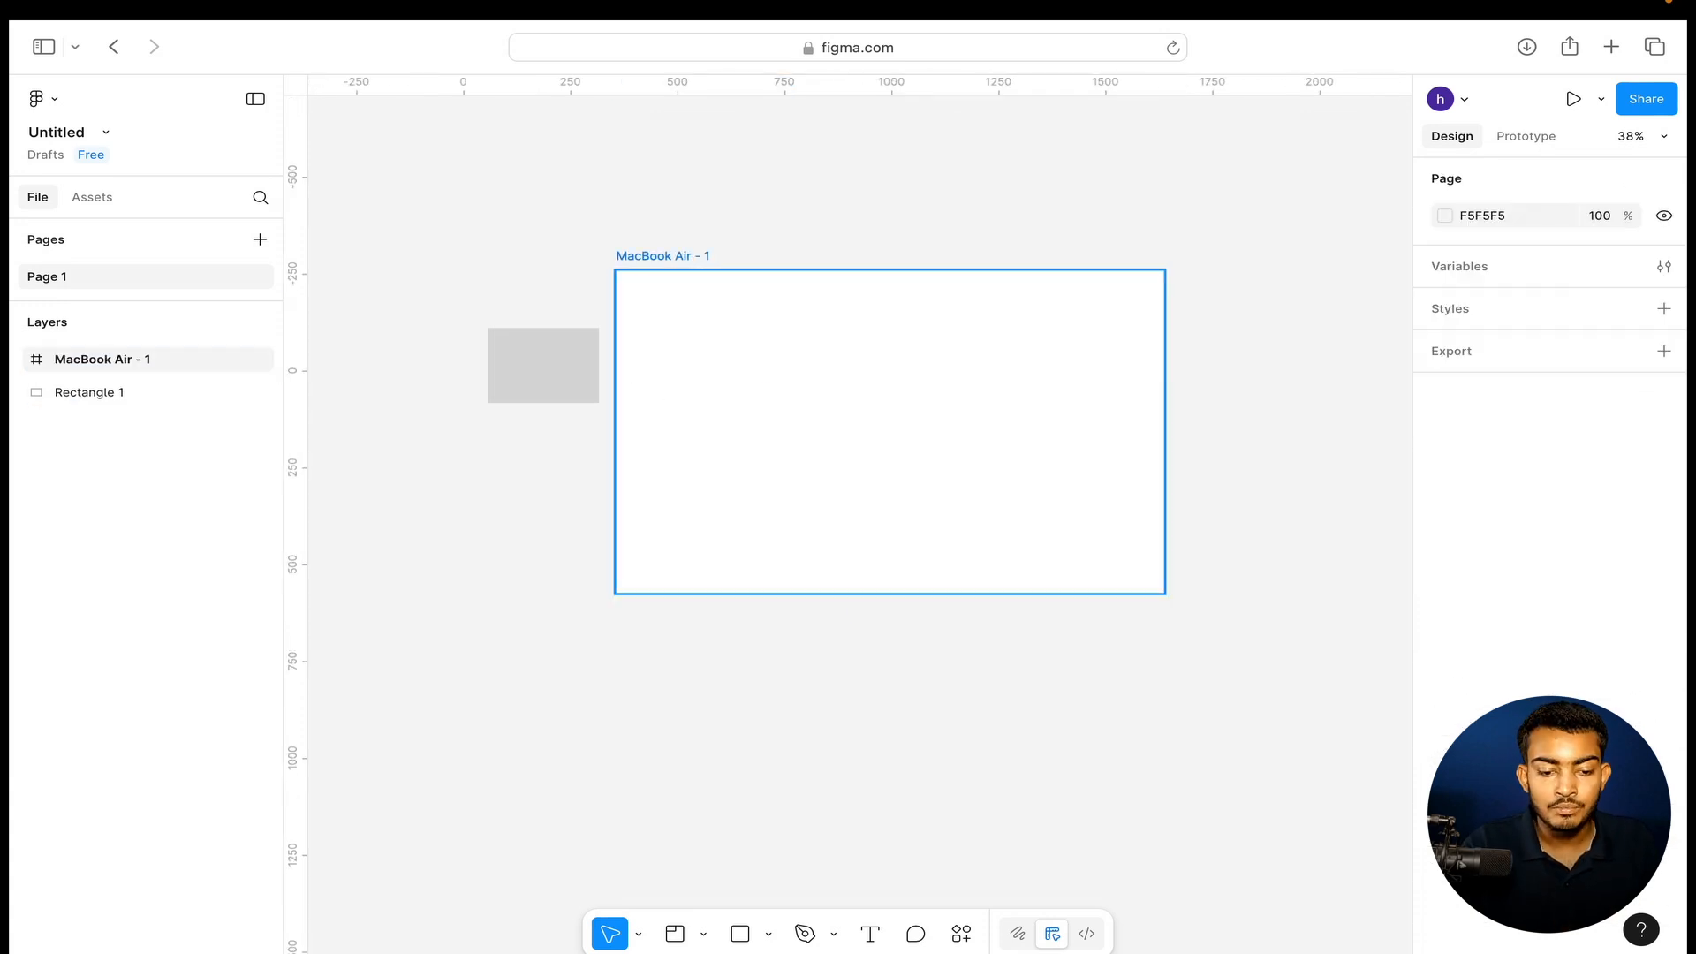
Draw two slices in the MacBook Air frame, about 586 × 477 around the middle and about 467 × 160 near the lower edge.
click(703, 934)
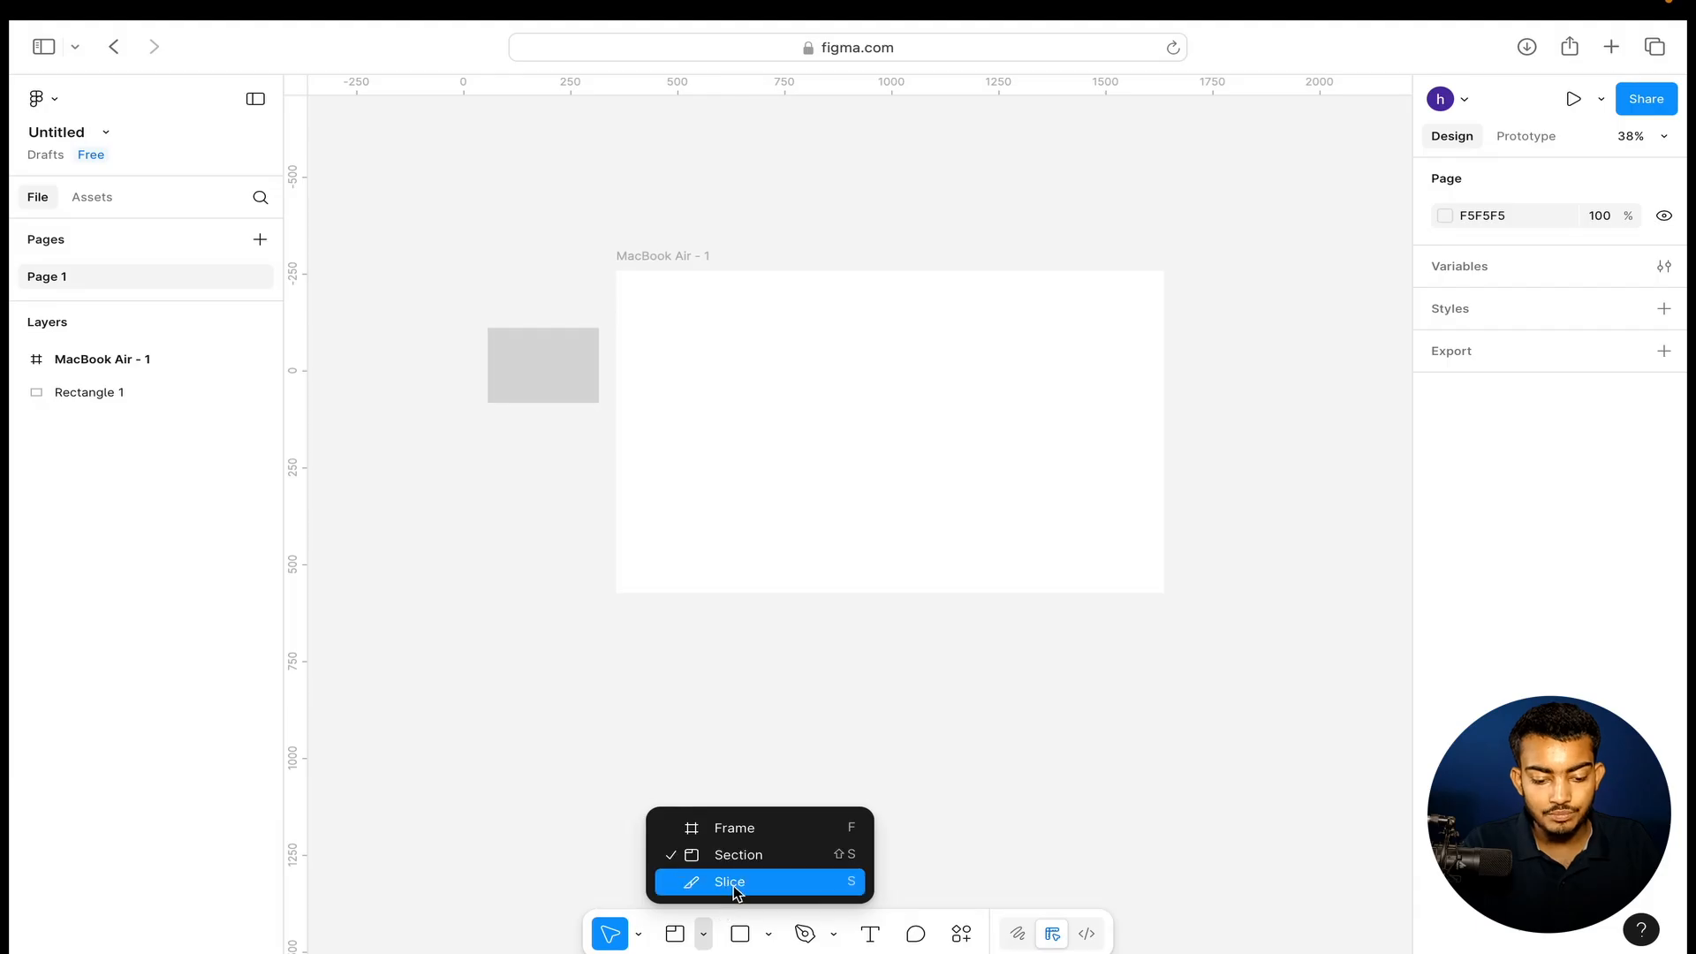
click(729, 882)
drag(774, 361, 1024, 549)
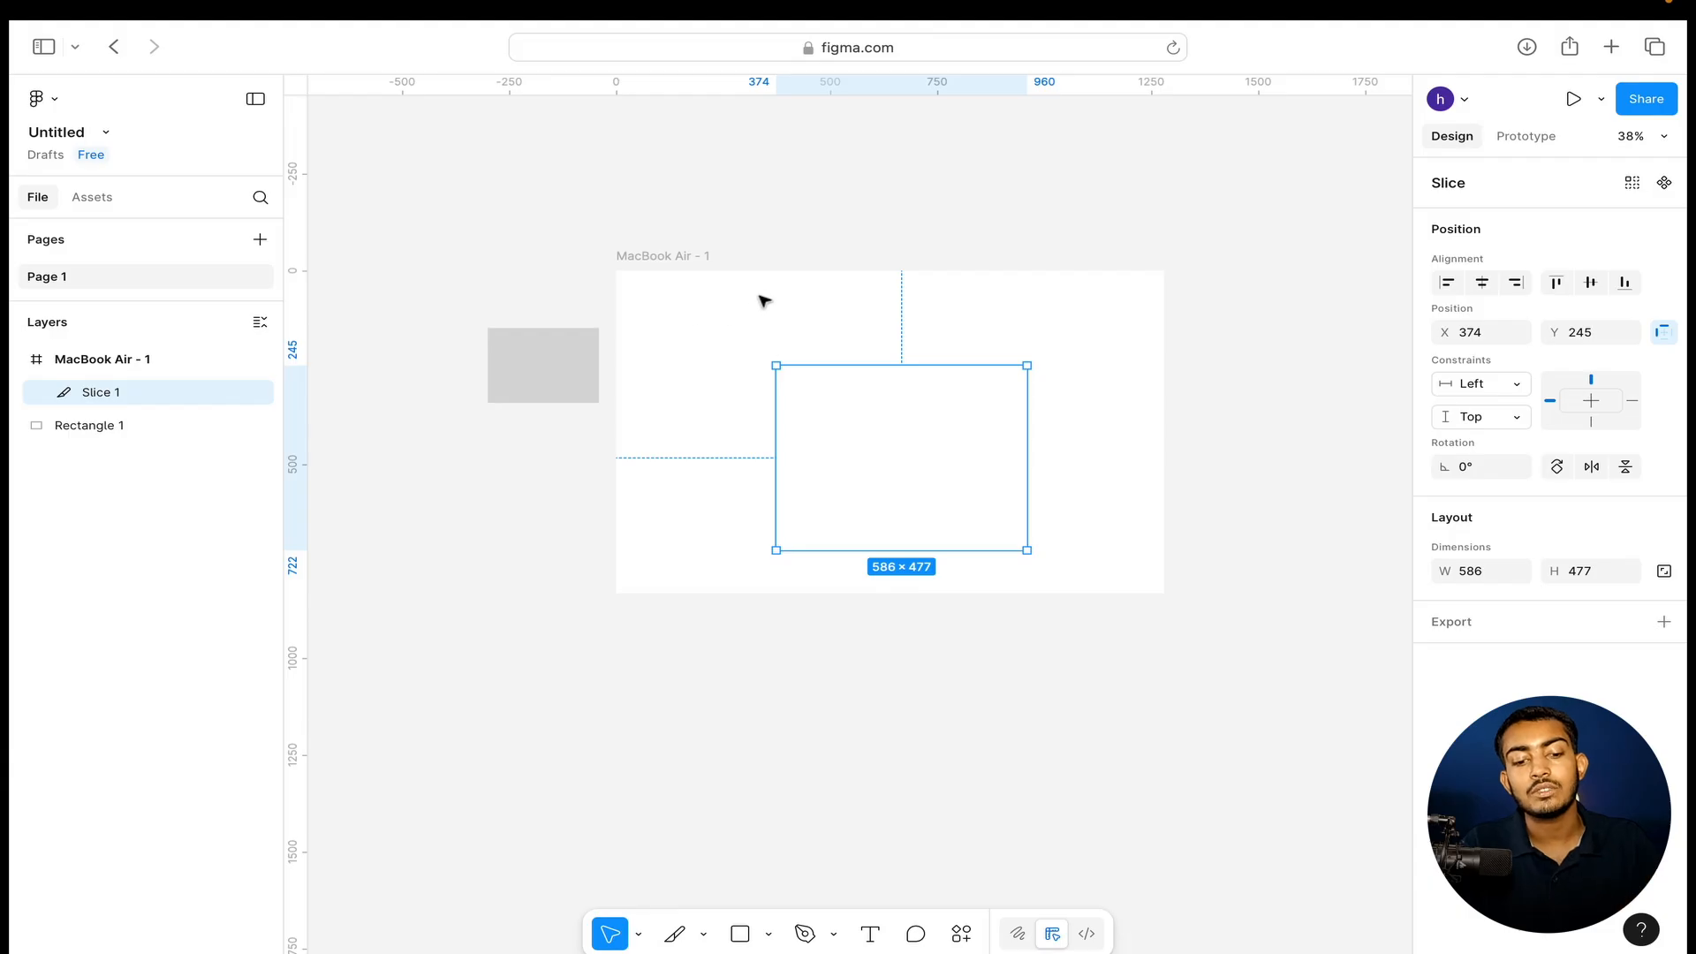
click(690, 277)
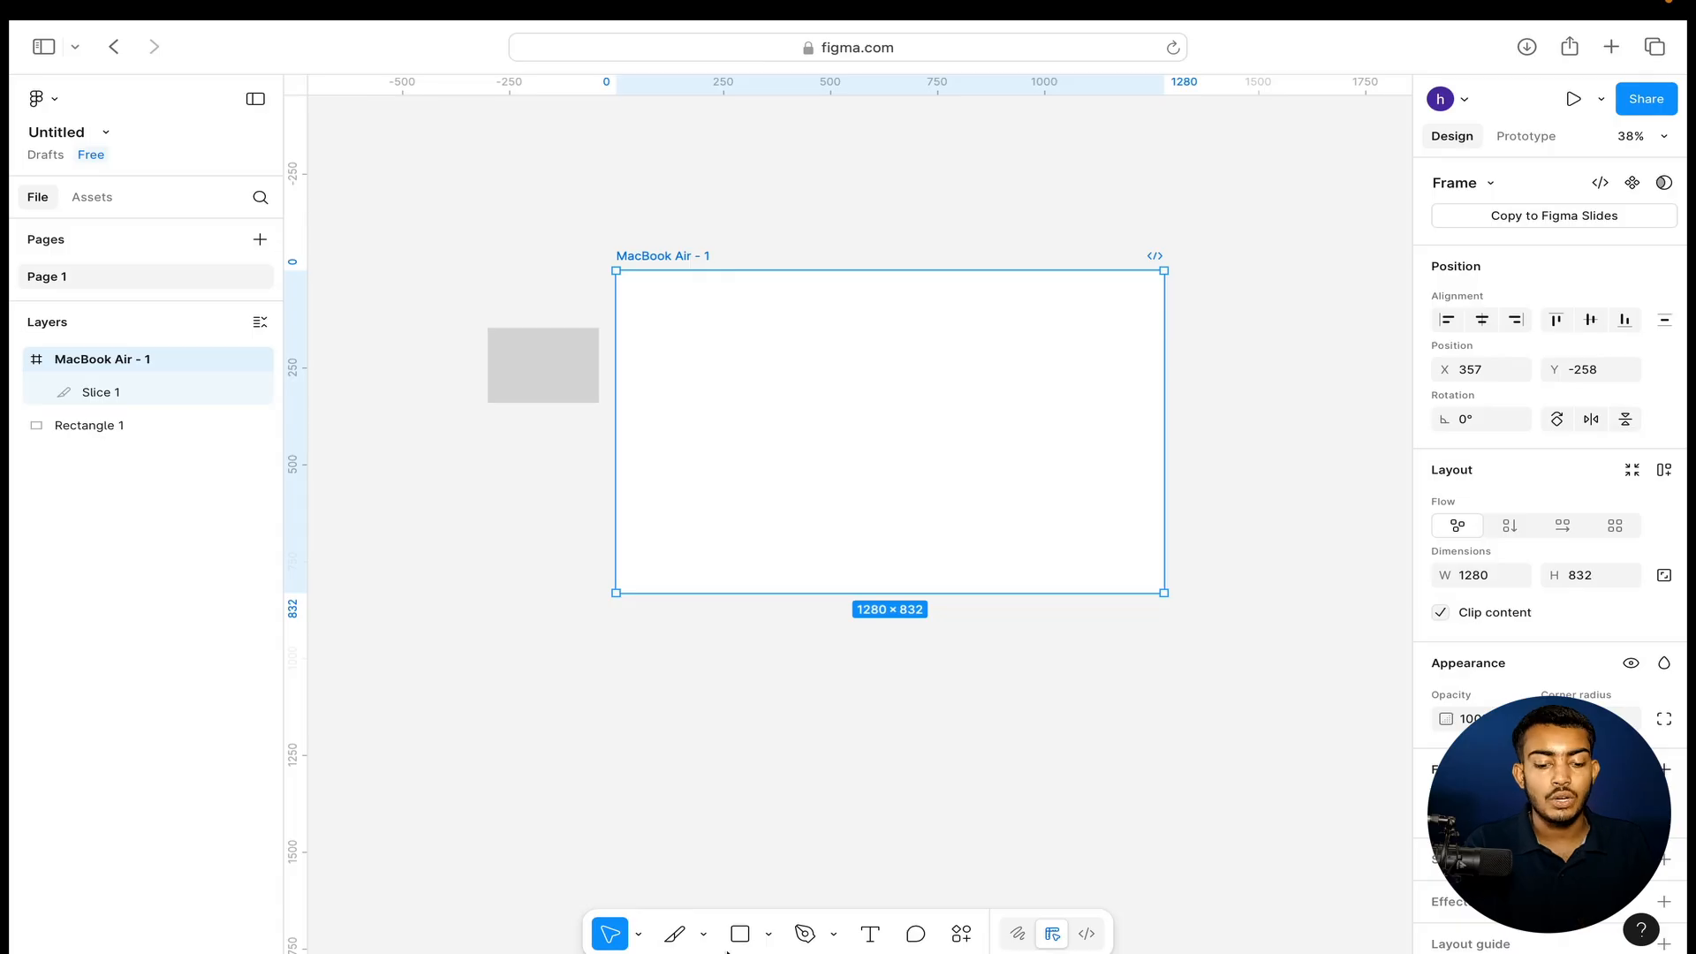
click(705, 933)
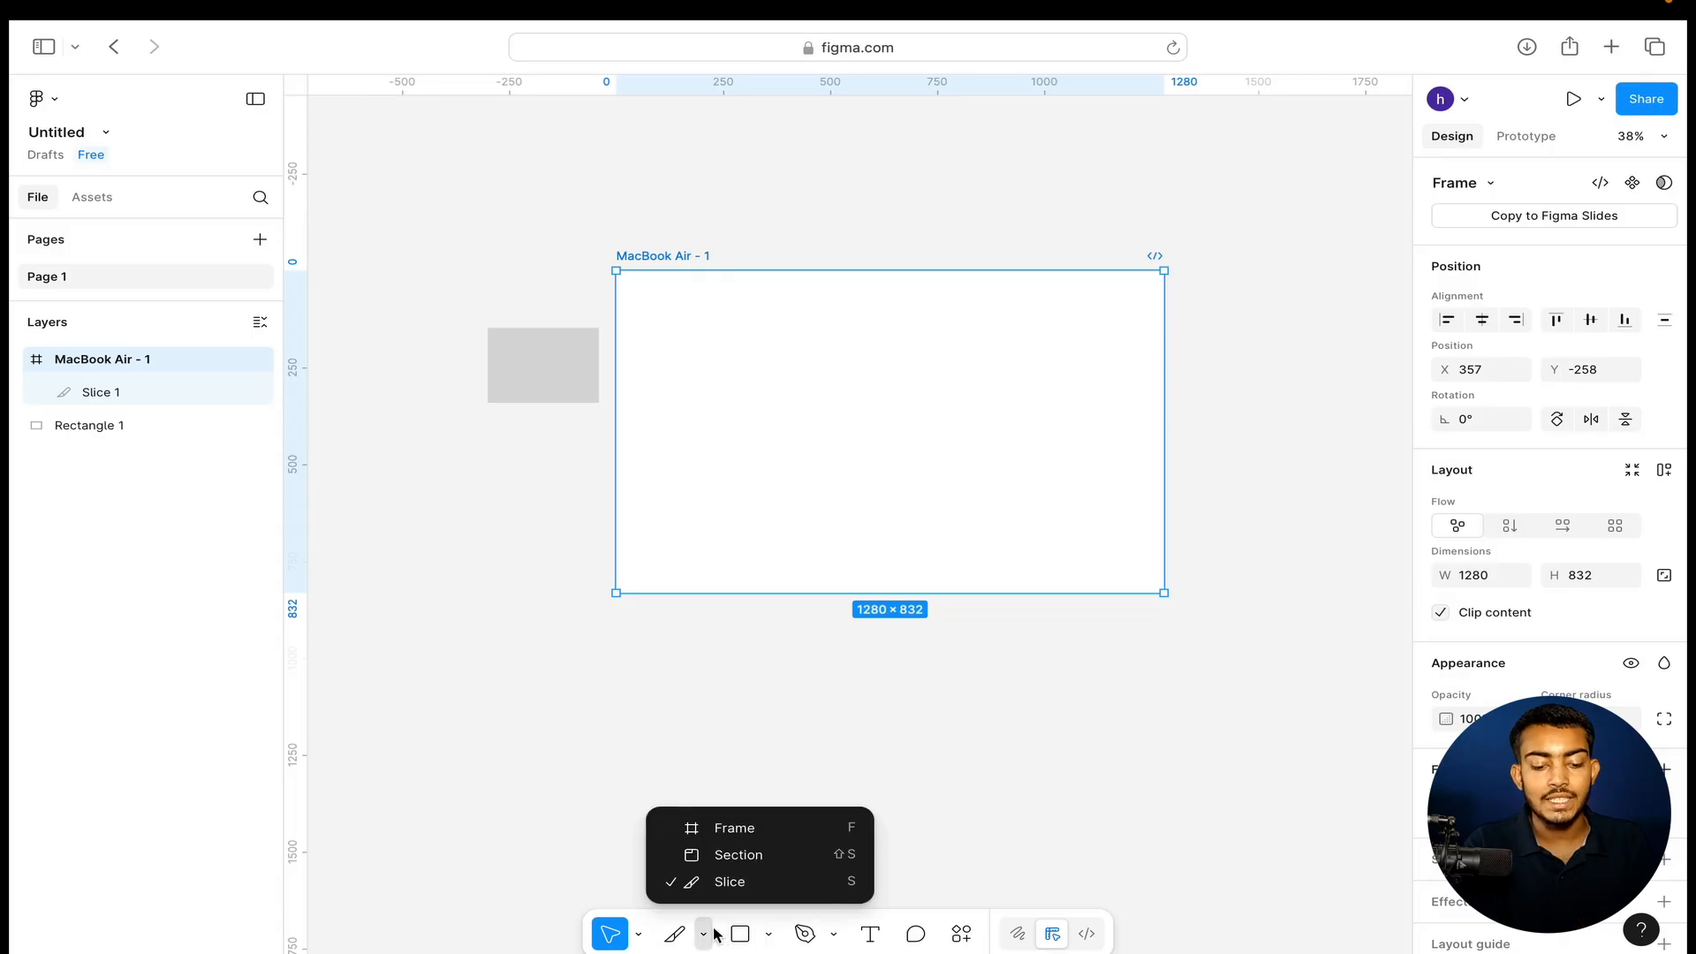
click(731, 881)
drag(869, 524, 1070, 585)
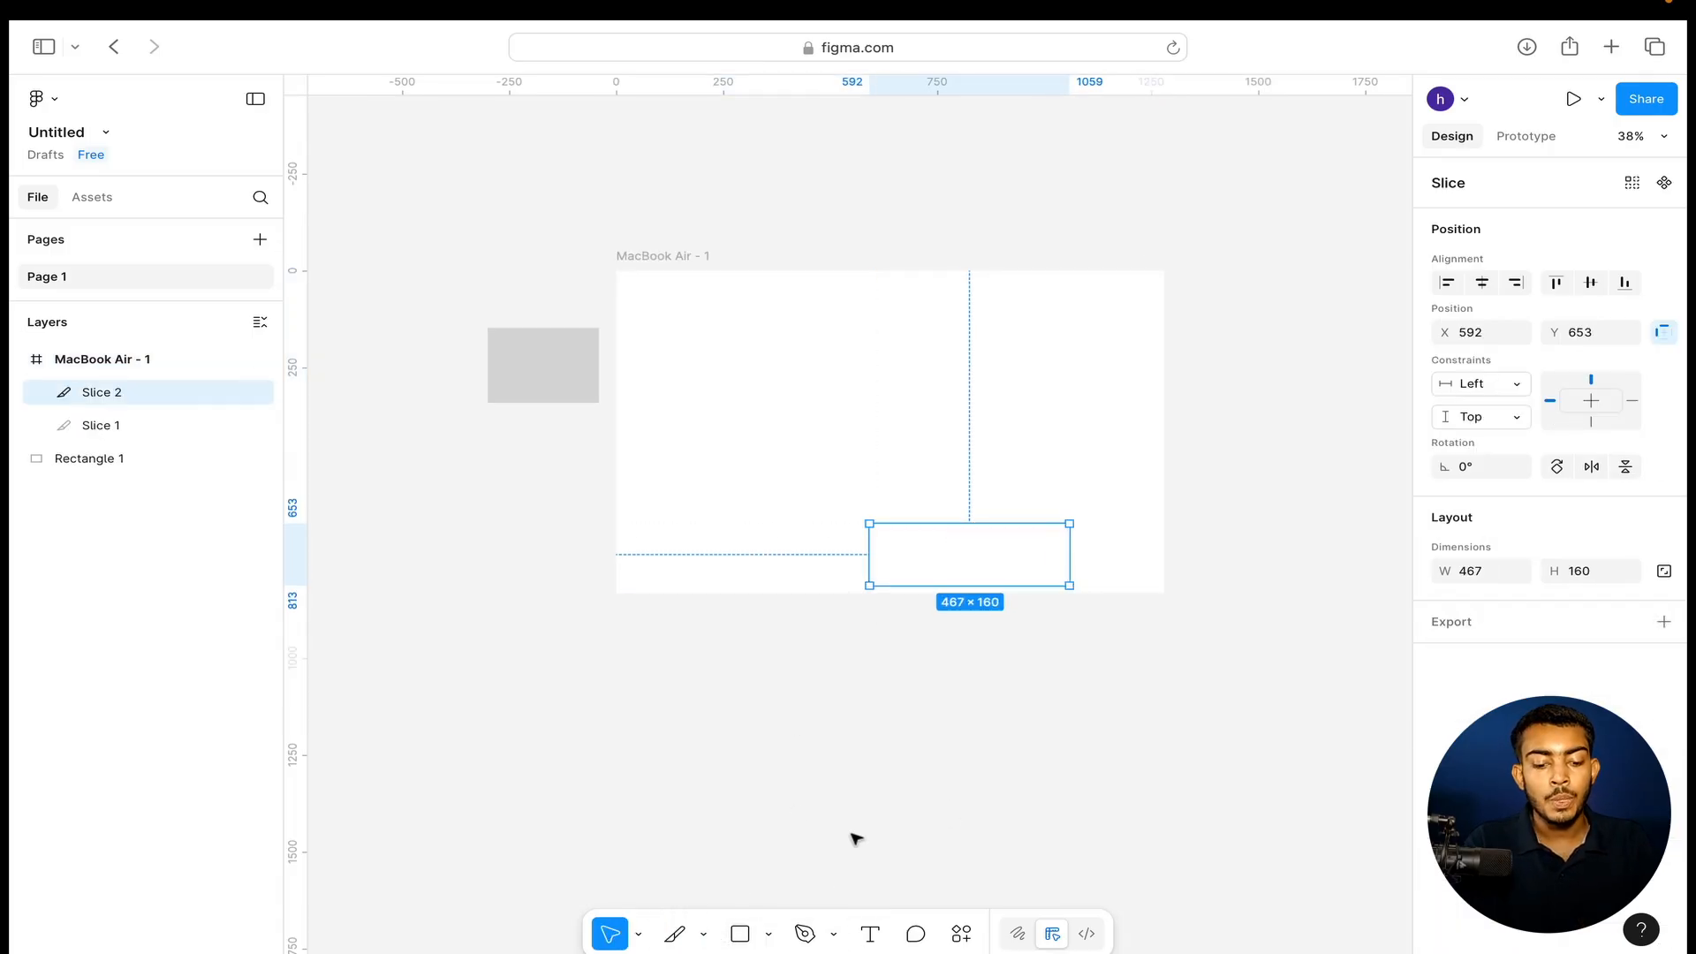
Draw a rectangle about 514 × 379 on the canvas below the MacBook Air frame.
click(768, 933)
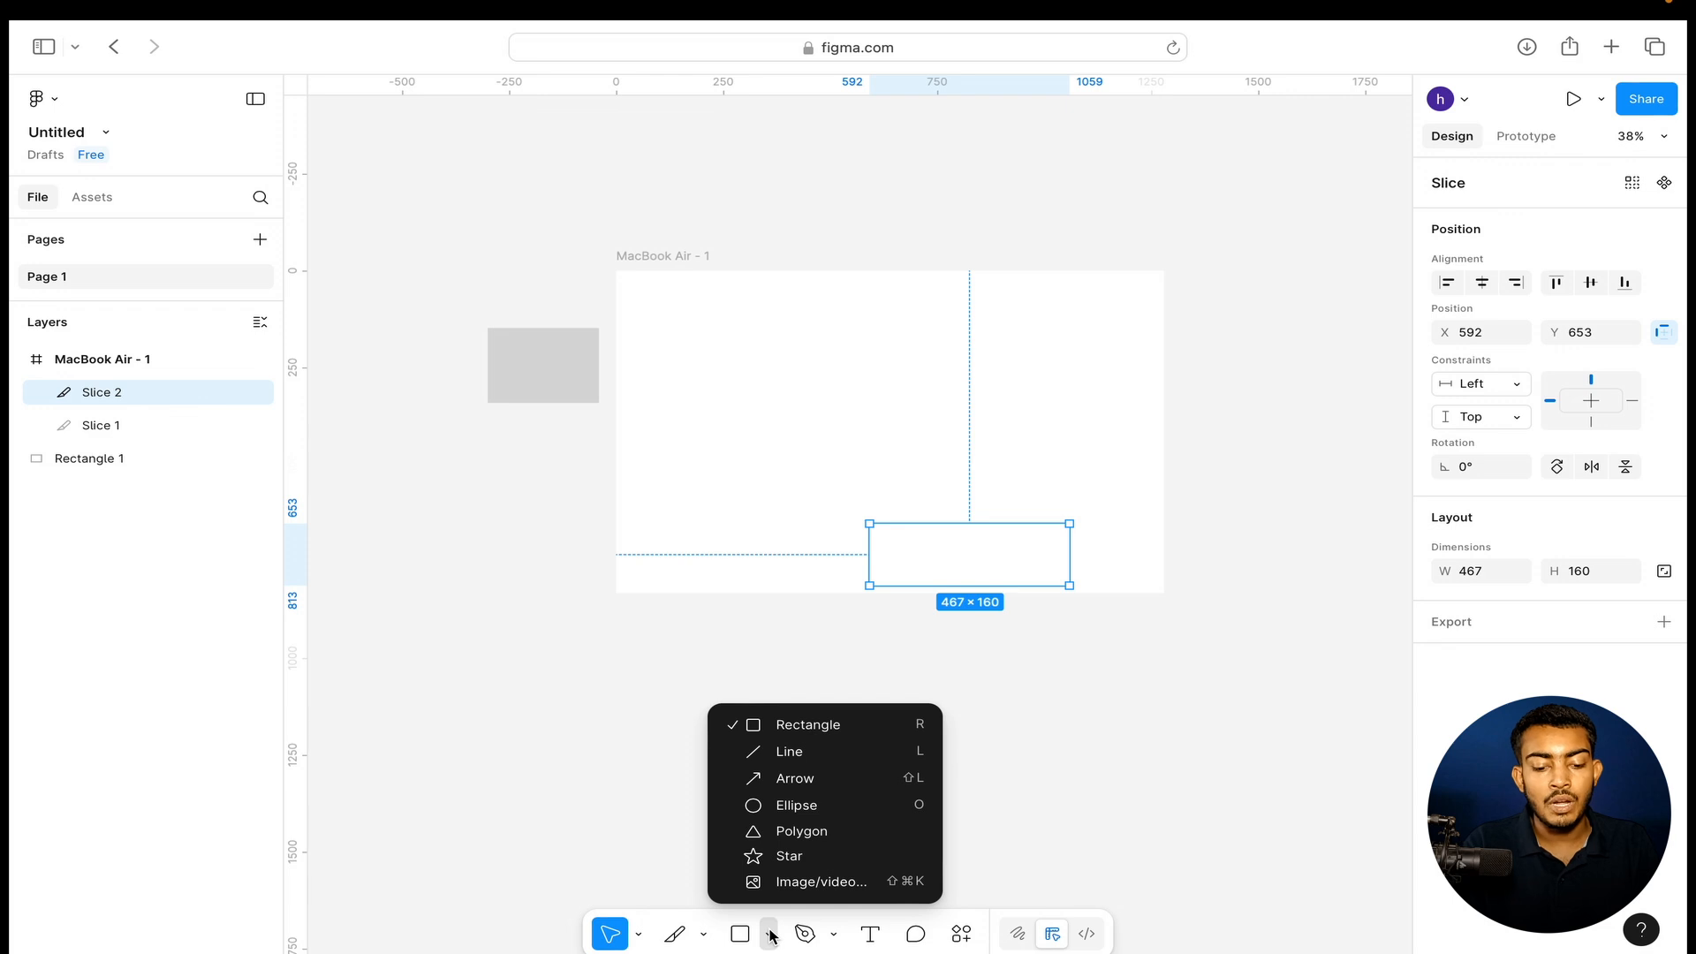
click(829, 726)
drag(916, 651, 1137, 798)
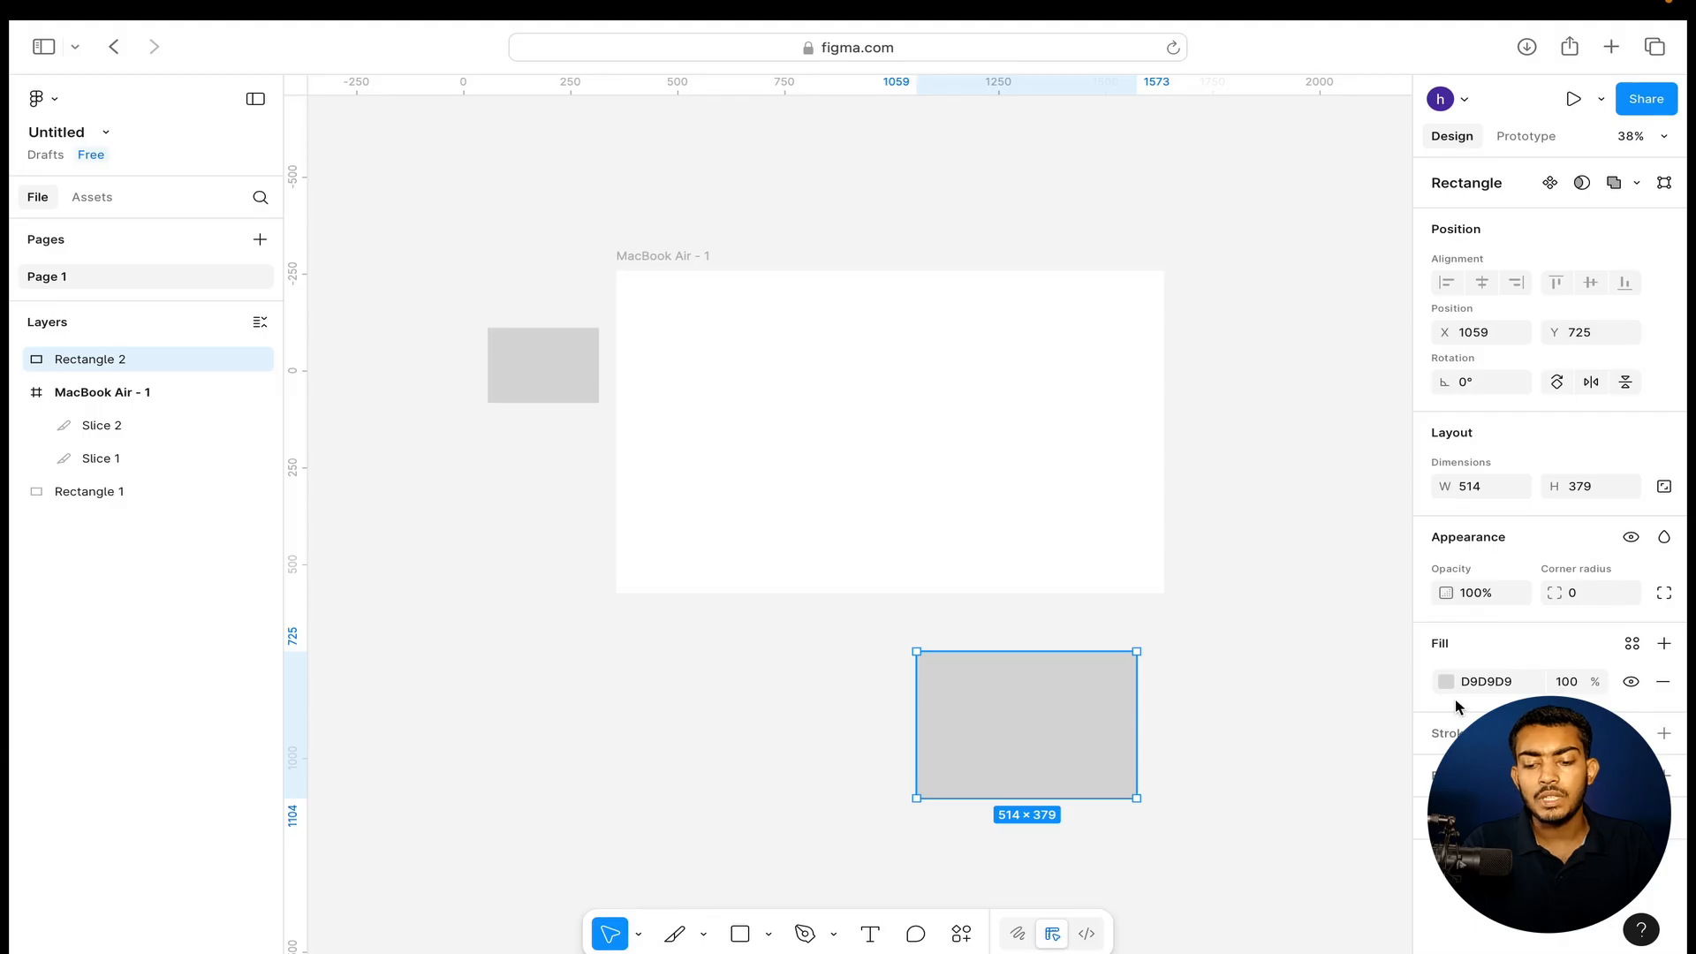
Fill the new rectangle with red FF2424 and move it over the frame's lower-right corner, to about X 1141, Y 322.
click(1449, 688)
click(1351, 534)
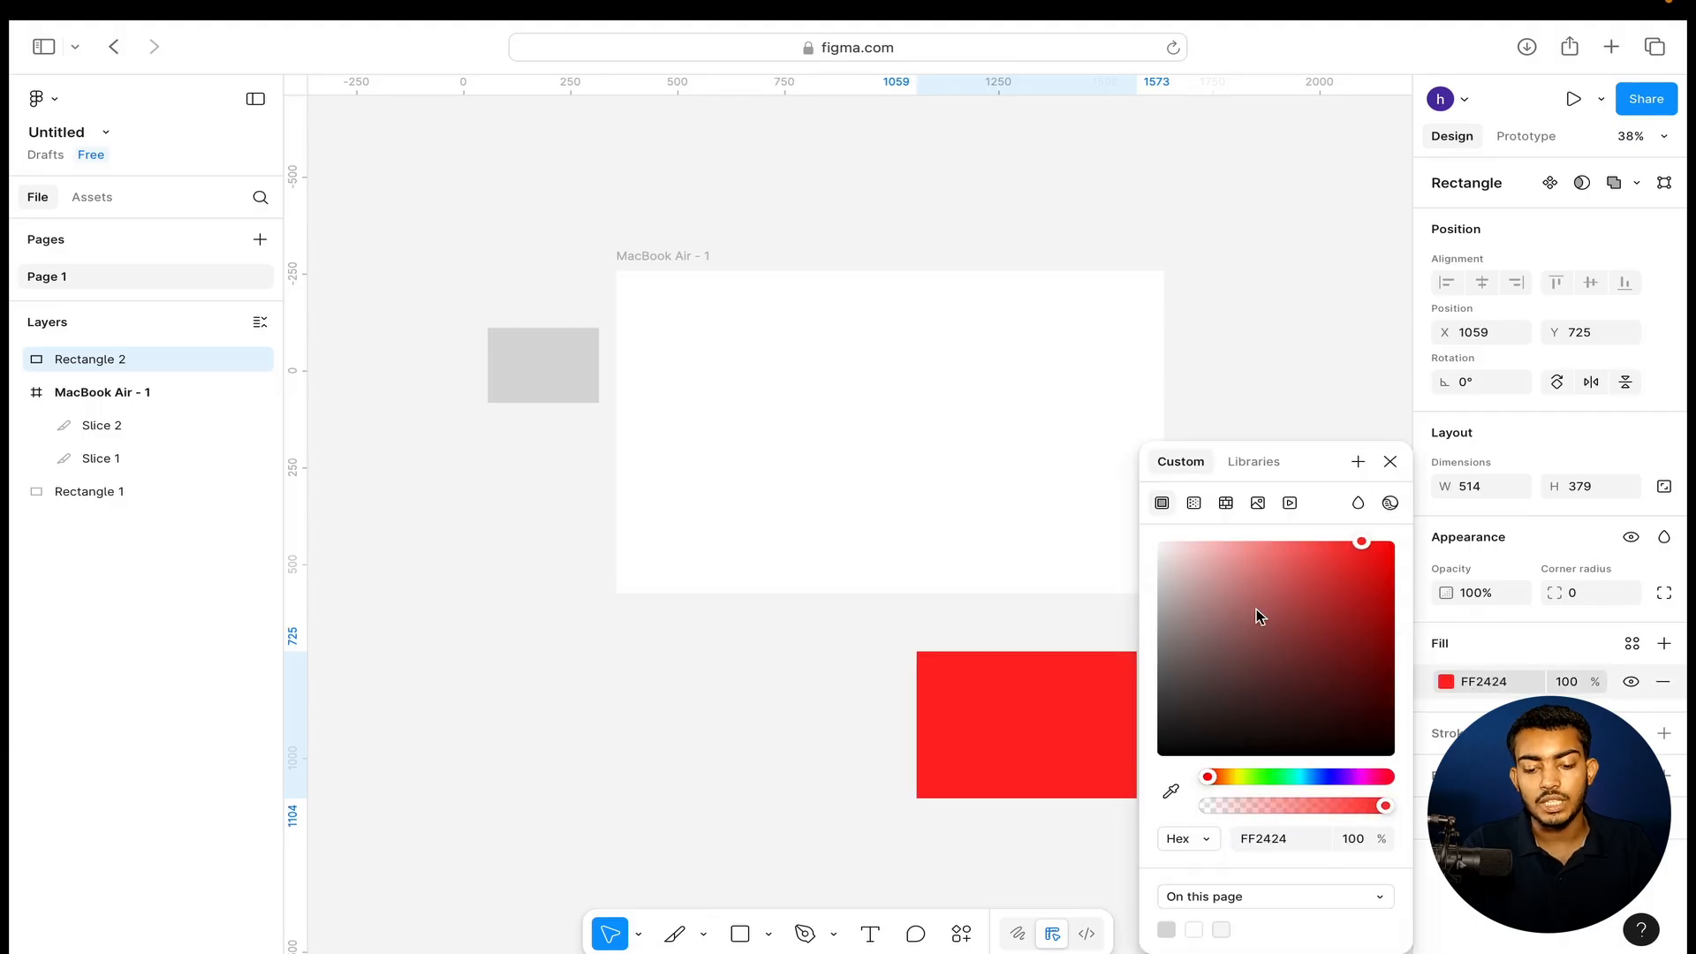
click(751, 758)
scroll(750, 757, down, 2)
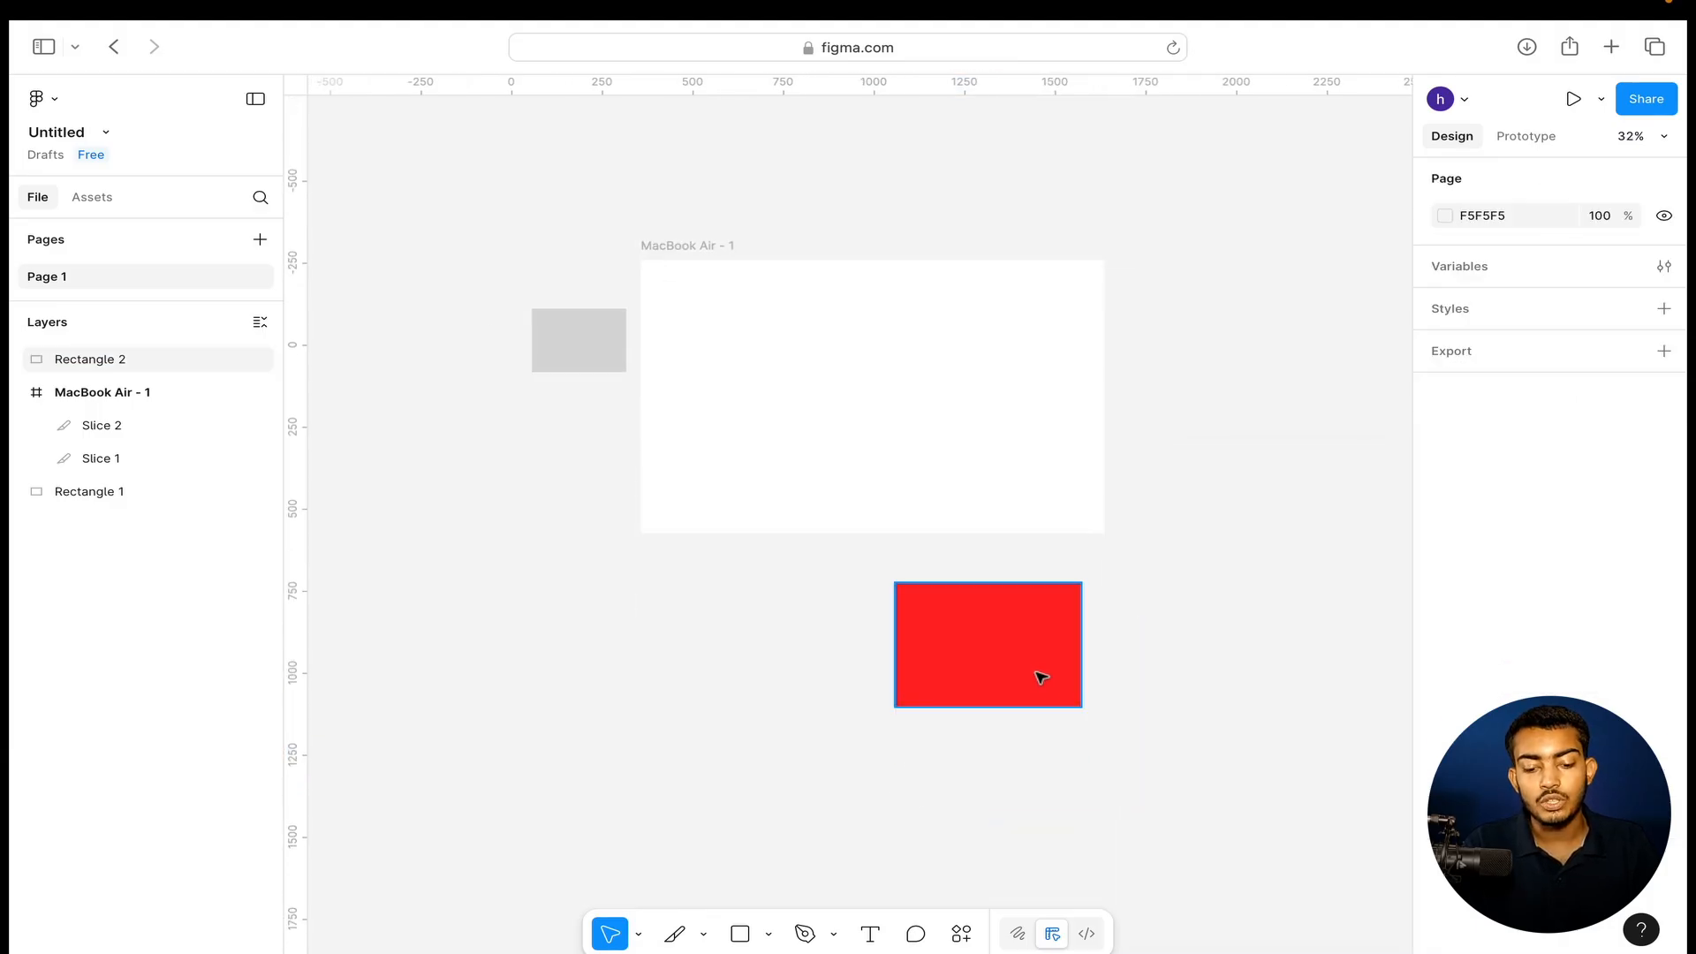
drag(1041, 679, 1069, 543)
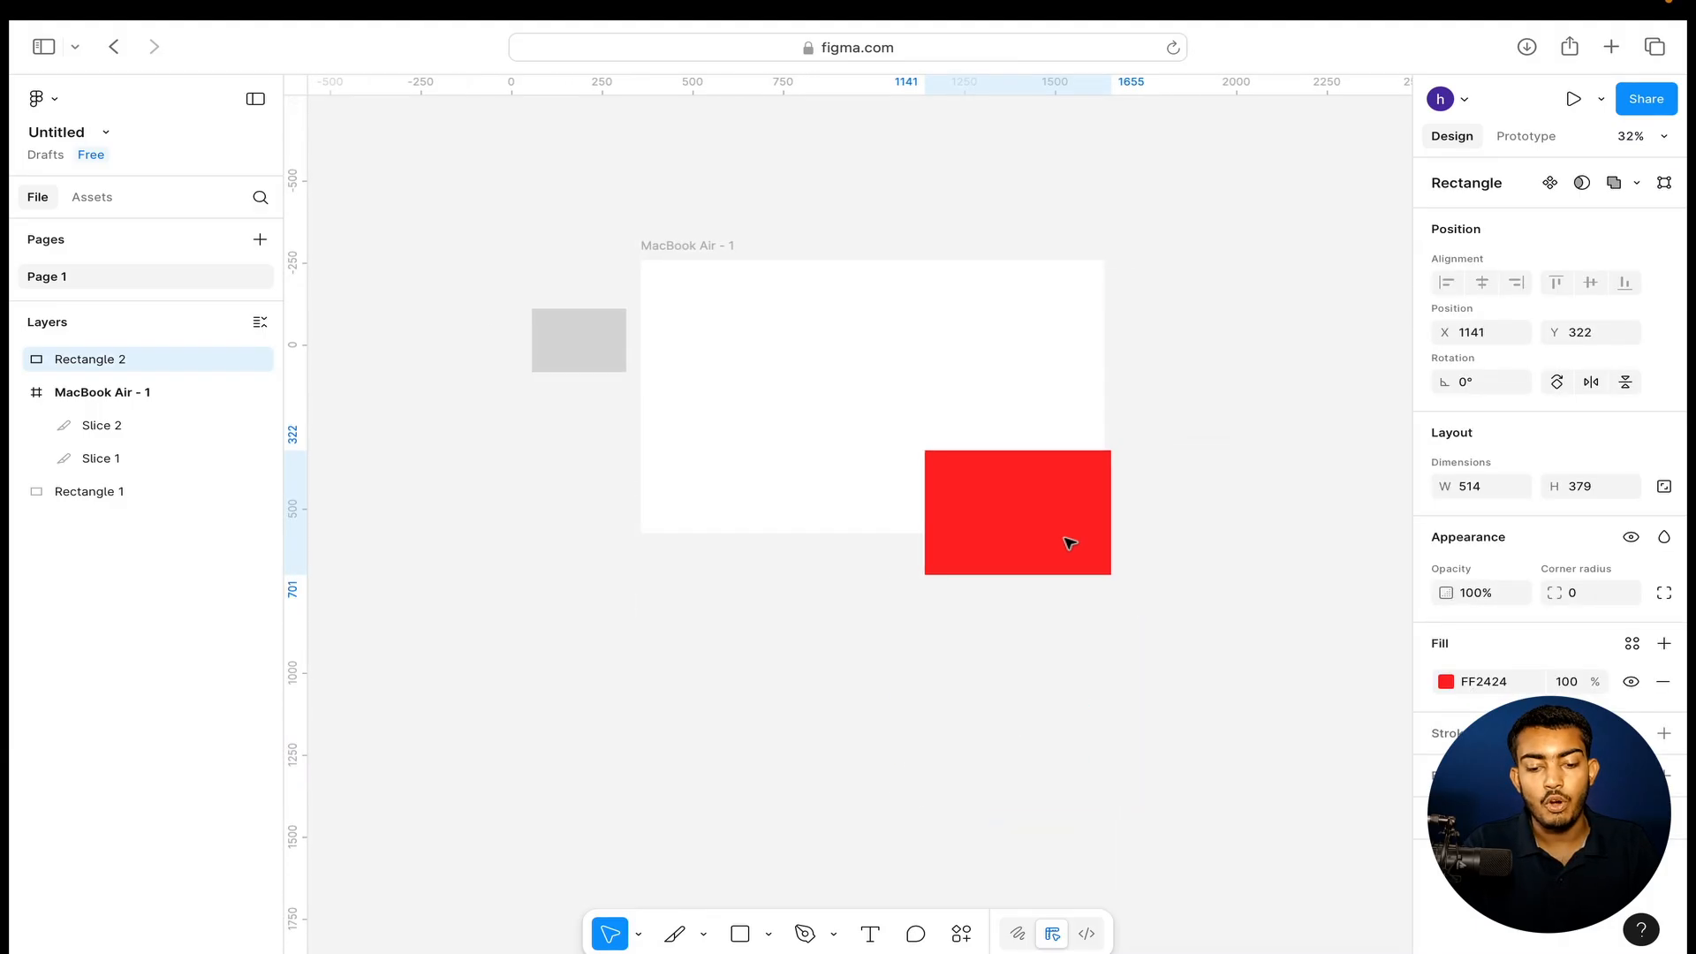
Draw a nearly horizontal line about 930 long below the red rectangle and thicken its stroke.
click(768, 933)
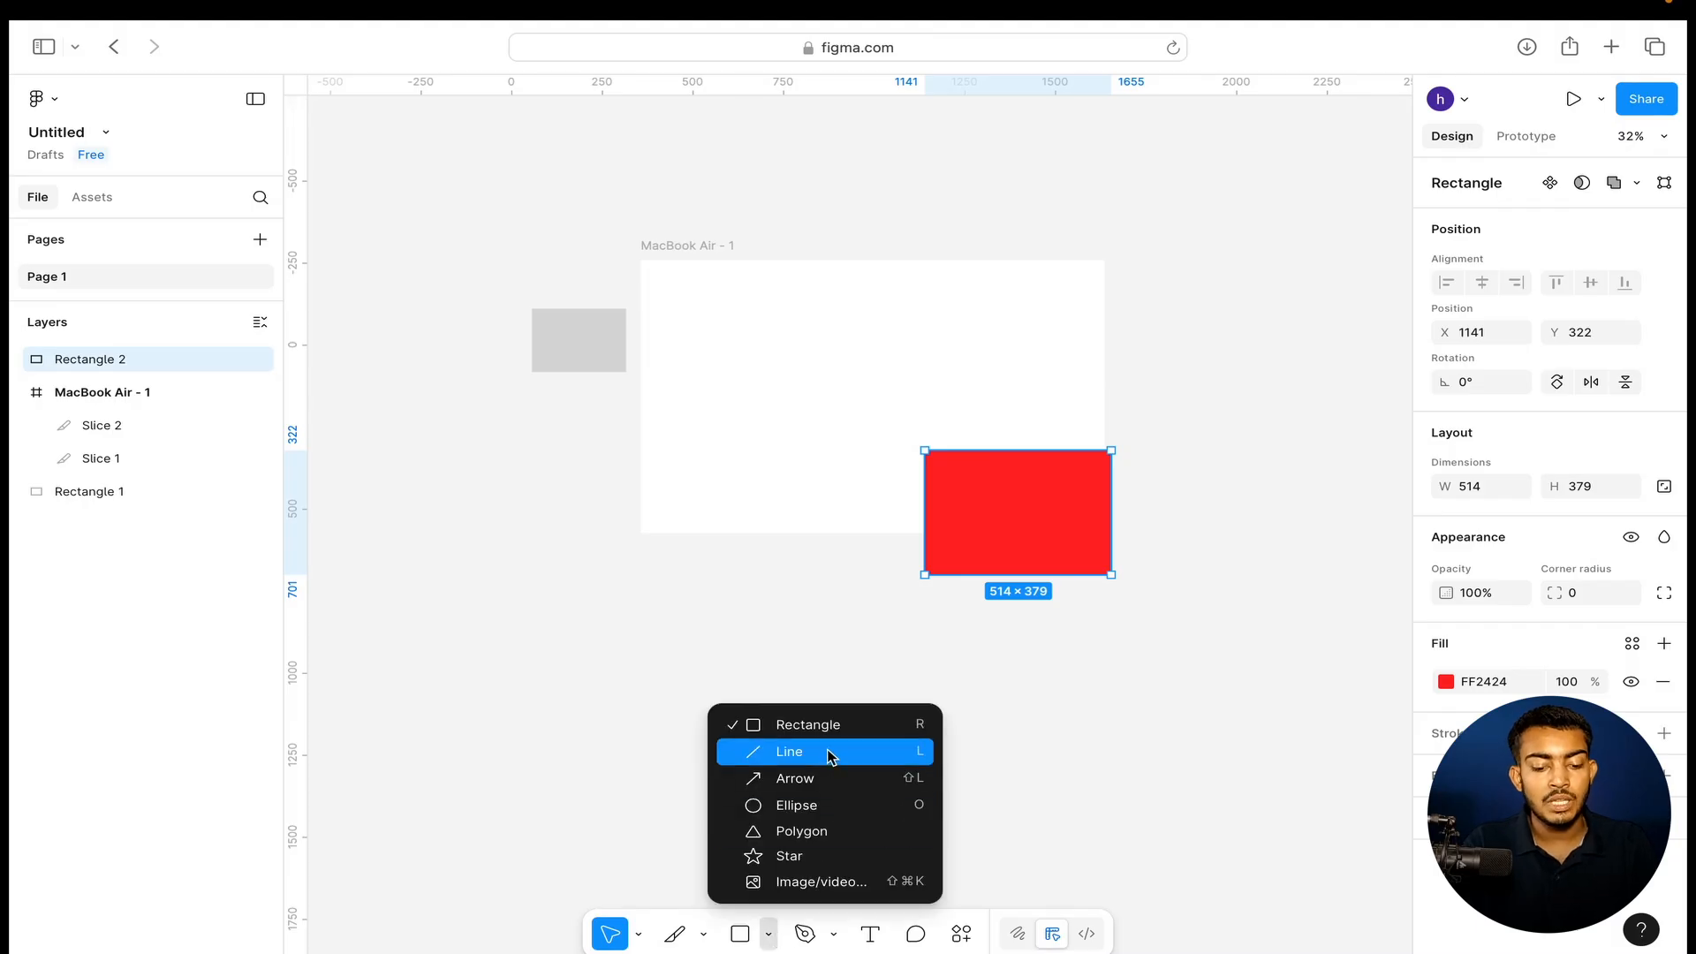
click(802, 759)
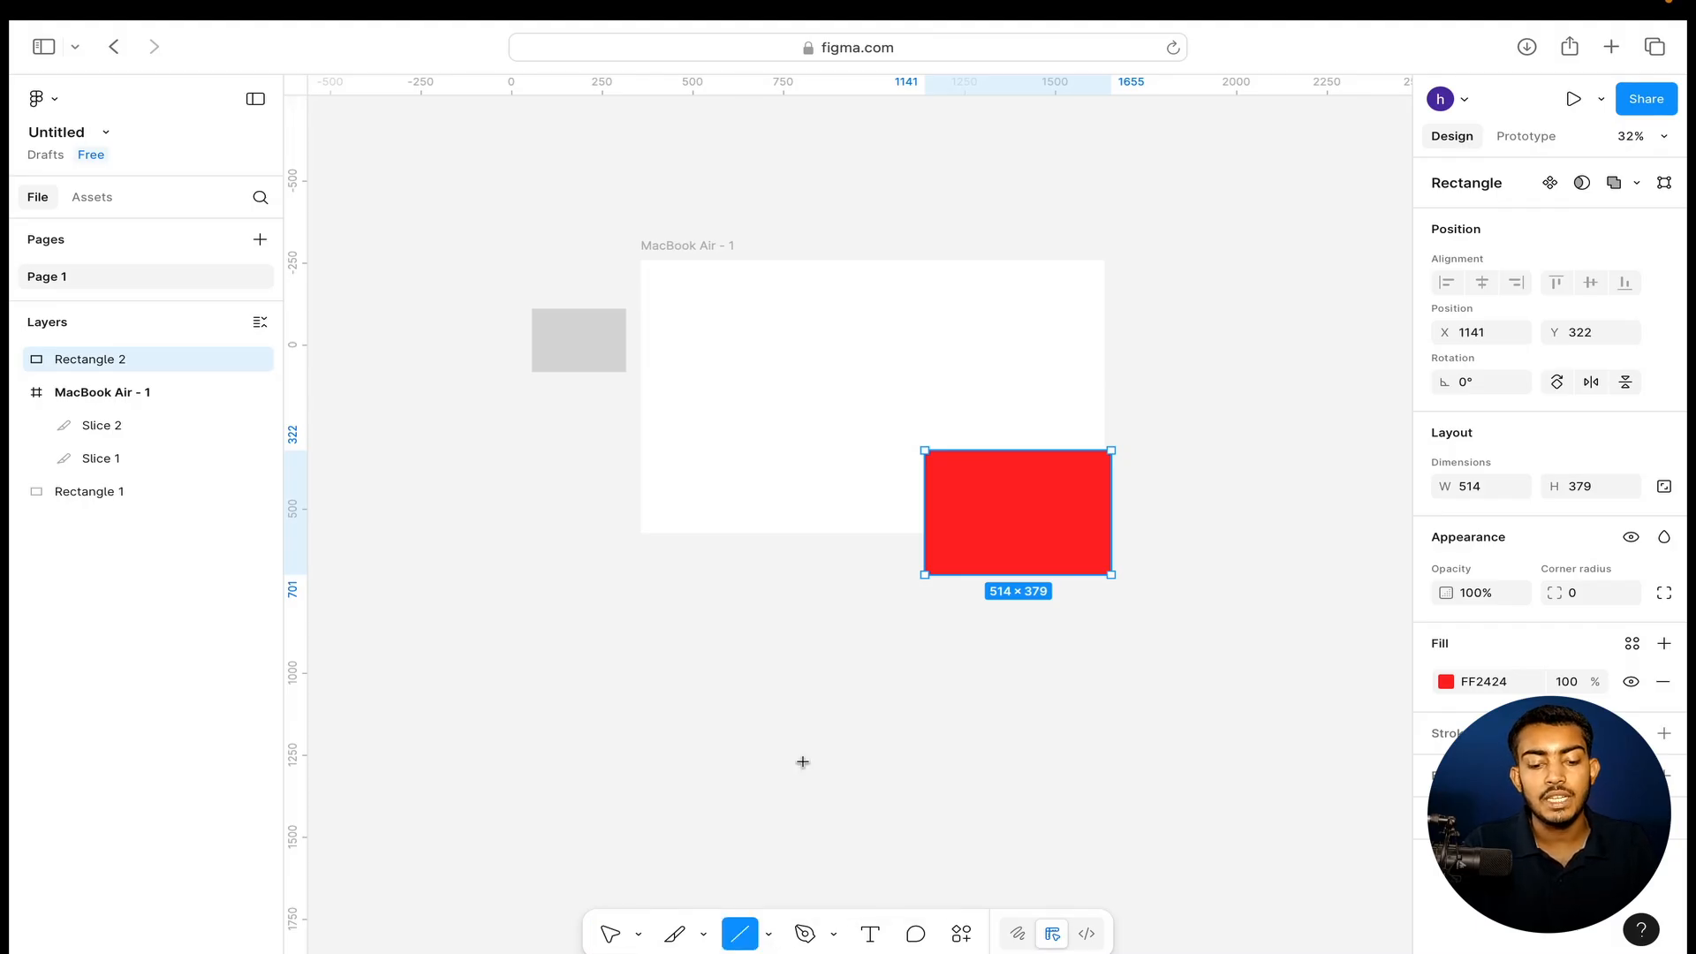
drag(797, 634, 1134, 643)
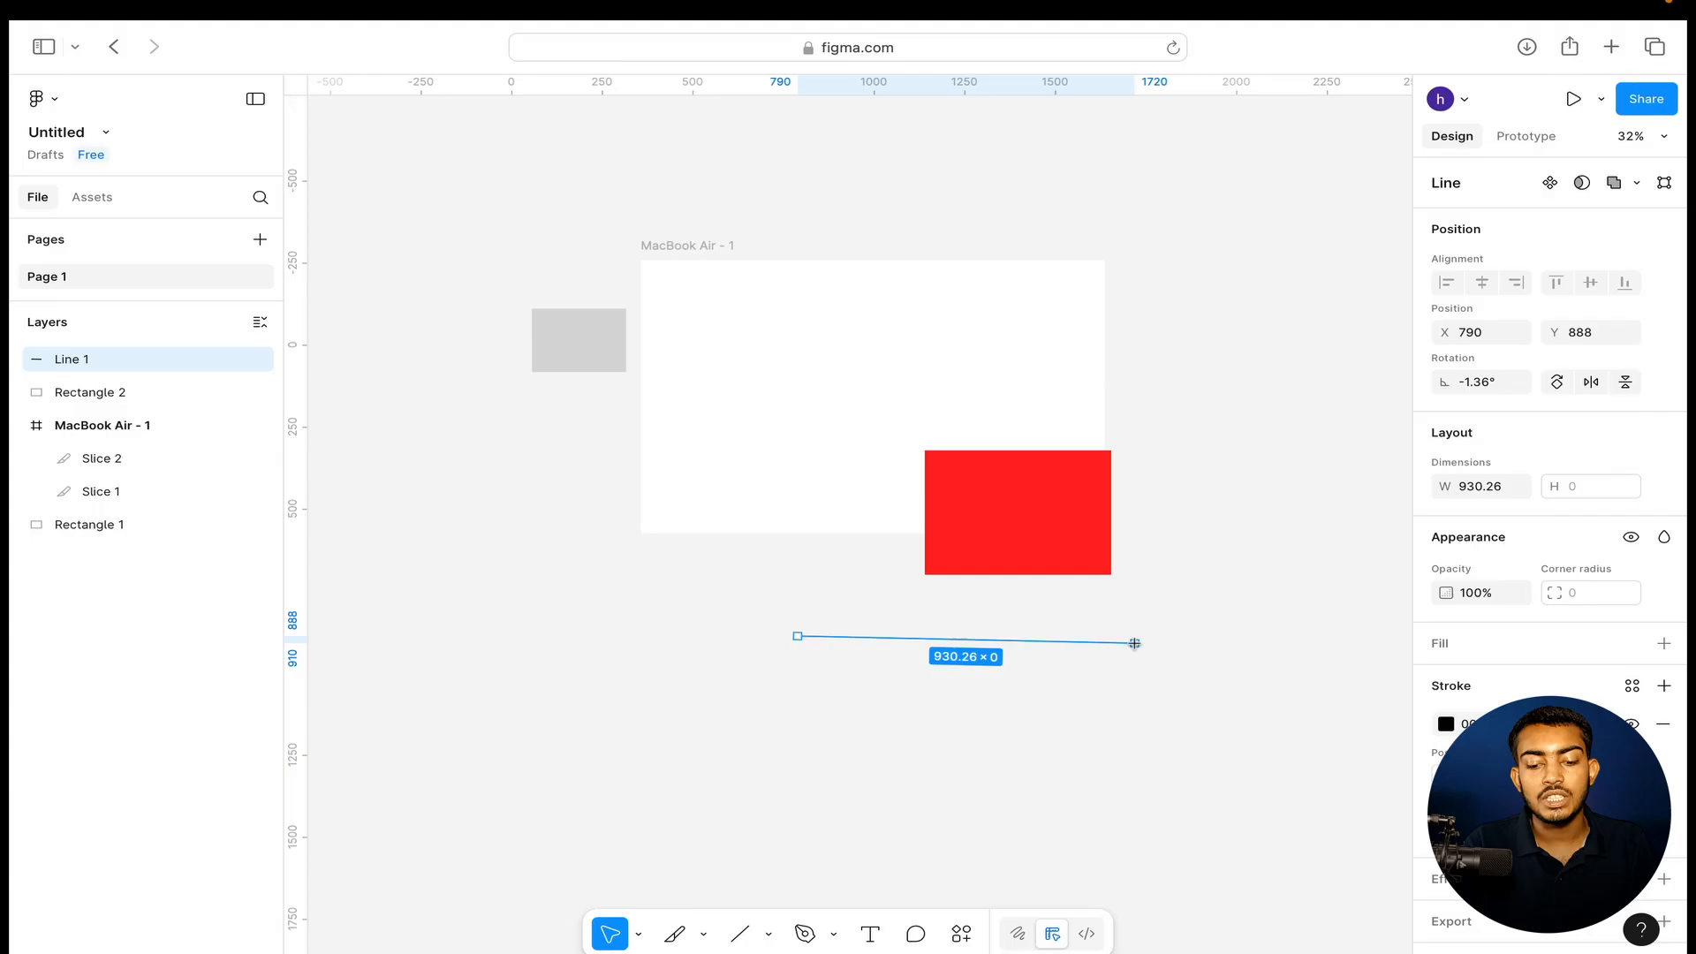
click(1180, 598)
click(1071, 645)
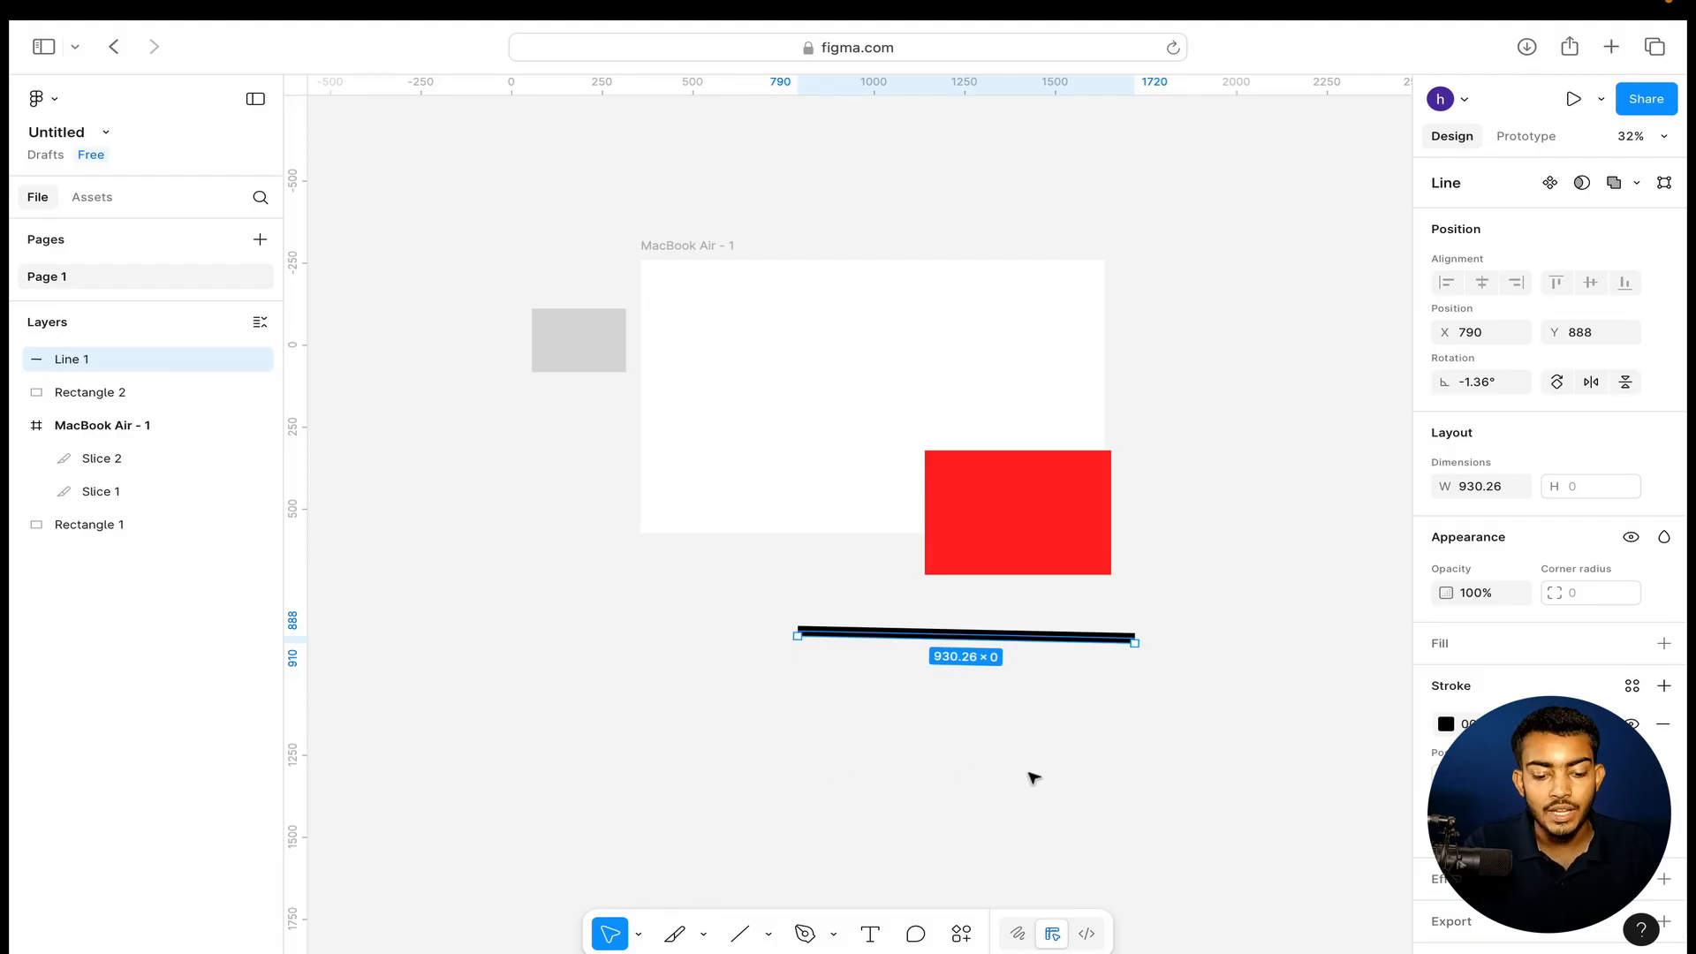
Draw a long, nearly horizontal arrow pointing right below the thick line and deselect it.
click(768, 933)
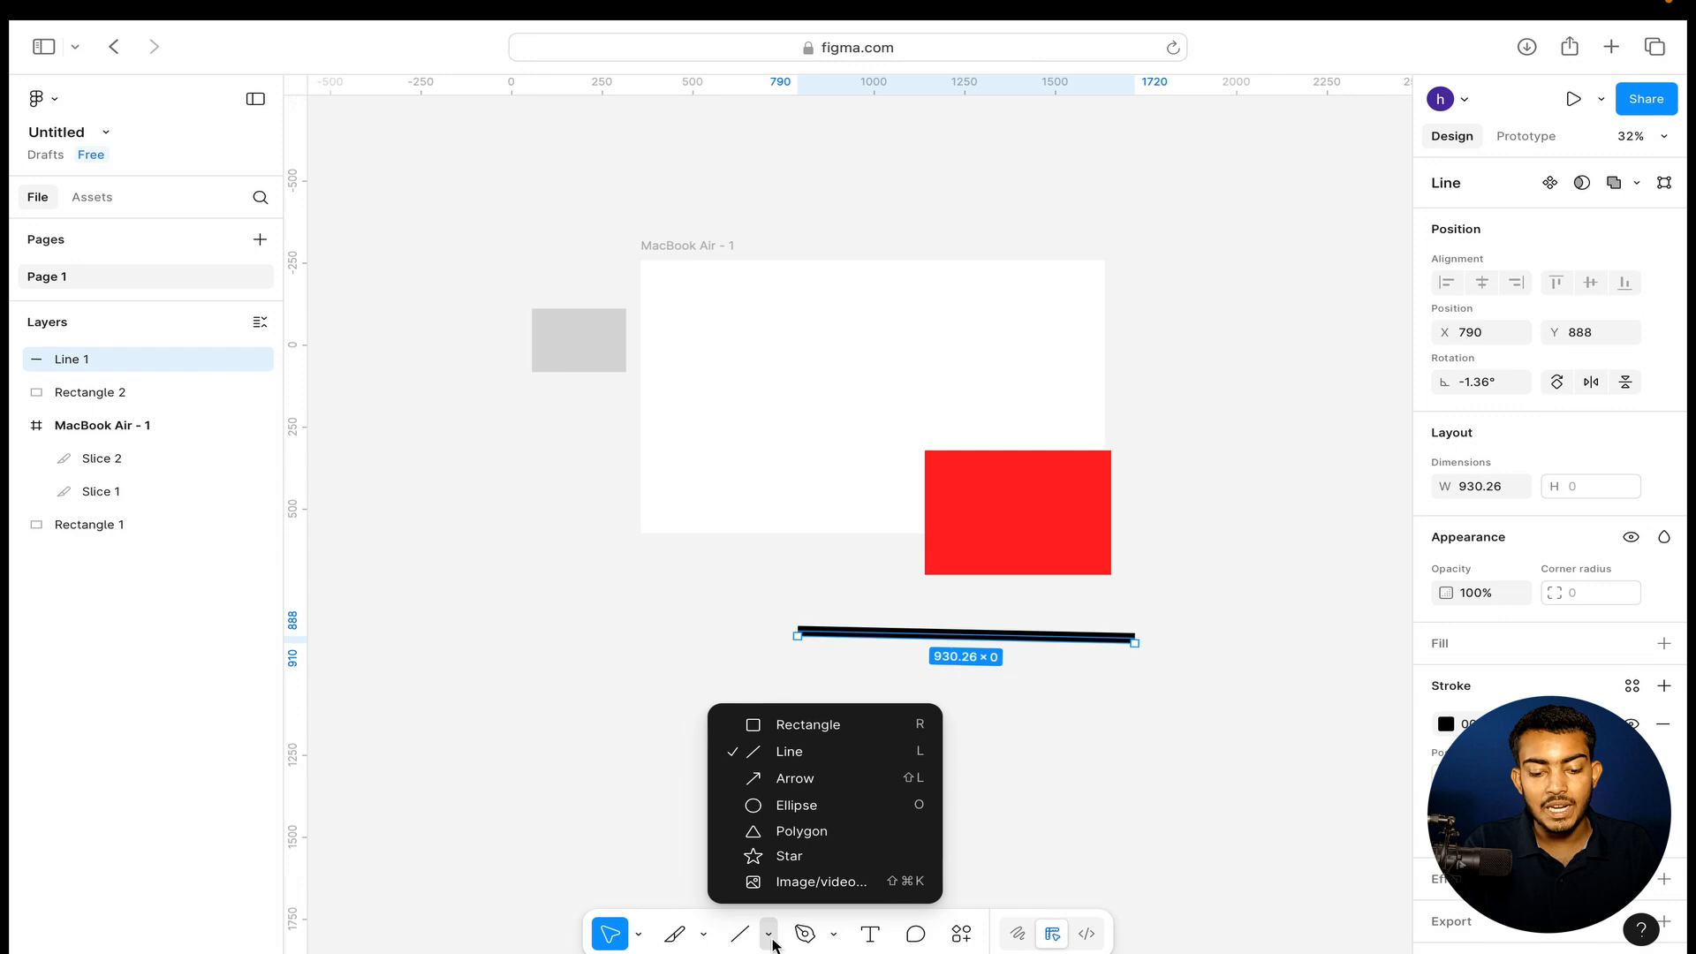
click(833, 791)
drag(698, 690, 1097, 684)
click(1194, 690)
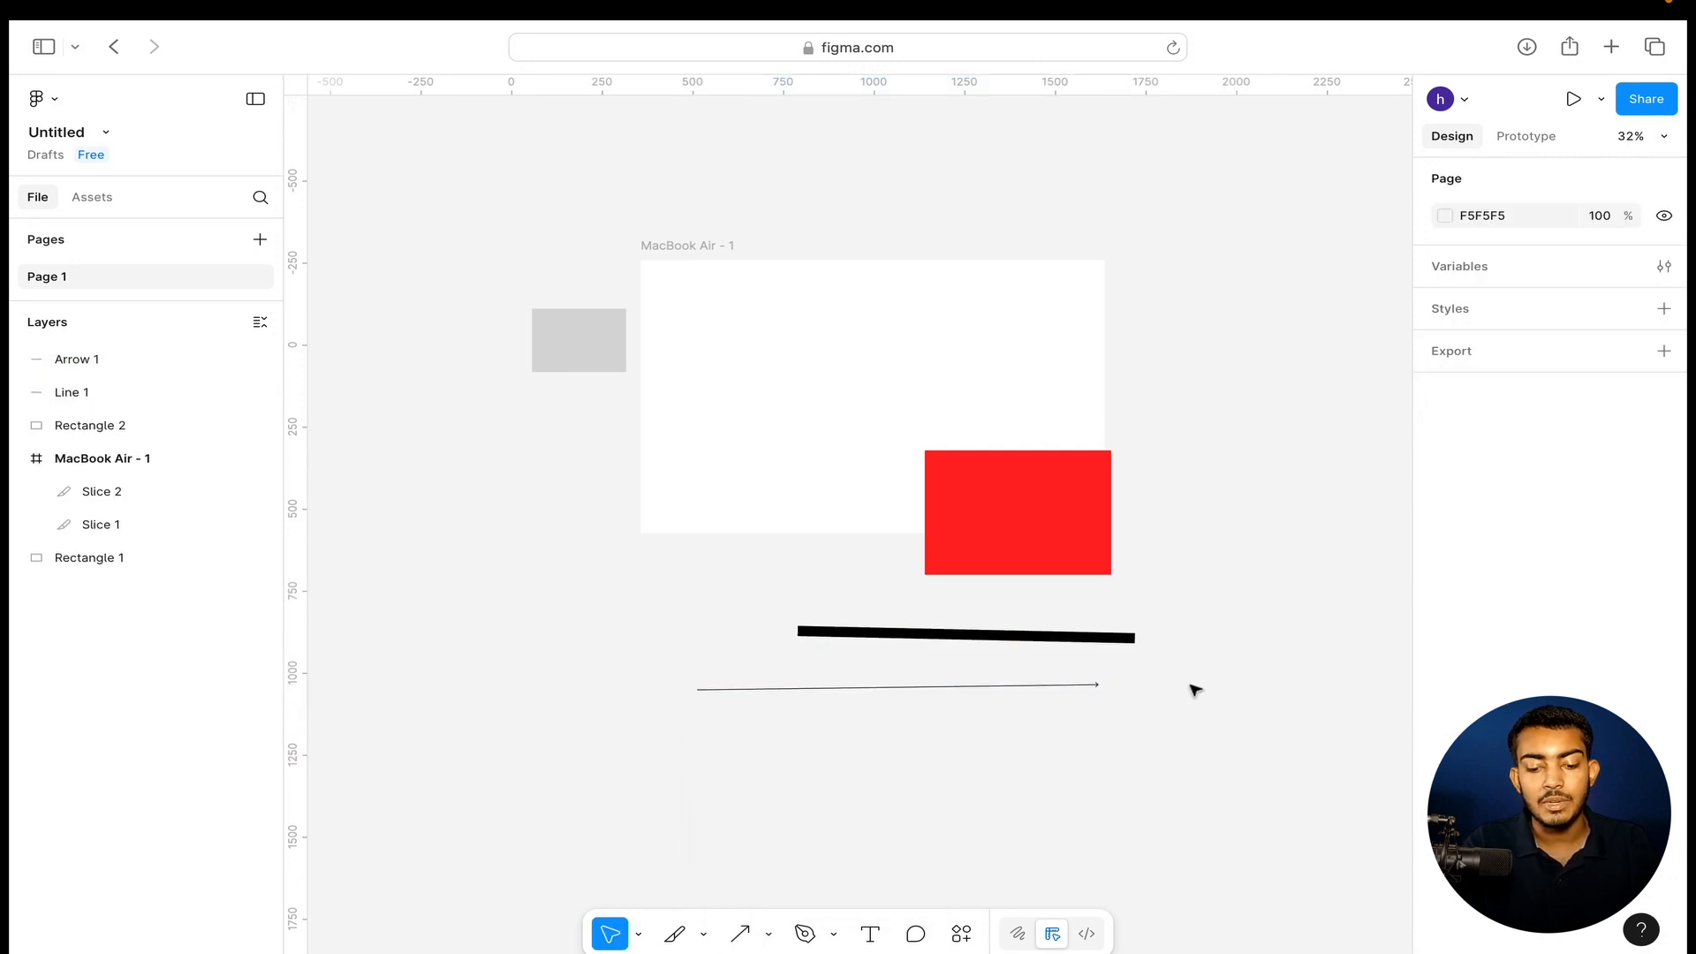
Draw an ellipse on the canvas beyond the lower-left corner of the MacBook Air frame and deselect it.
click(769, 933)
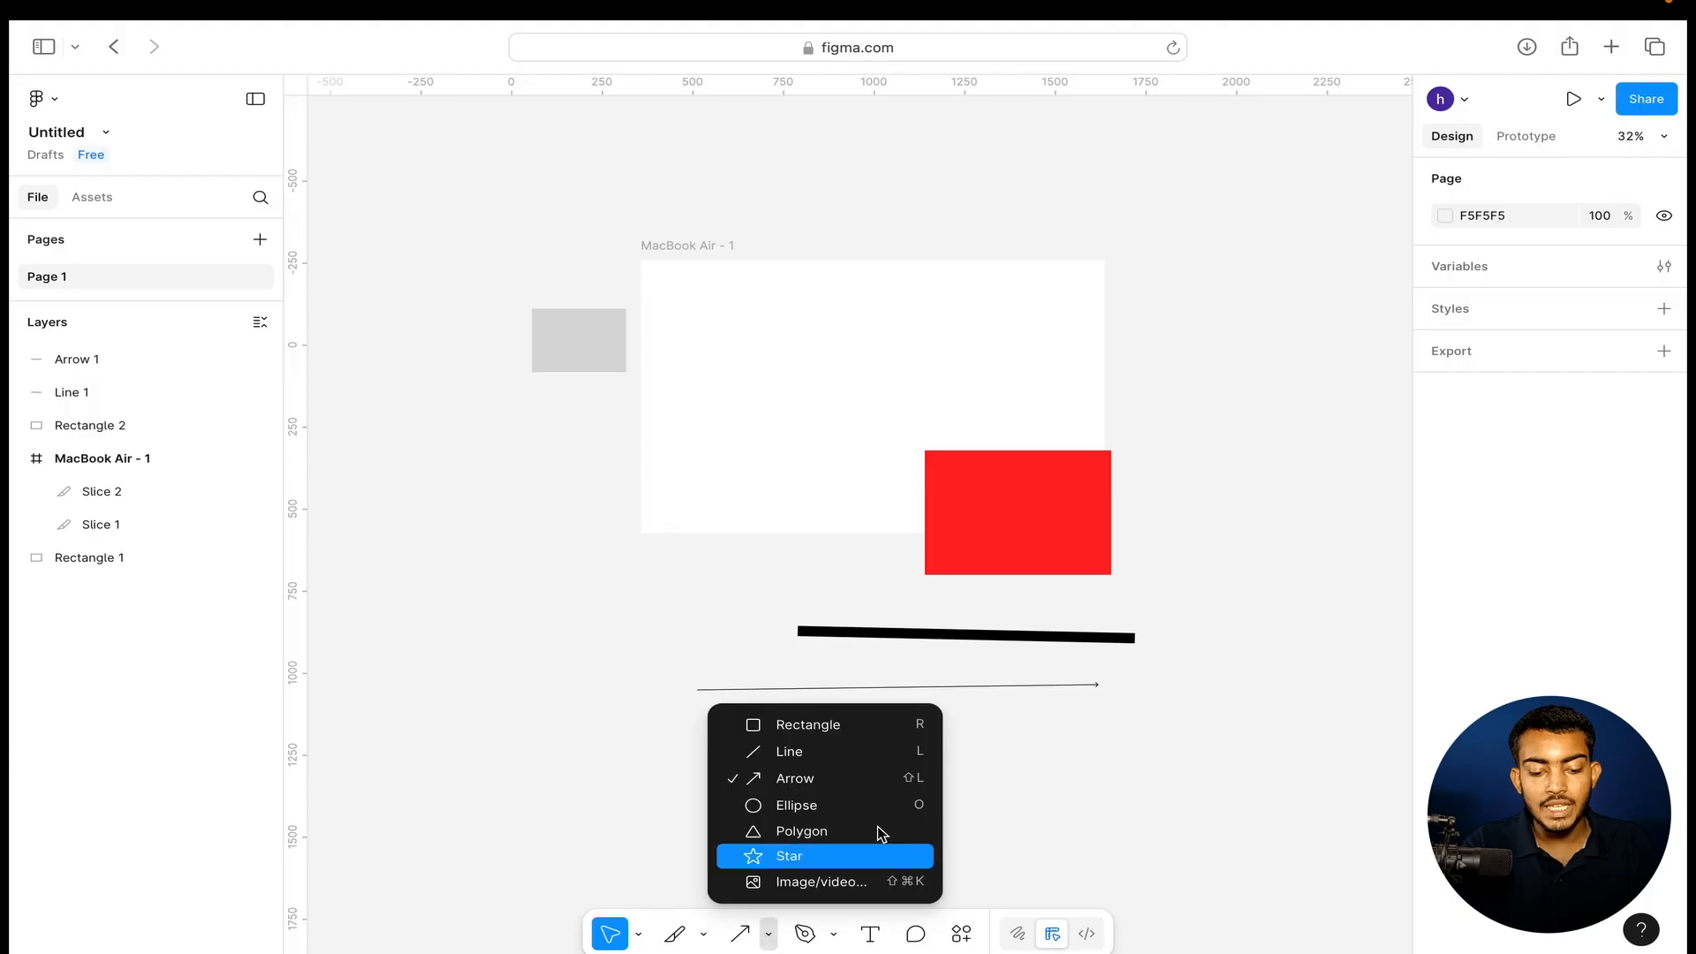
click(889, 804)
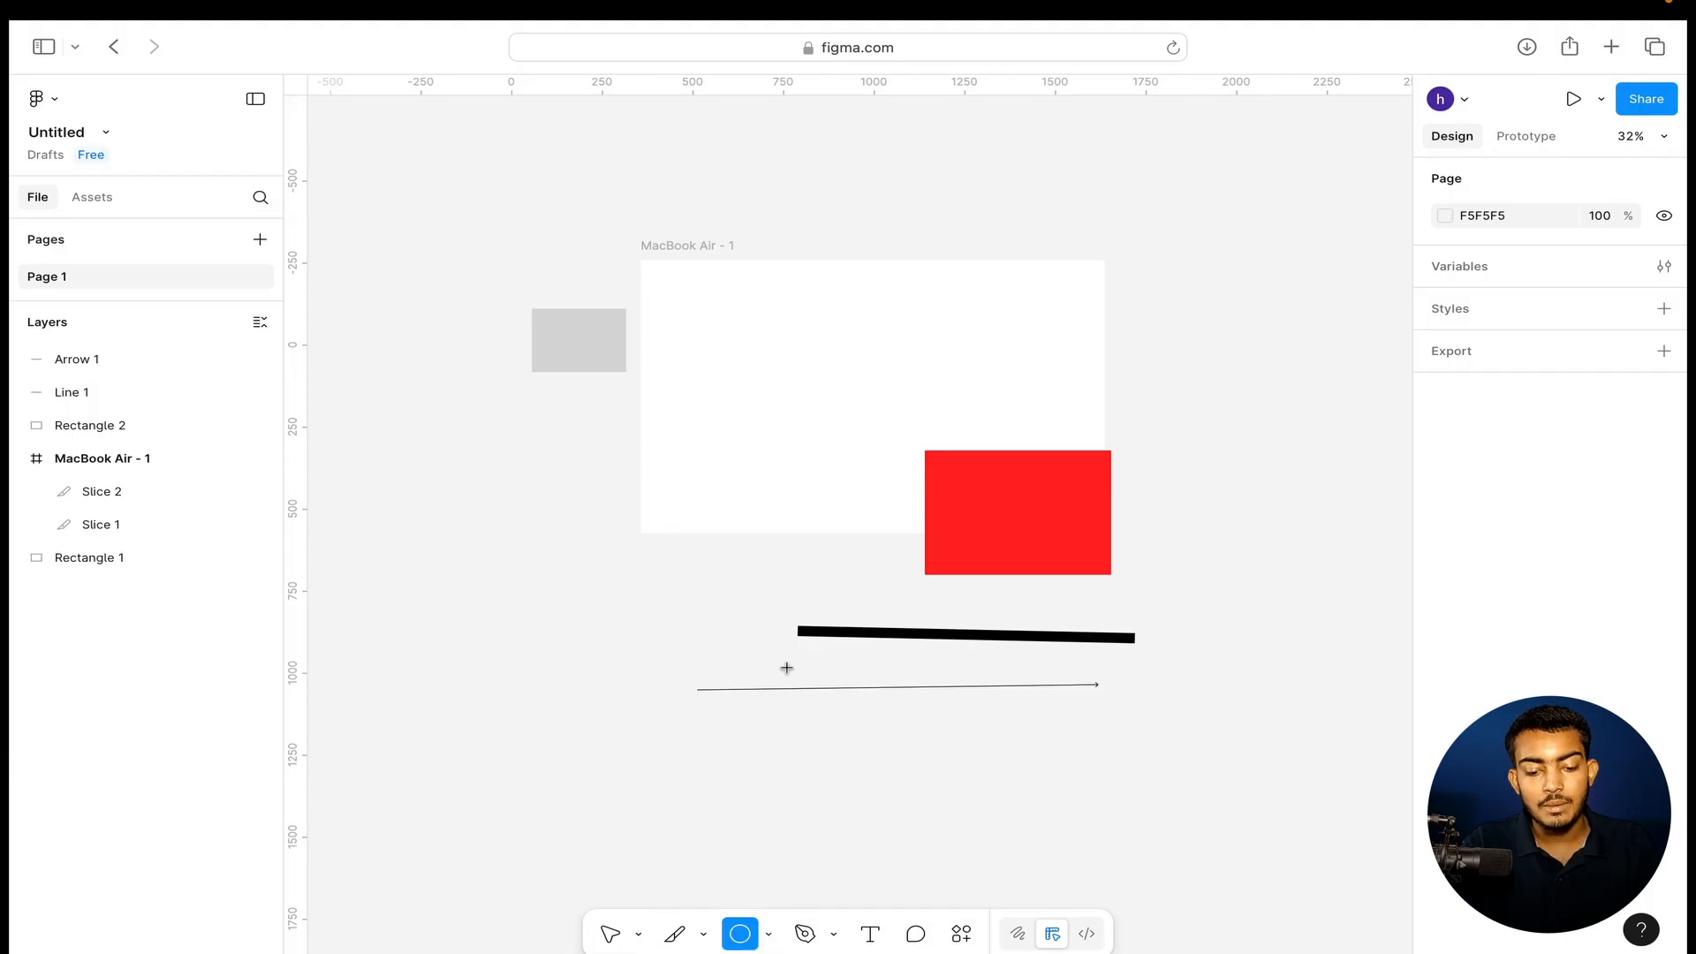
drag(491, 514, 641, 643)
click(733, 638)
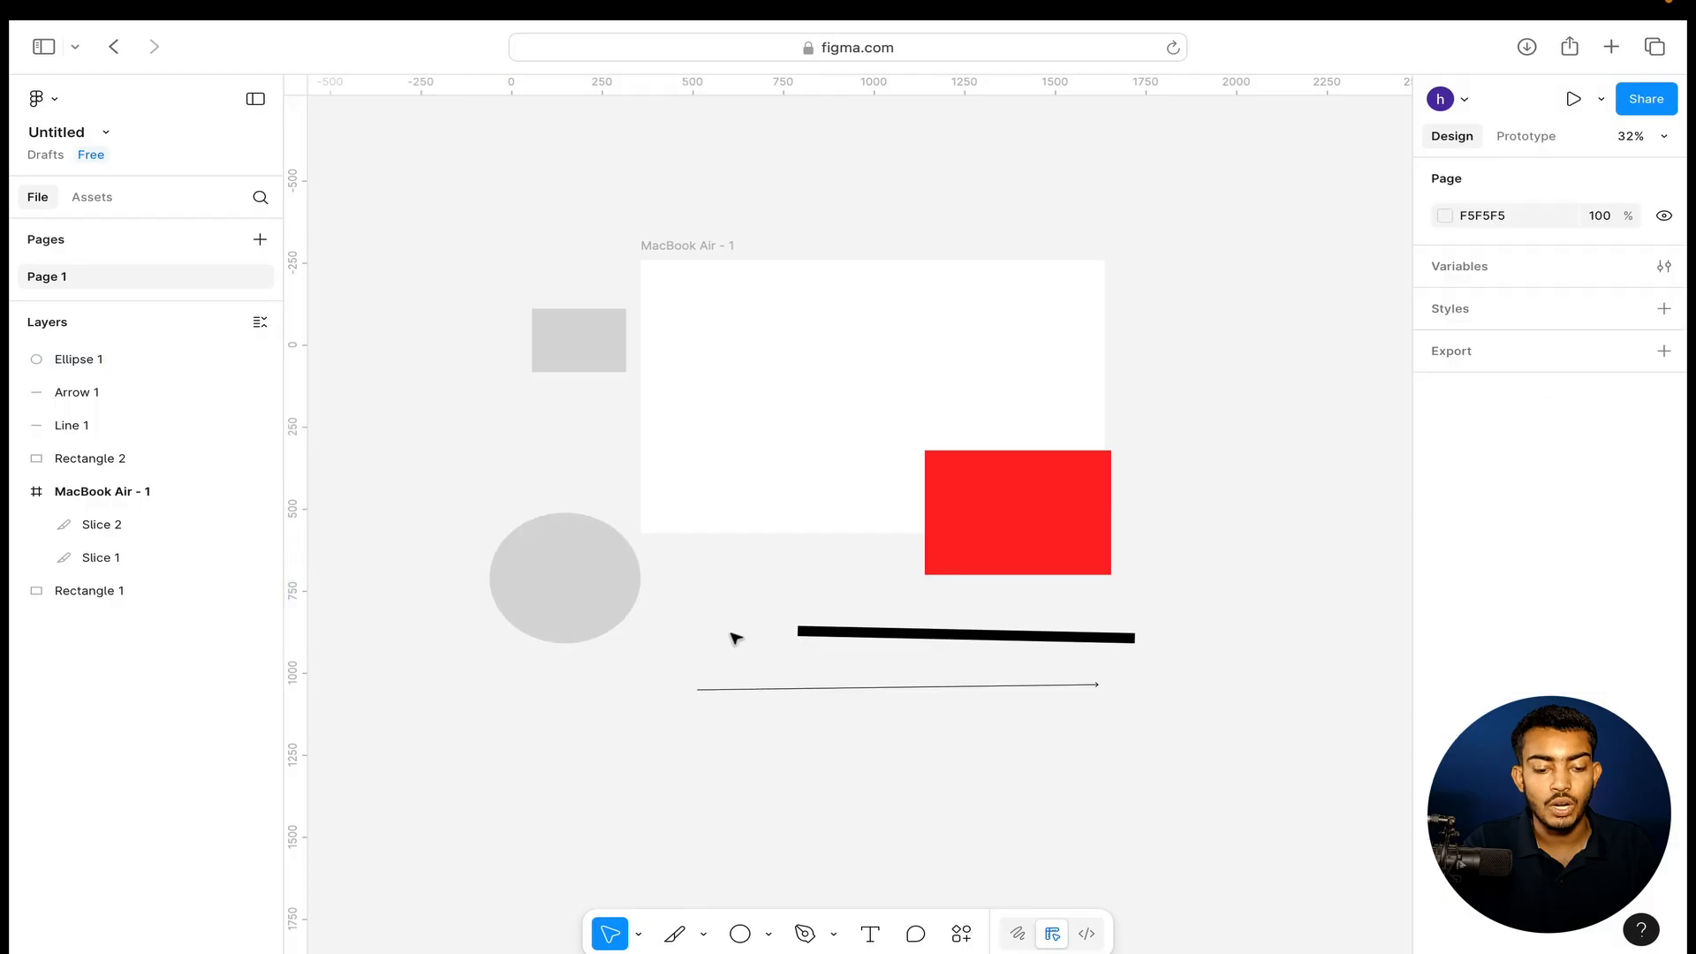
Turn the ellipse into a closed ring with a 100% arc sweep and an inner ratio of about 72%, then deselect it.
click(589, 604)
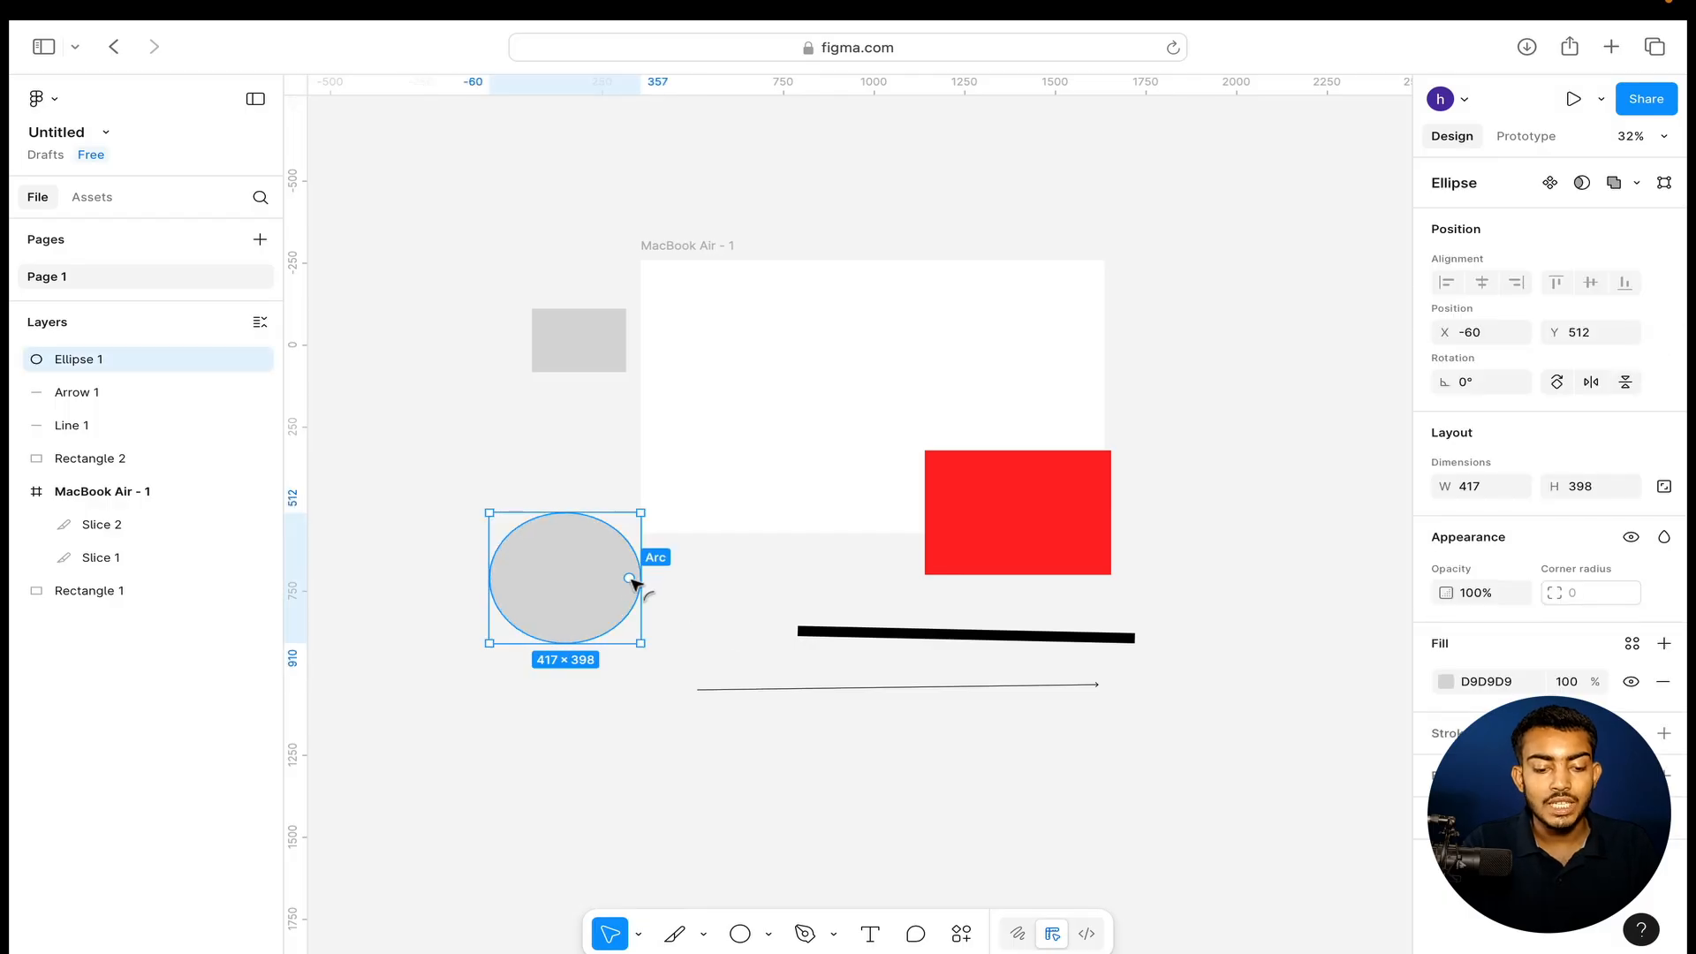
drag(630, 578, 522, 575)
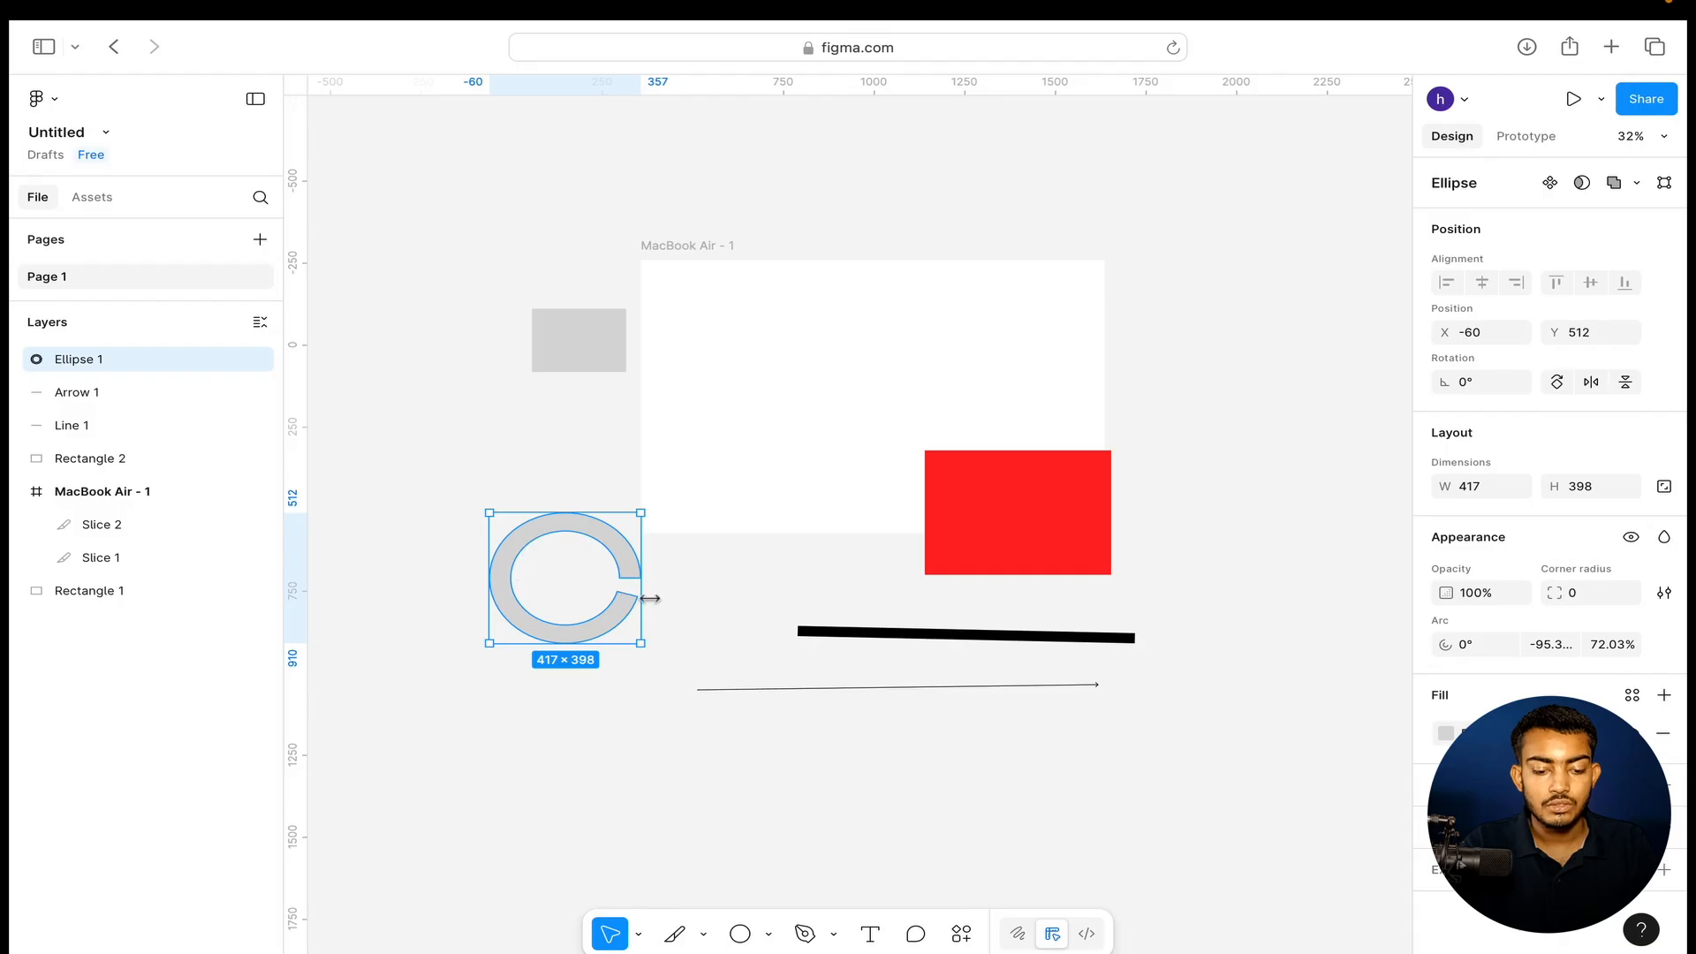
drag(630, 601, 633, 586)
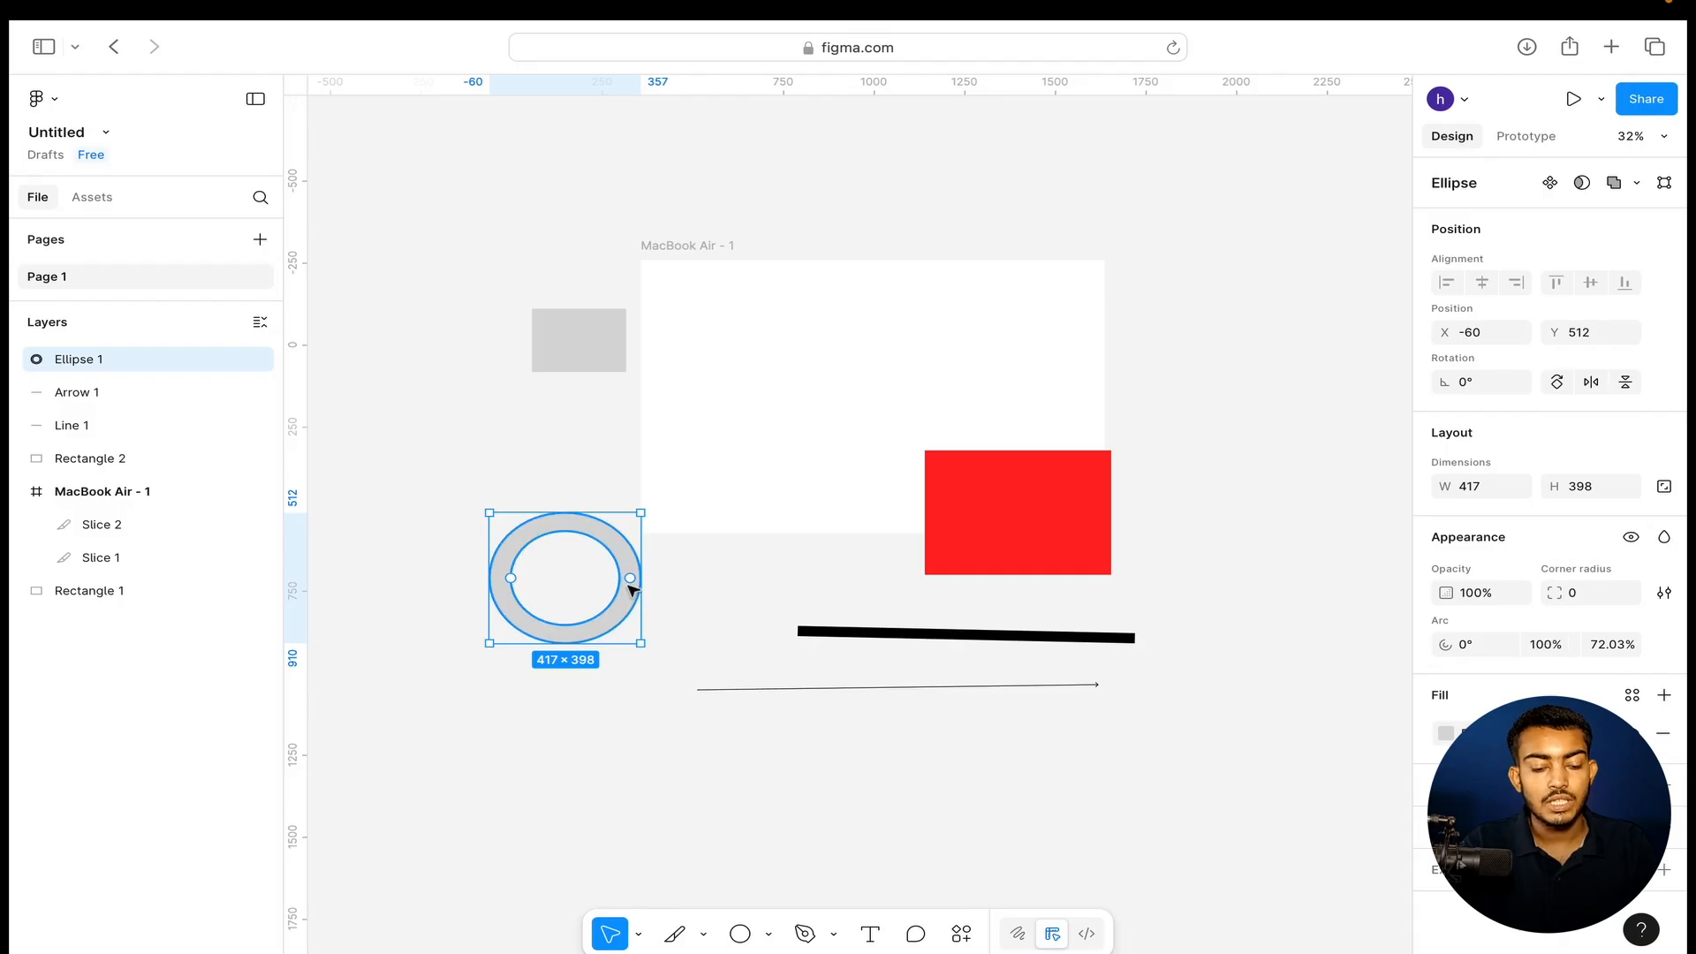
click(680, 614)
click(631, 606)
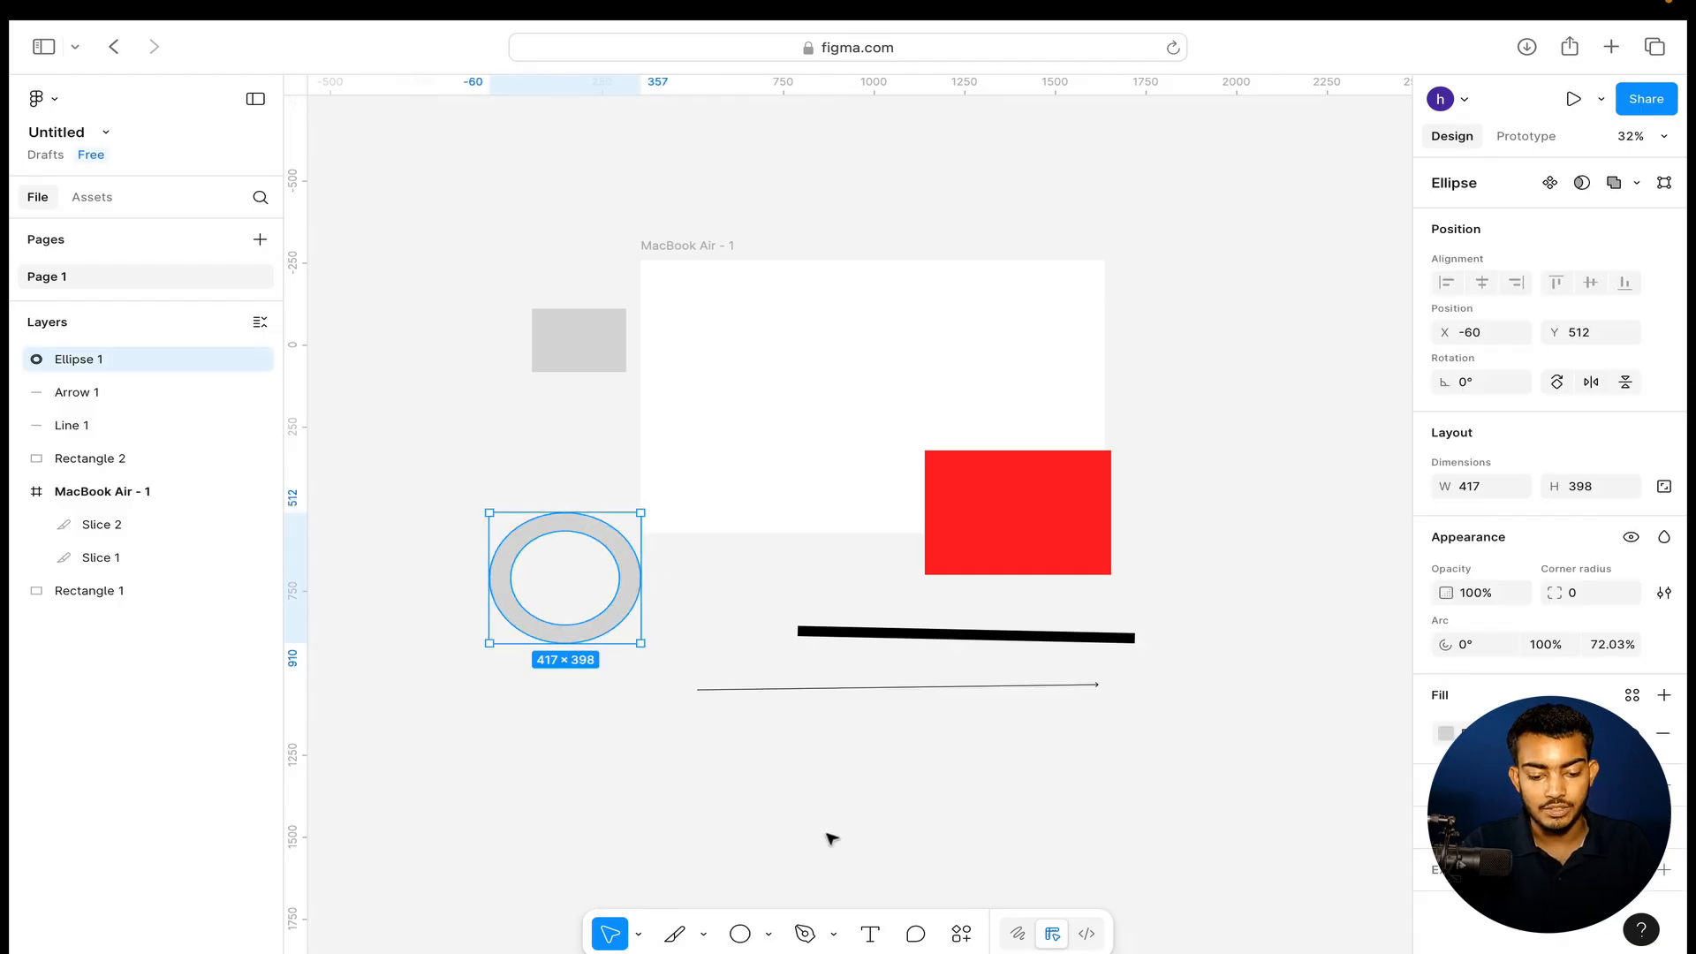
click(826, 844)
Draw a three-sided polygon about 715 × 702 on the empty canvas beyond the red rectangle and deselect it.
click(768, 934)
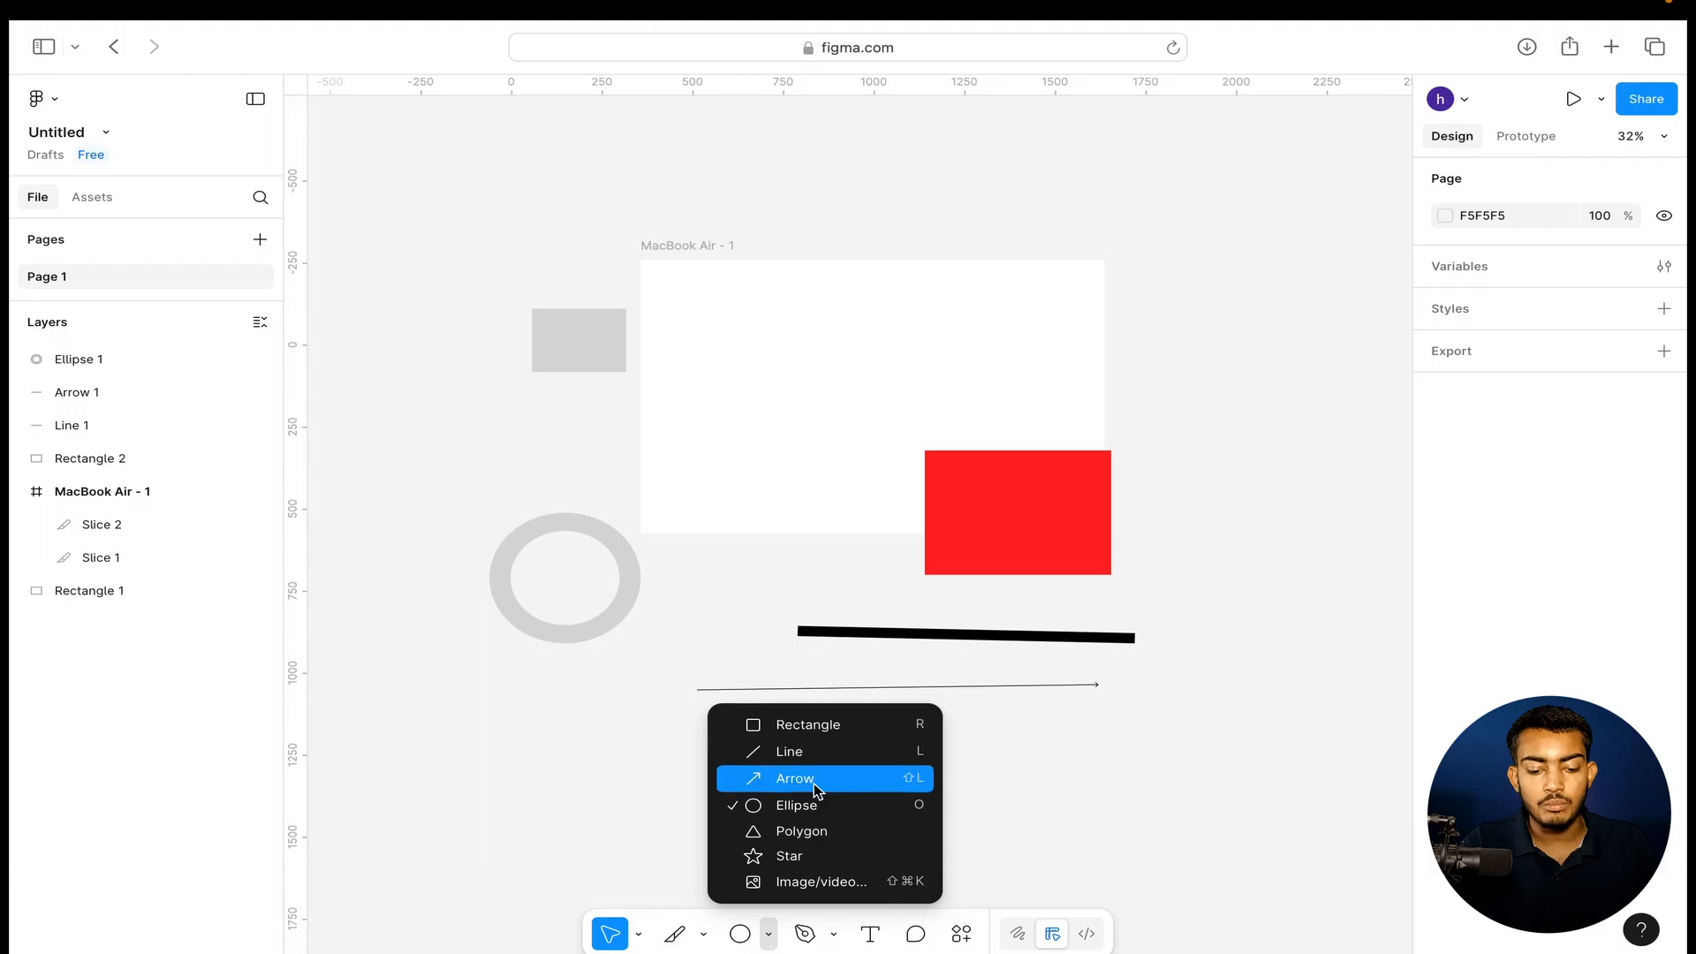
click(810, 825)
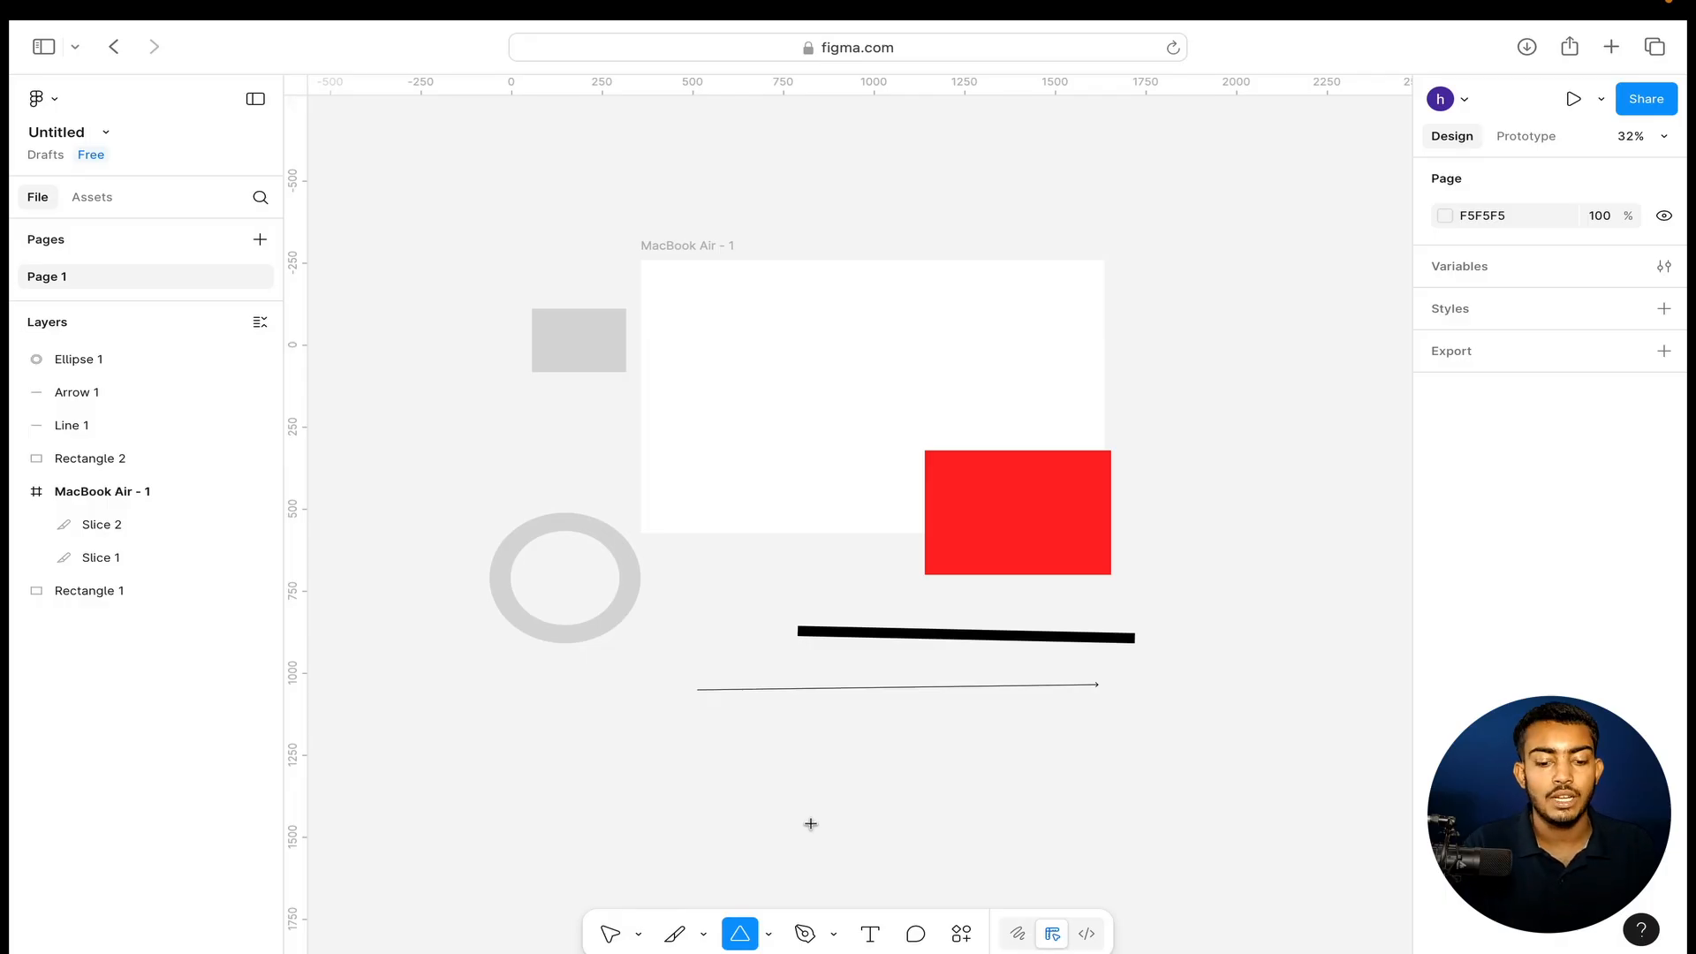
click(768, 934)
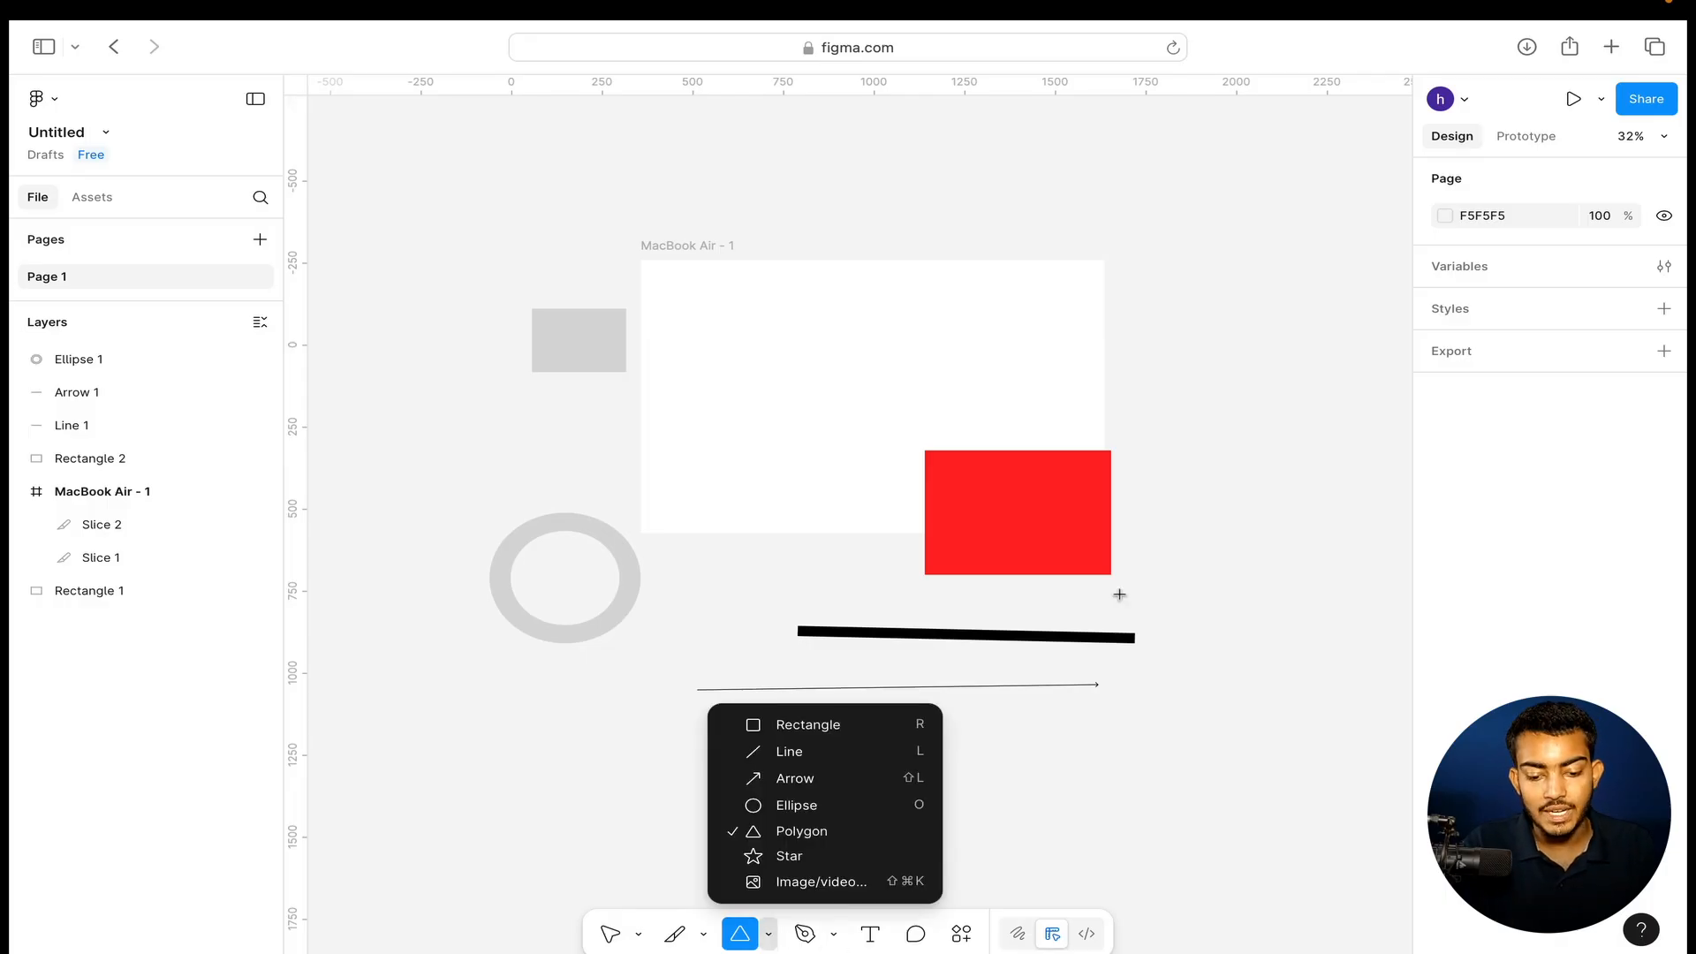
click(1277, 411)
drag(1277, 410, 1228, 643)
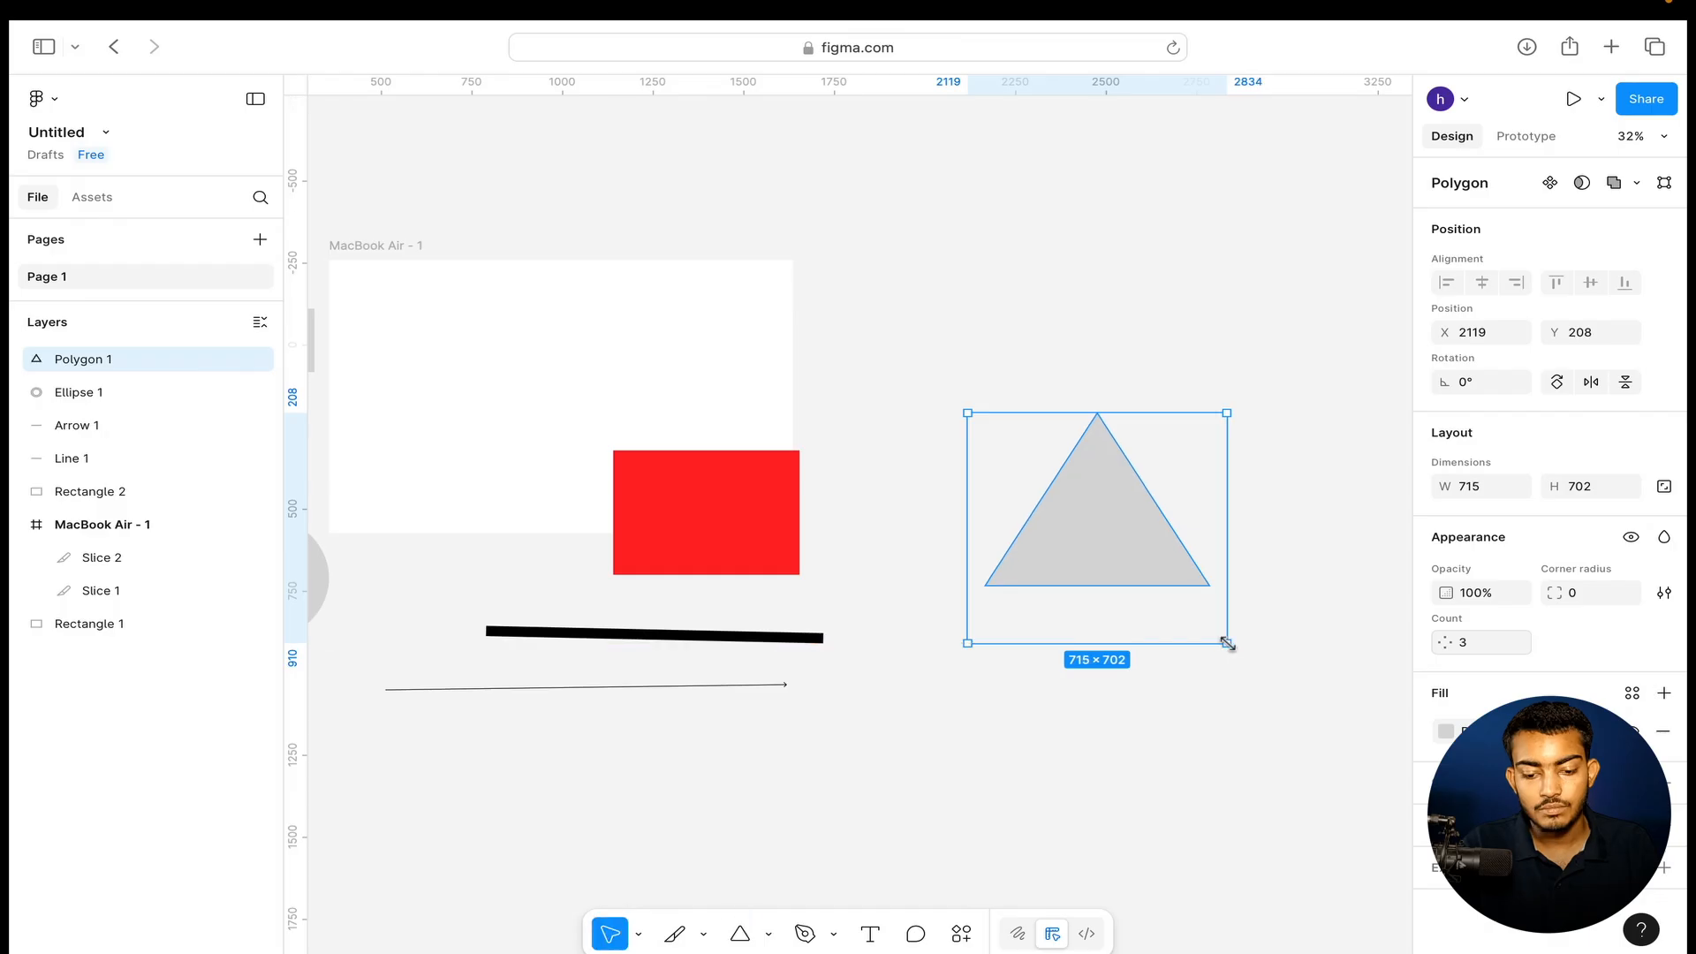
click(1212, 664)
Draw a five-pointed star on the canvas below the triangle and deselect it.
click(768, 933)
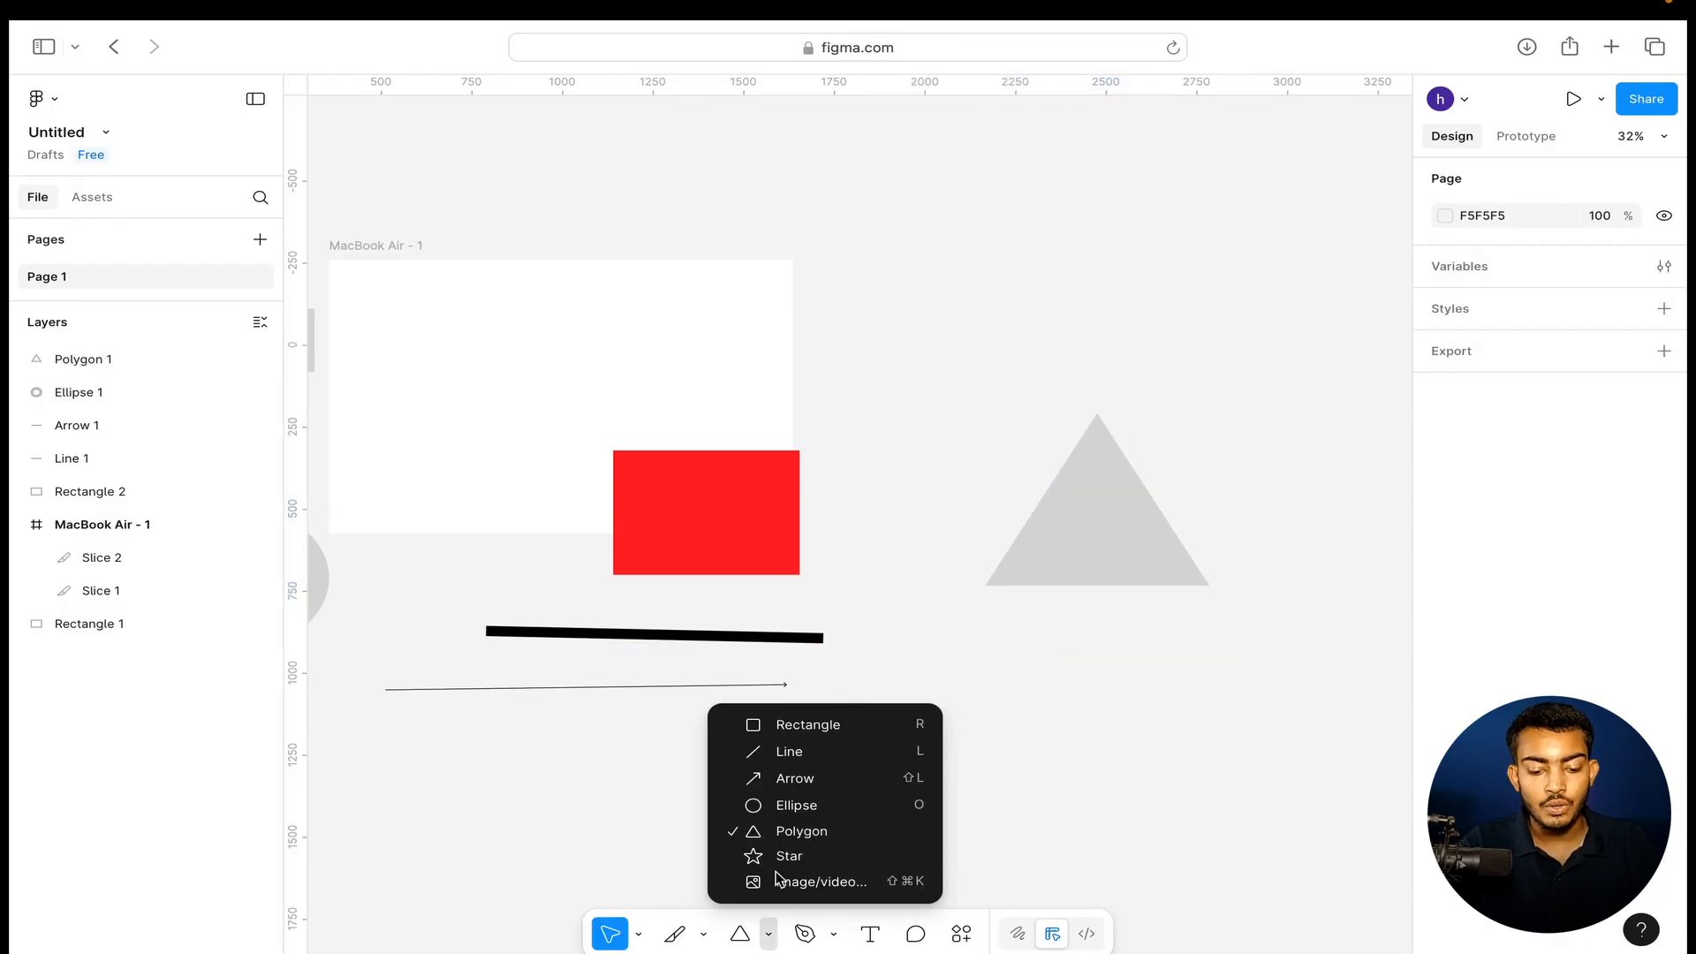
click(792, 856)
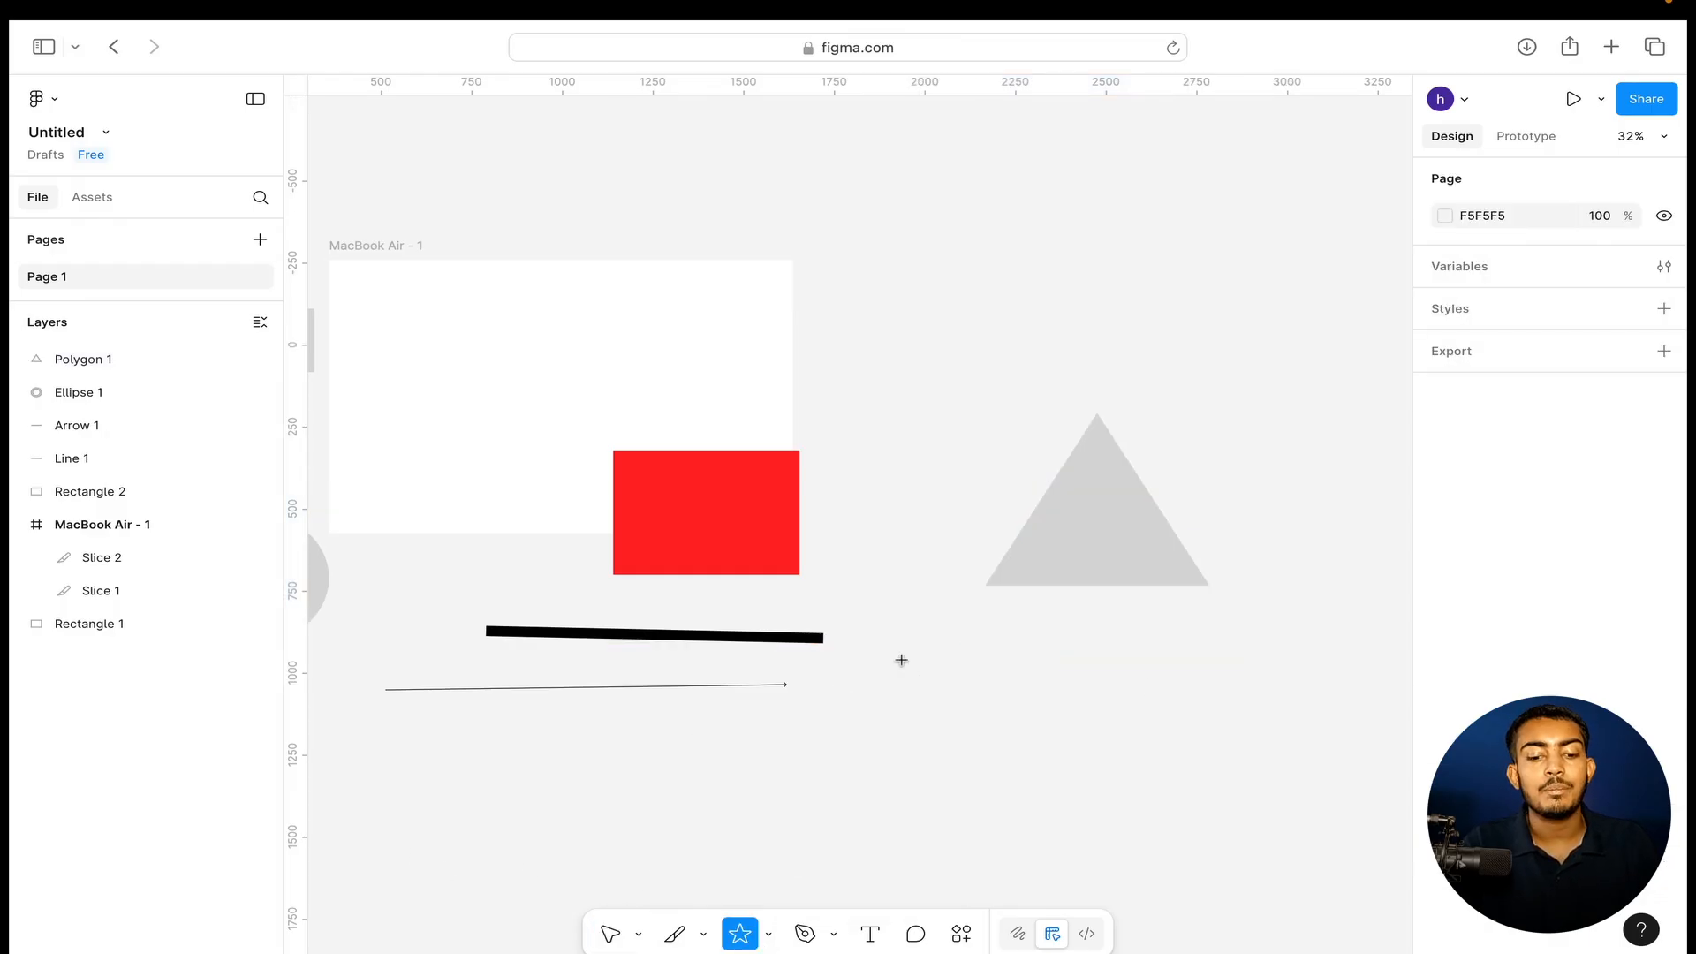
drag(901, 660, 1074, 786)
click(1138, 664)
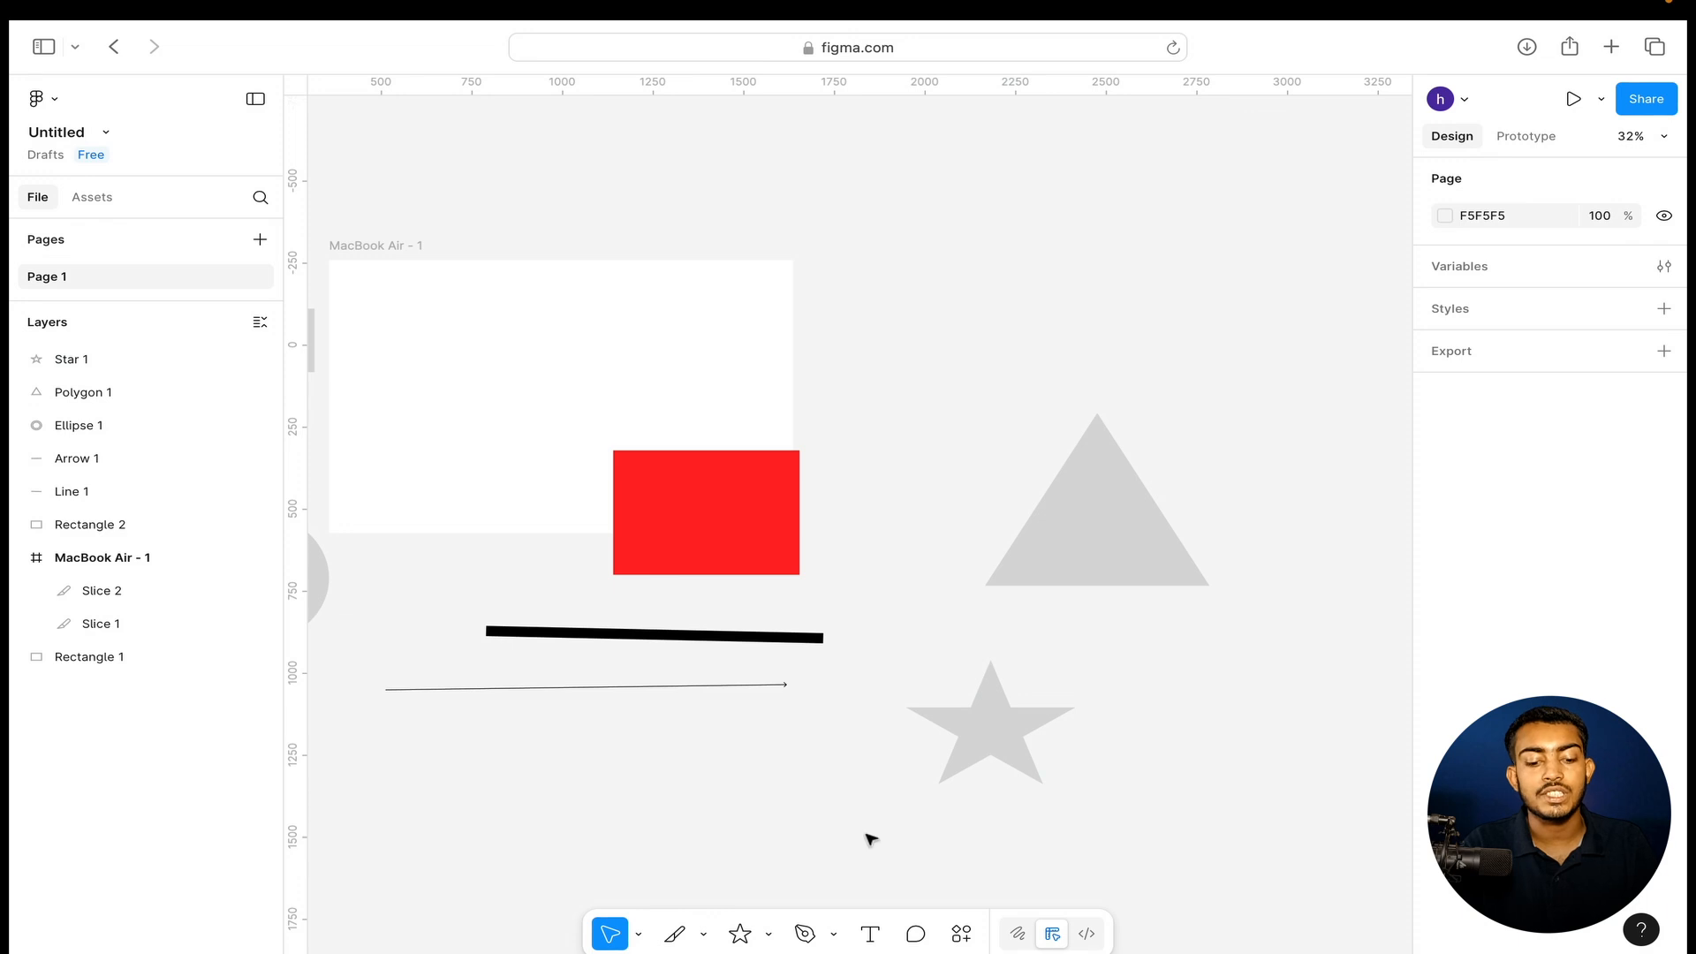
Browse the Downloads folder for an image or video to place, and close the file chooser without uploading.
click(768, 933)
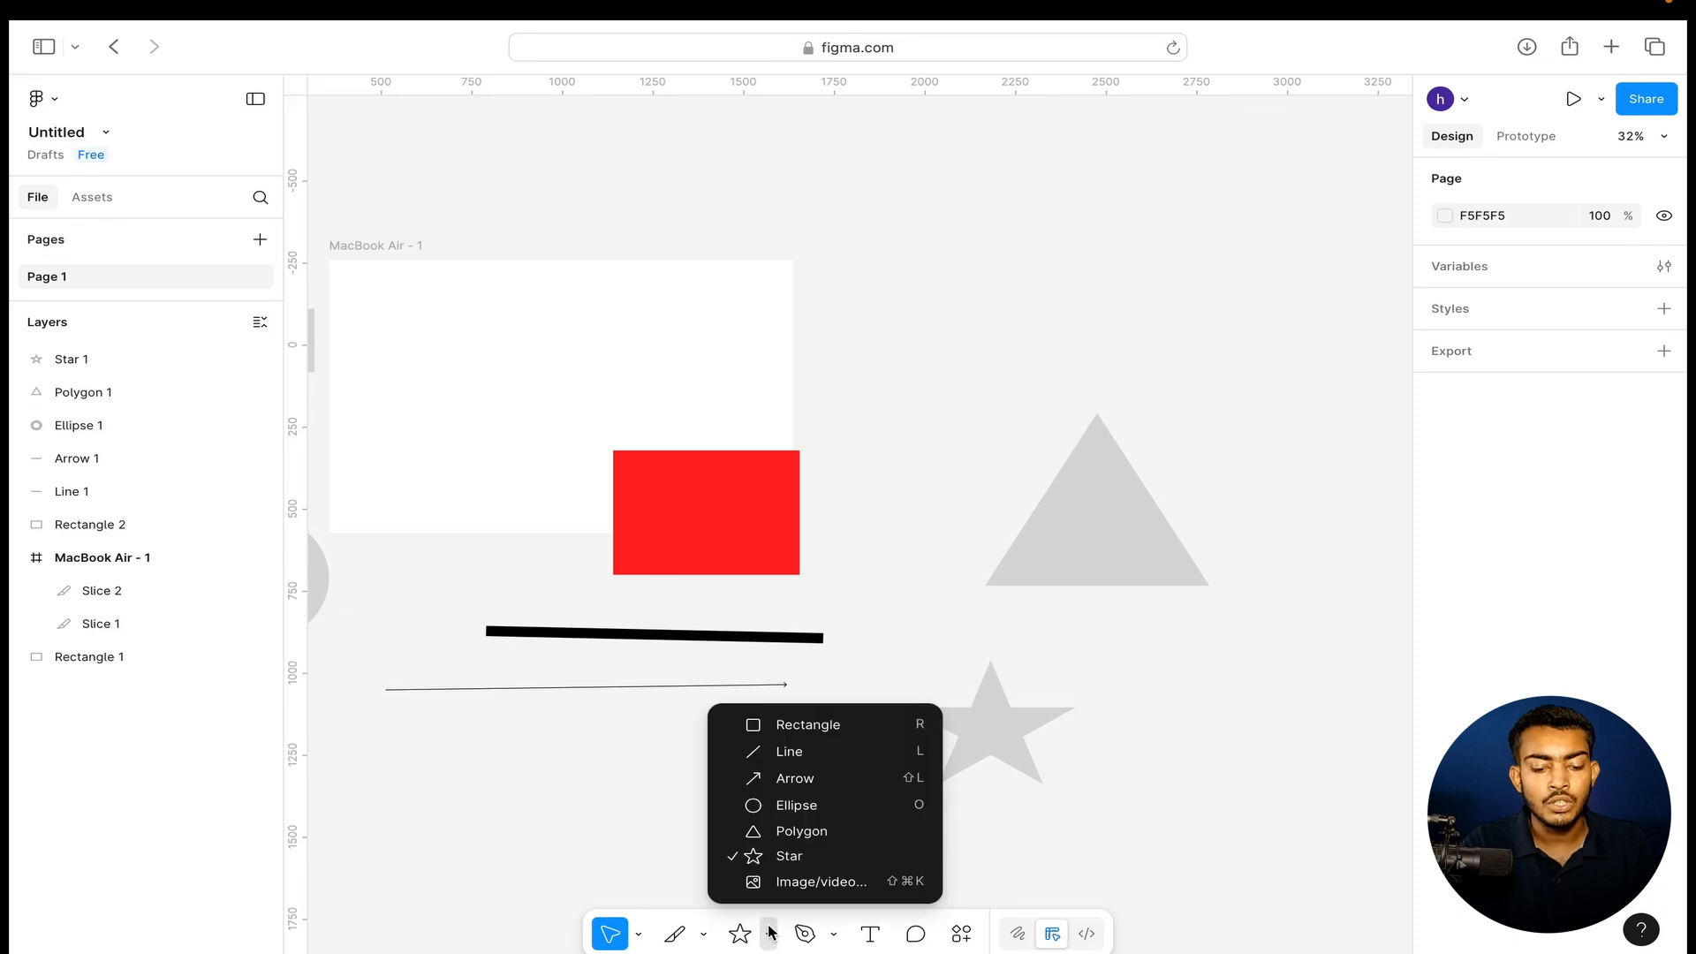
click(813, 882)
scroll(704, 569, down, 5)
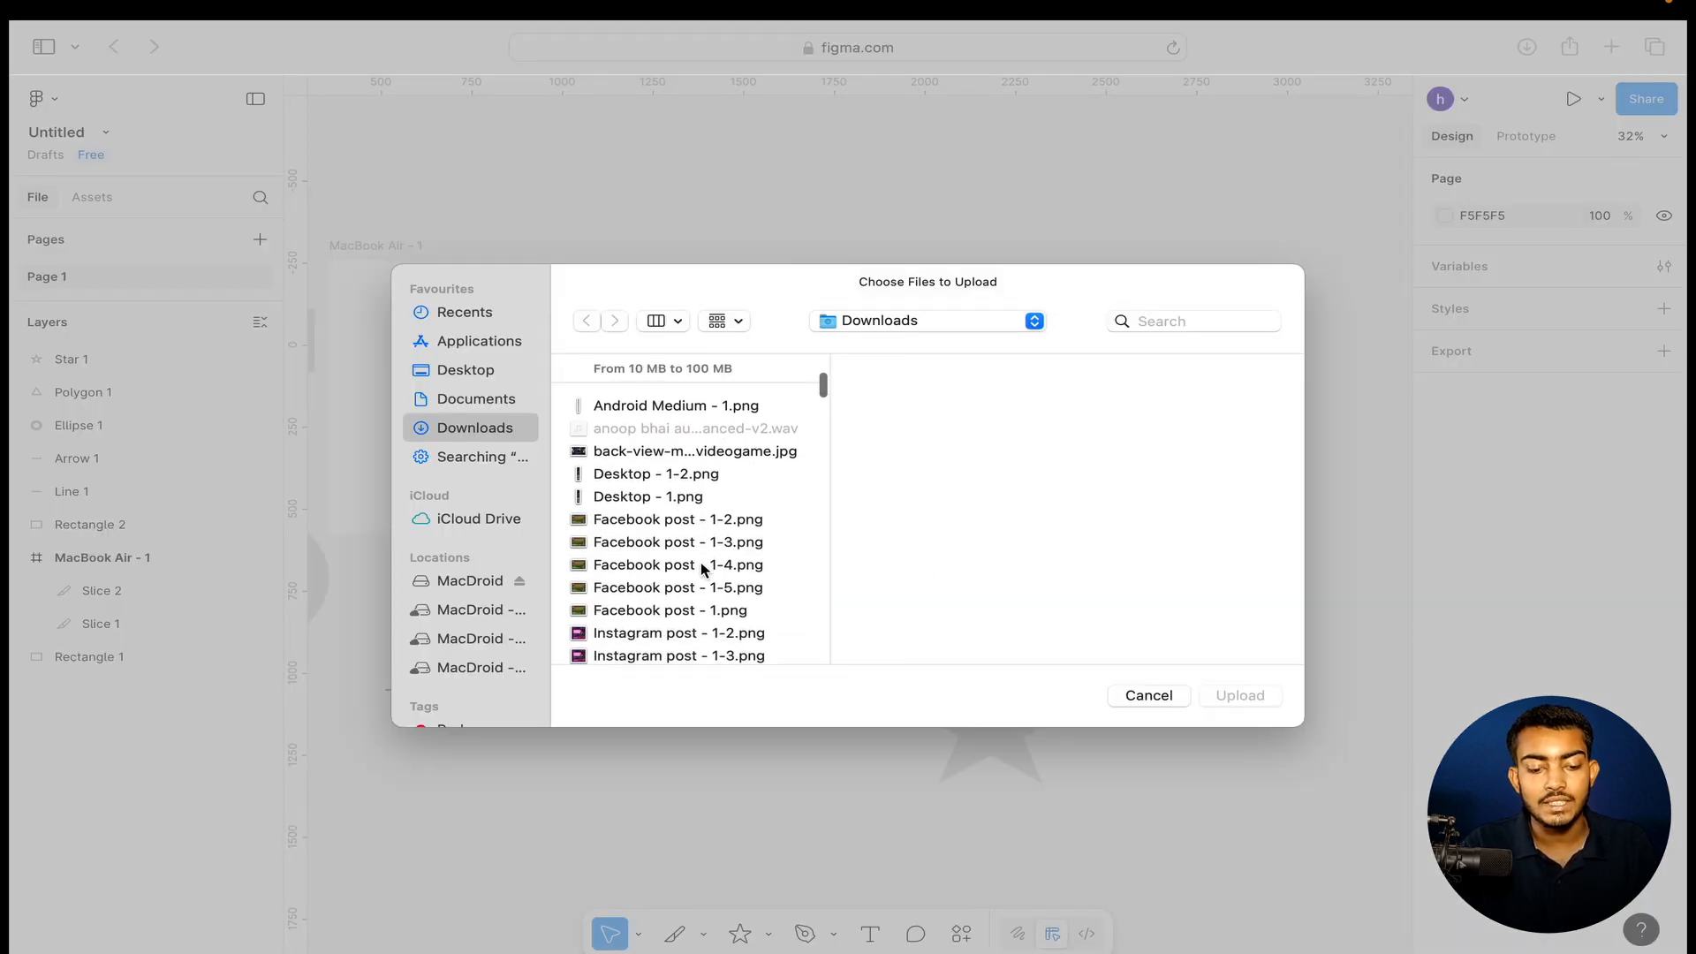
scroll(704, 568, down, 3)
click(1151, 698)
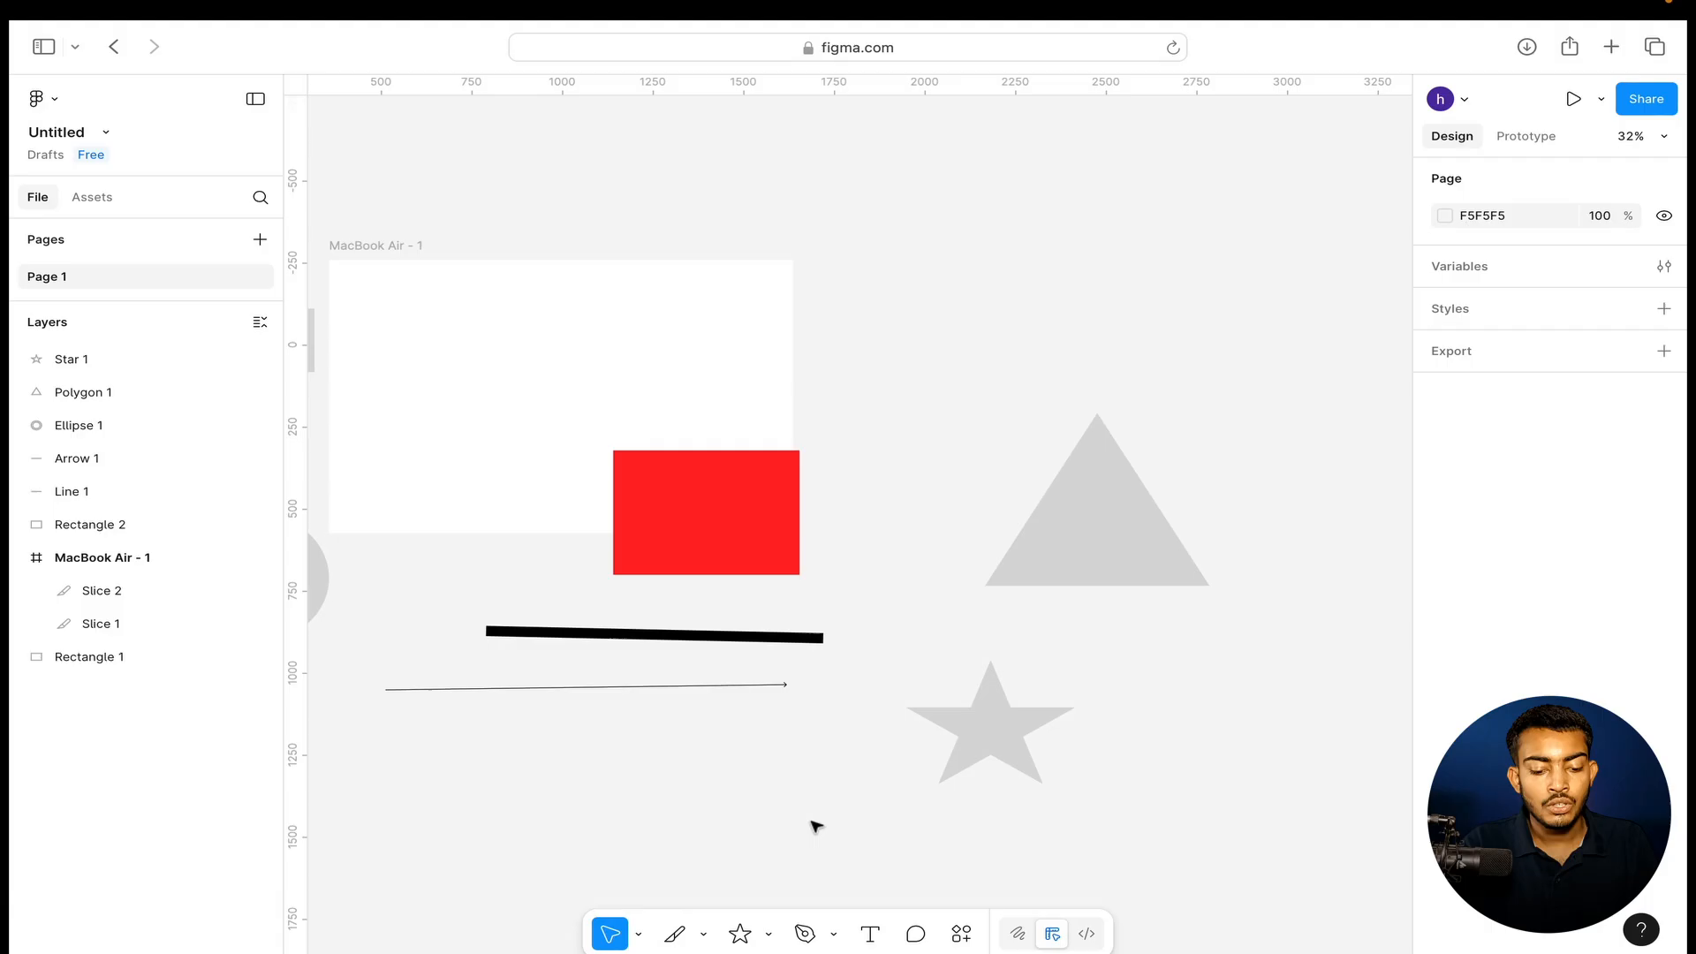
Draw a closed four-cornered shape about 585 × 302 above the triangle with the Pen tool and dismiss the shape-builder tip.
click(832, 932)
click(849, 853)
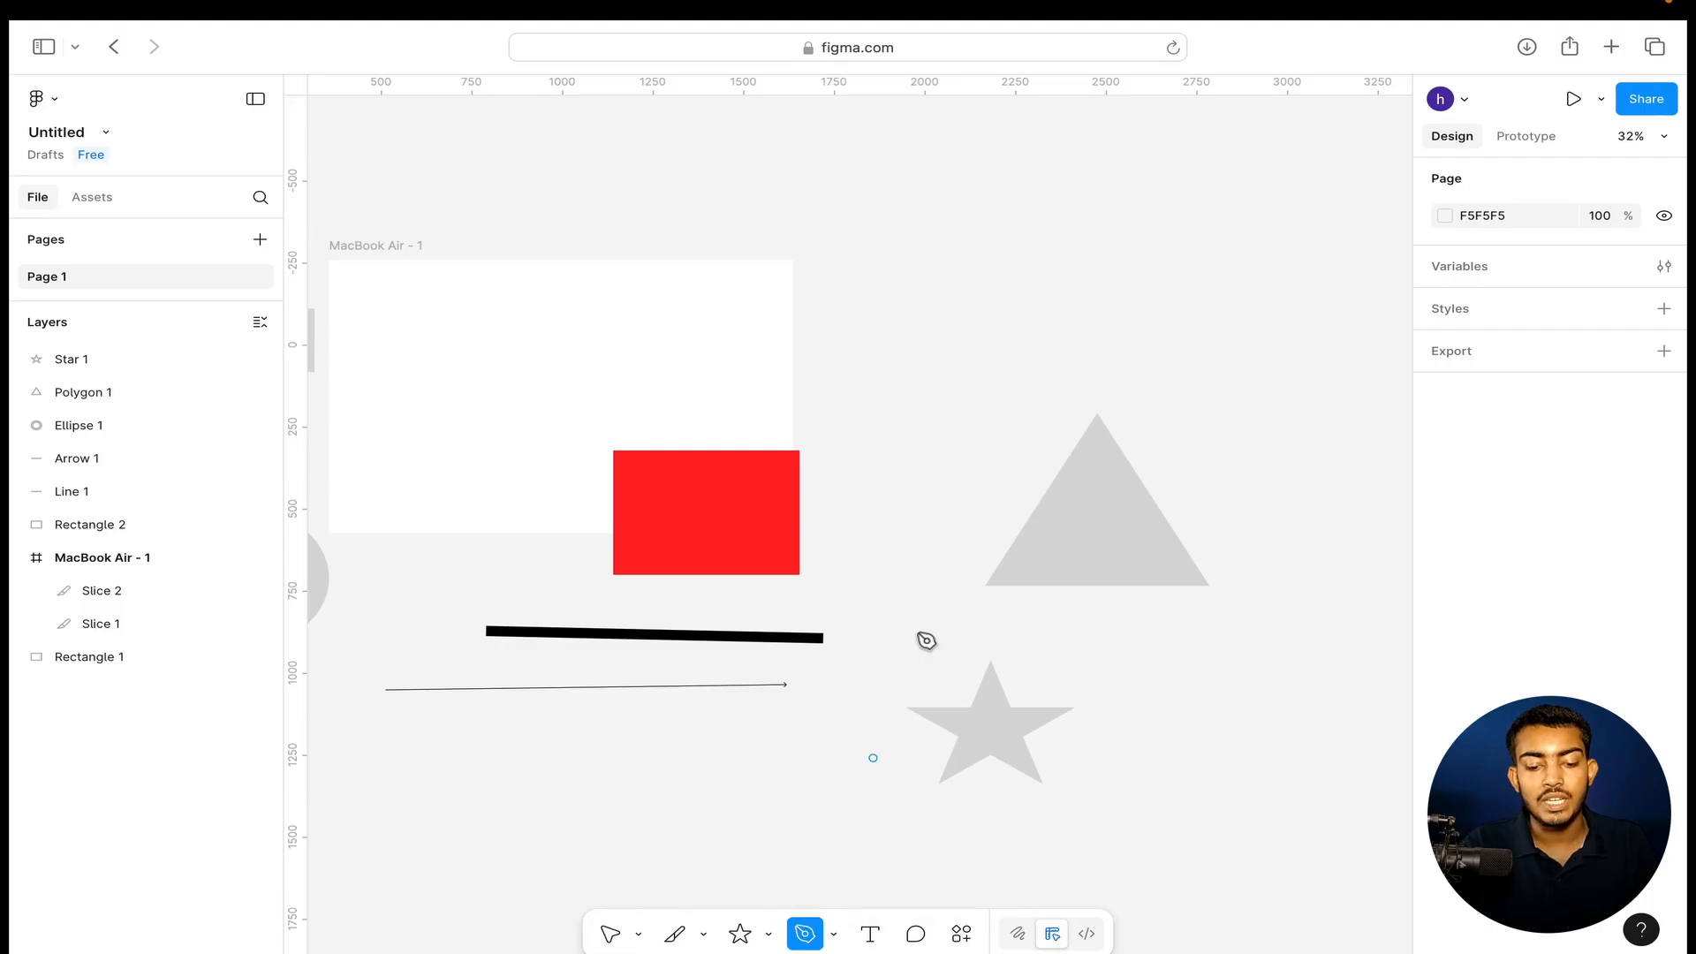
click(916, 321)
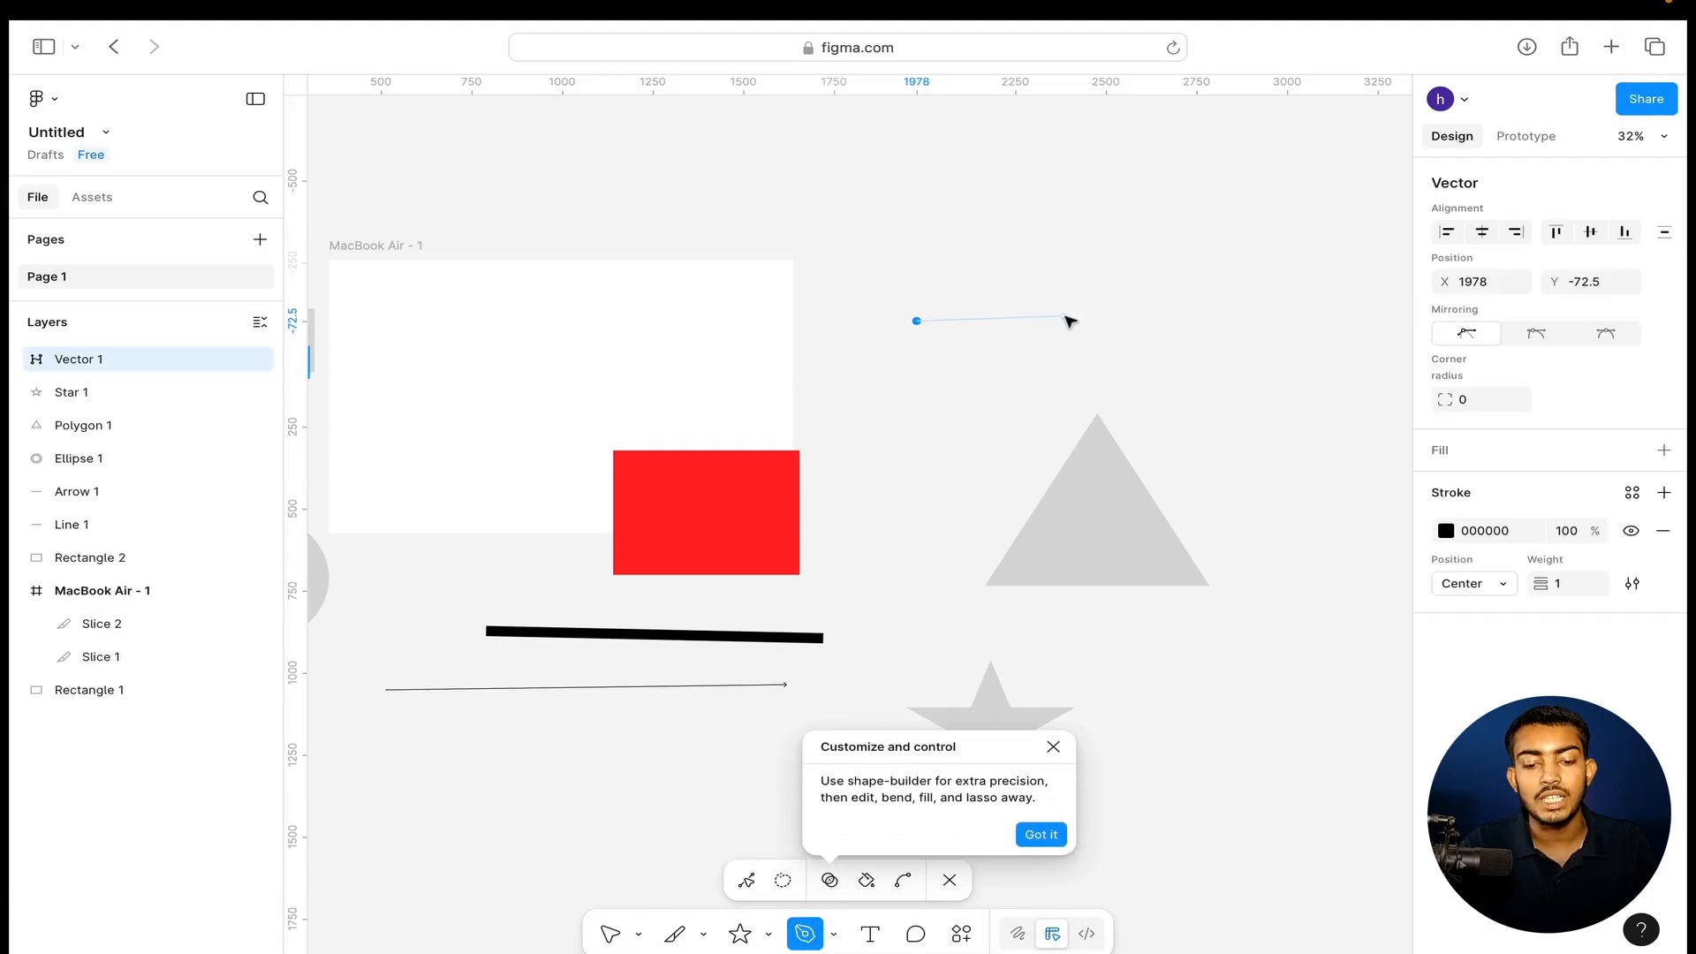
click(1129, 307)
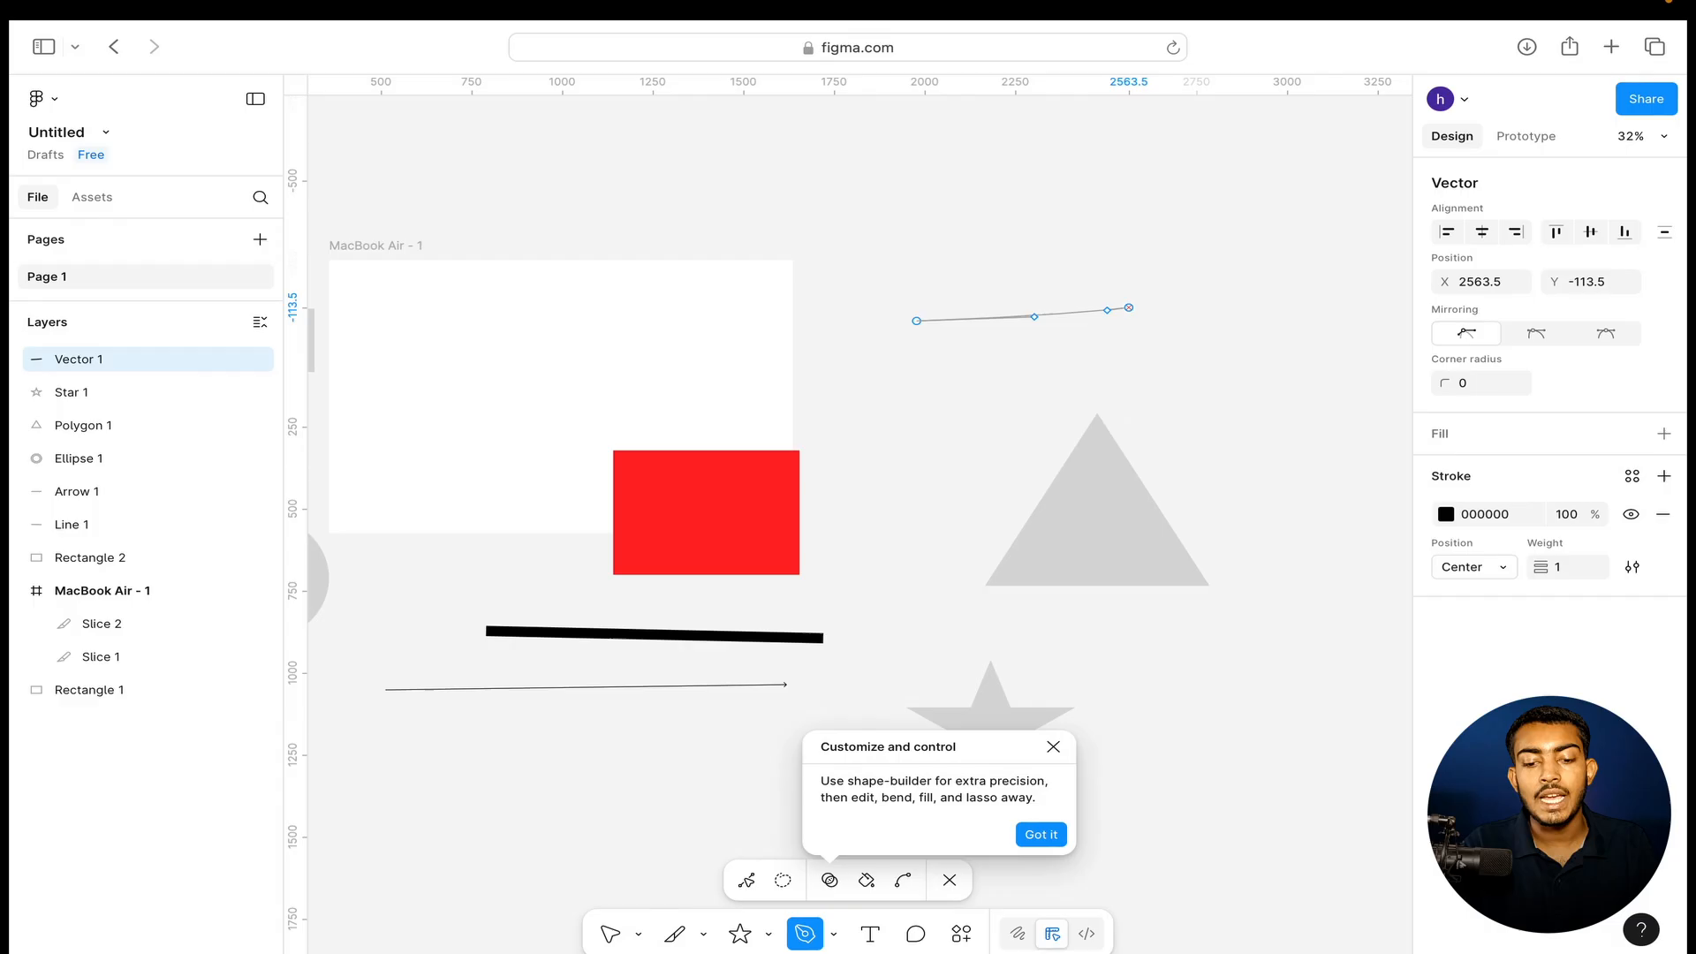
click(1128, 240)
click(1019, 221)
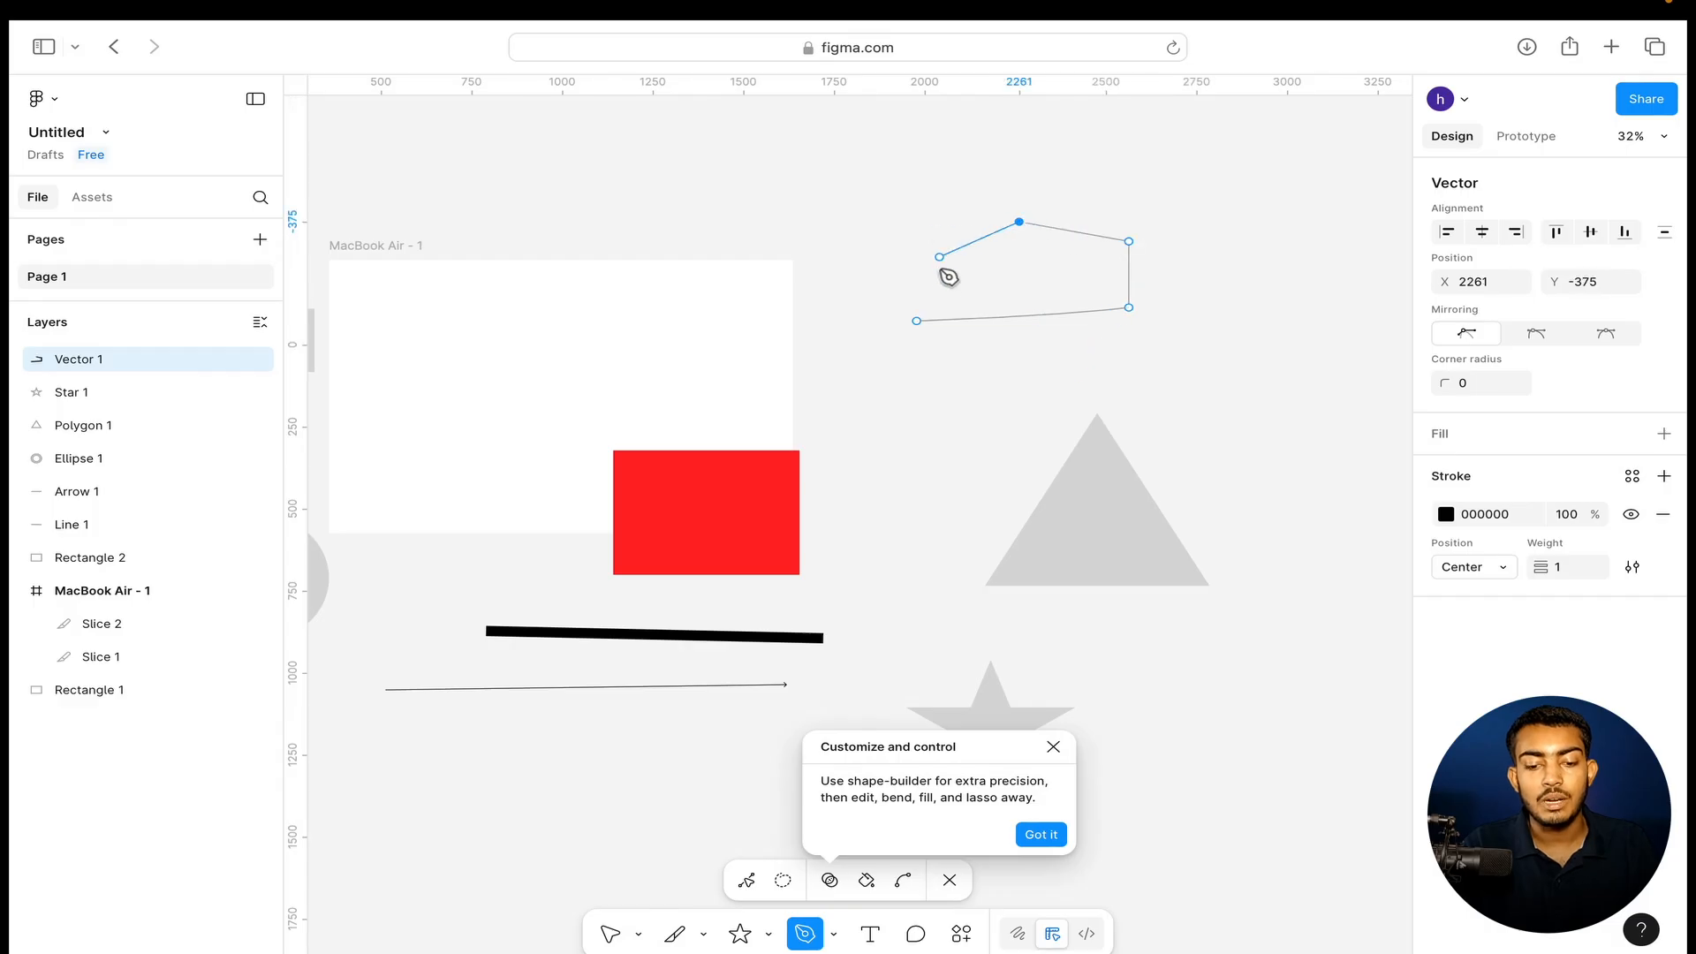
click(916, 321)
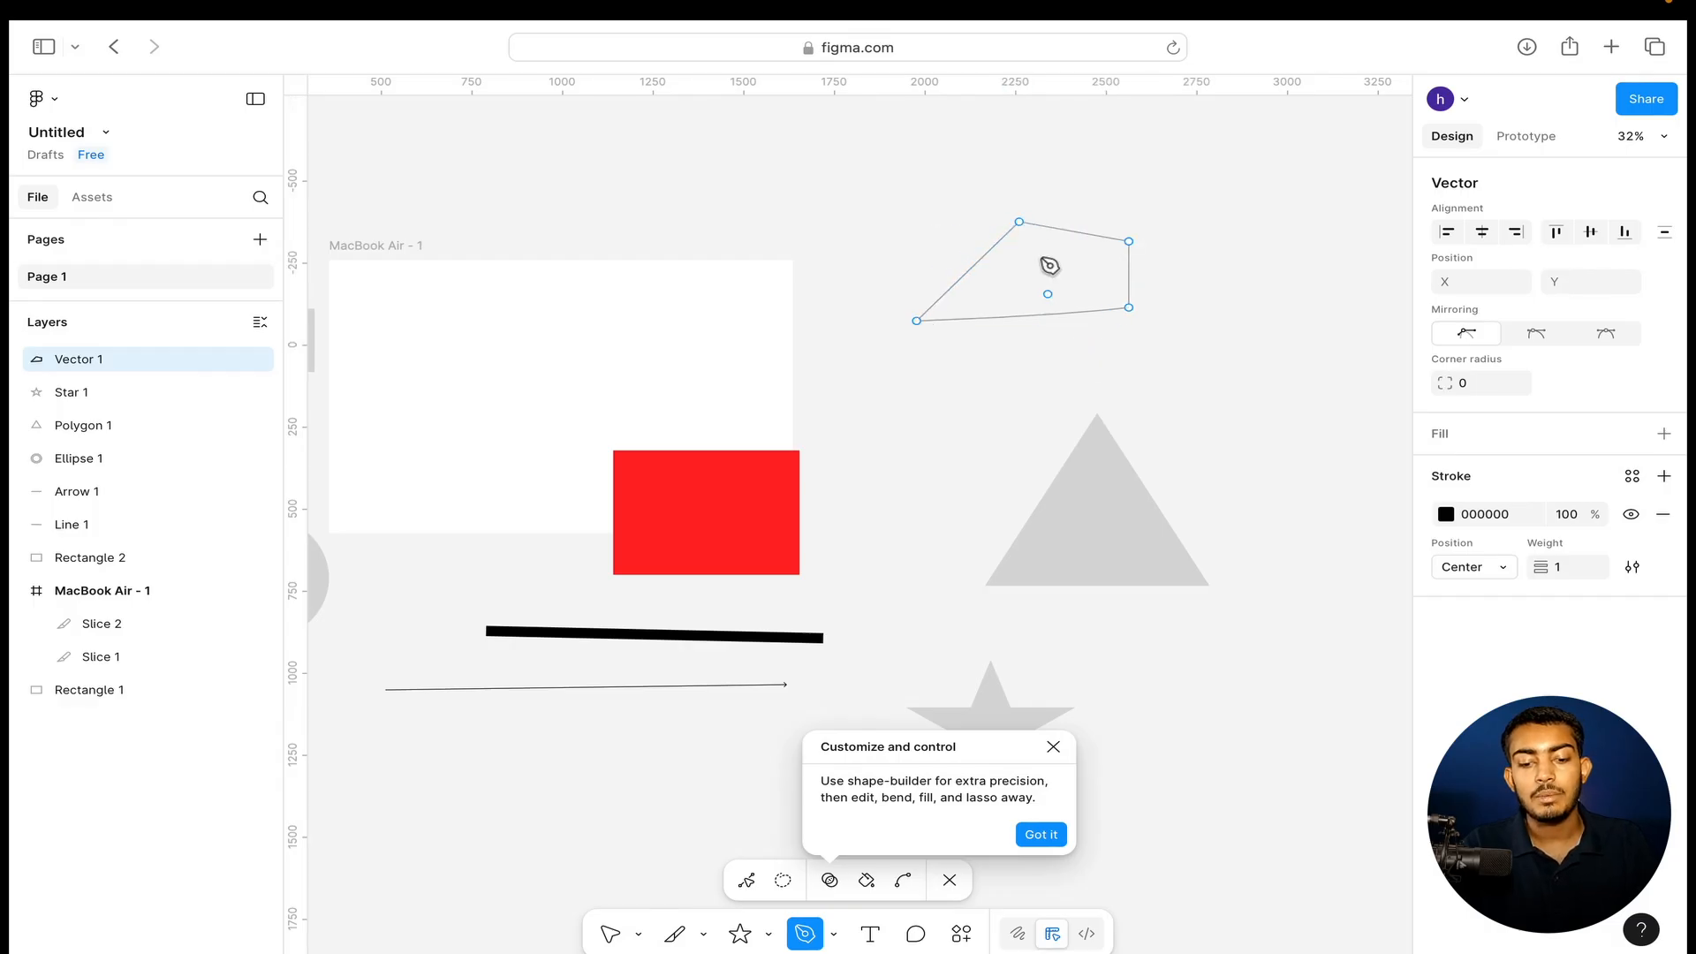
click(1148, 626)
click(1053, 747)
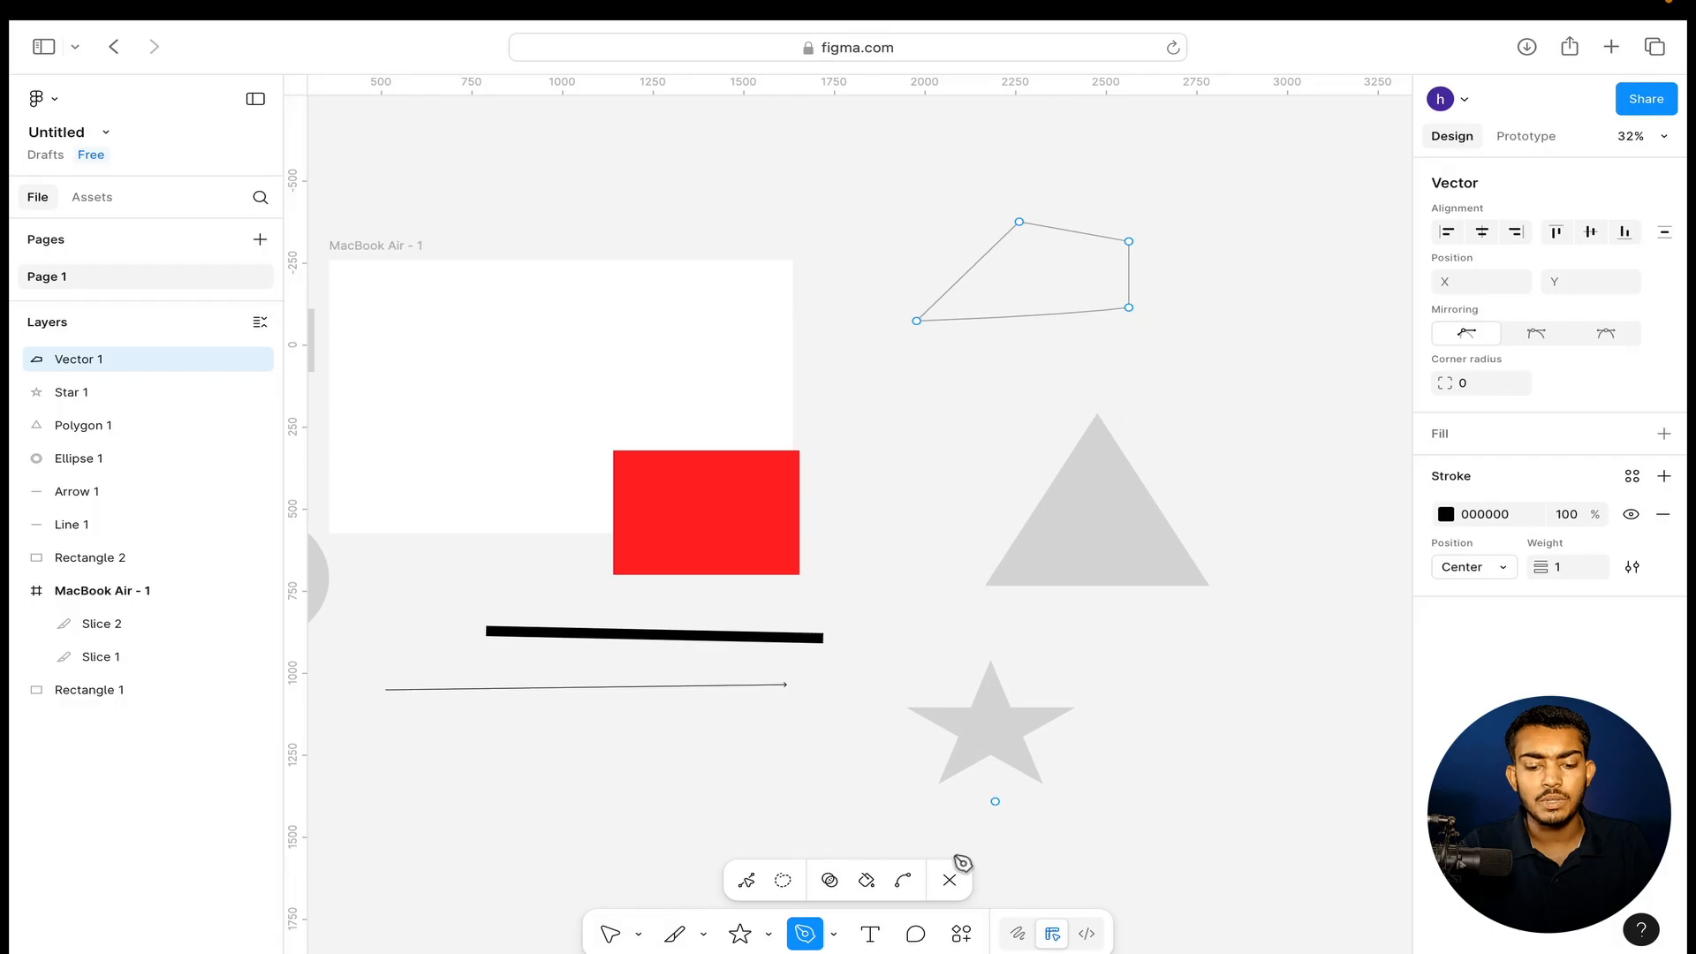
Fill the four-cornered pen shape with dark red D20303 using the paint bucket and leave vector editing.
click(866, 879)
click(1052, 283)
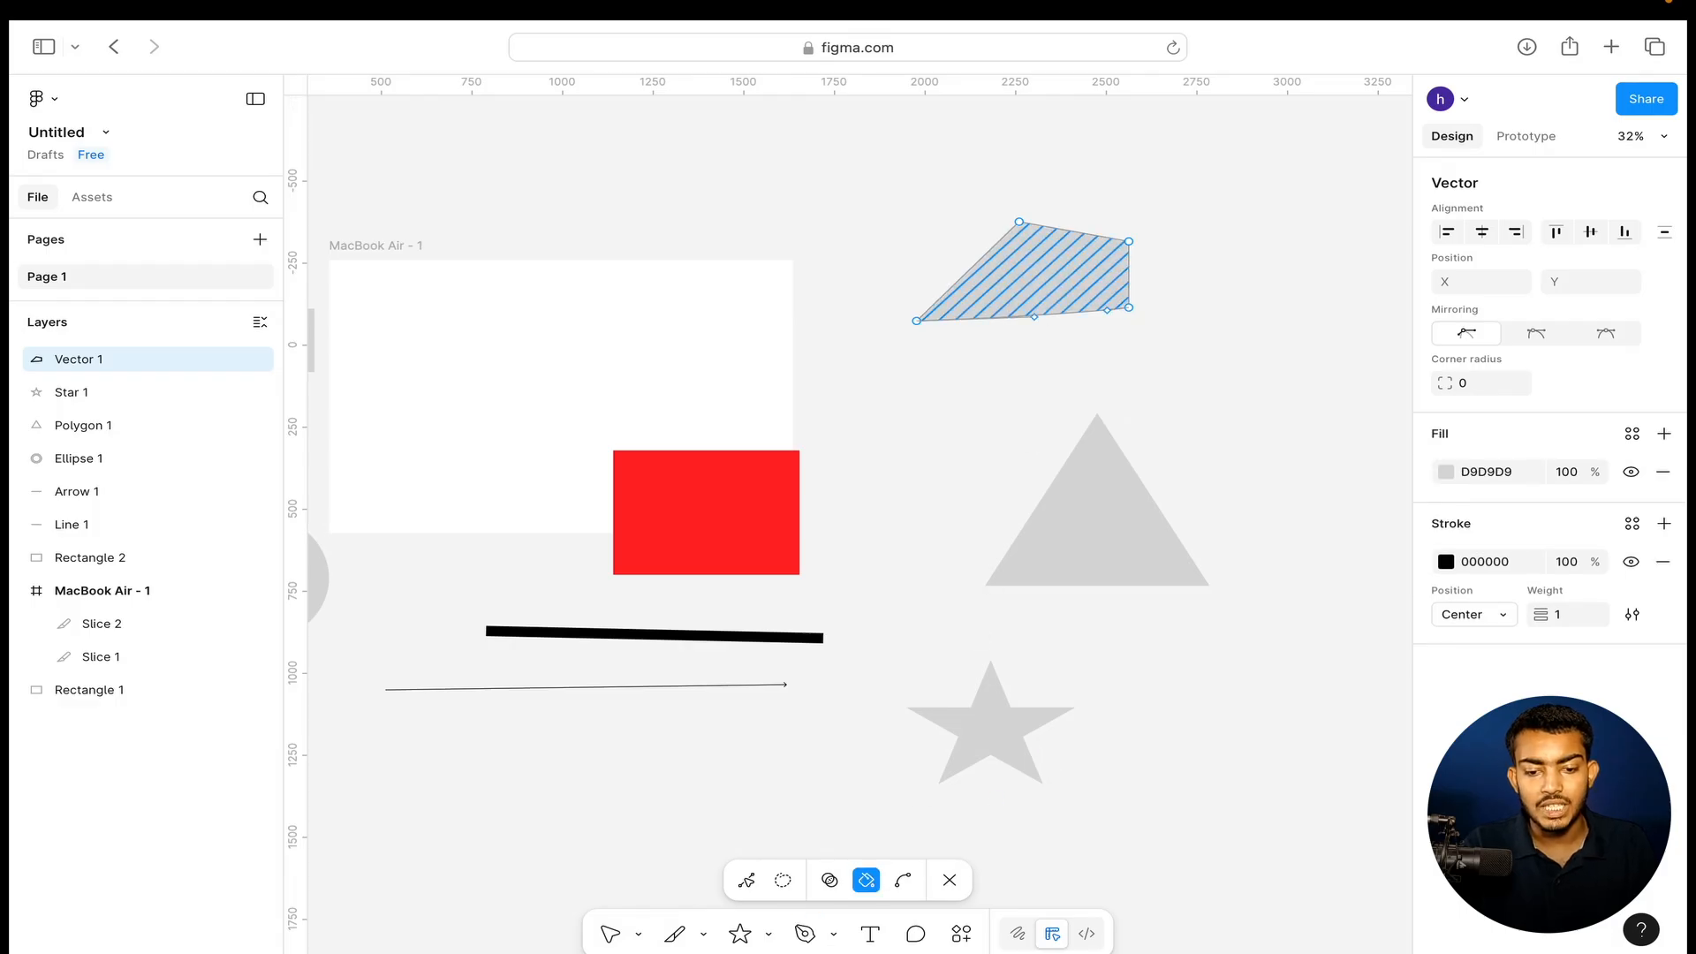
click(1446, 477)
drag(1298, 587, 1391, 579)
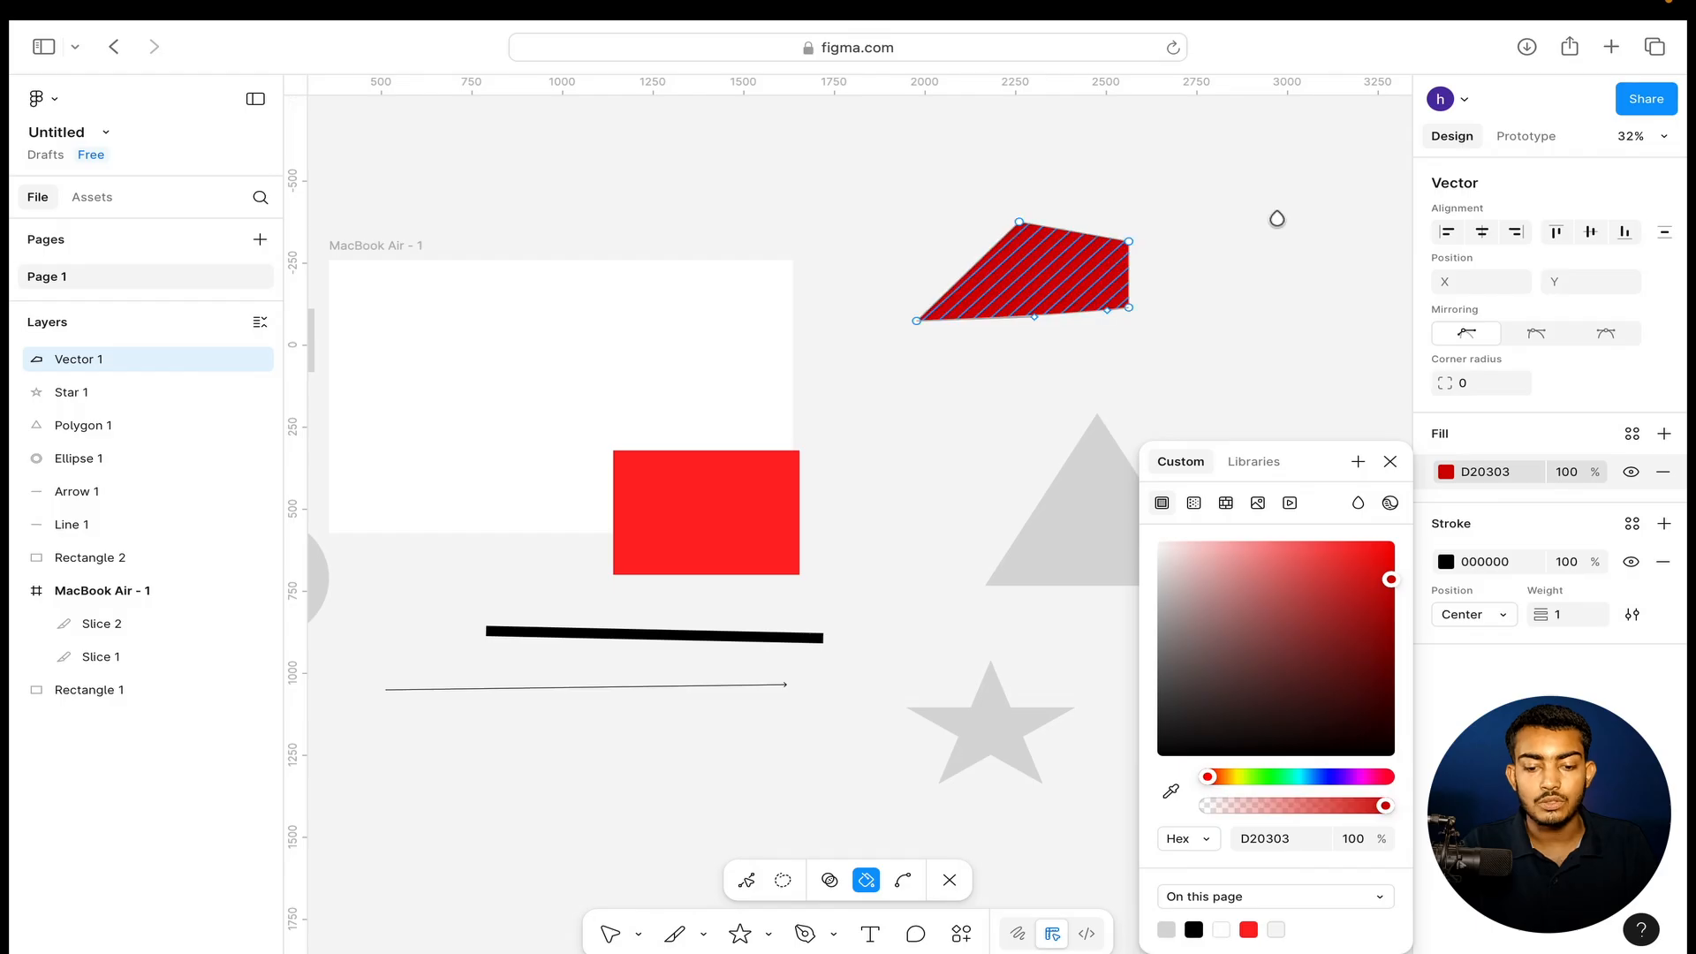
click(1390, 462)
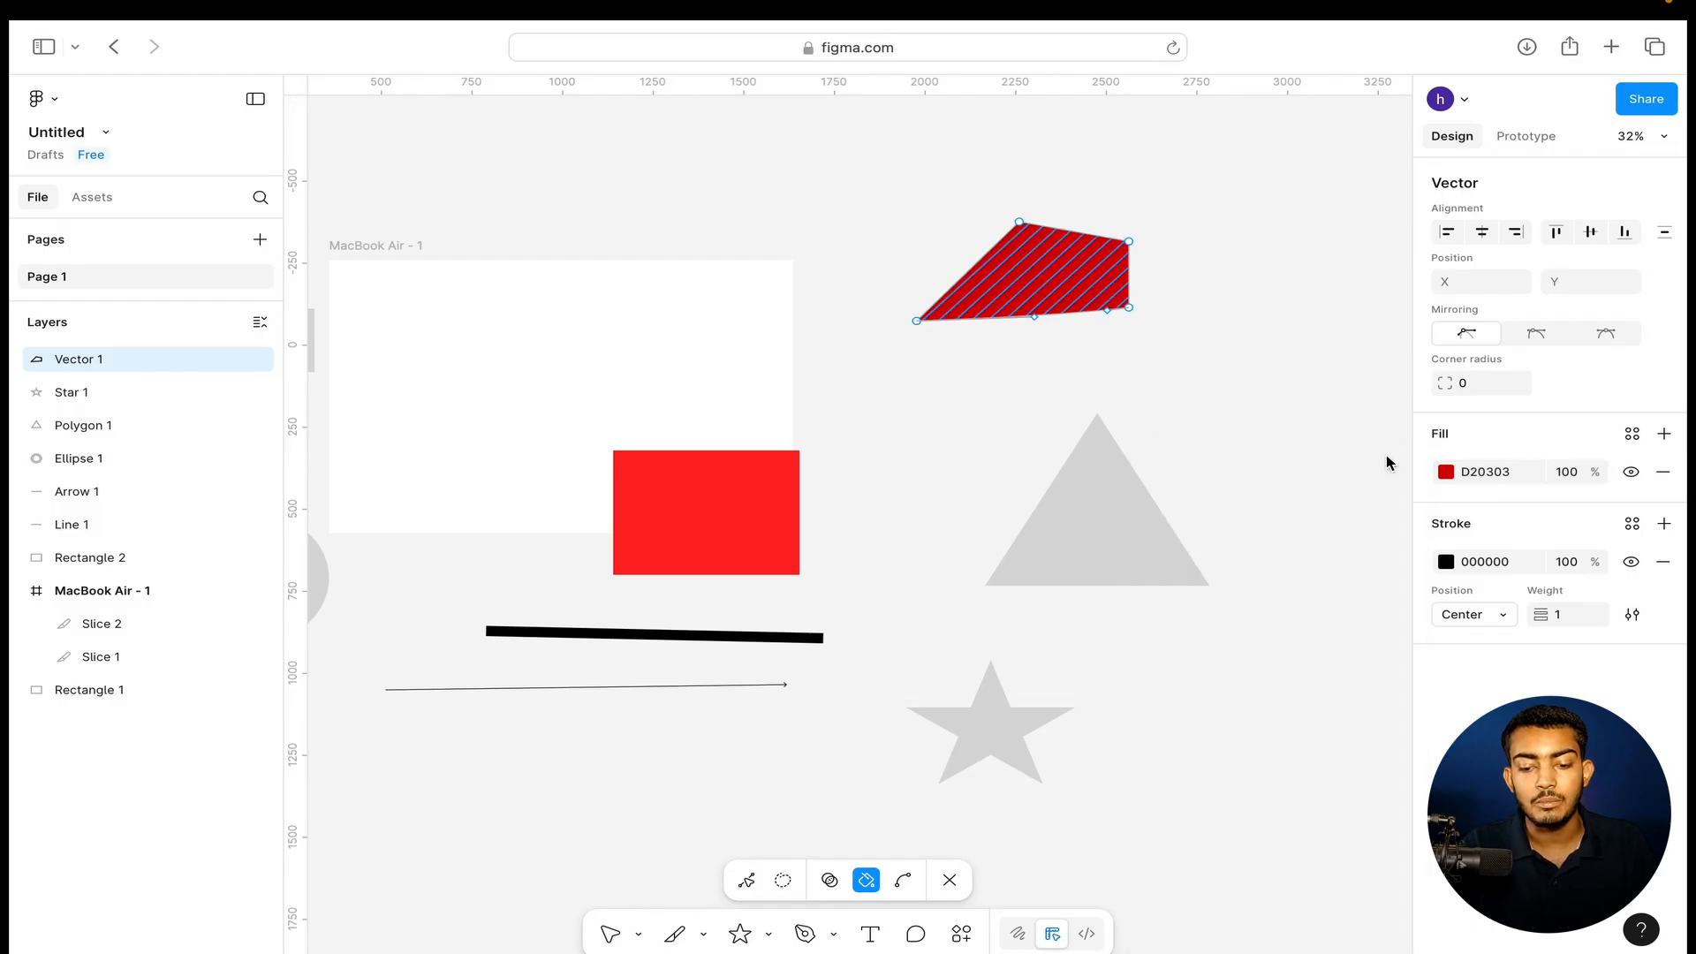
click(949, 880)
Sketch a small freehand star with the Pencil tool between the MacBook Air frame and the triangle.
click(804, 934)
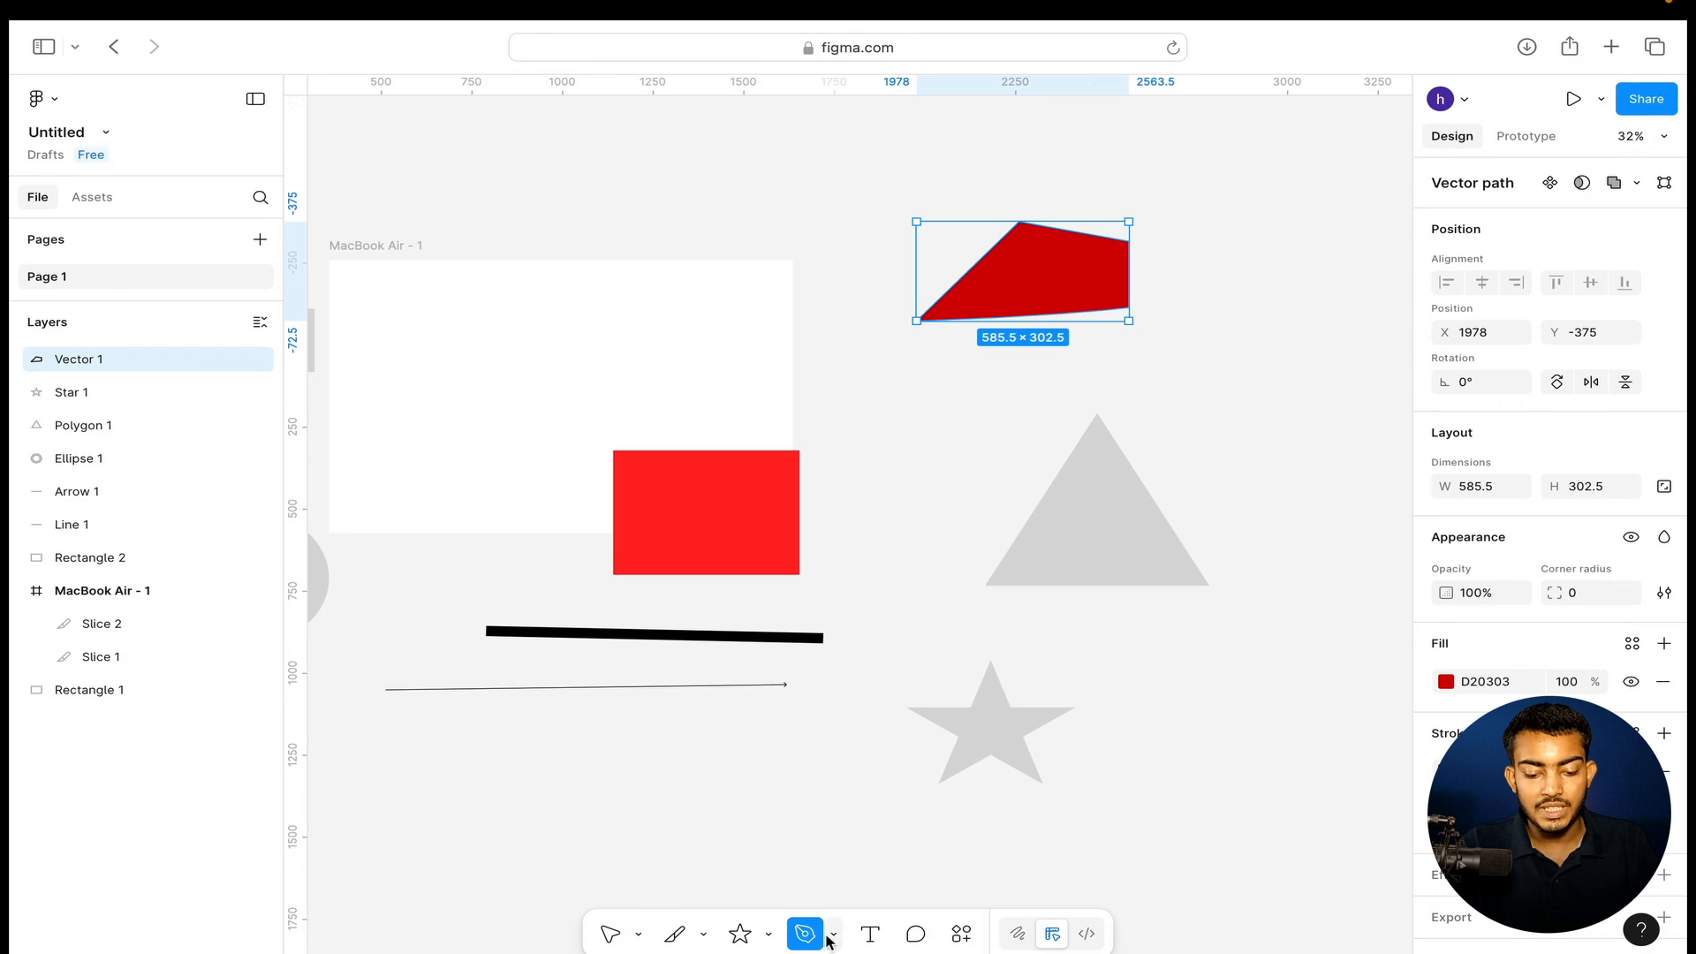
click(833, 934)
click(866, 890)
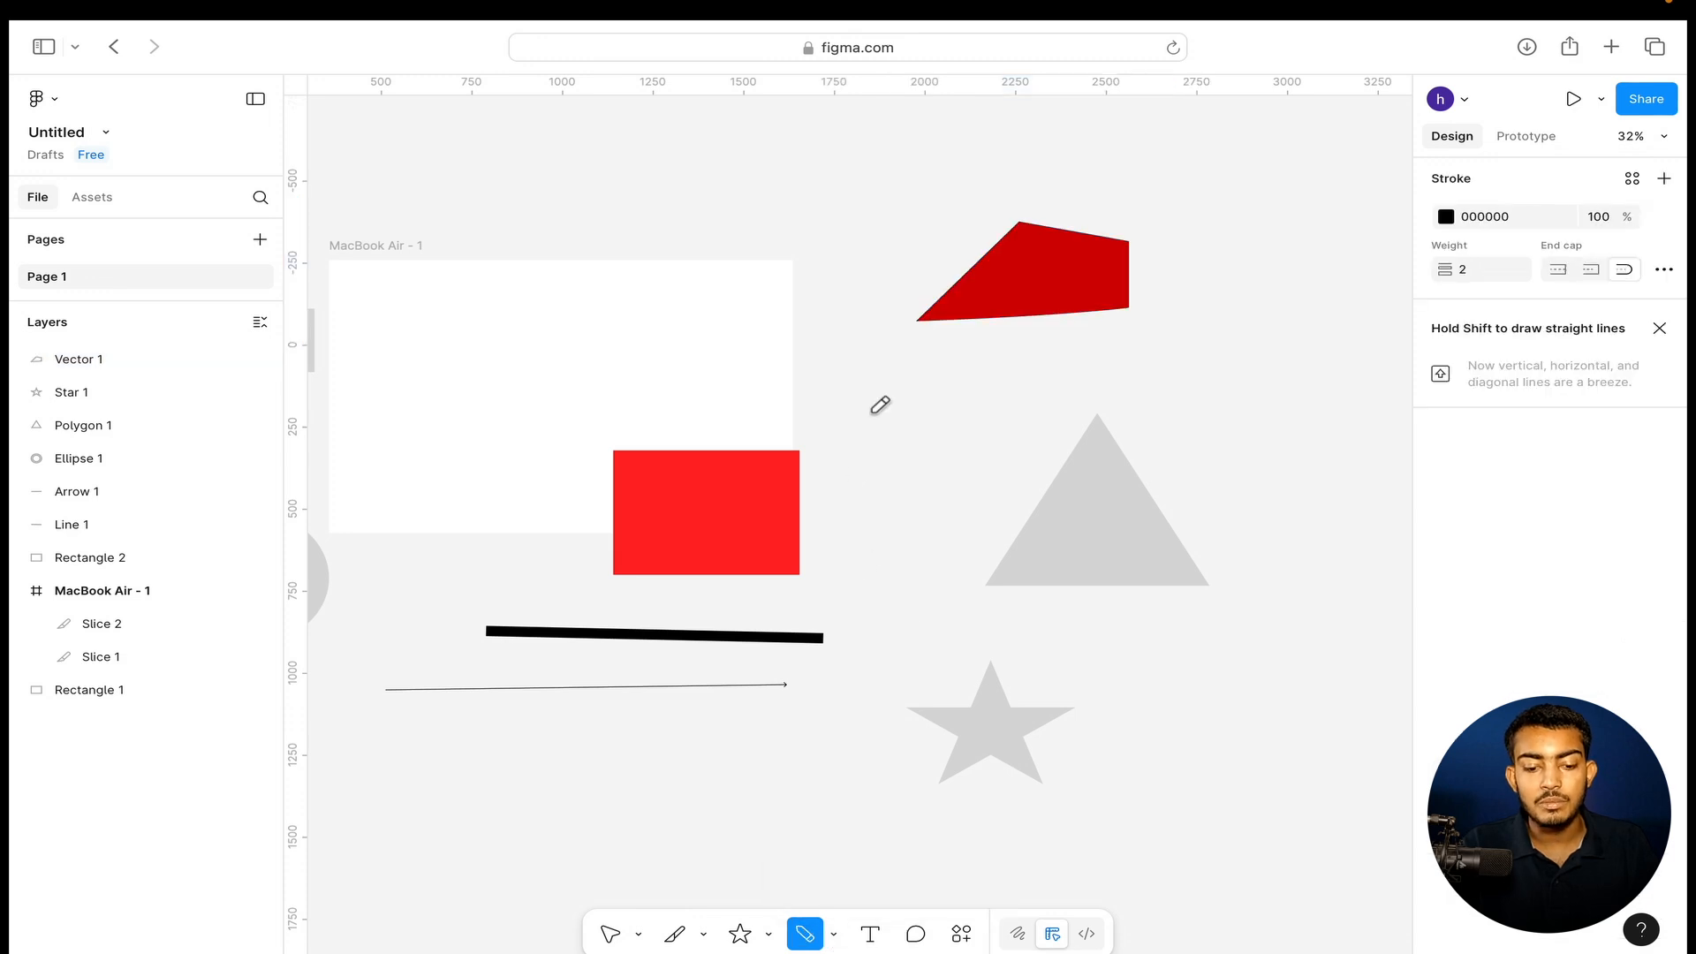
mouse_move(872, 409)
mouse_down()
mouse_move(873, 463)
mouse_move(917, 424)
mouse_move(848, 437)
mouse_move(894, 461)
mouse_move(873, 413)
mouse_up()
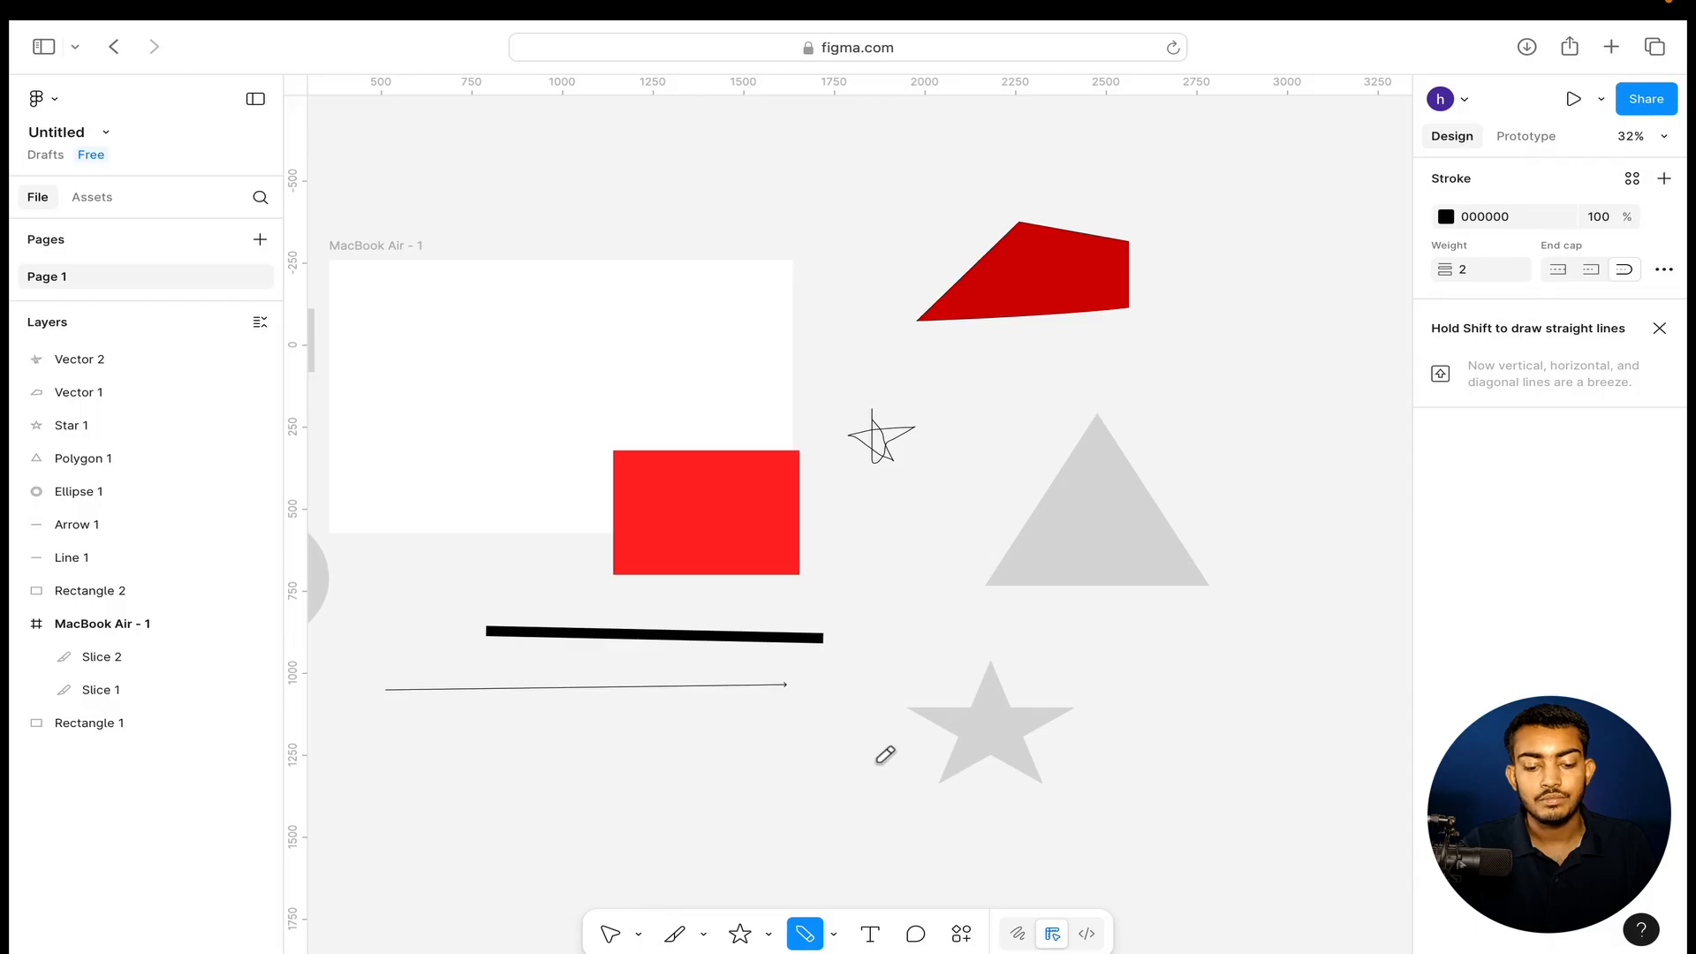
click(833, 934)
Add a text layer containing a first name on the canvas between the pen shape and the freehand star.
click(870, 933)
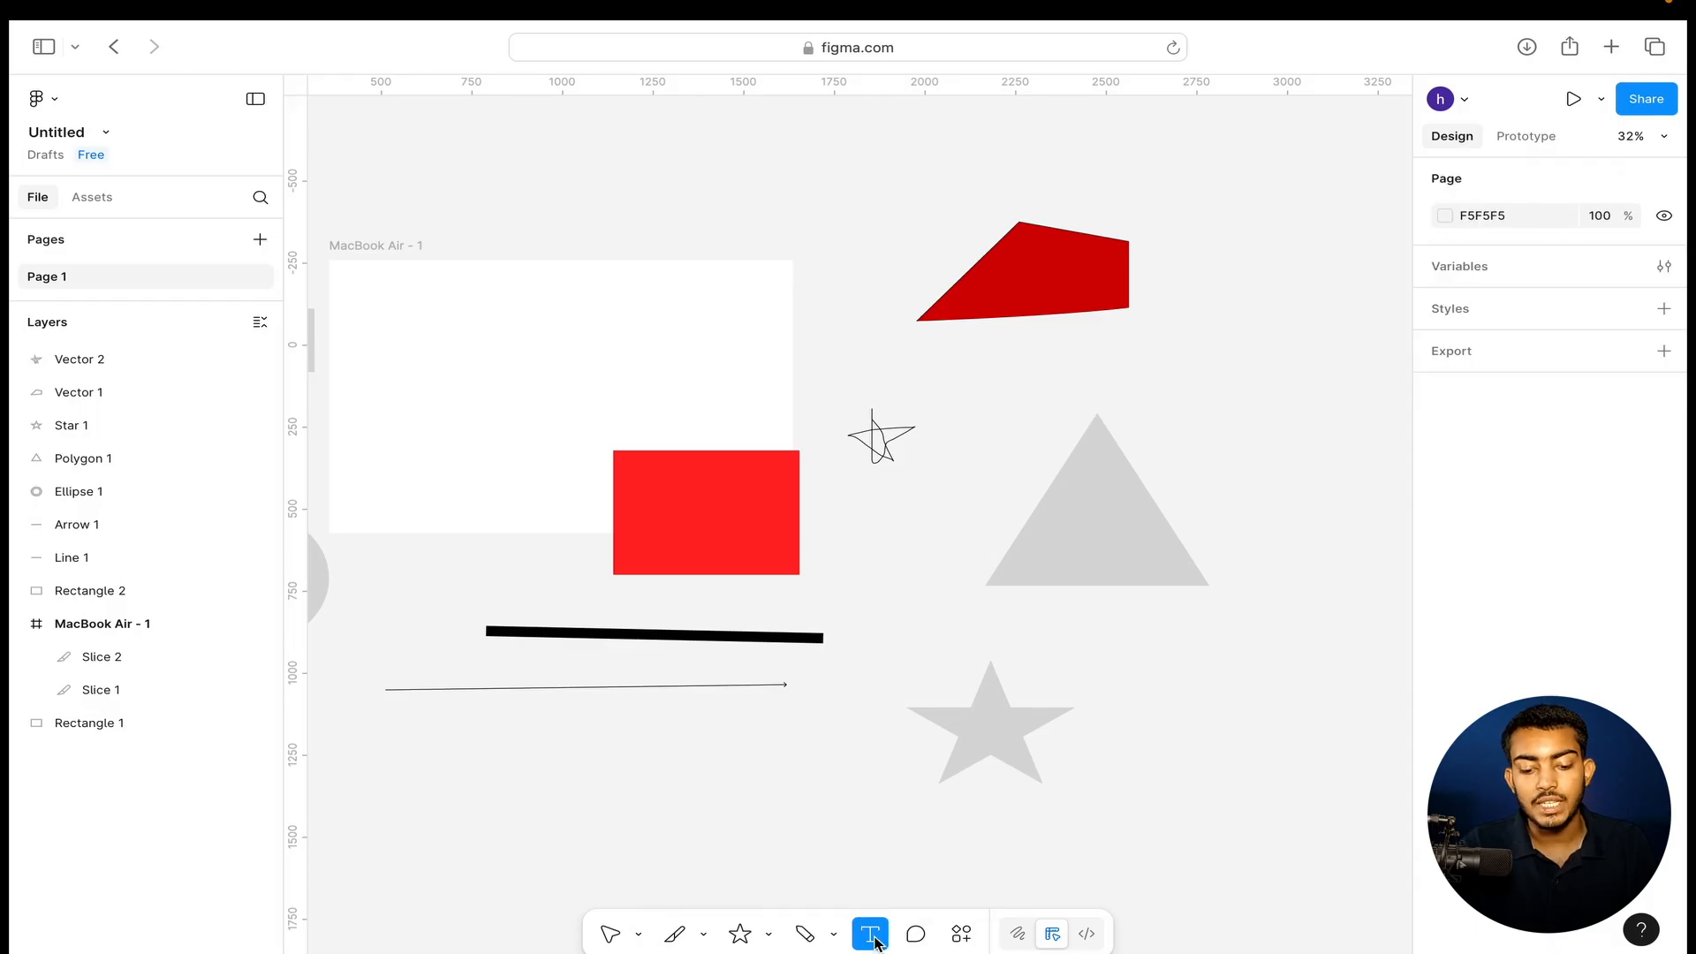
click(933, 382)
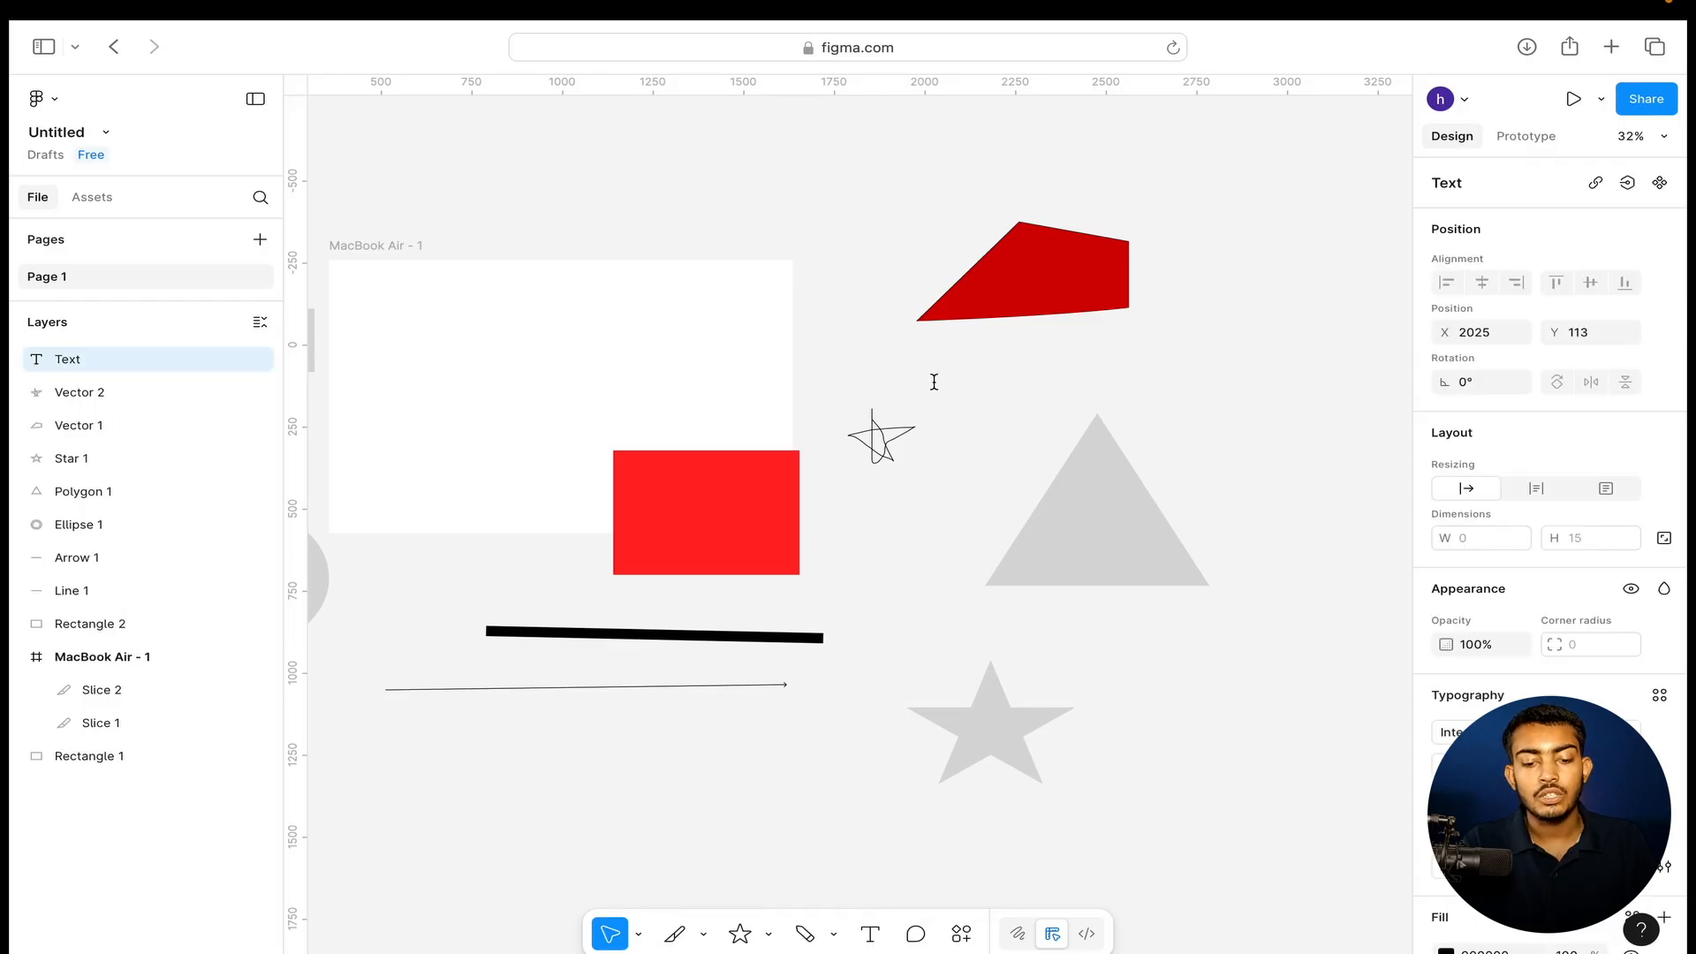
text(hars)
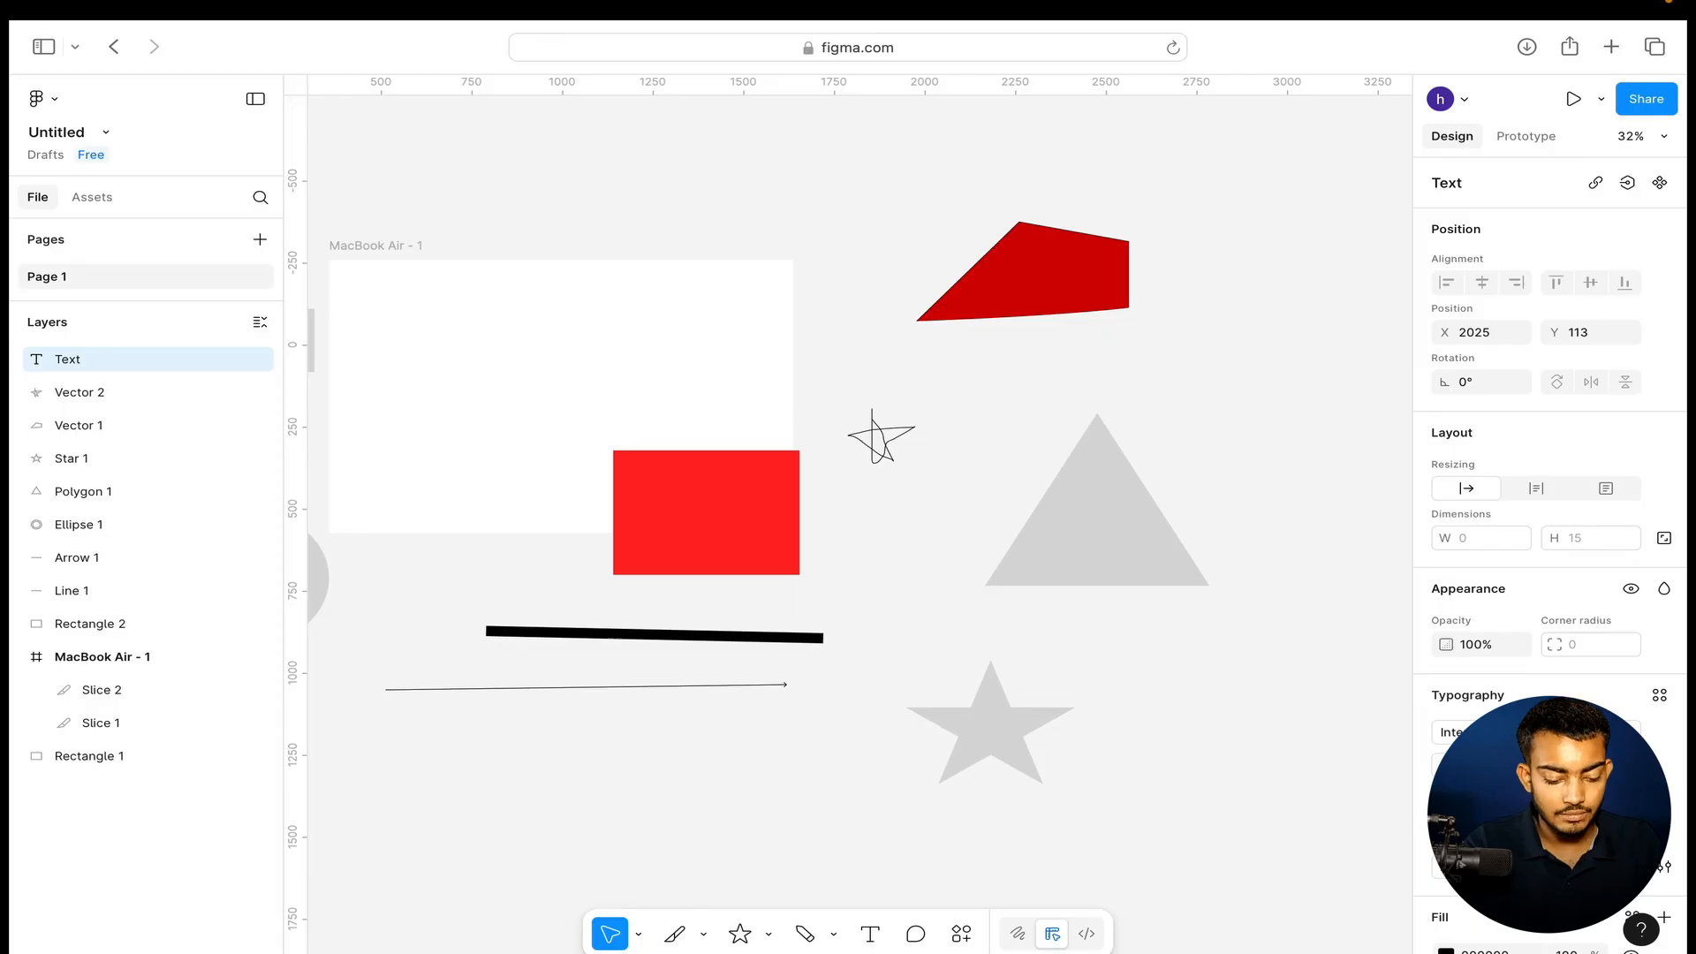
text(h)
Examine the new text layer up close together with its typography settings.
scroll(1049, 409, up, 10)
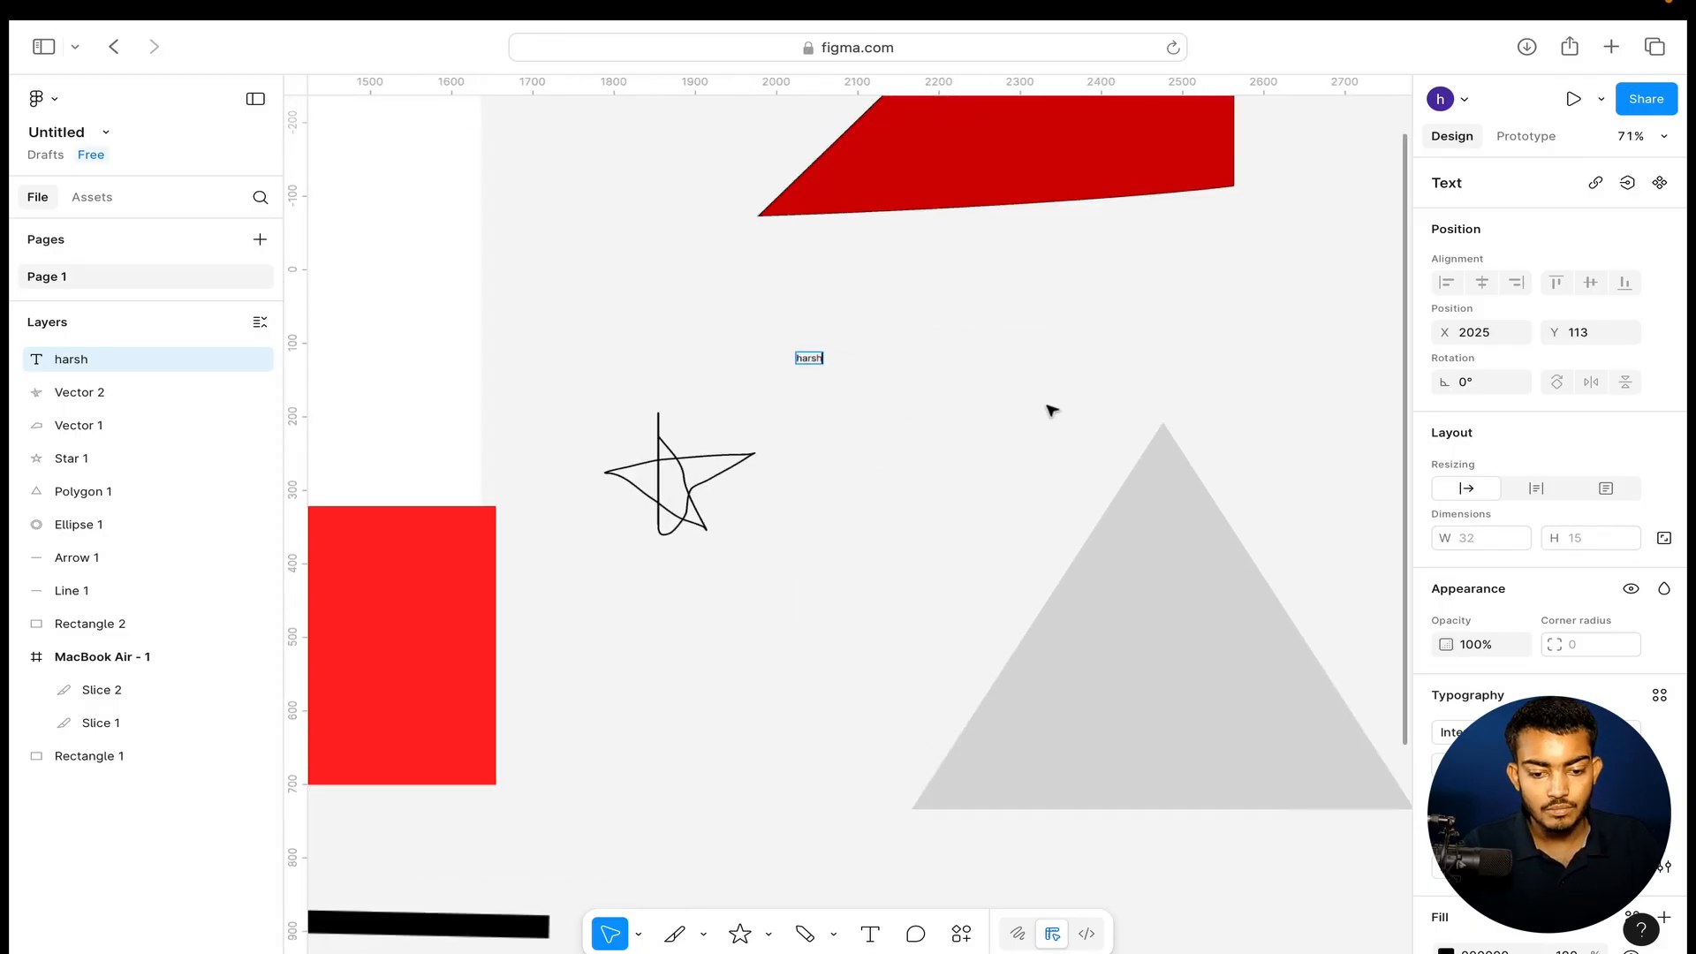
scroll(1051, 409, left, 5)
scroll(1051, 408, up, 3)
scroll(1051, 408, down, 2)
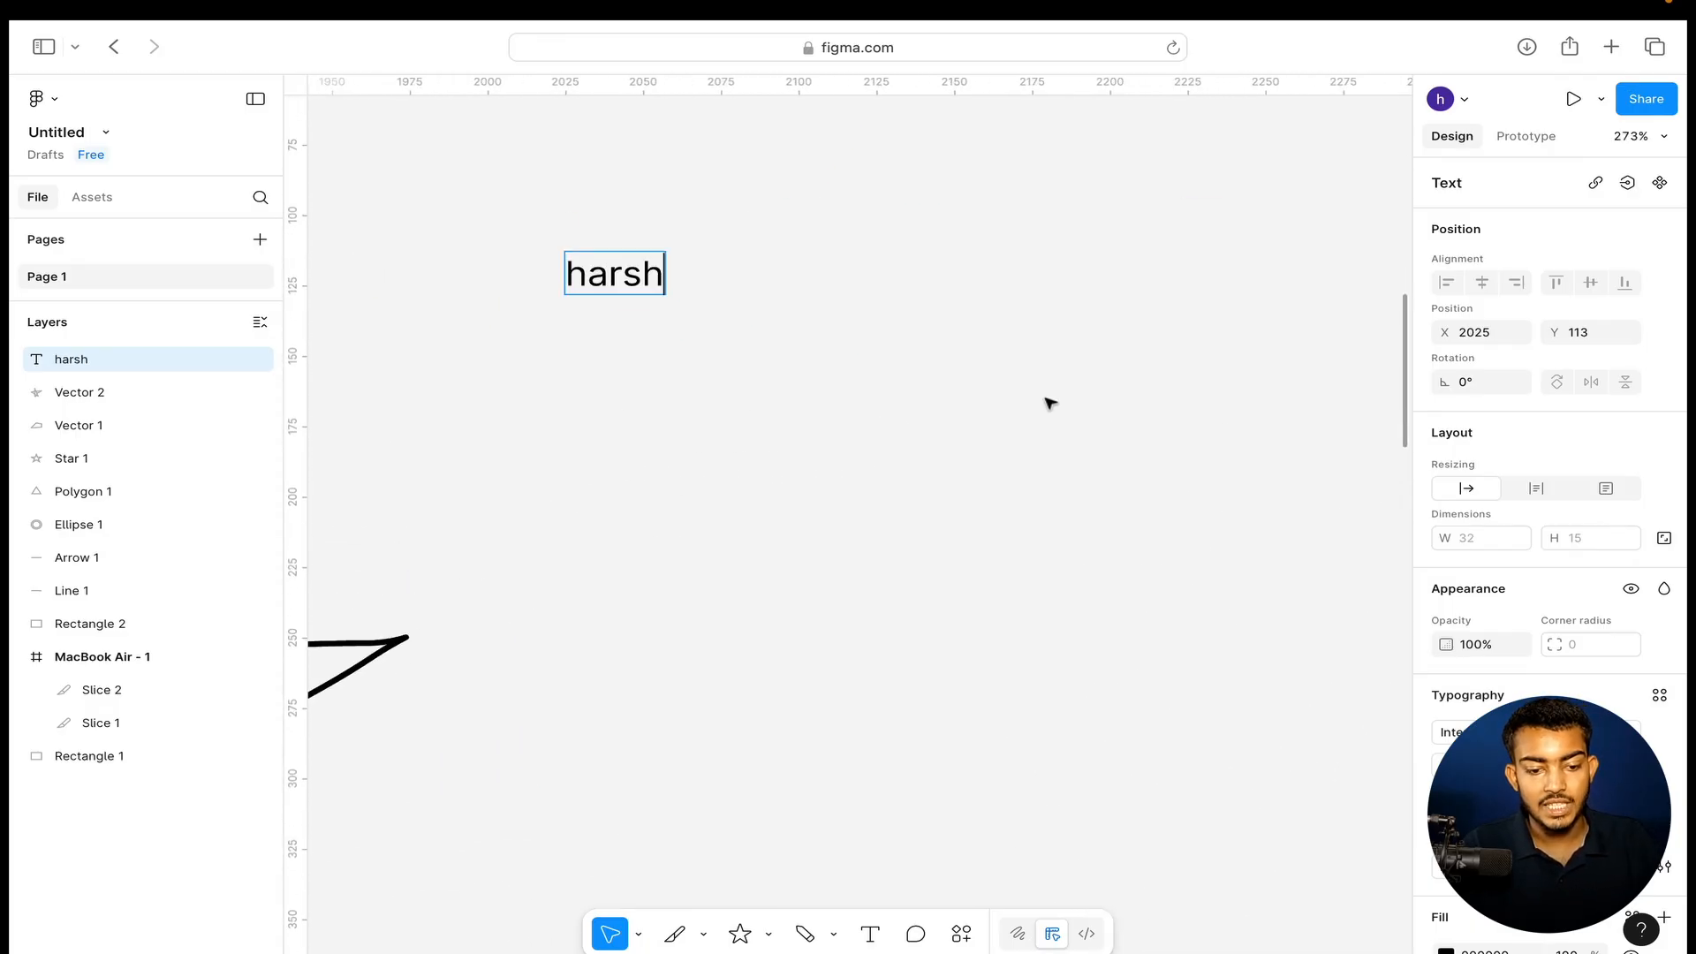
scroll(1051, 406, left, 5)
scroll(1049, 402, down, 3)
scroll(1048, 400, left, 2)
scroll(1048, 399, right, 3)
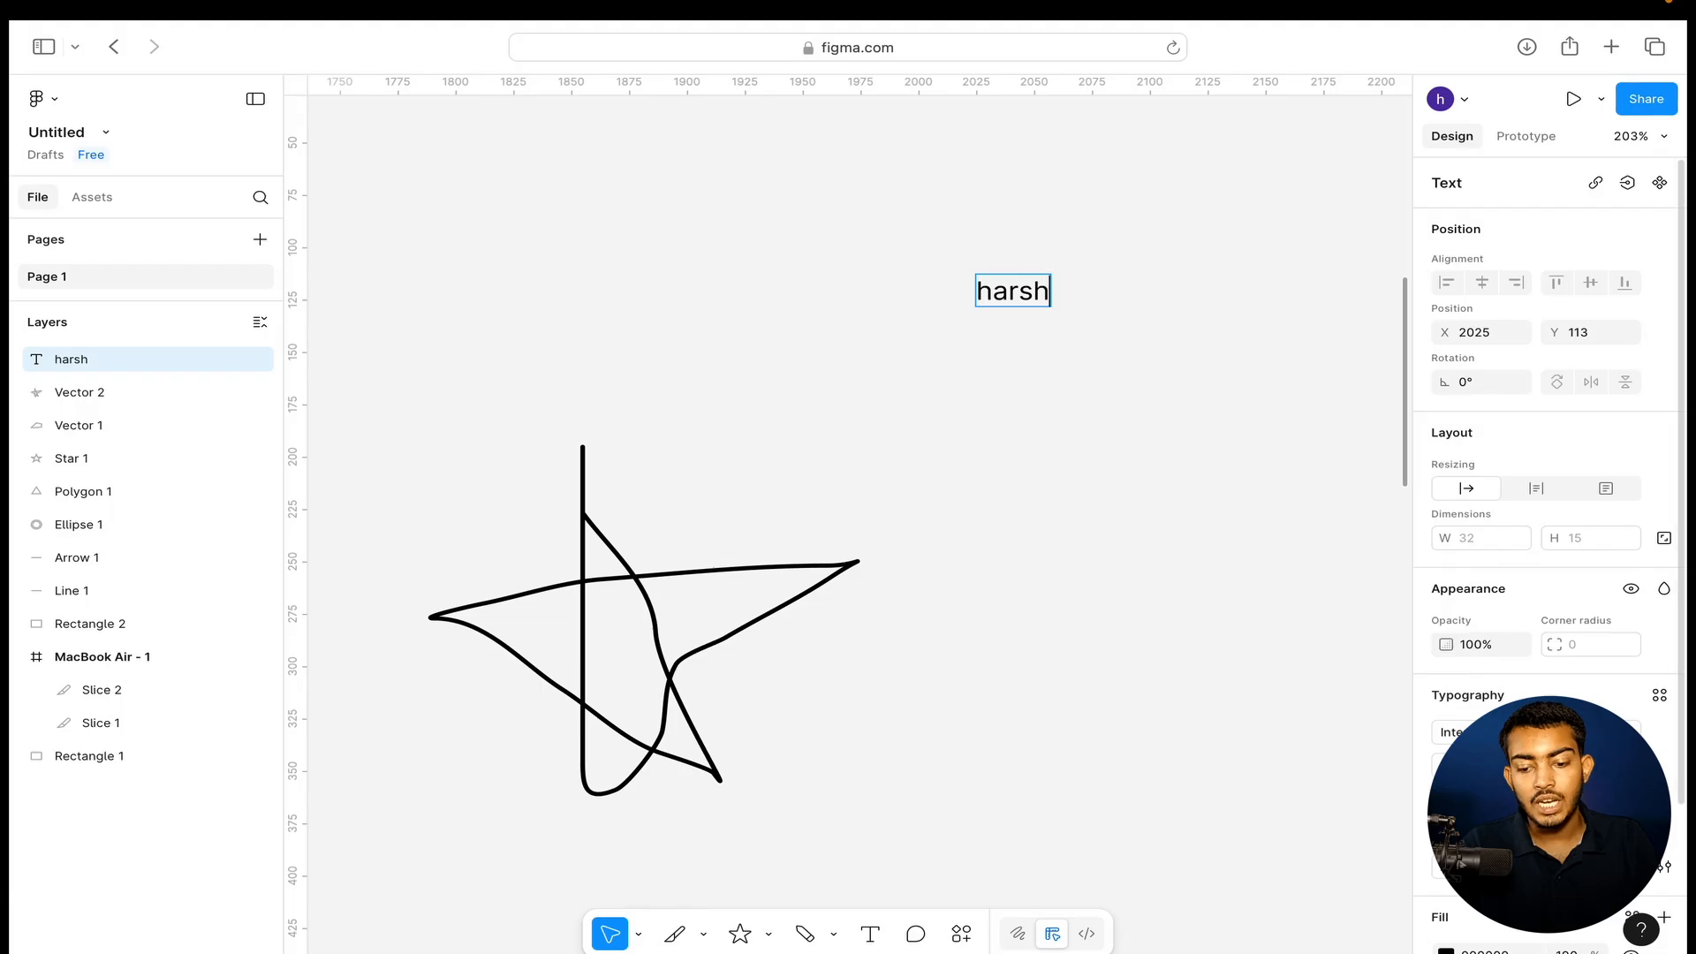
scroll(1542, 695, down, 3)
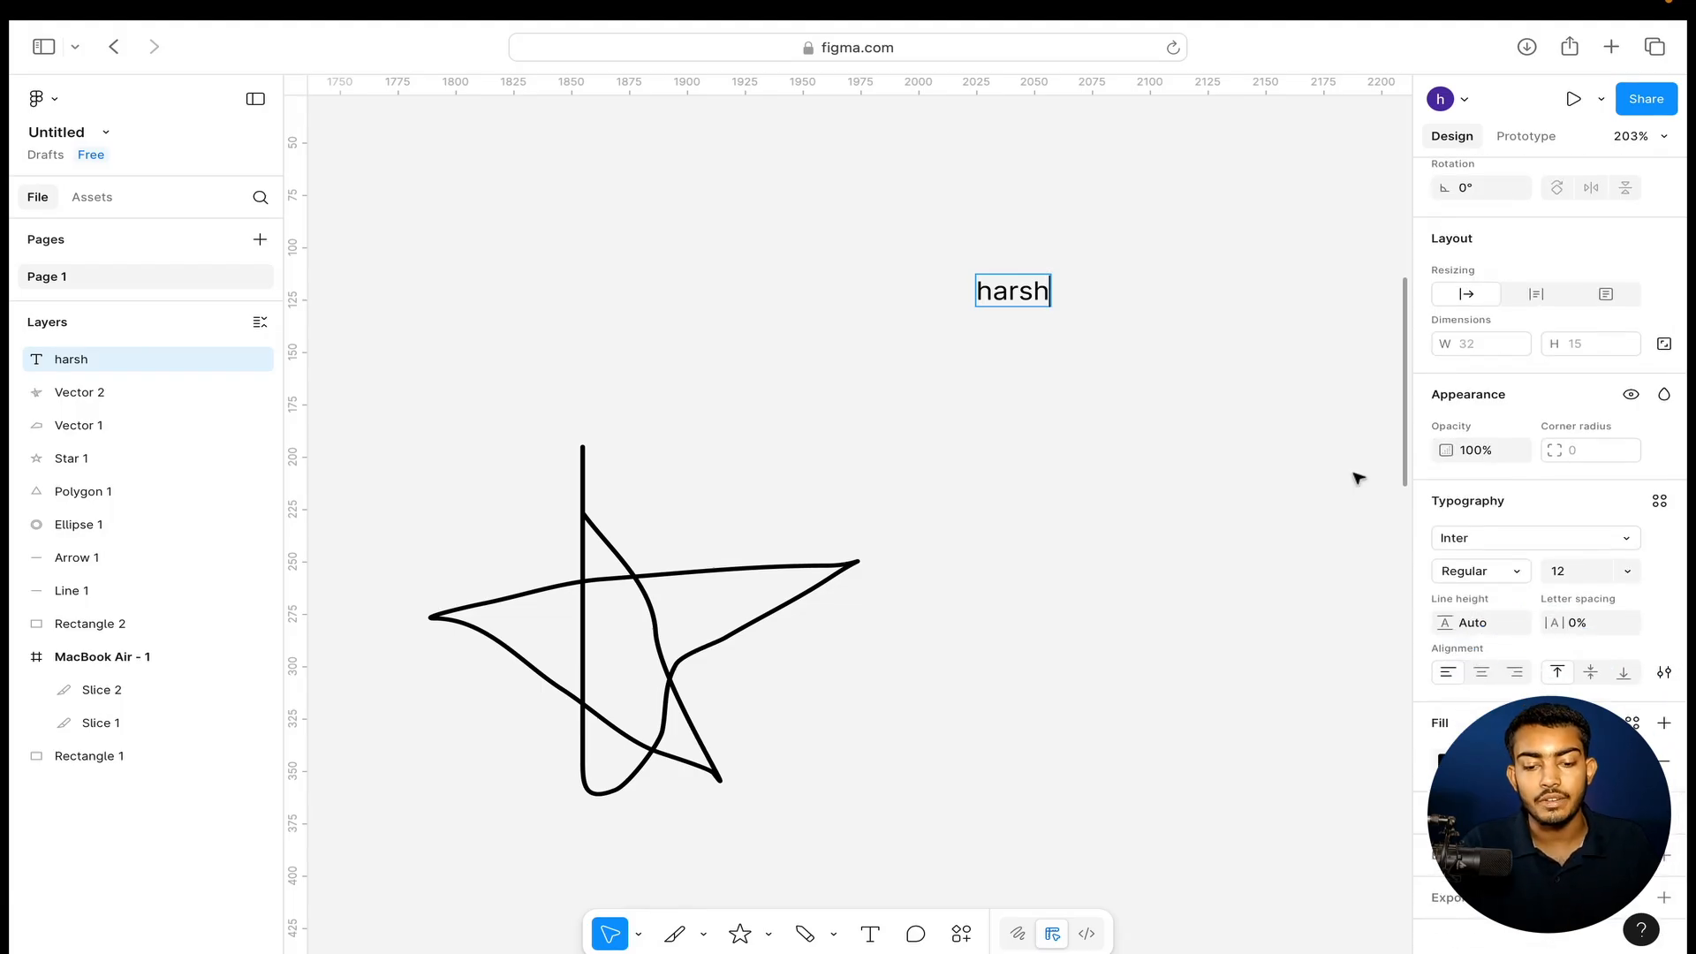
Start a comment at the MacBook Air frame's upper-right corner reading "bhai ye phone nahi sahi".
click(915, 934)
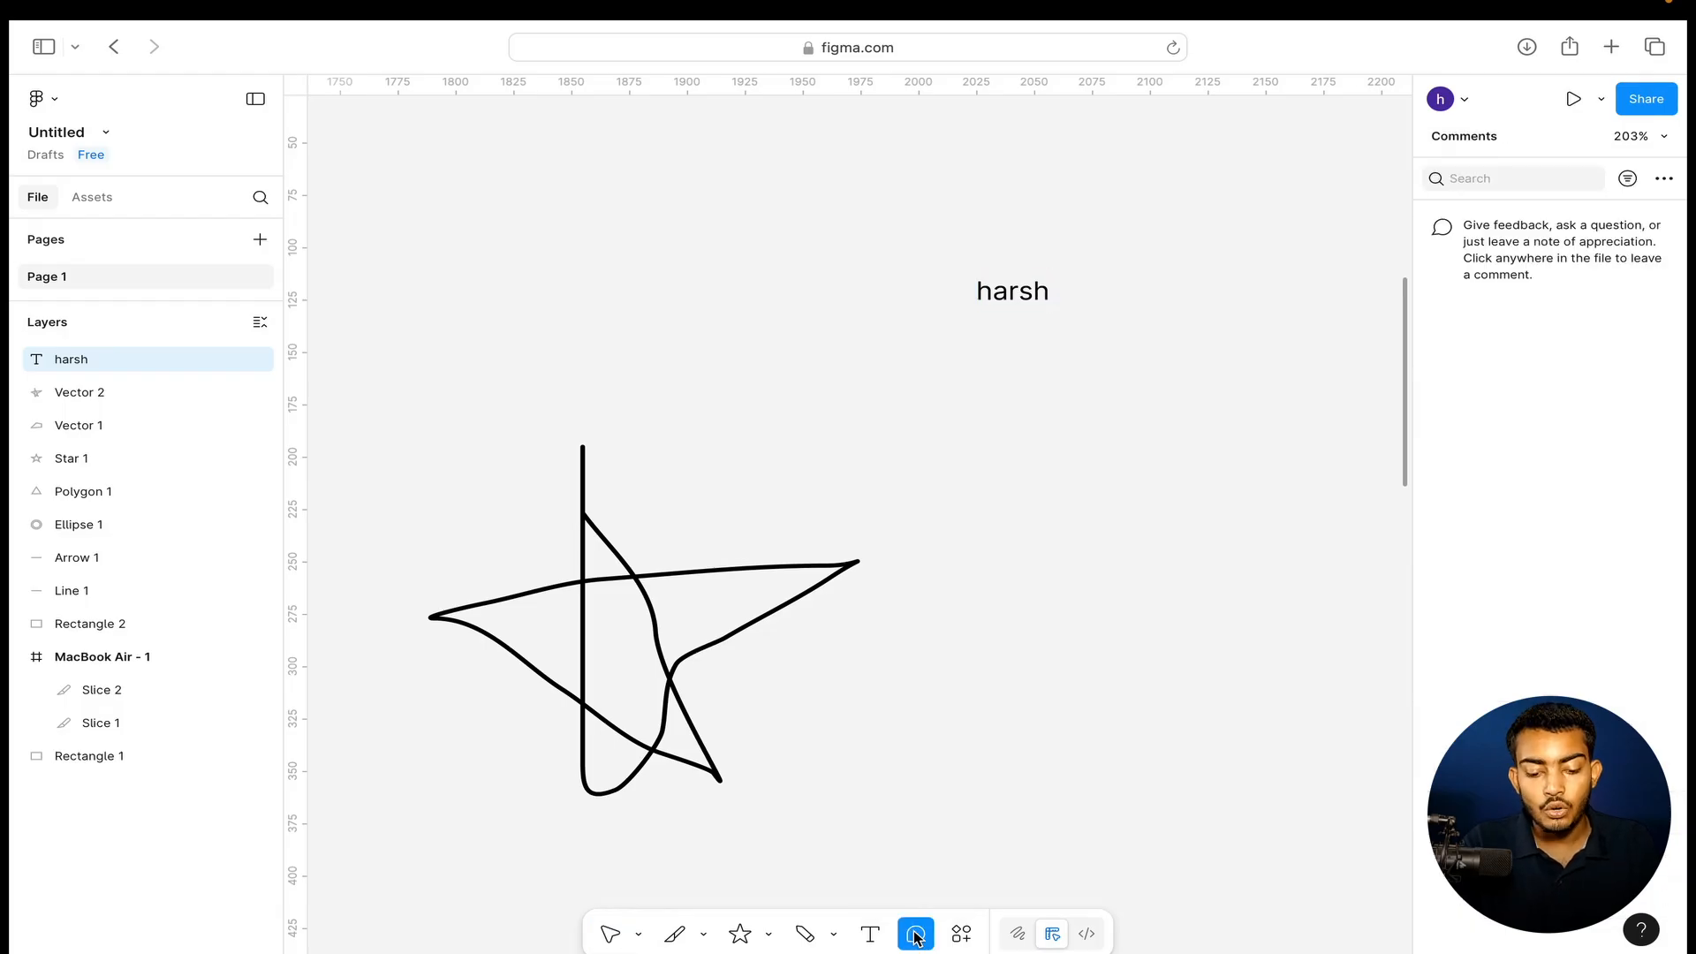
key(shift+1)
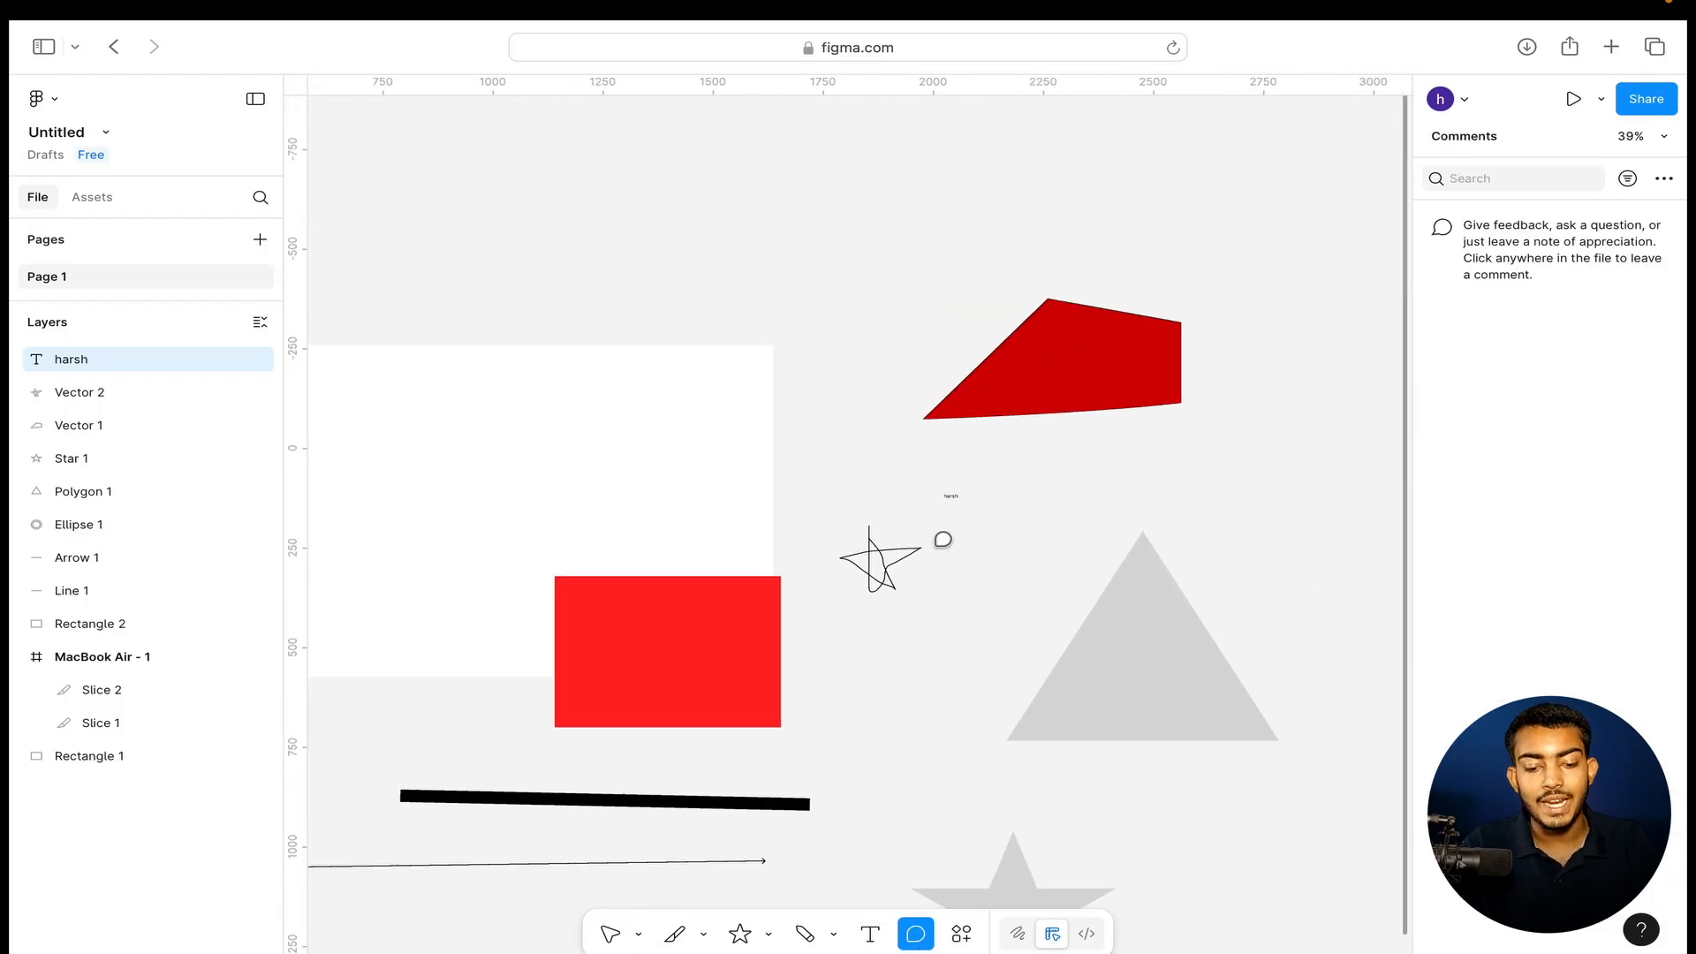
scroll(943, 539, down, 3)
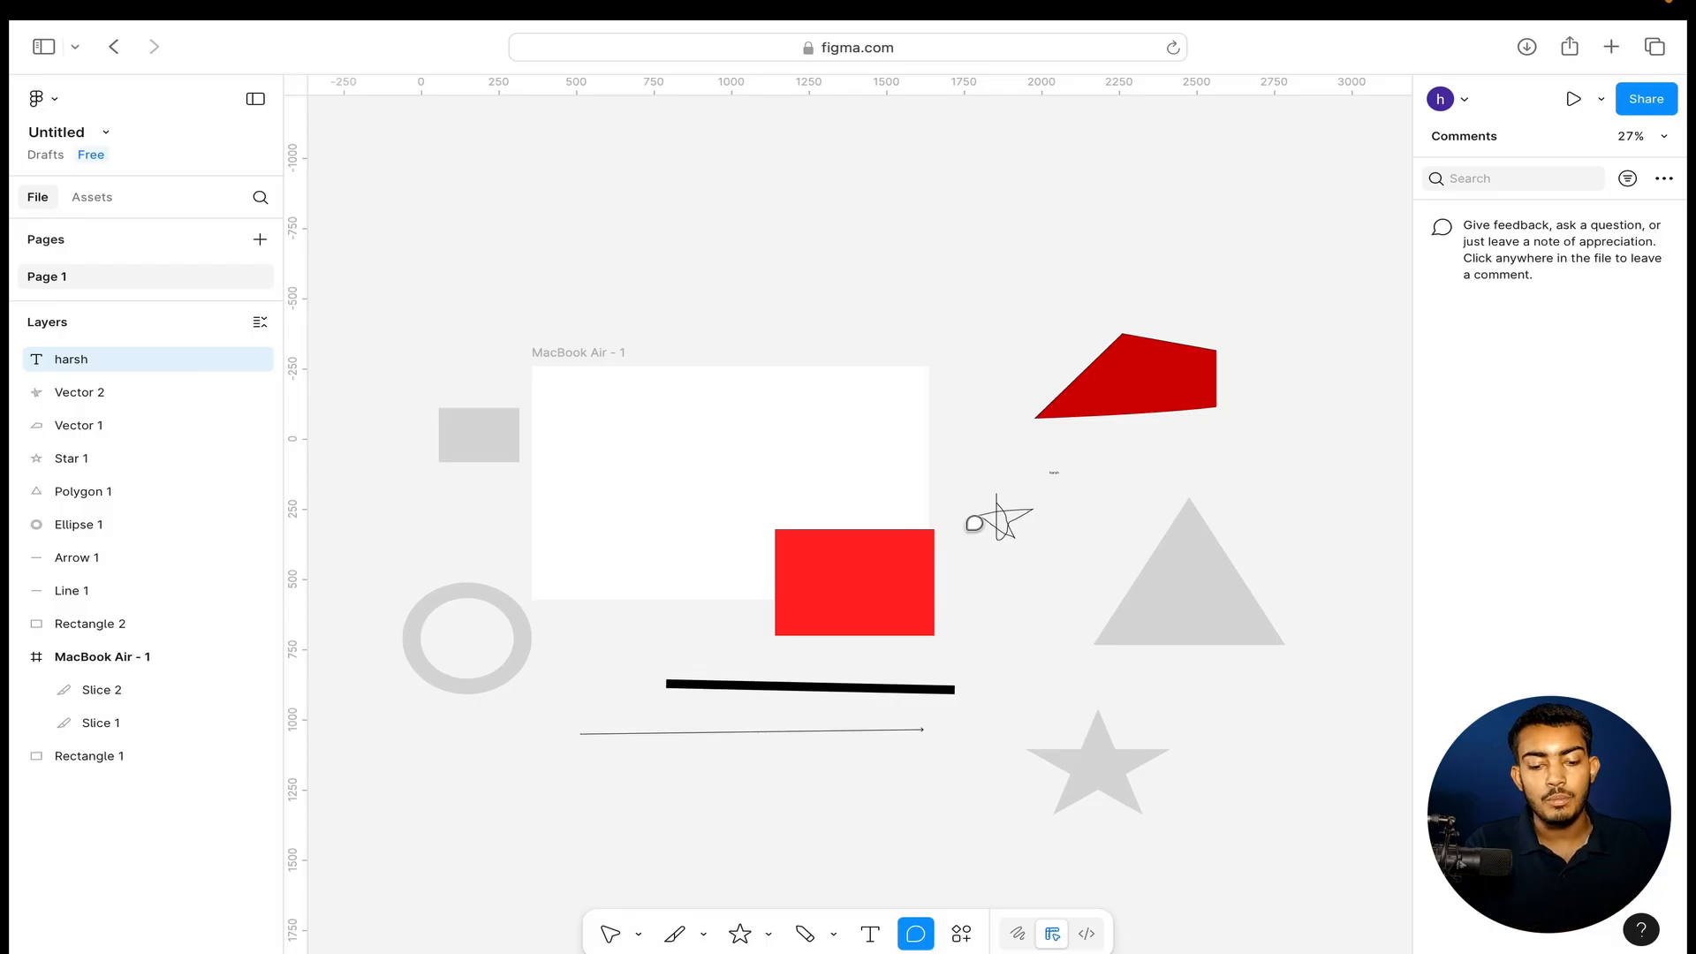
click(942, 362)
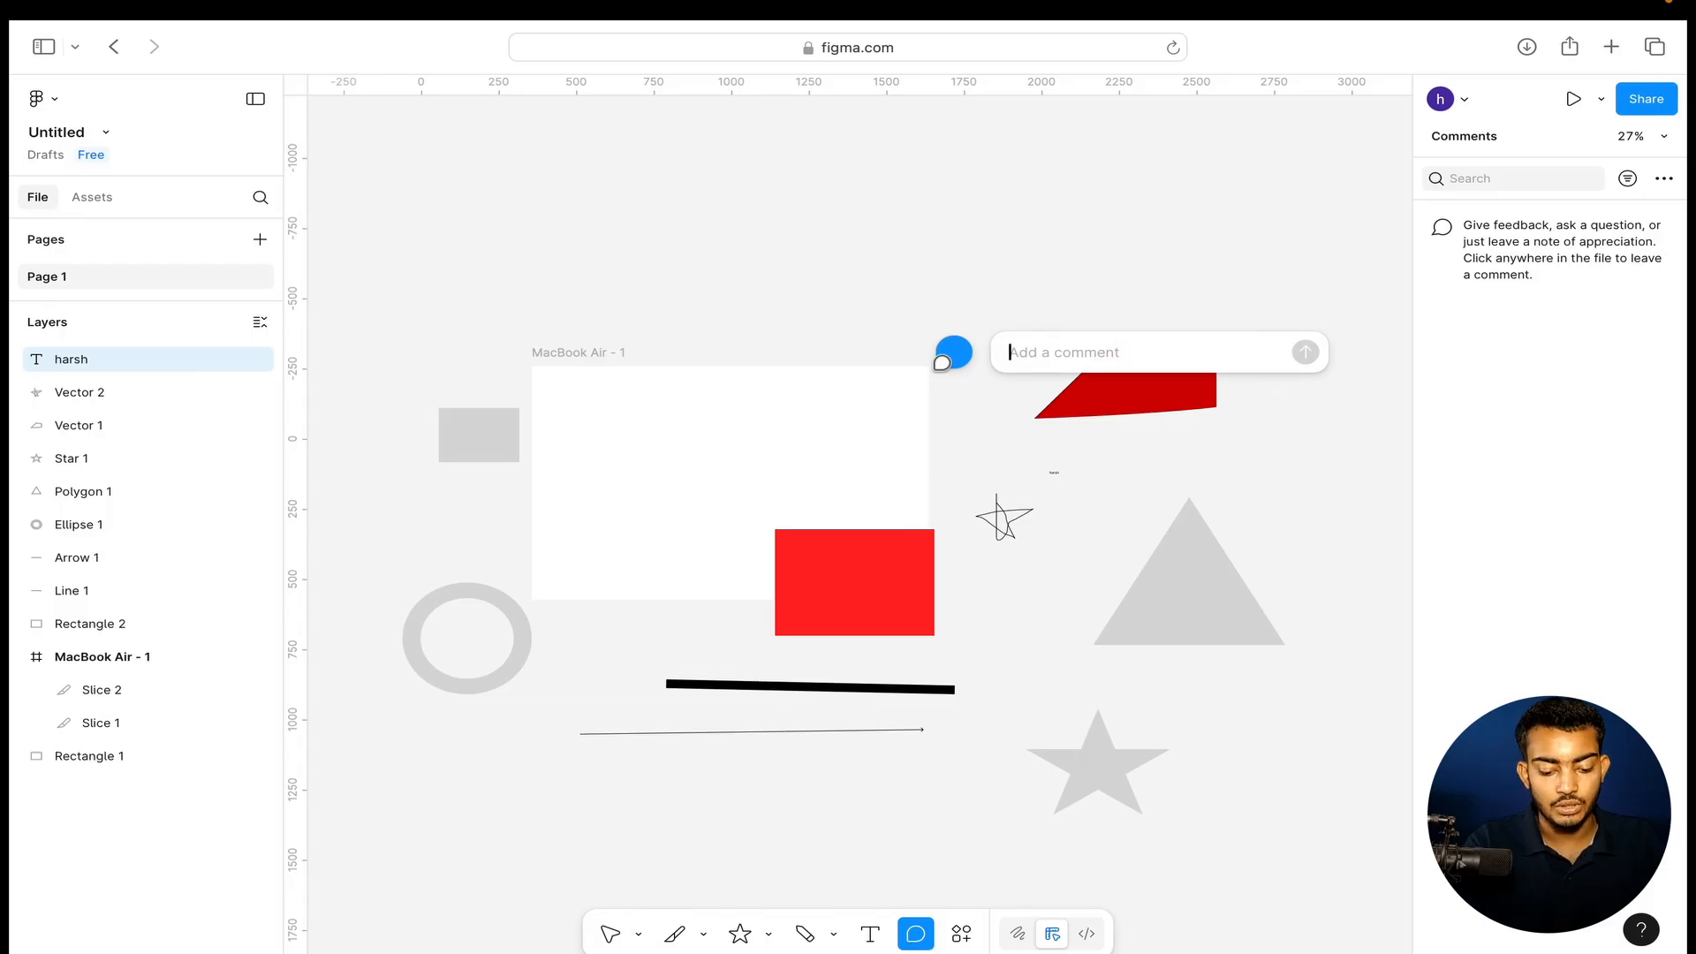
text(bhai ye )
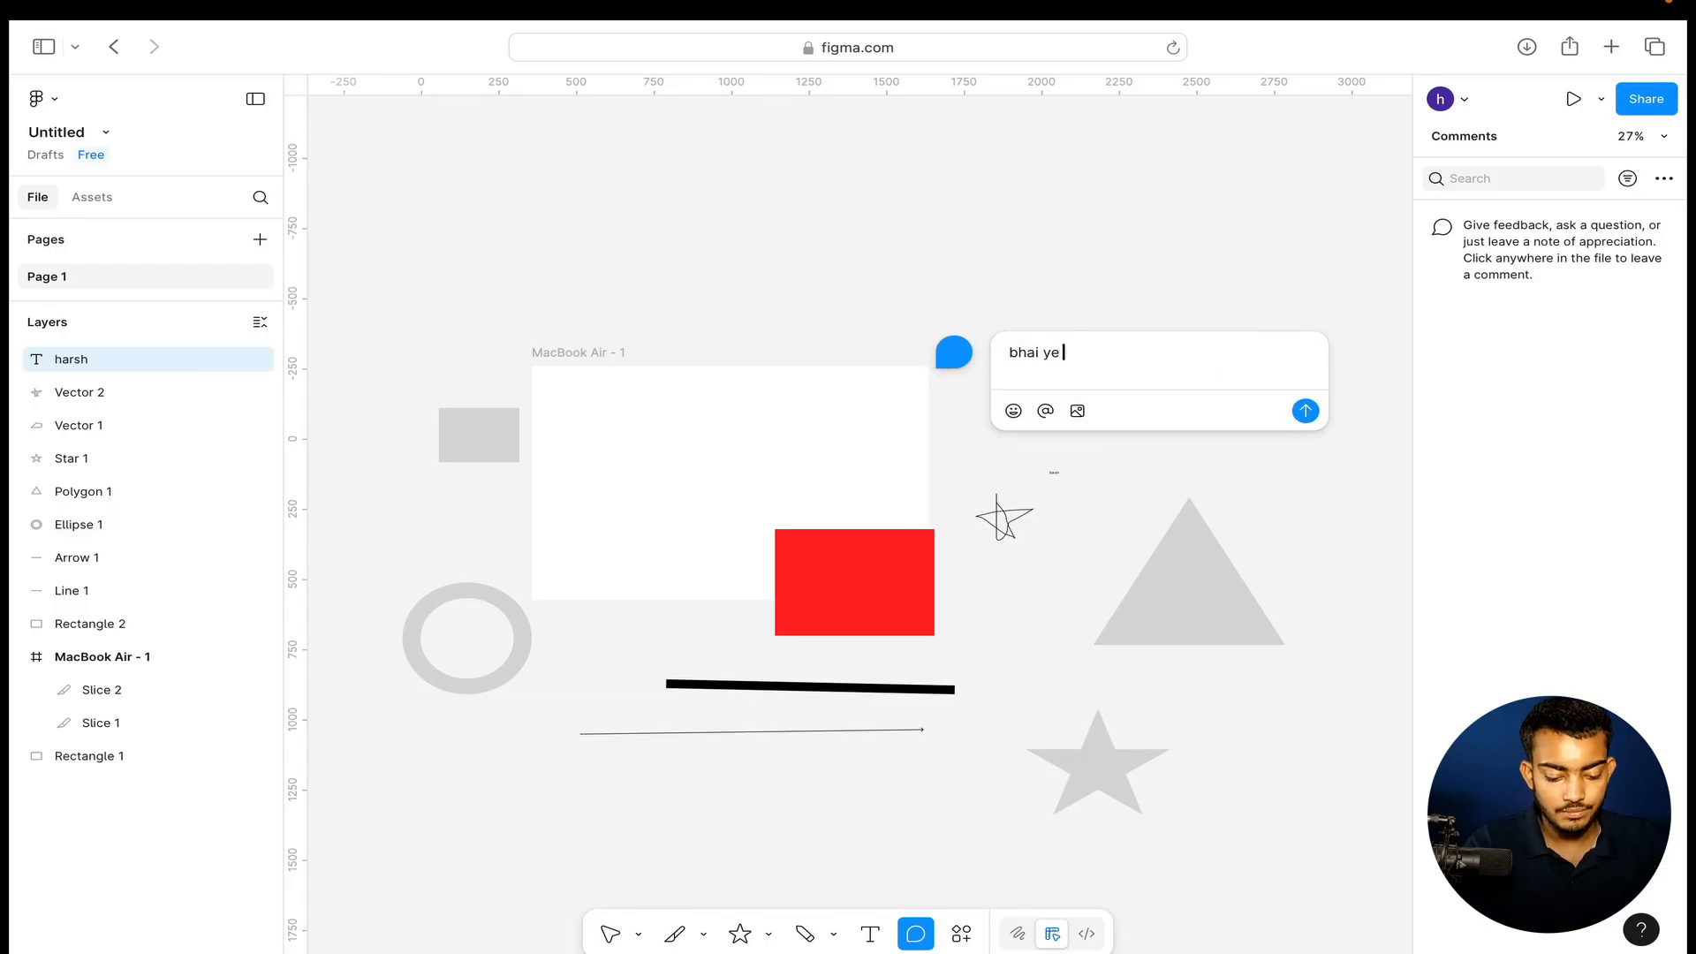
text(phone n)
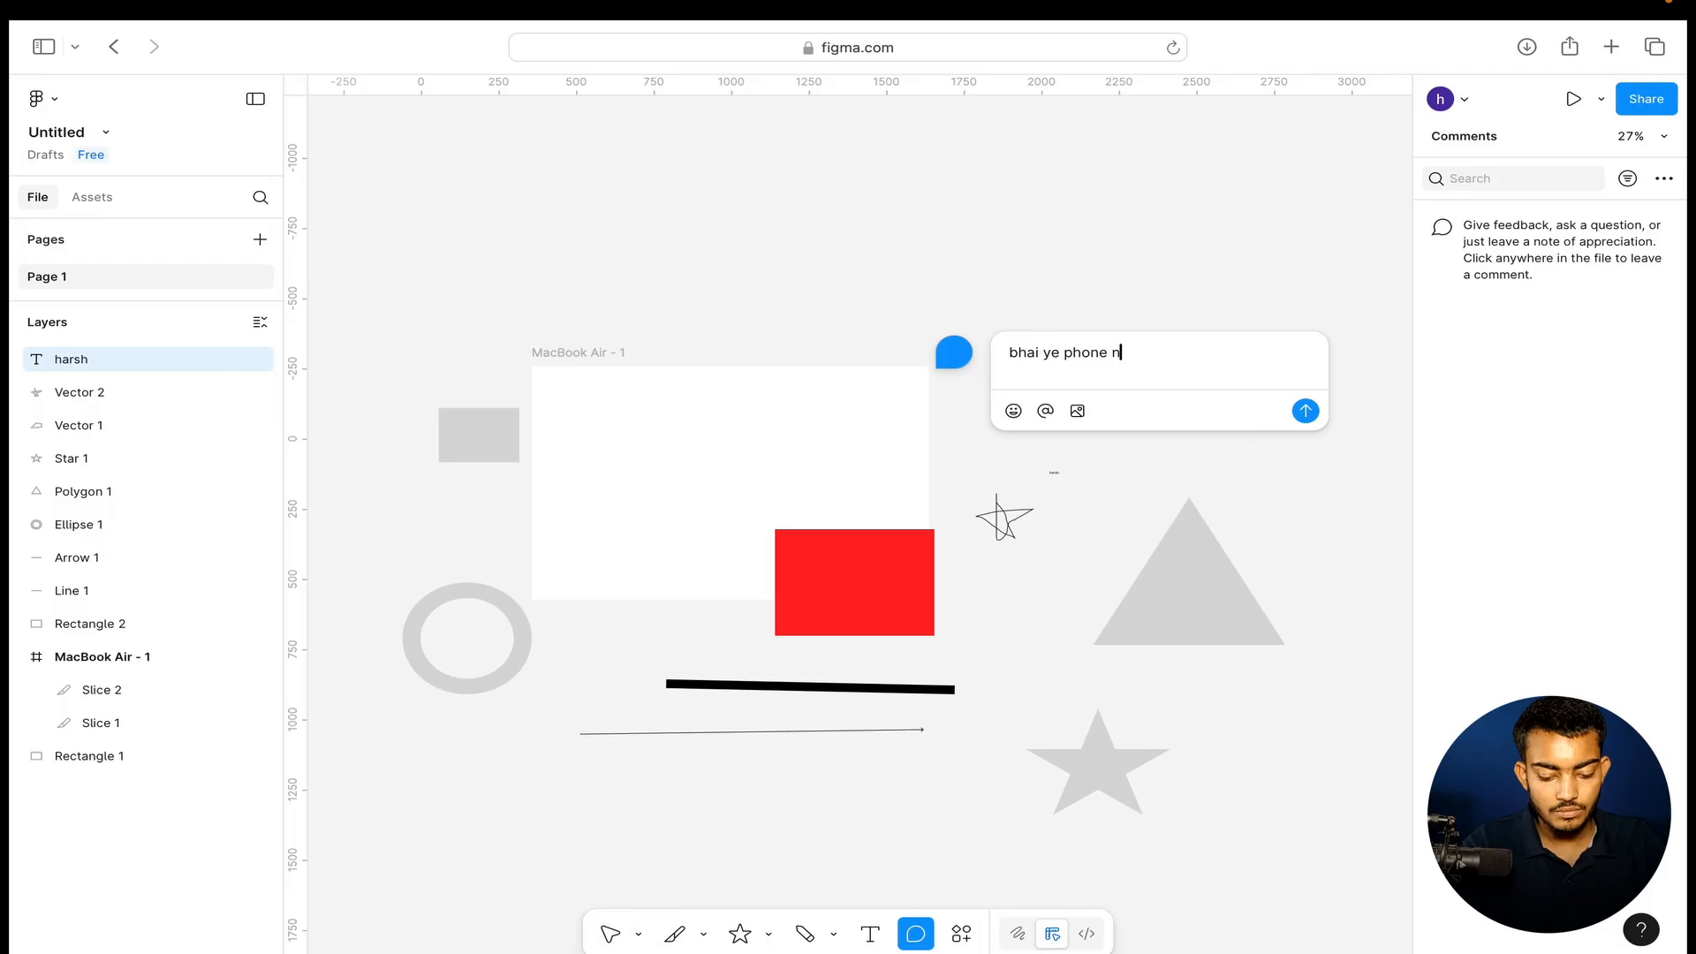
text(ahi sahi)
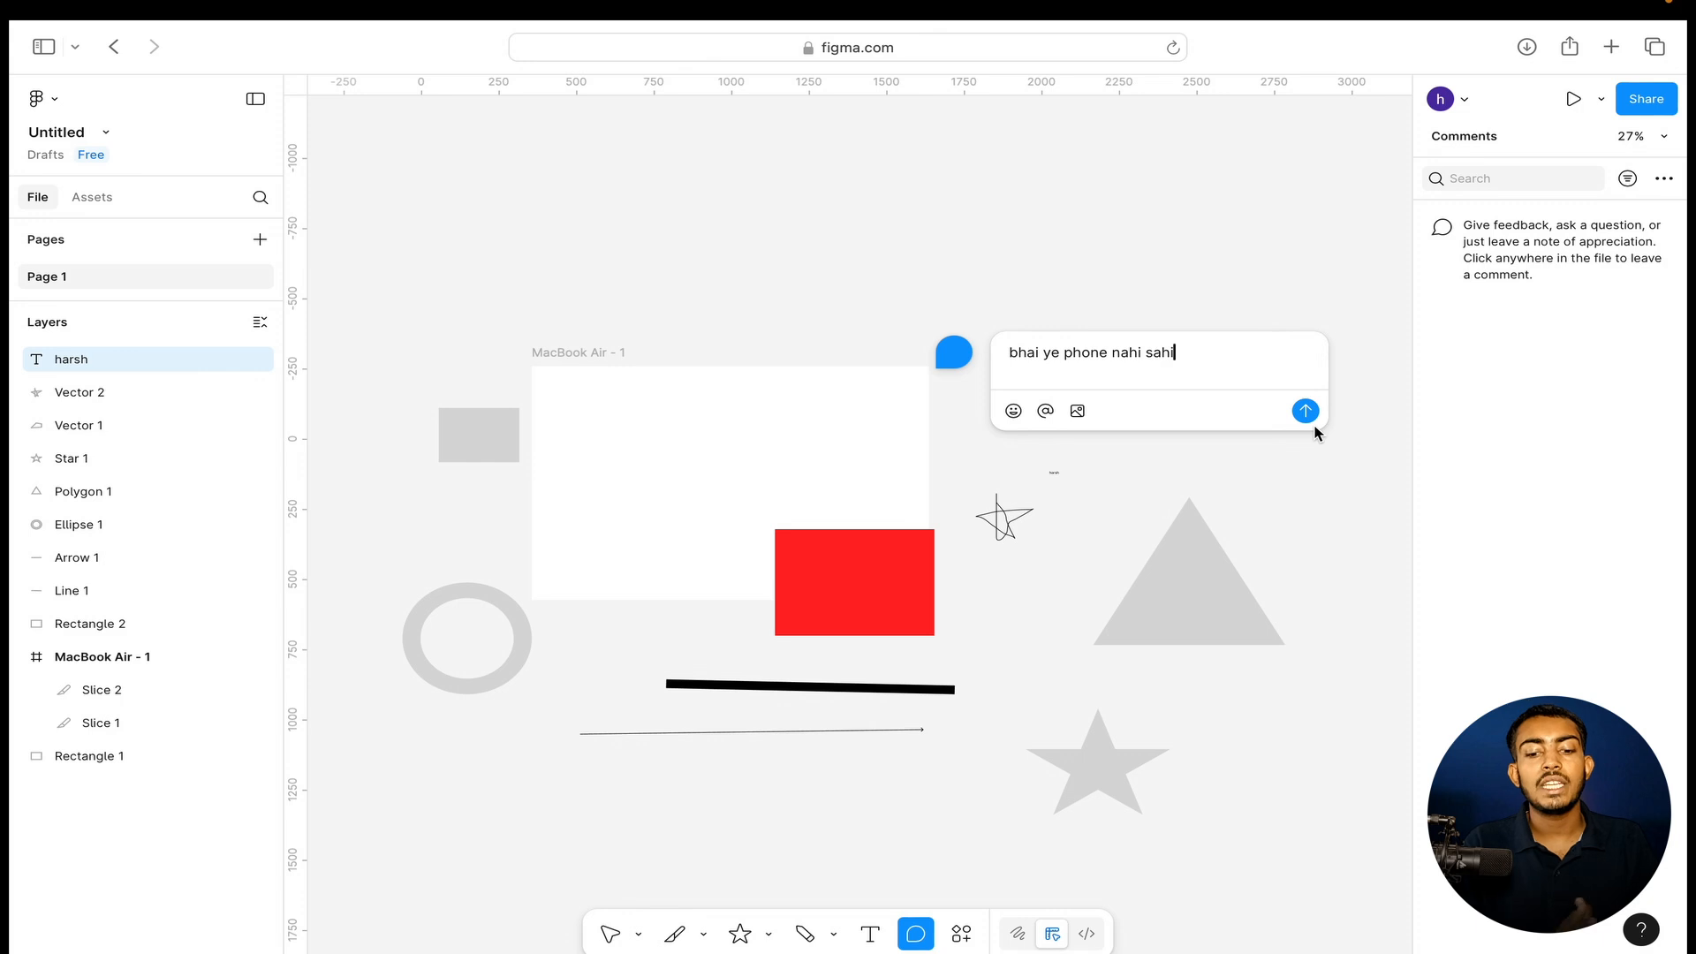
Correct the word "phone" to "photo" in the comment draft.
click(1098, 350)
key(BackSpace)
key(BackSpace)
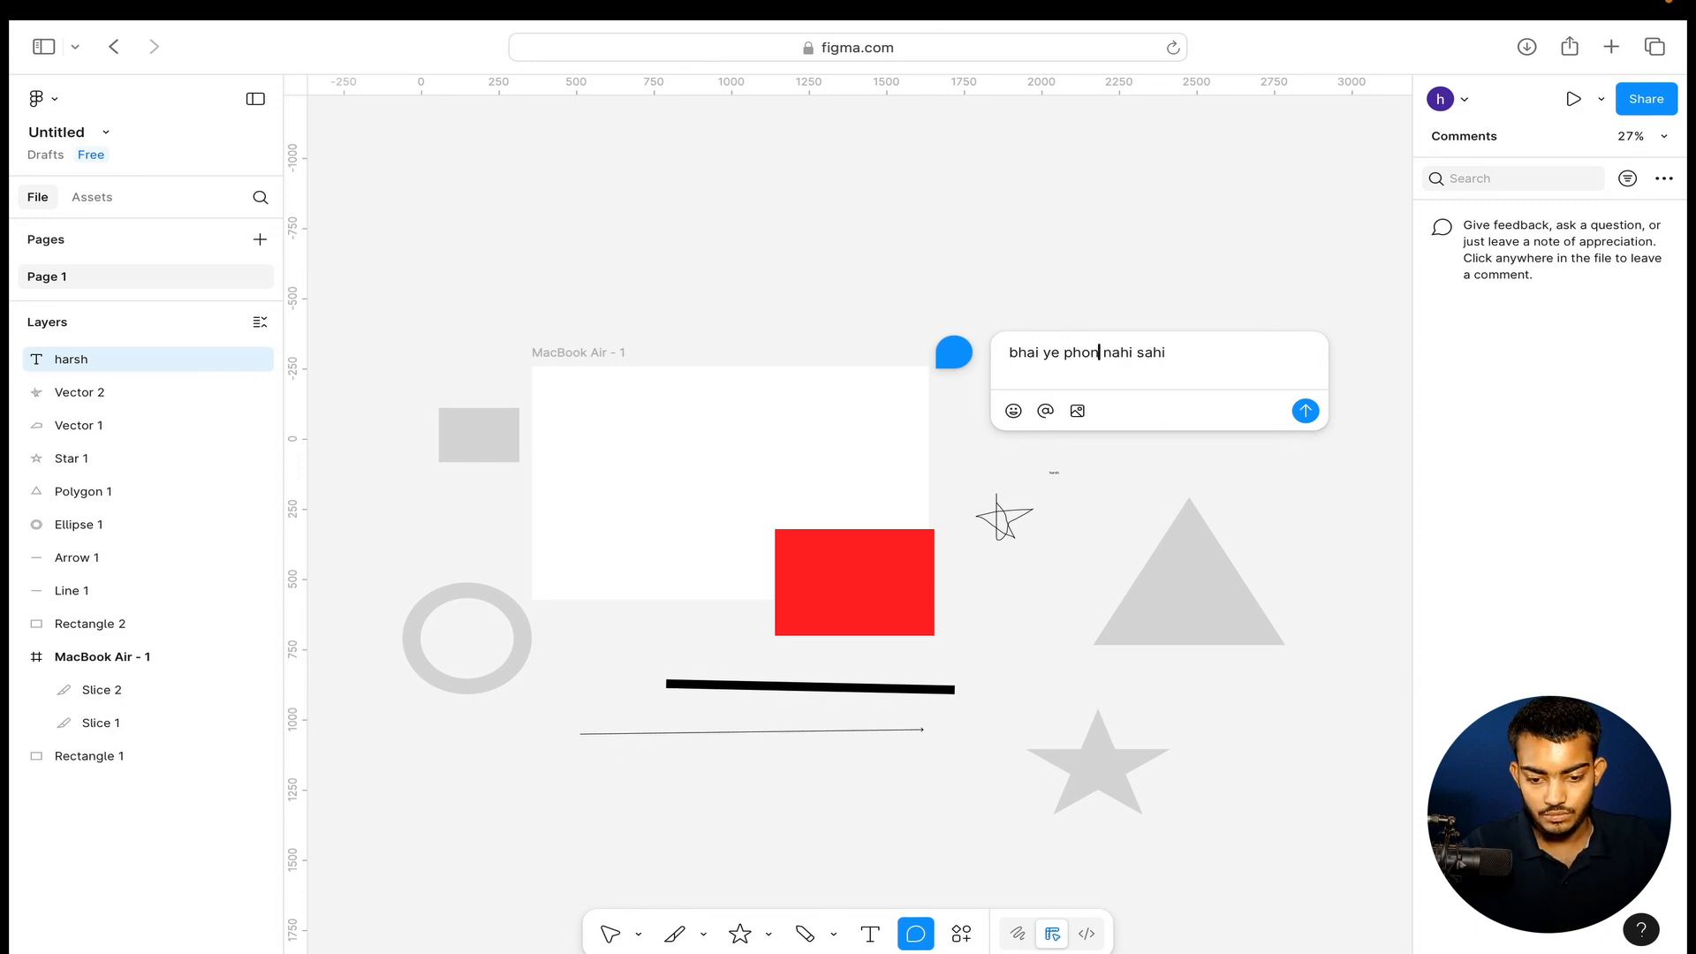
text(to)
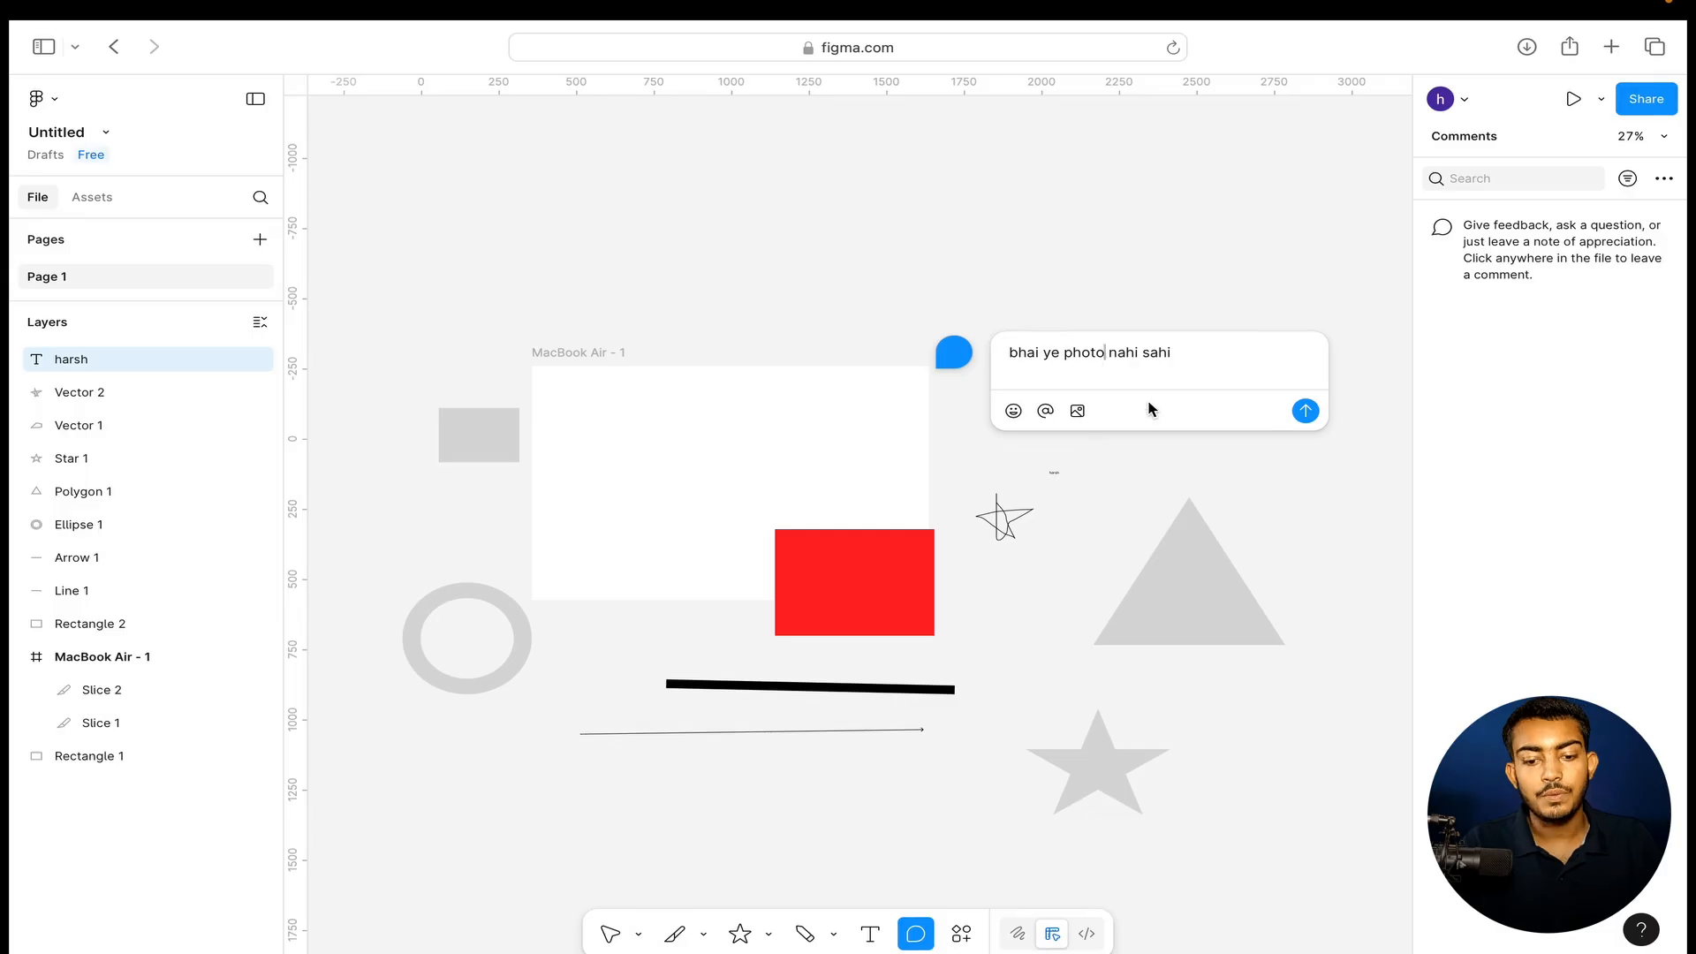
Append a smiling emoji to the comment draft and post it at the red rectangle's lower-right corner.
click(1078, 409)
click(1153, 700)
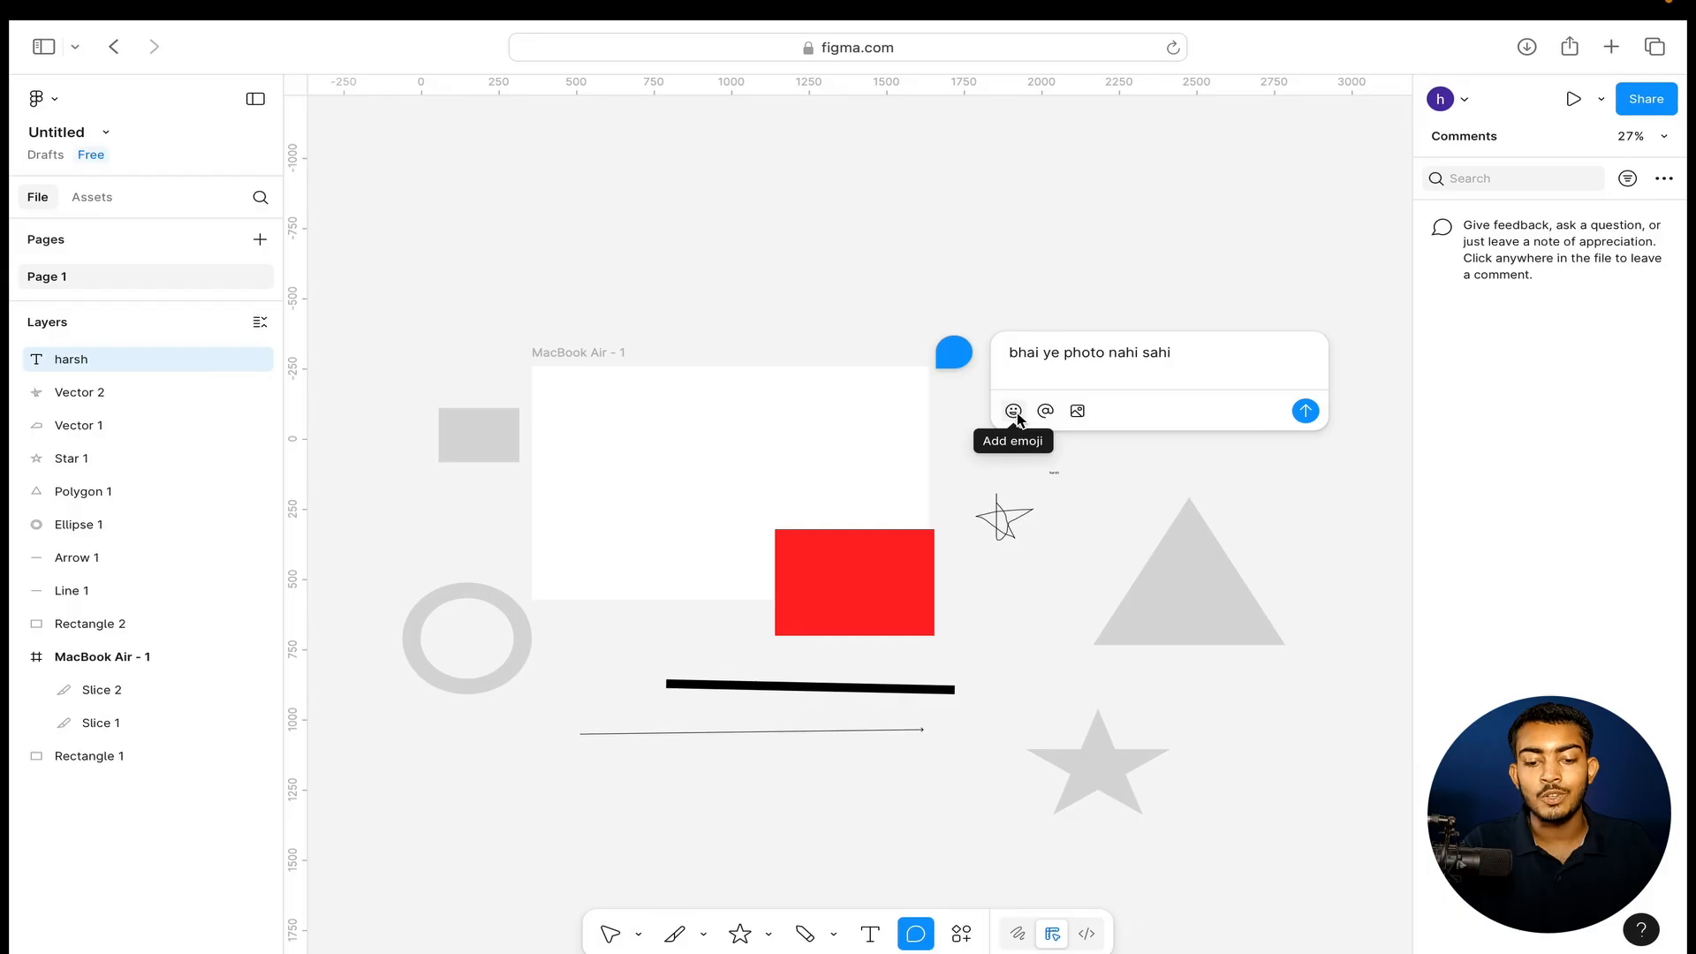
click(1014, 411)
click(918, 684)
scroll(1306, 395, down, 5)
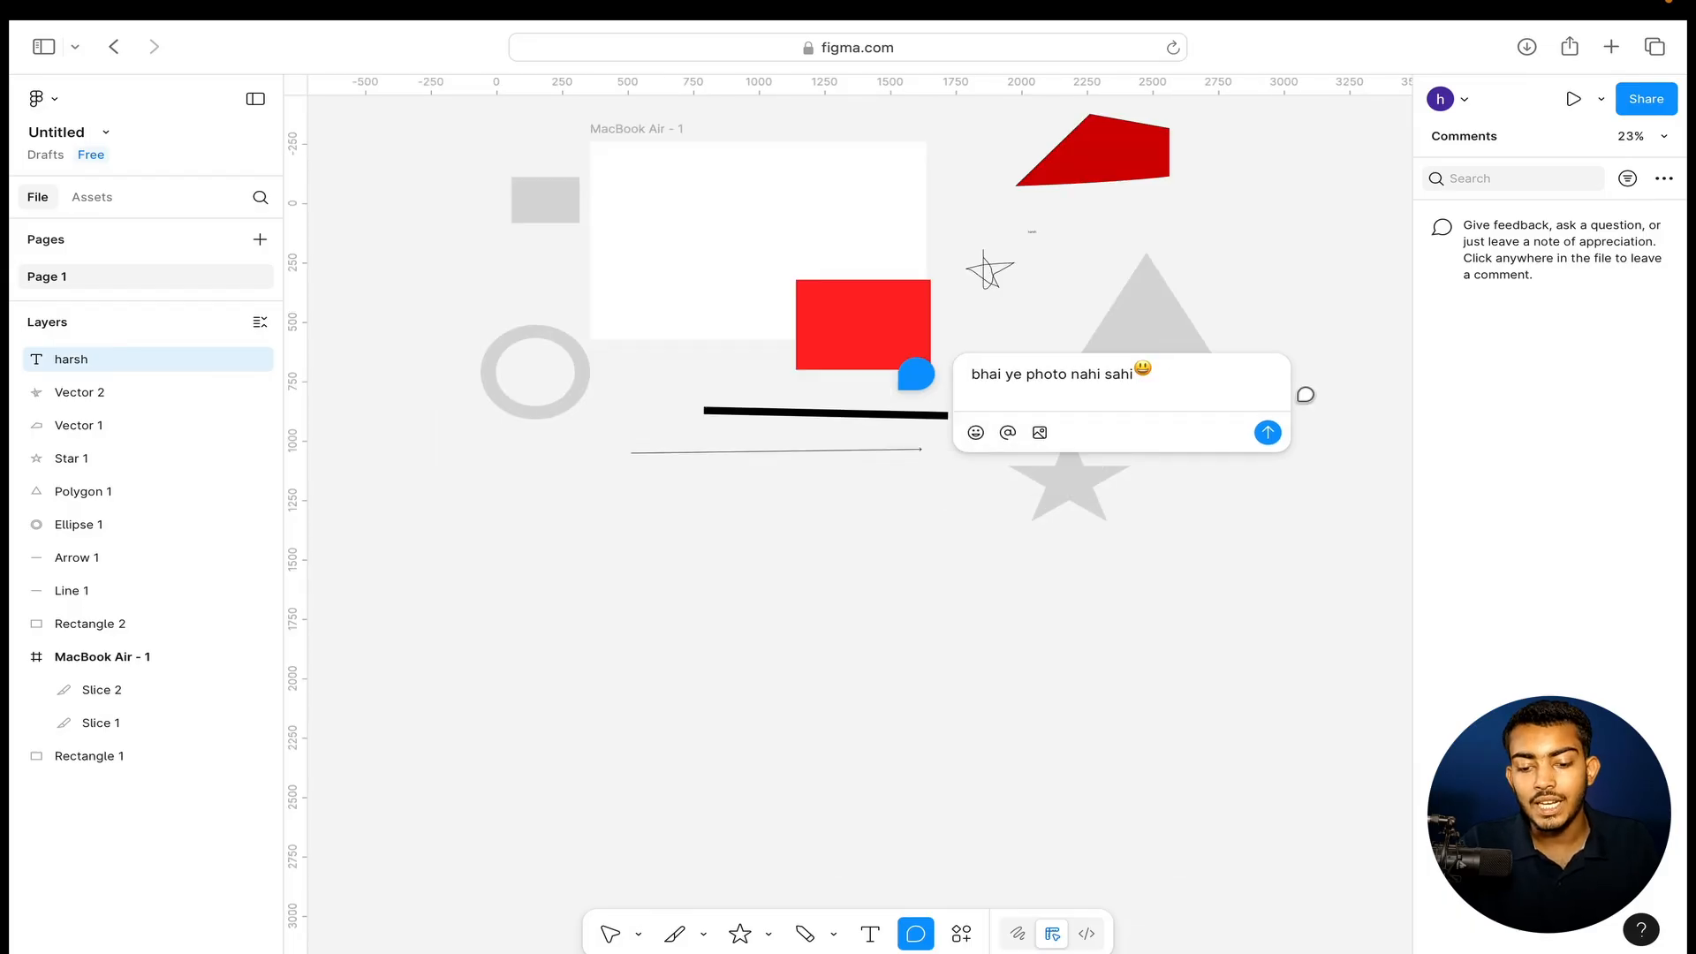
click(1268, 432)
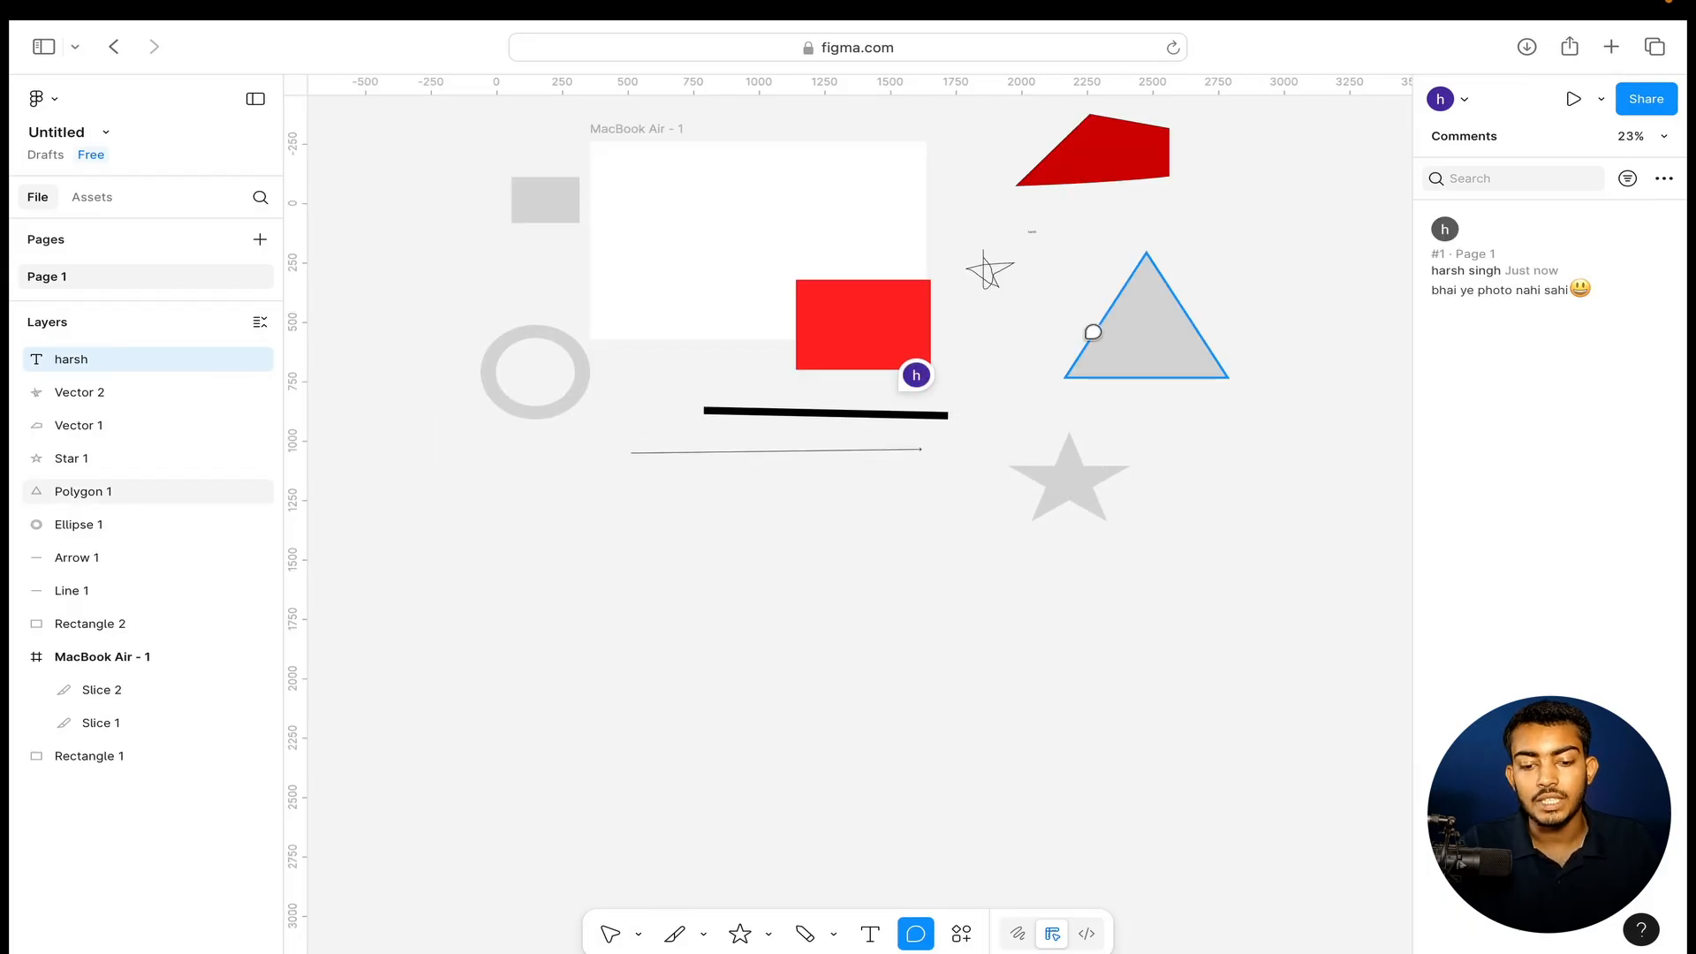
Reply "sahi ho gai" in the posted comment's thread and close the thread.
scroll(1007, 521, down, 3)
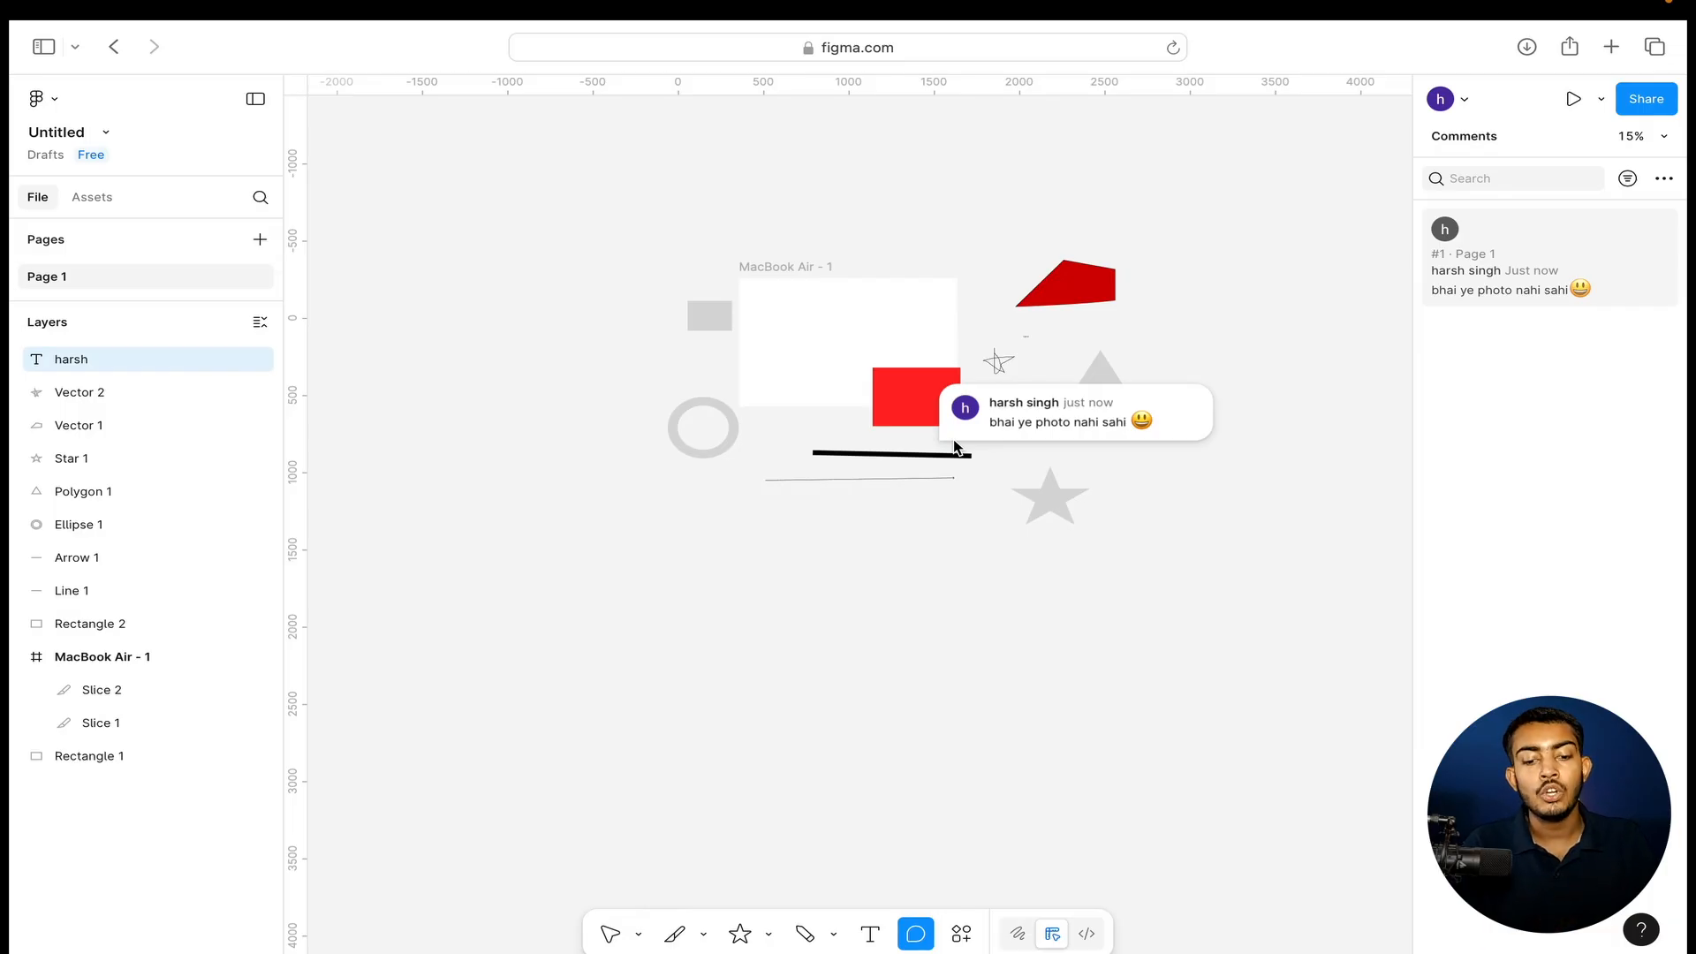
click(1492, 267)
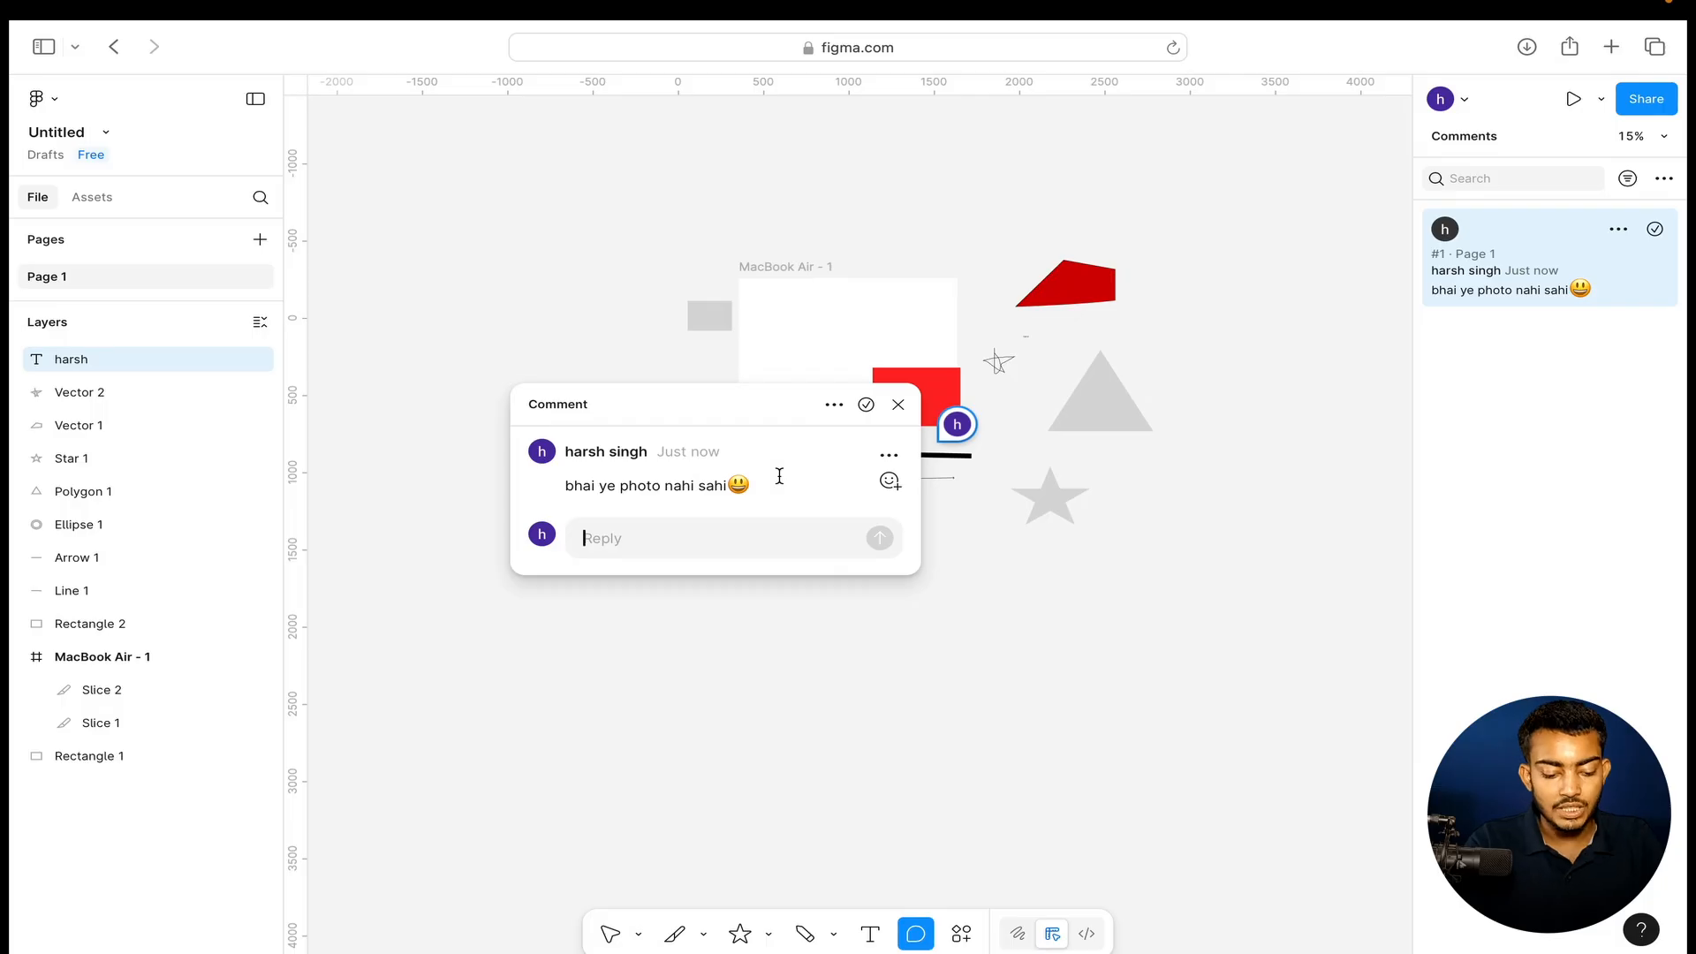
text(sahi)
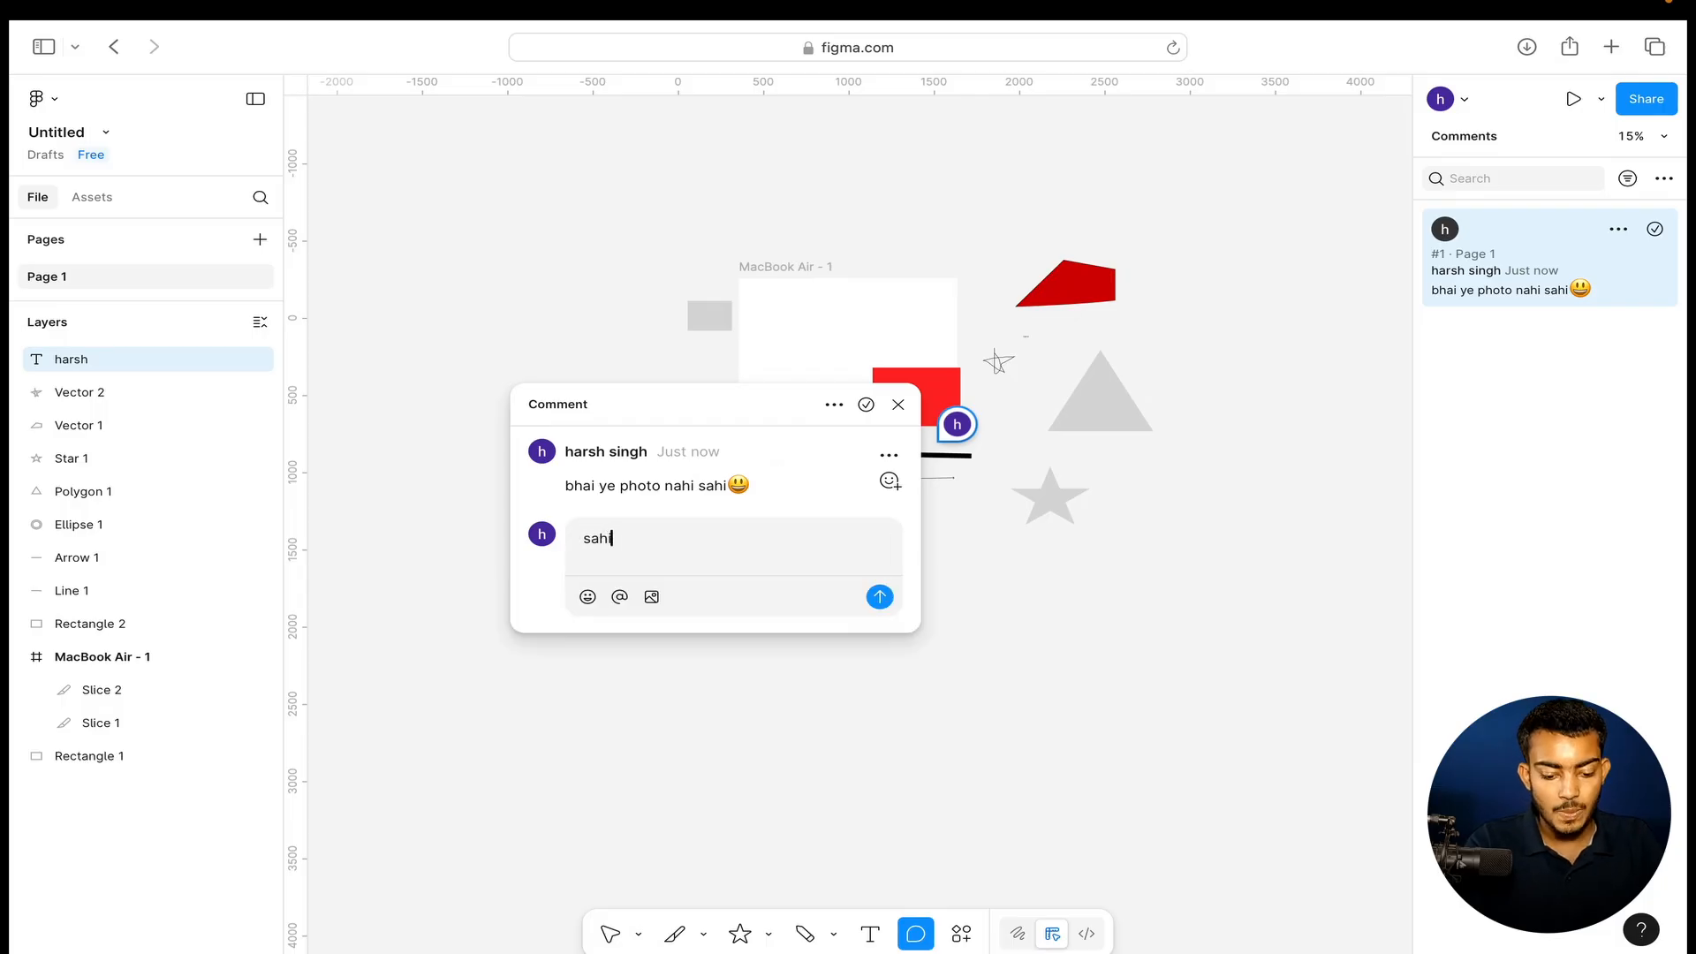
text( ho gai)
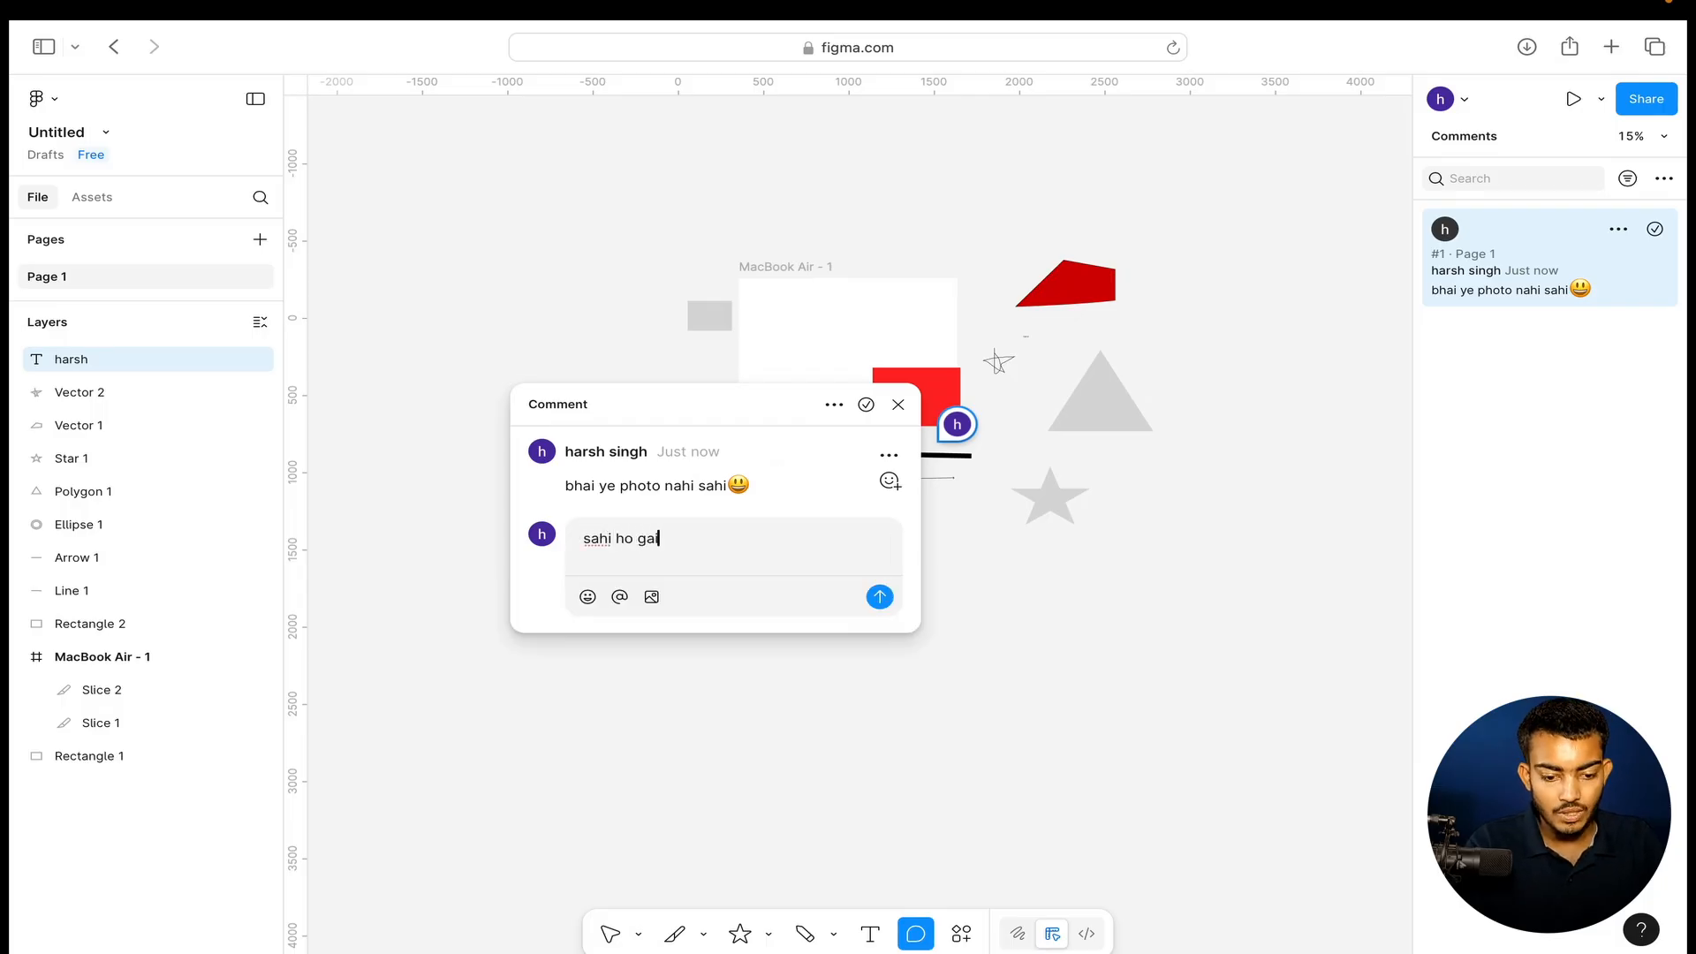
click(881, 597)
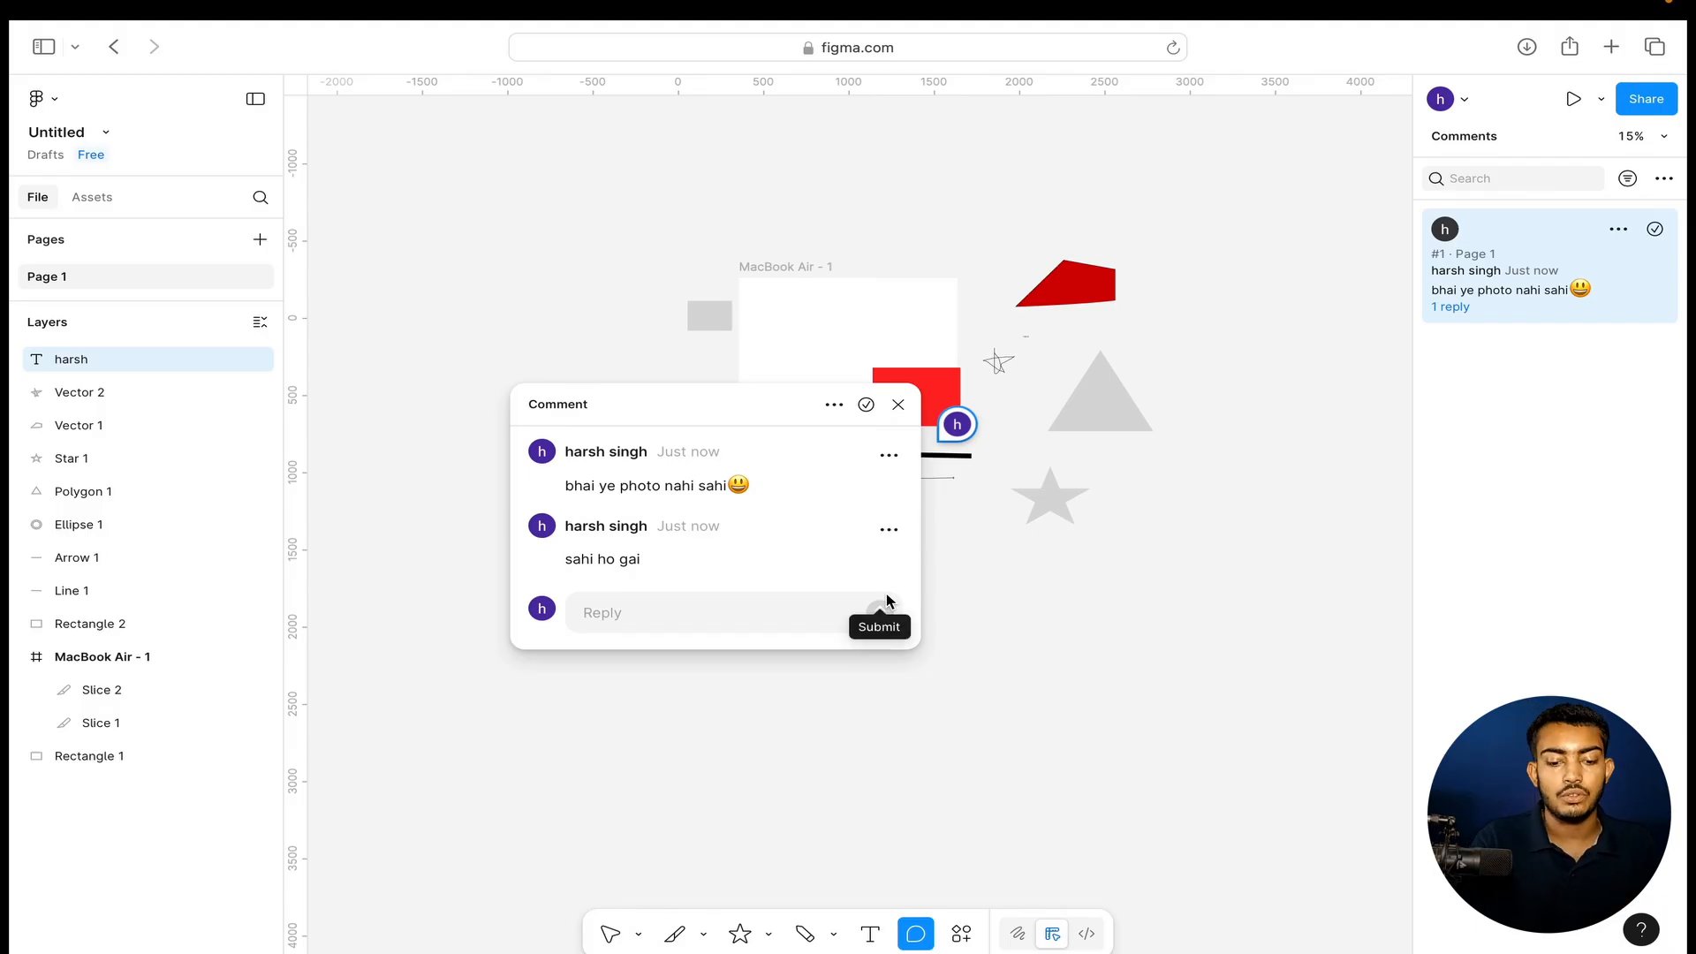
click(896, 406)
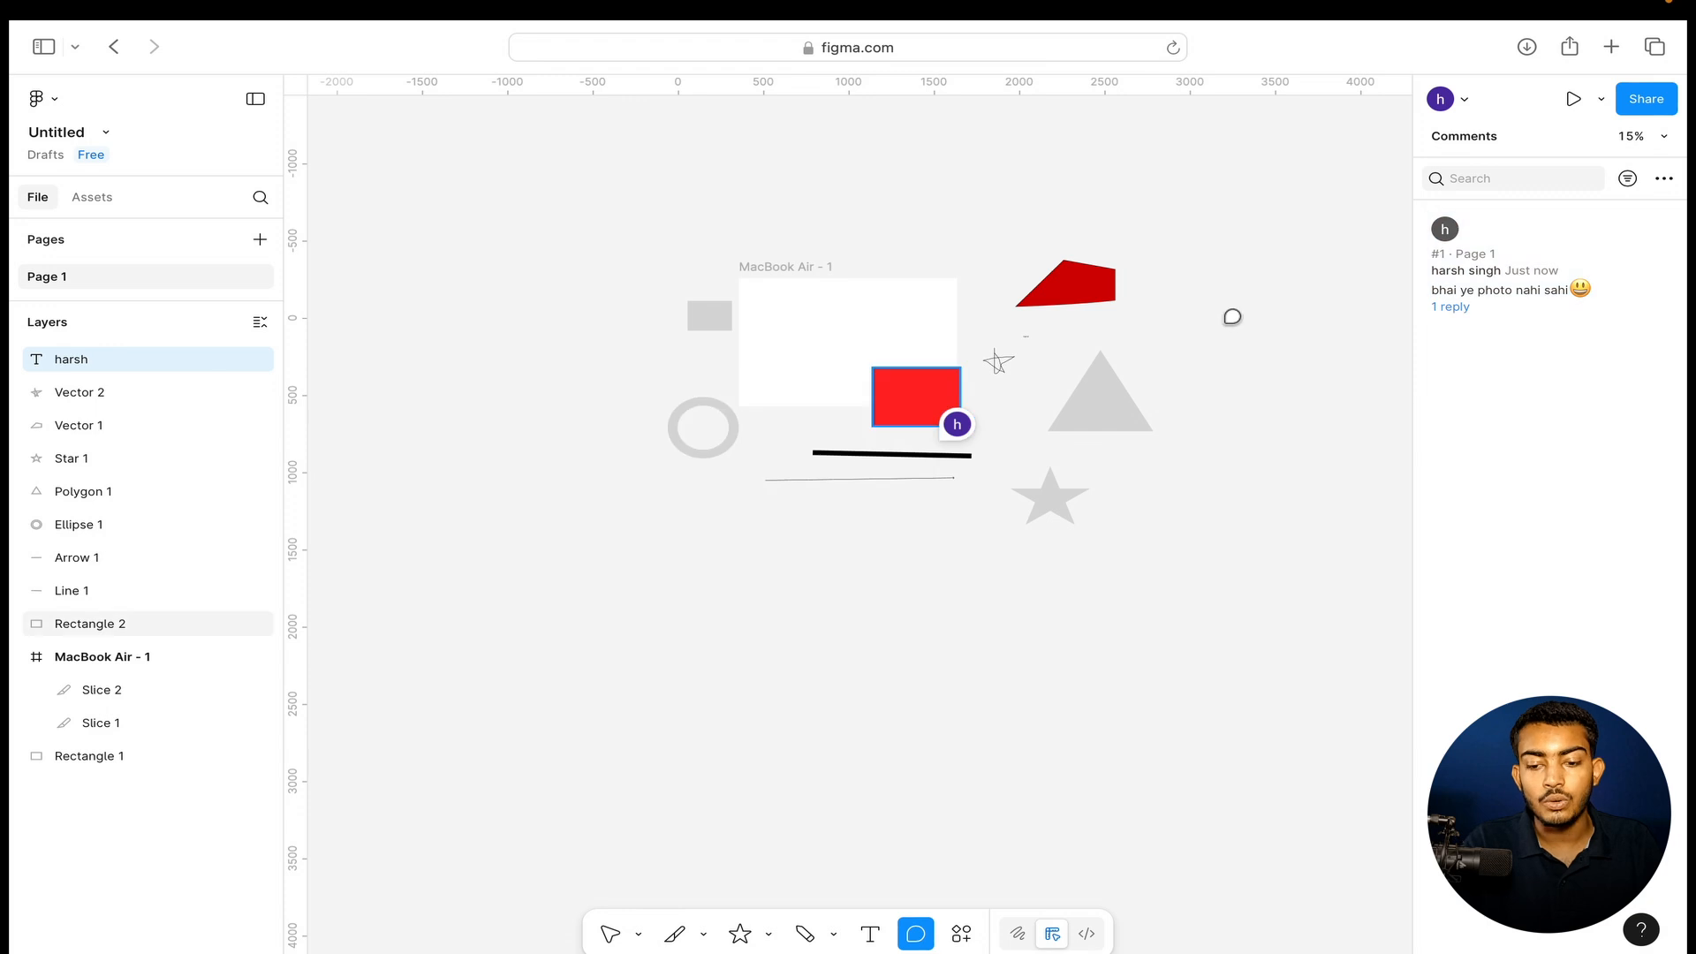
Delete the comment thread at the red rectangle's corner, including its reply.
click(1617, 231)
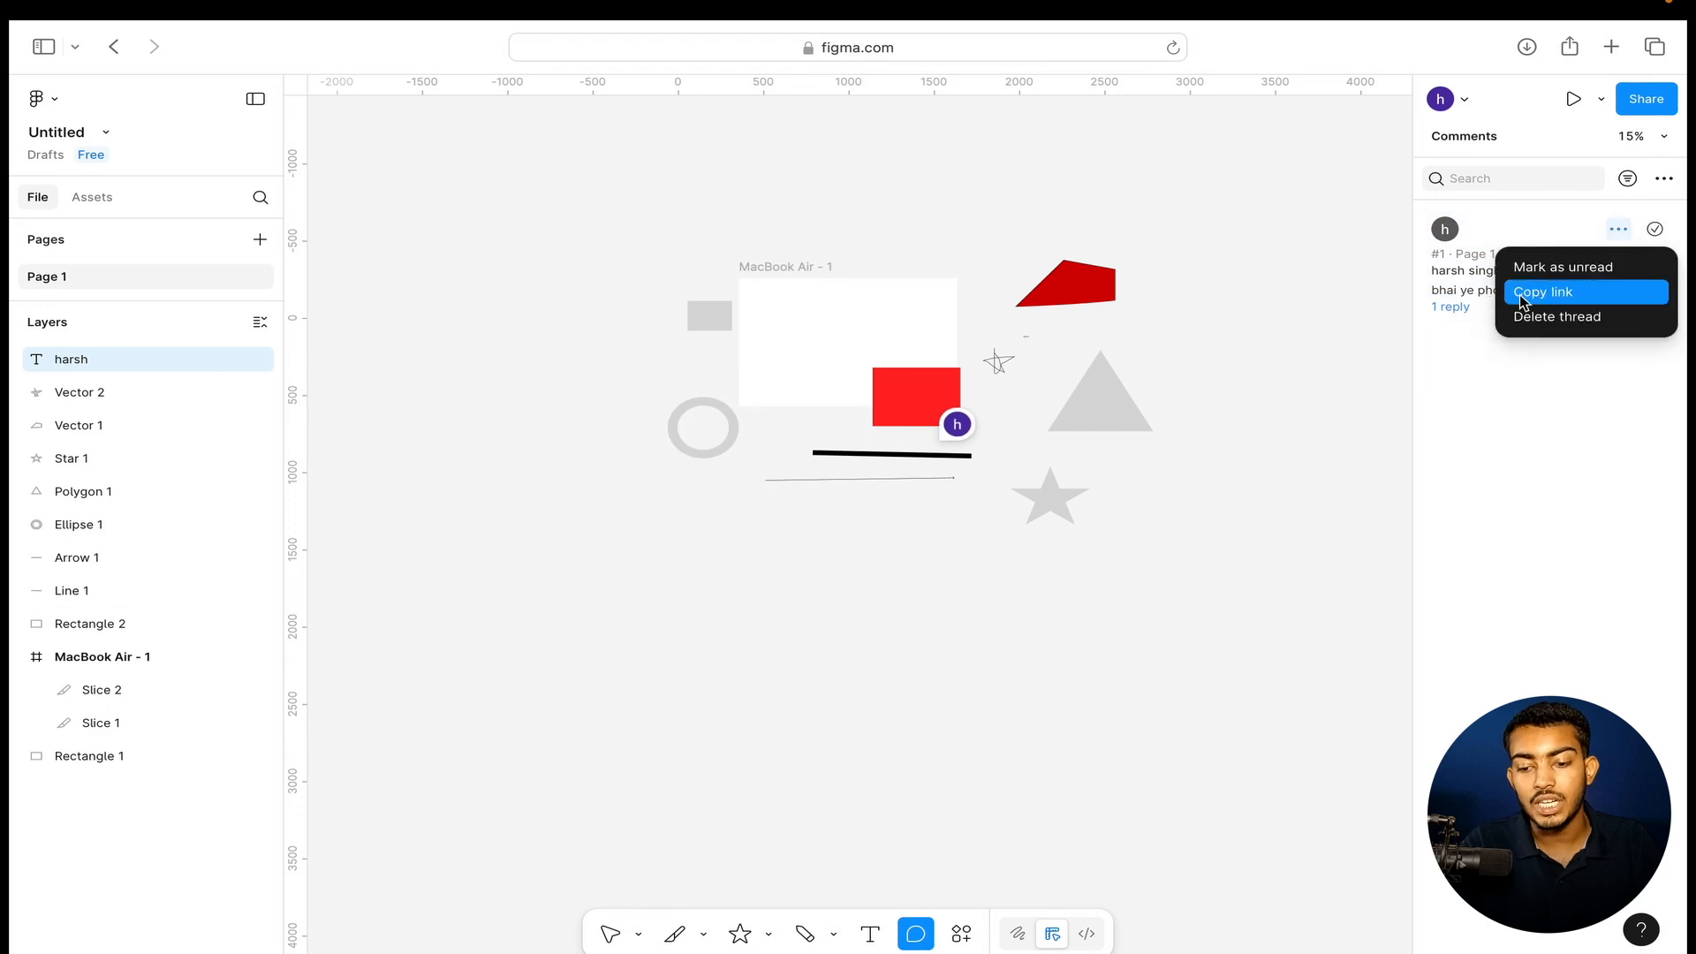
click(1544, 323)
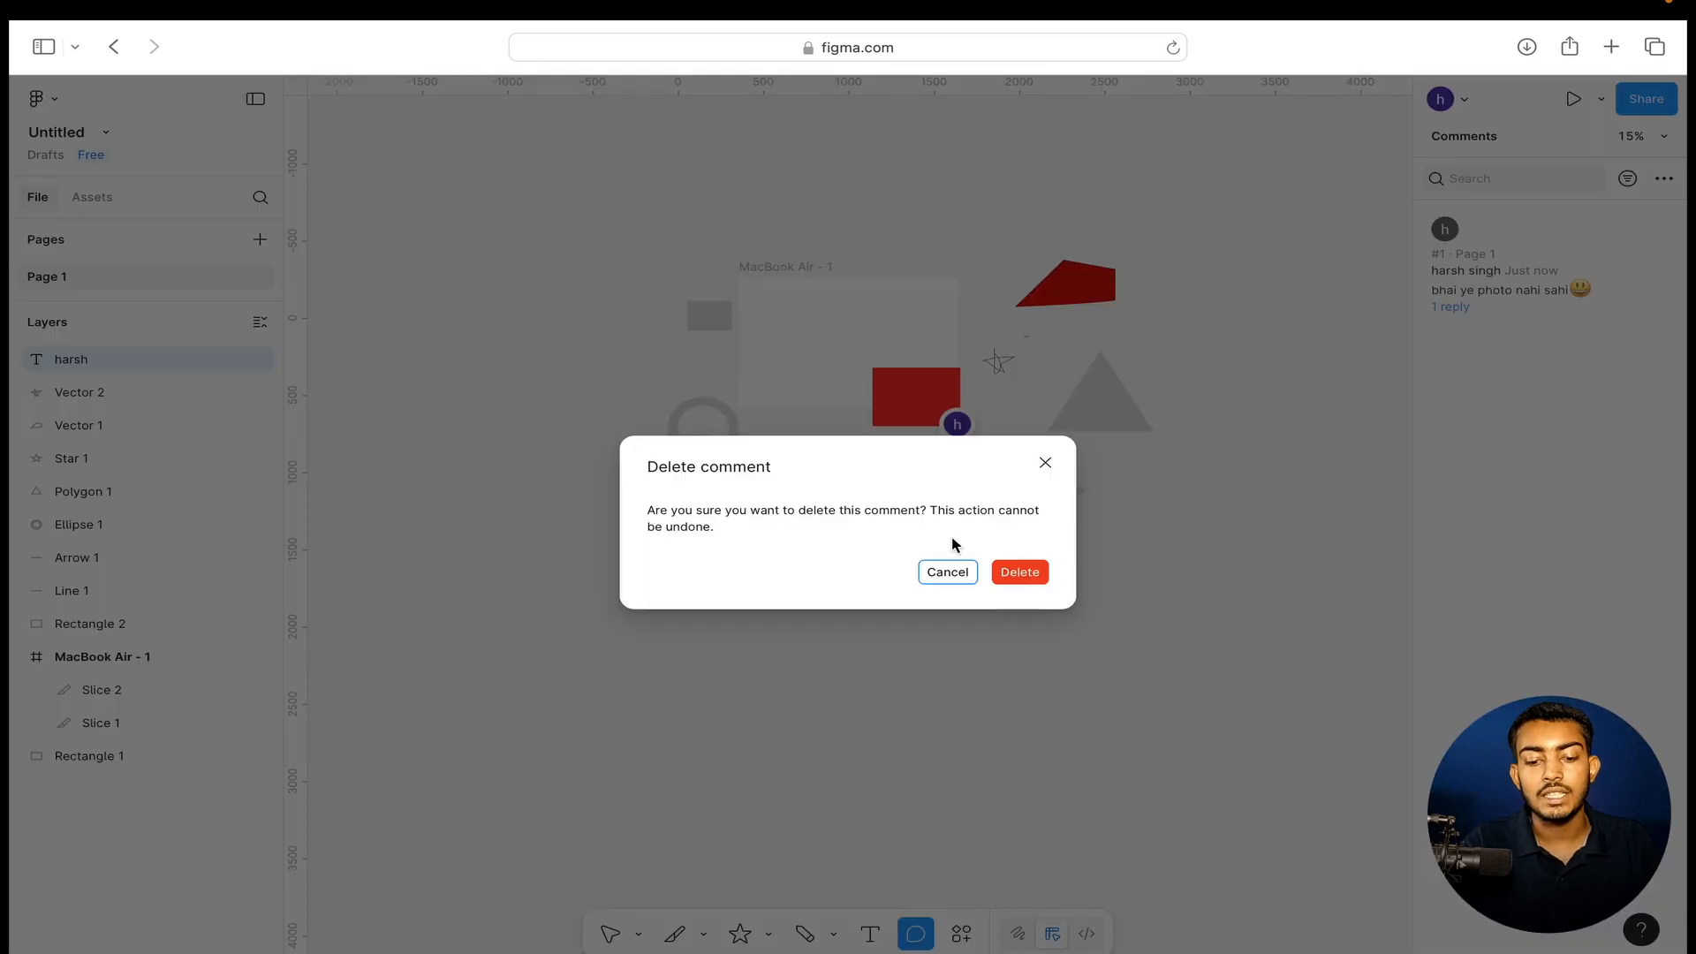
click(1017, 572)
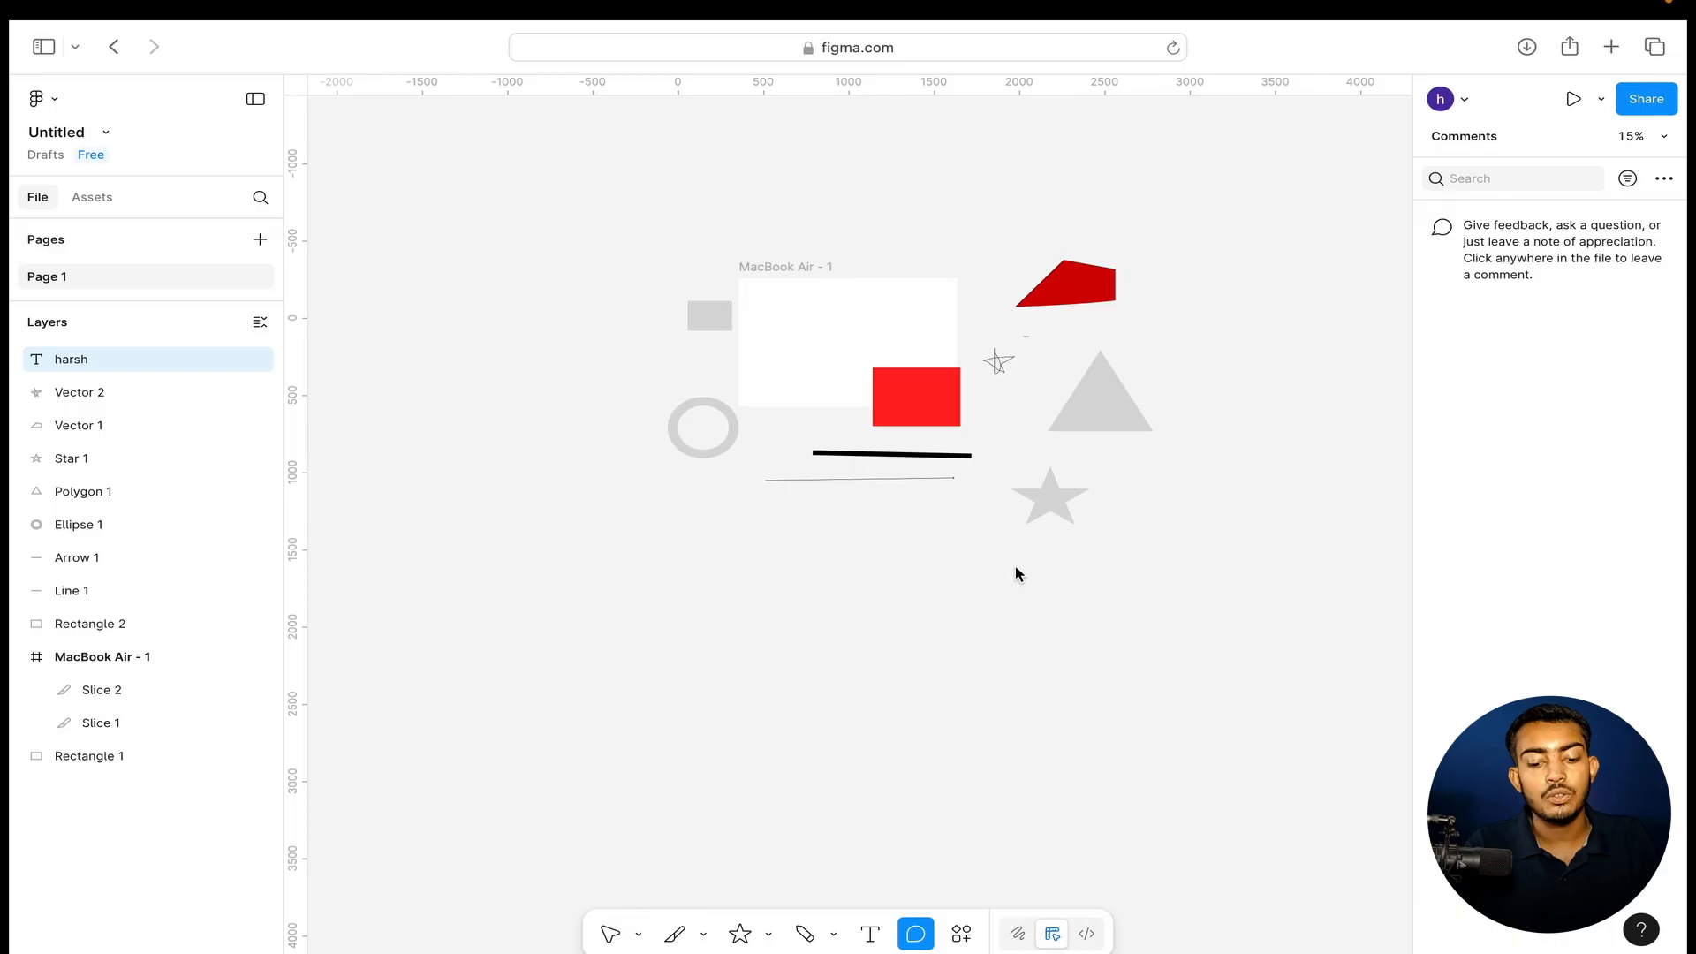
Browse the Actions palette's general commands, asset search, and suggested plugins and widgets, and close it without running anything.
click(961, 933)
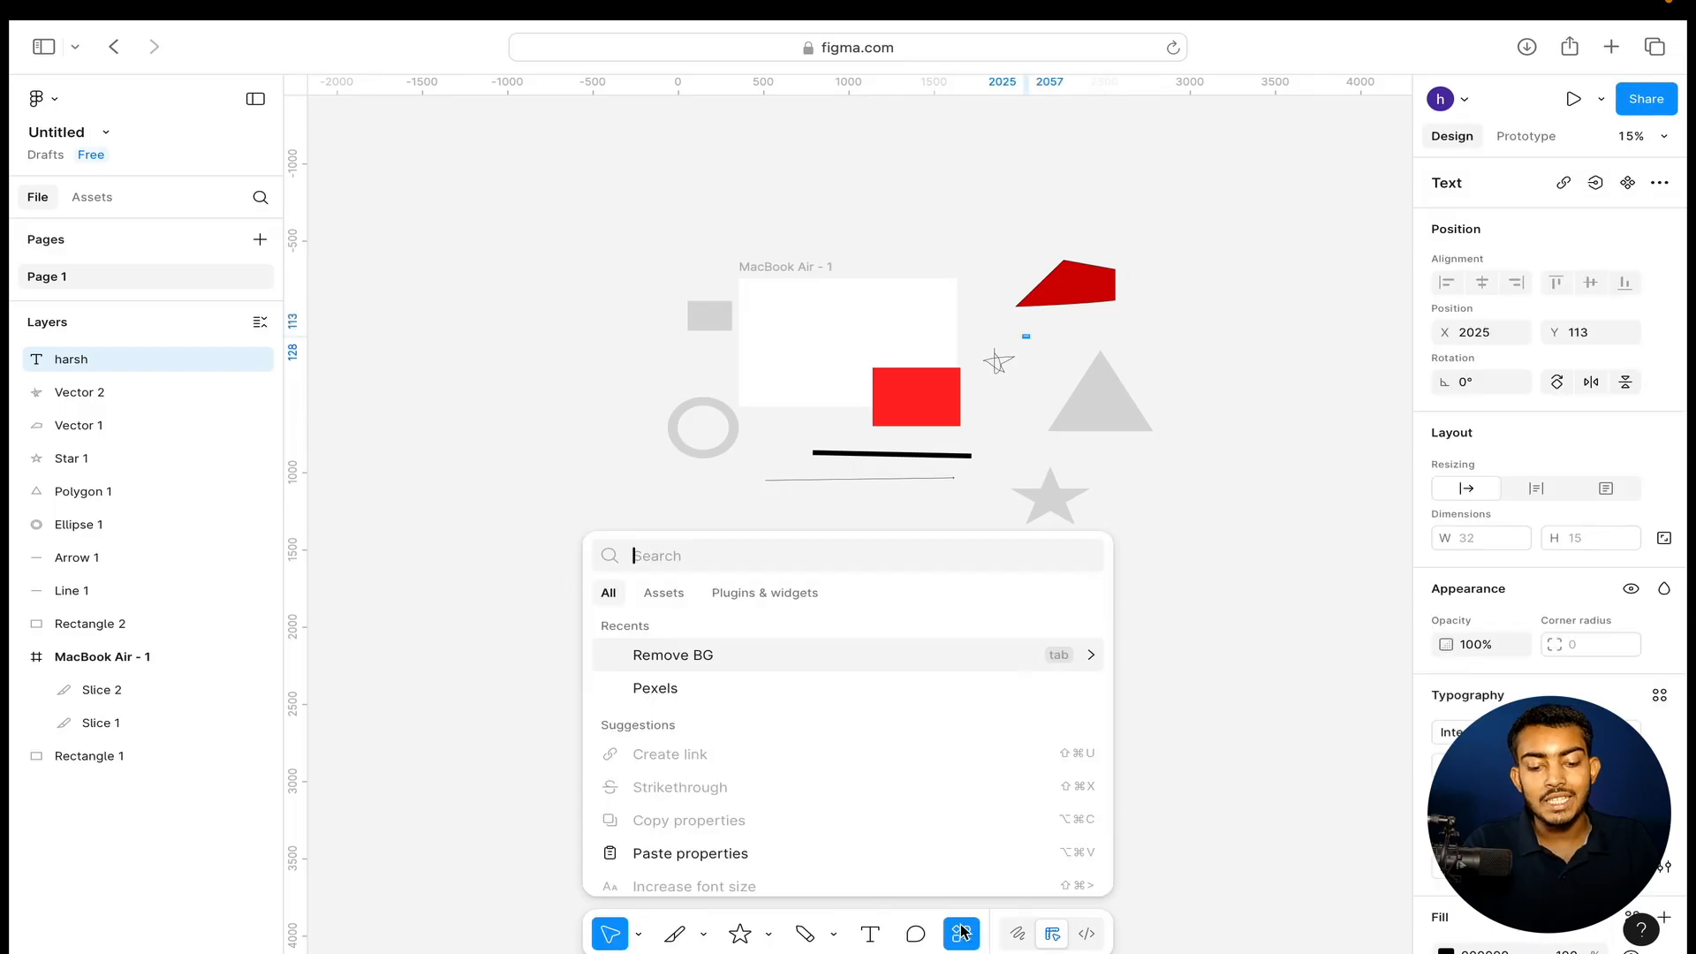
scroll(756, 756, down, 2)
scroll(757, 761, up, 2)
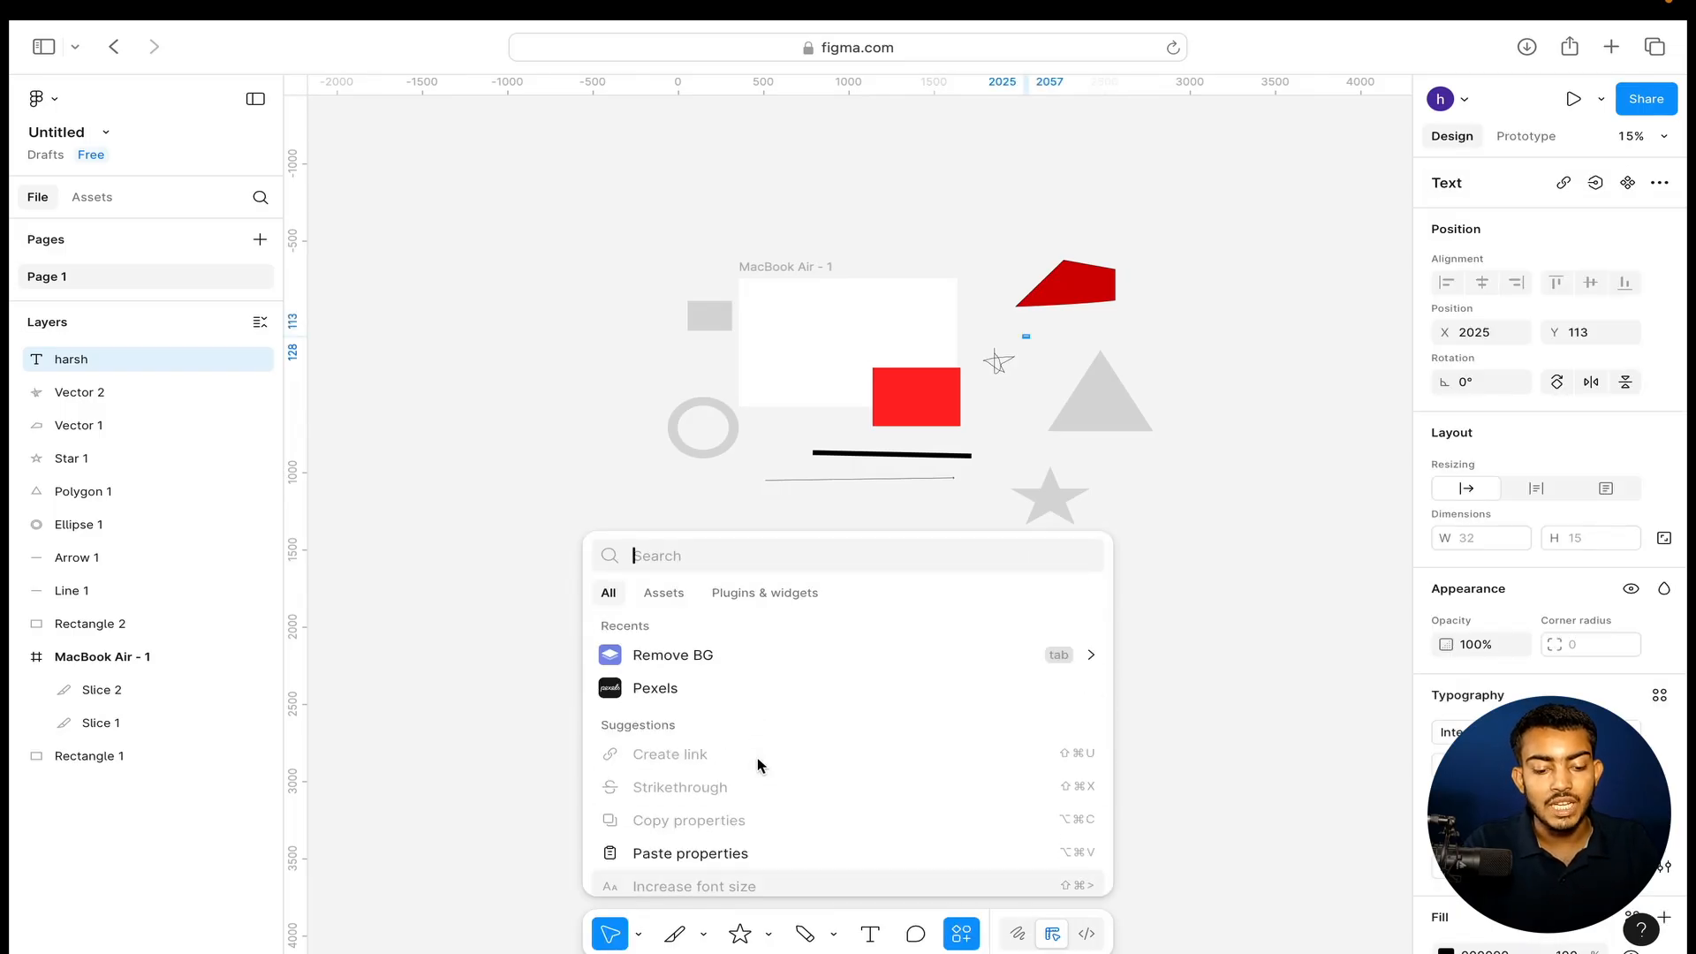
click(609, 592)
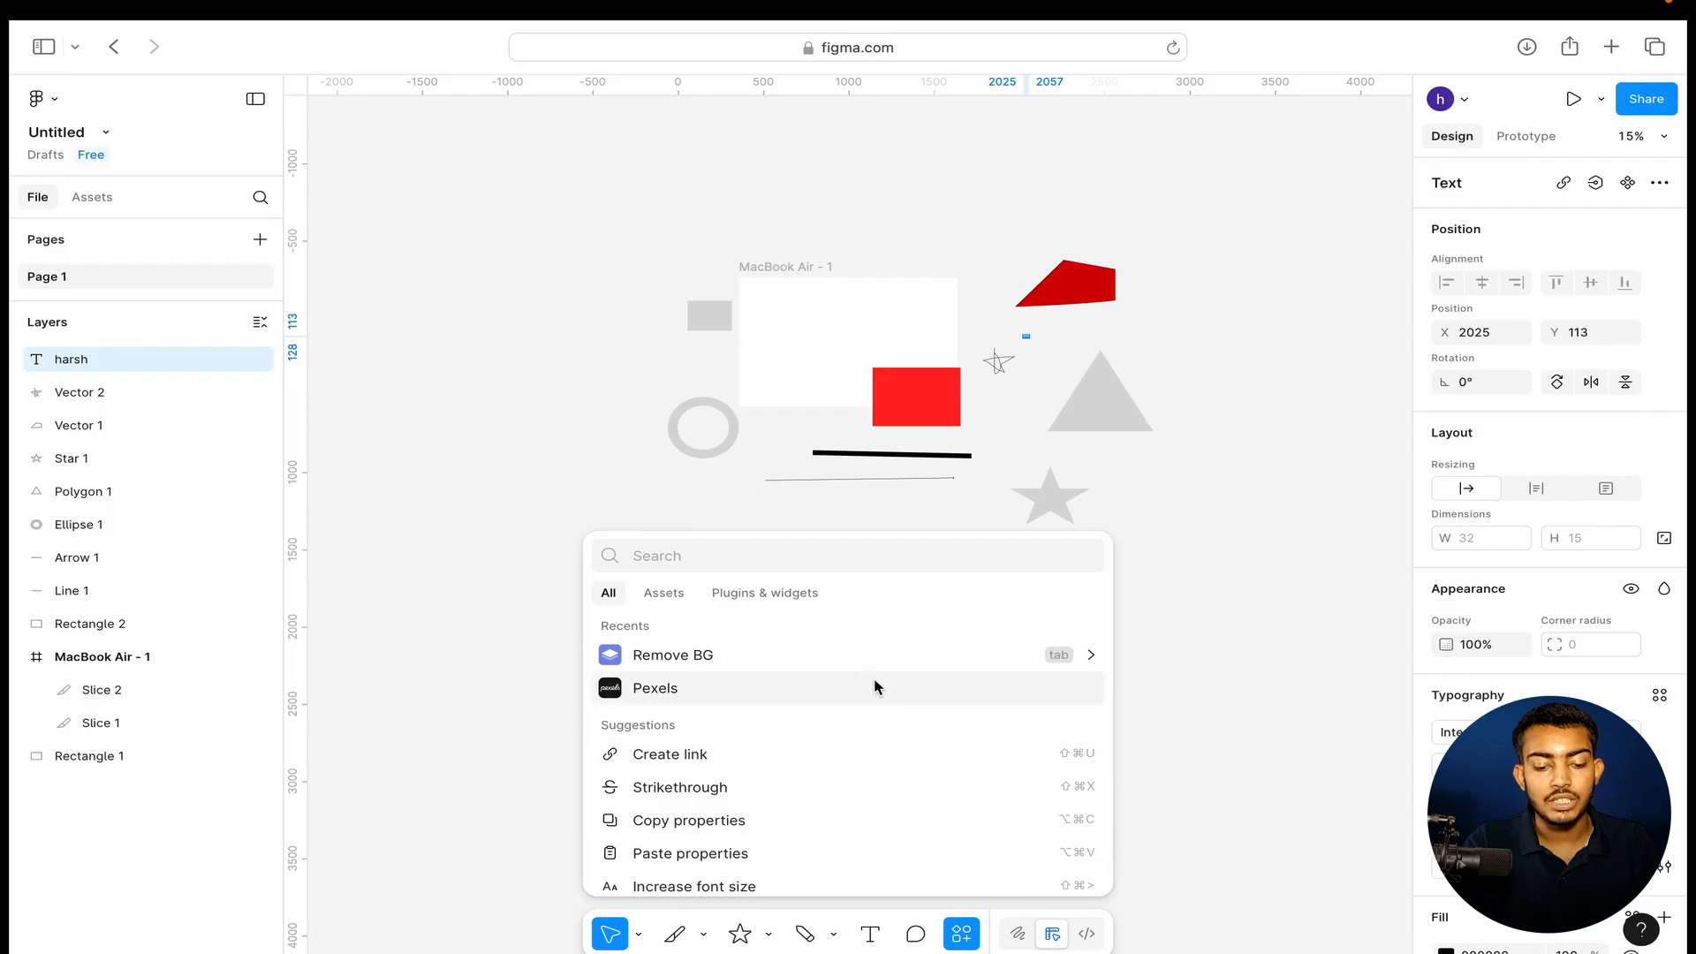
click(658, 594)
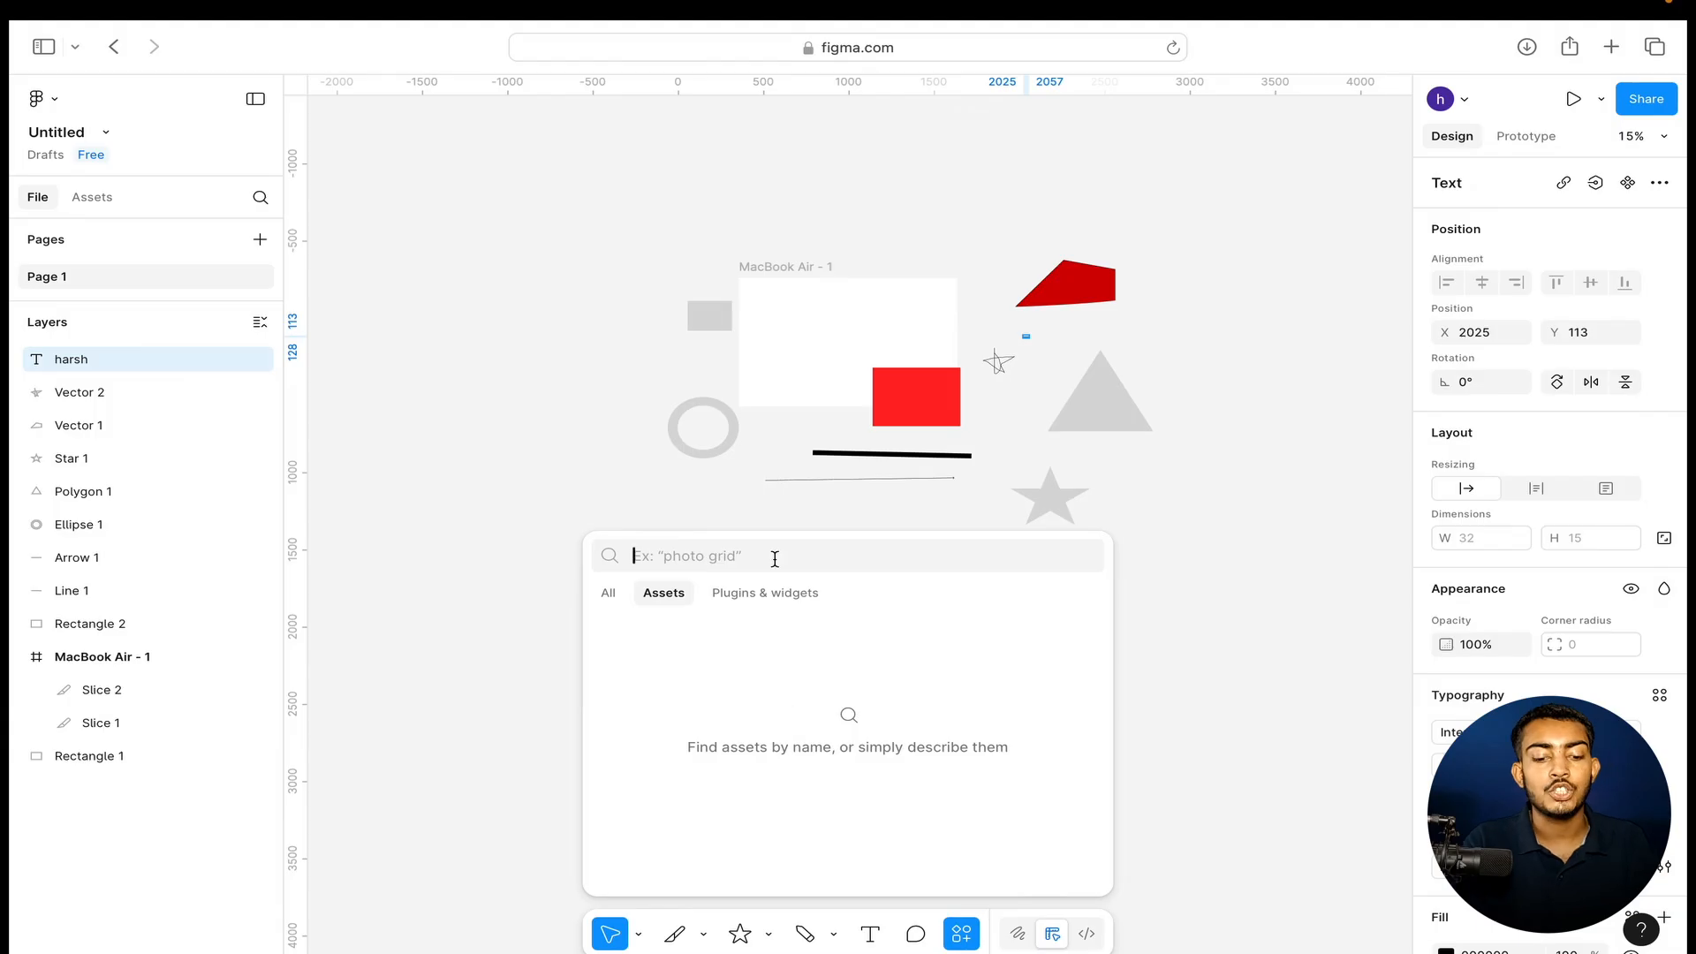
click(766, 606)
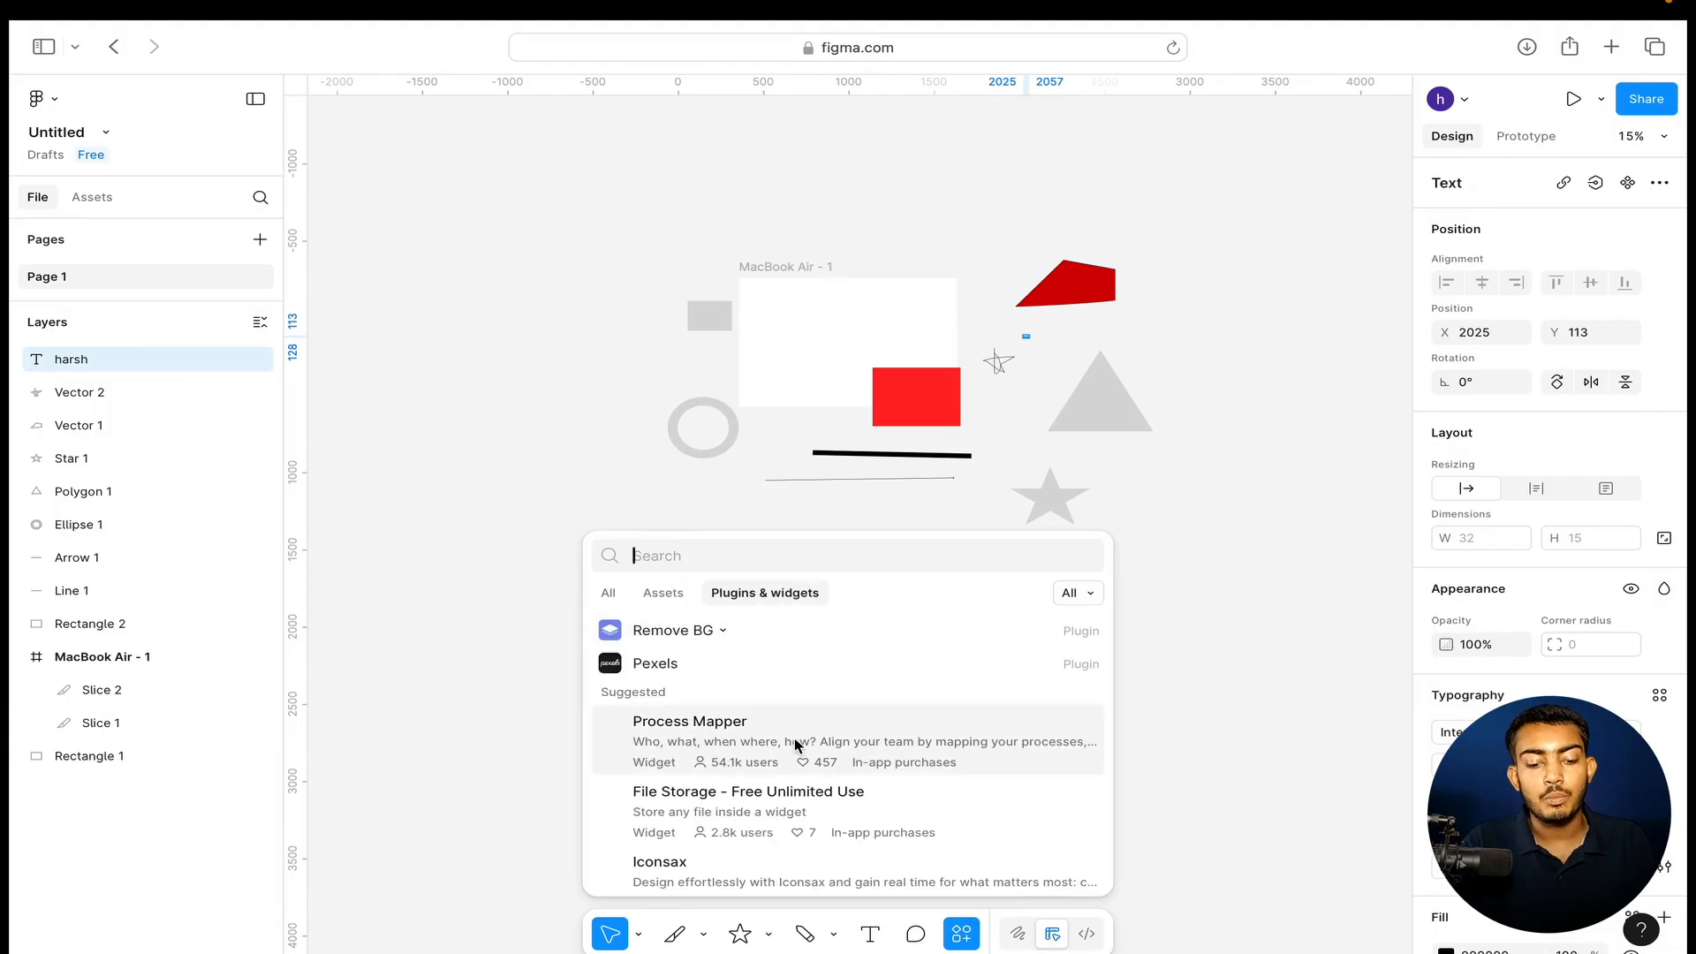
scroll(793, 738, down, 3)
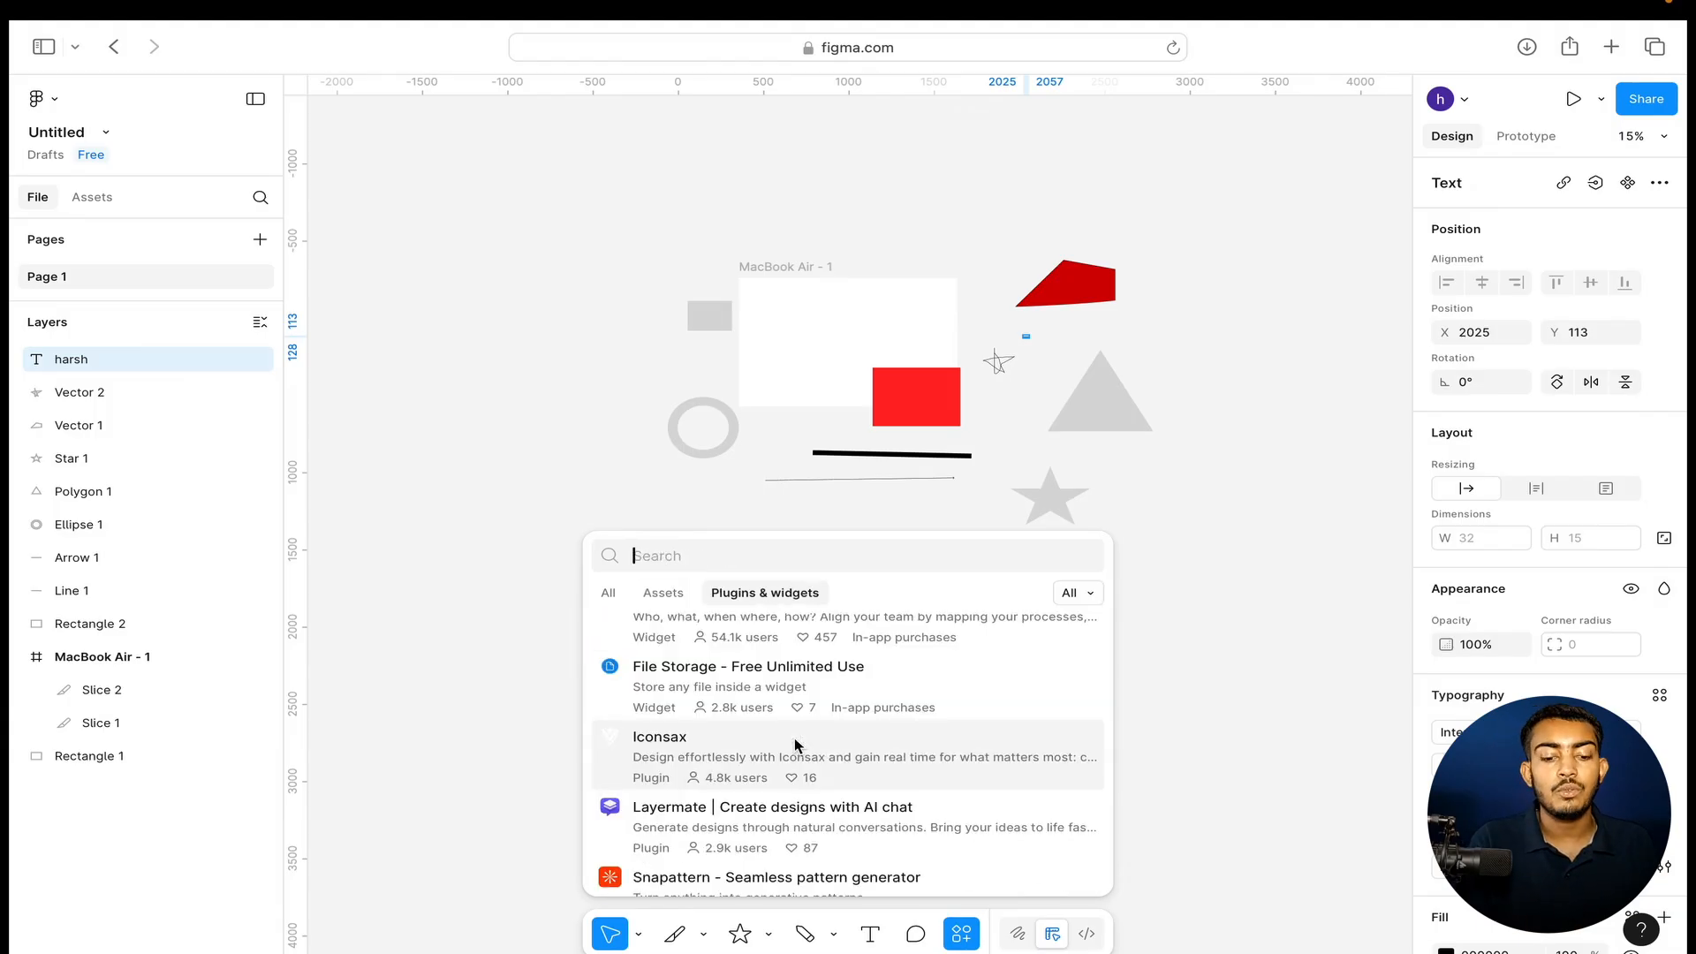
scroll(793, 738, down, 5)
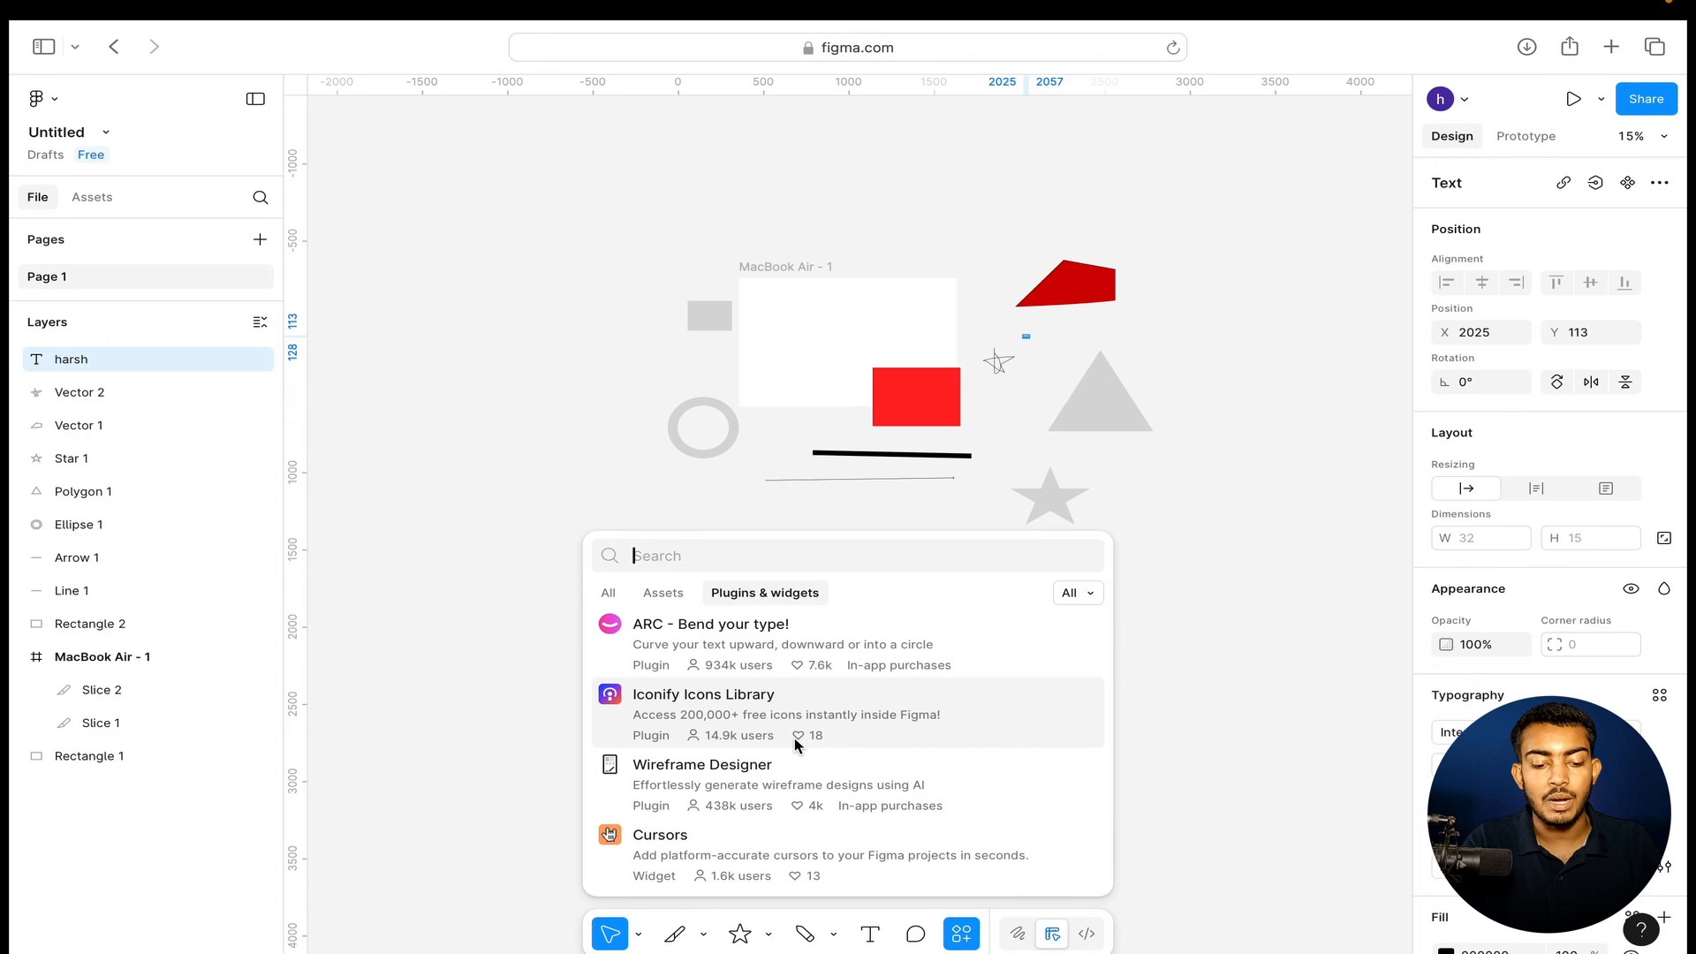
scroll(793, 738, up, 8)
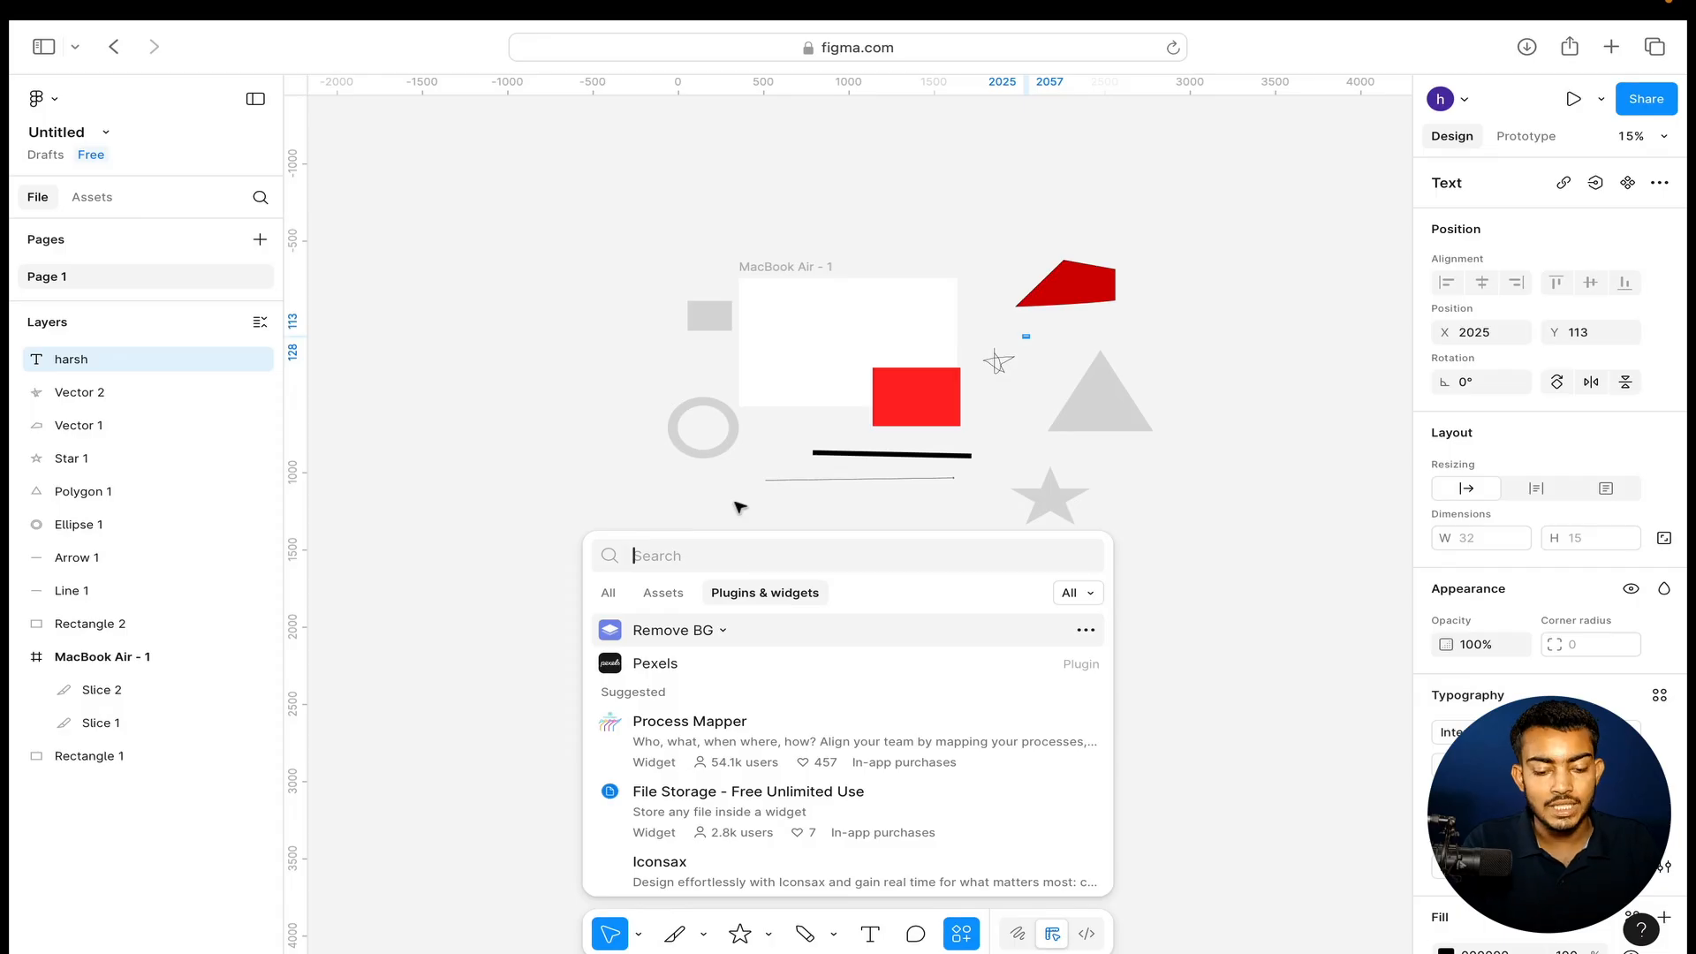
click(564, 506)
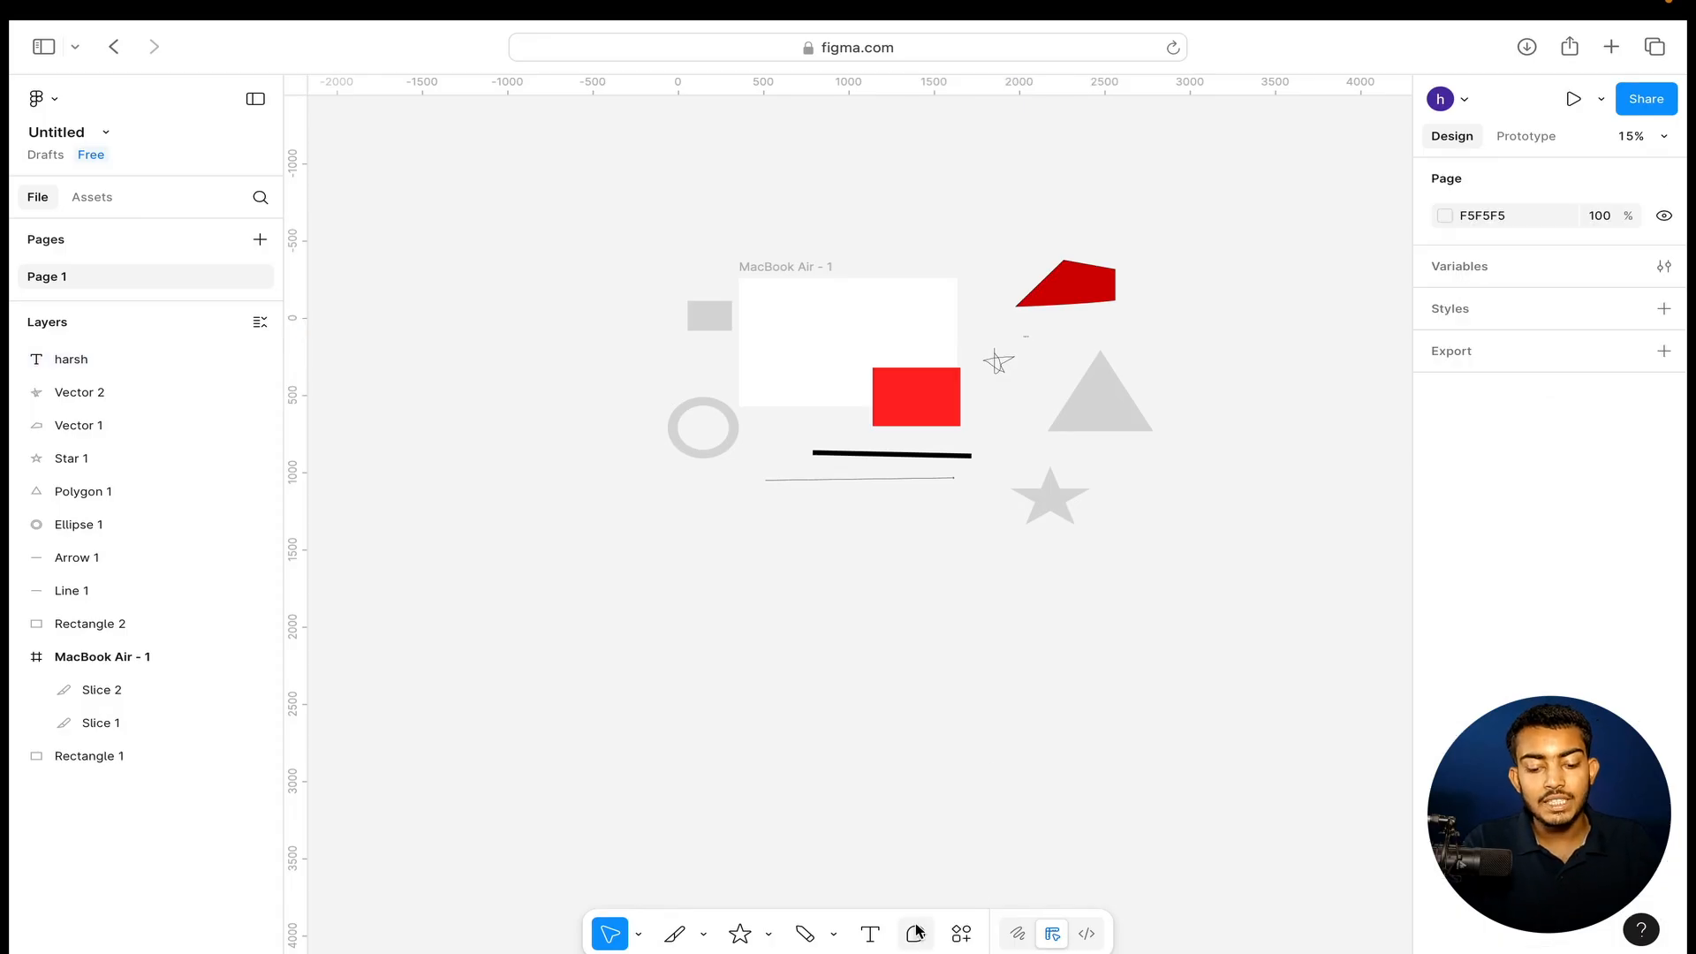
Switch to Draw mode, dismiss the brushes introduction, and draw an open three-point path with the Pen tool below the arrow.
click(1017, 934)
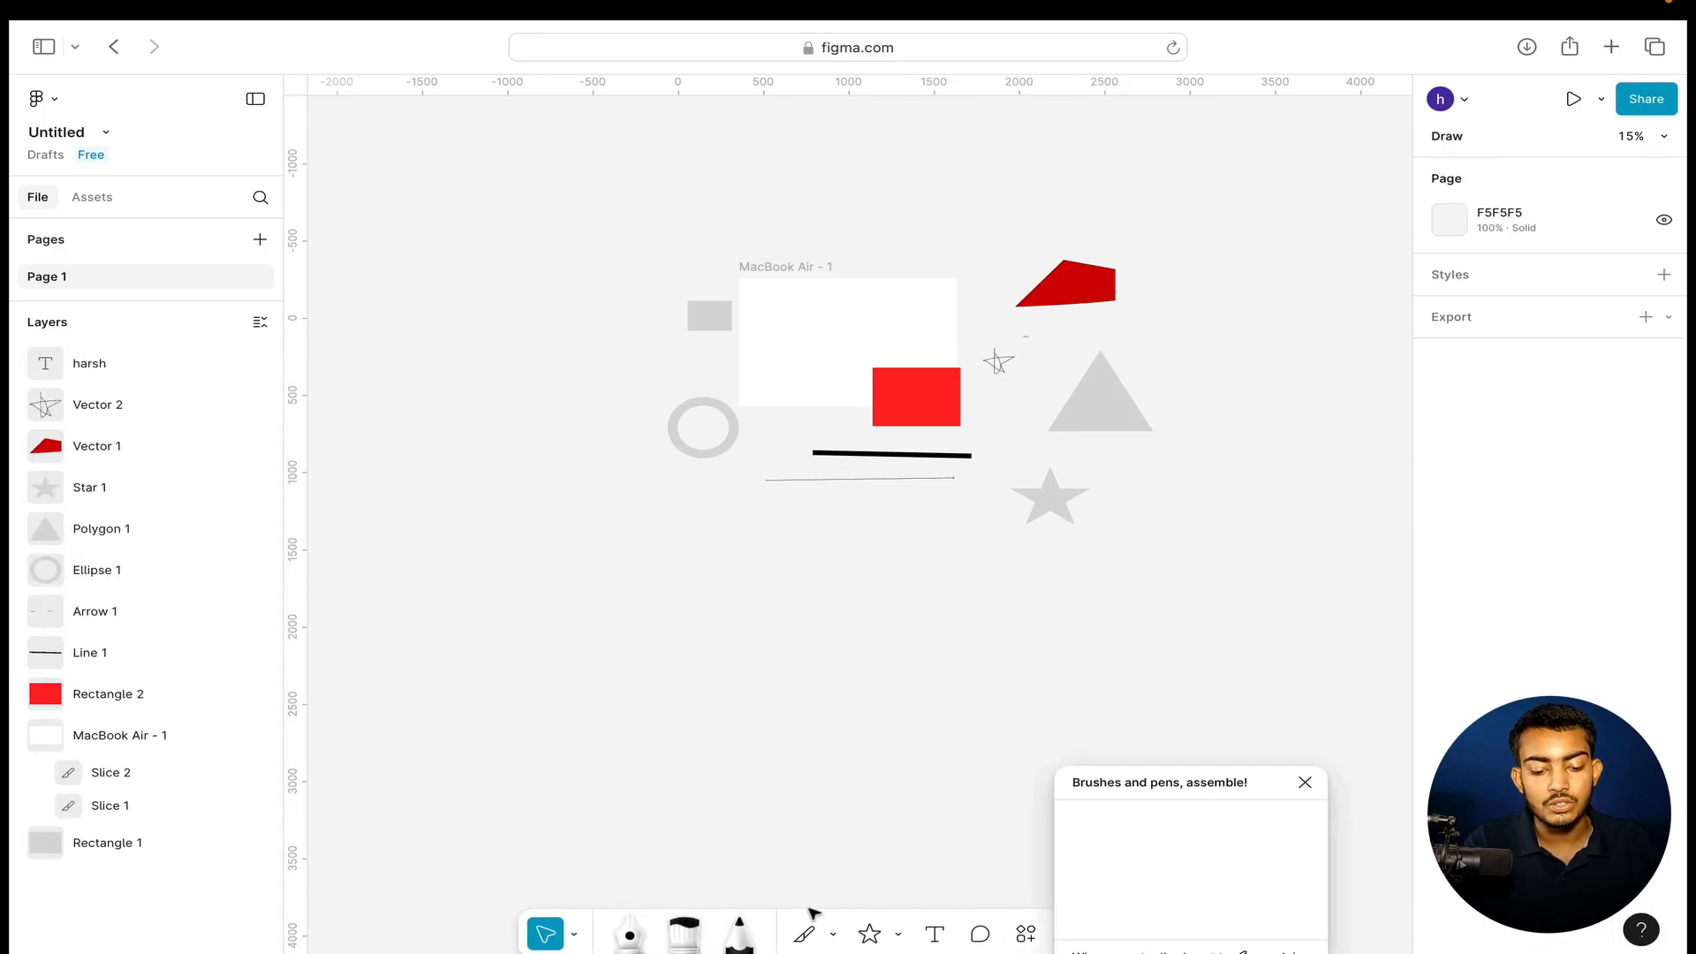
click(1306, 643)
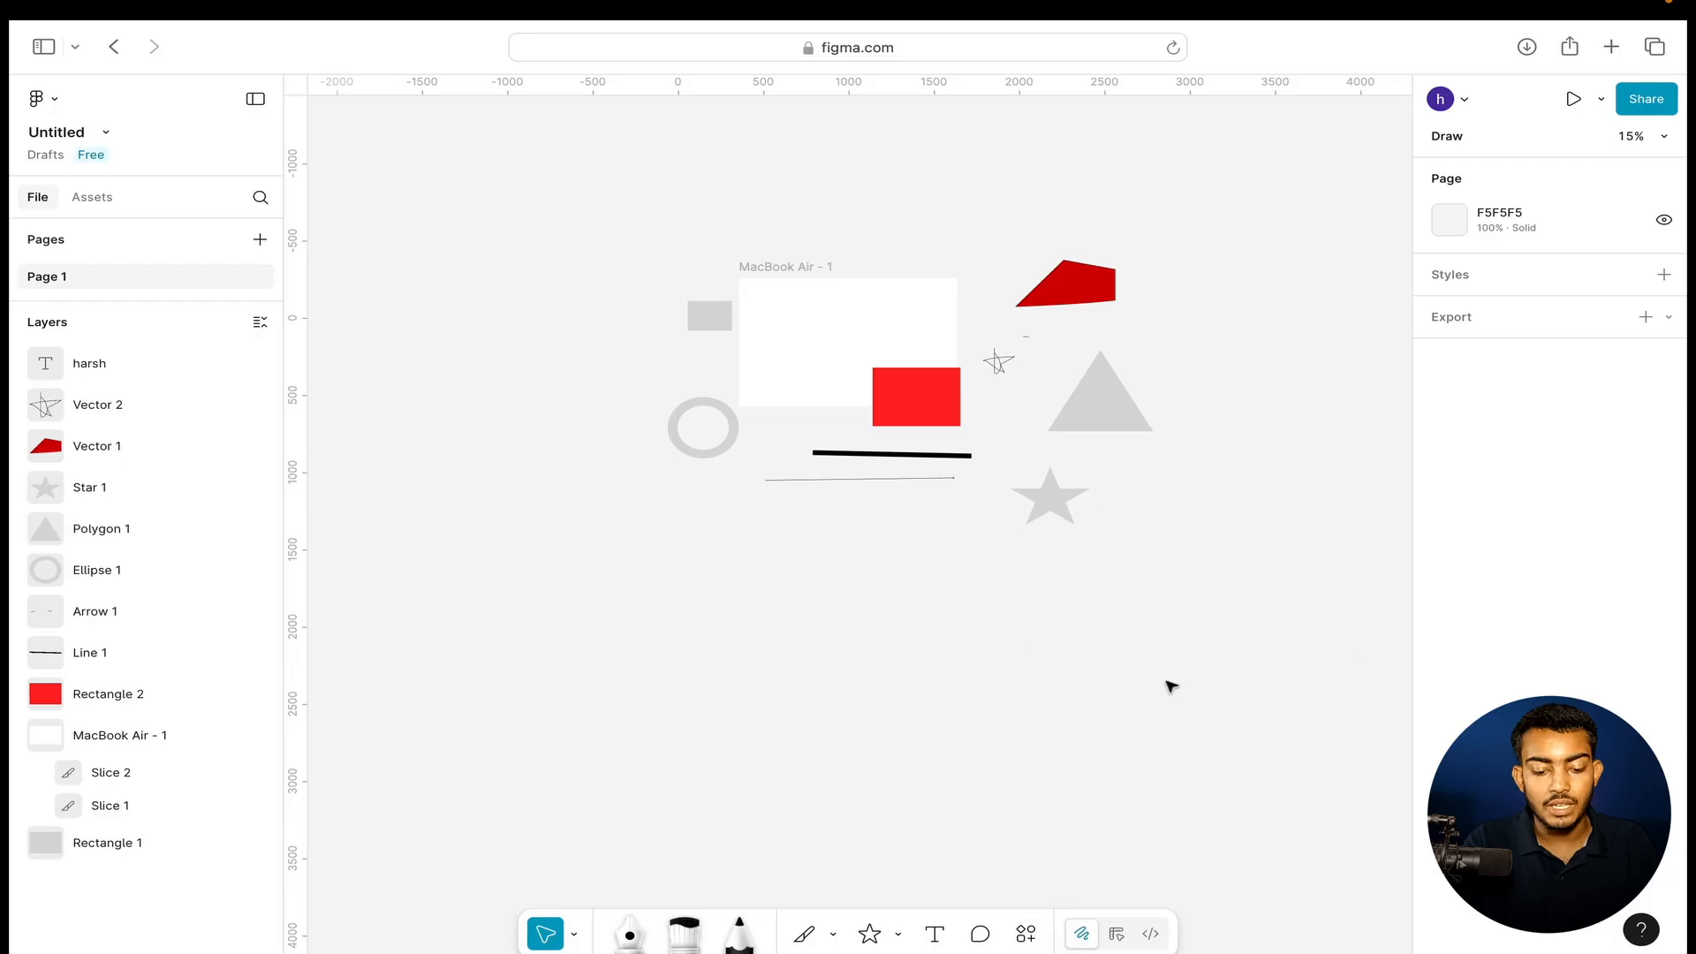
click(630, 932)
click(712, 699)
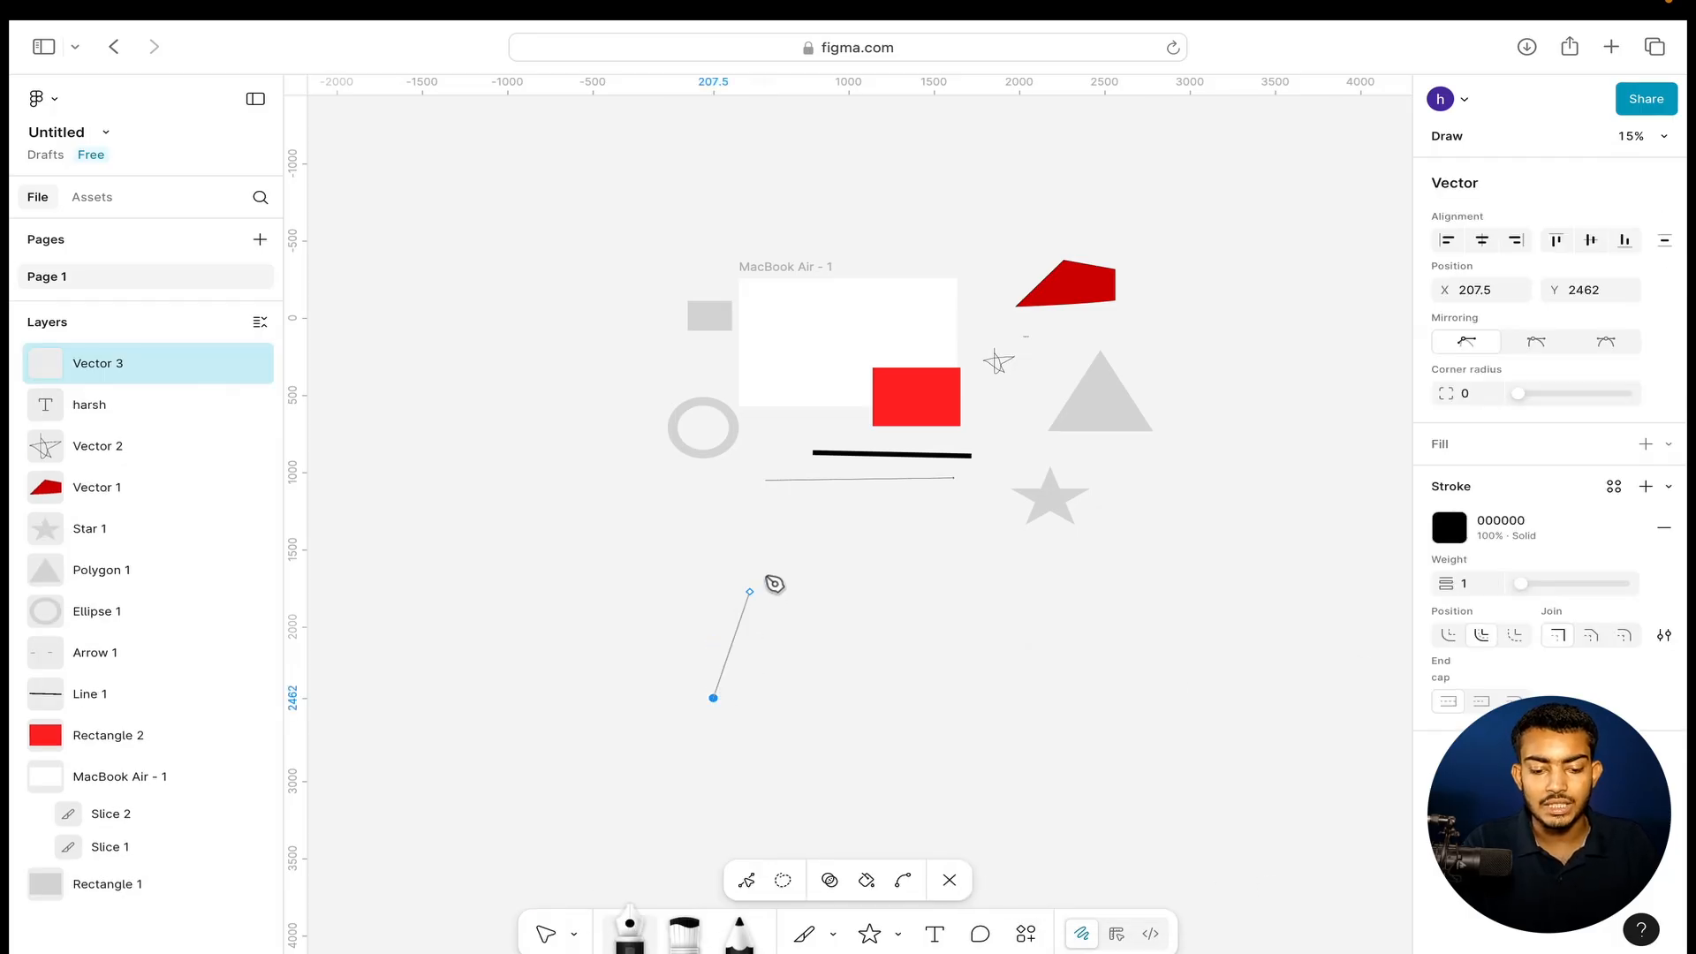
click(648, 578)
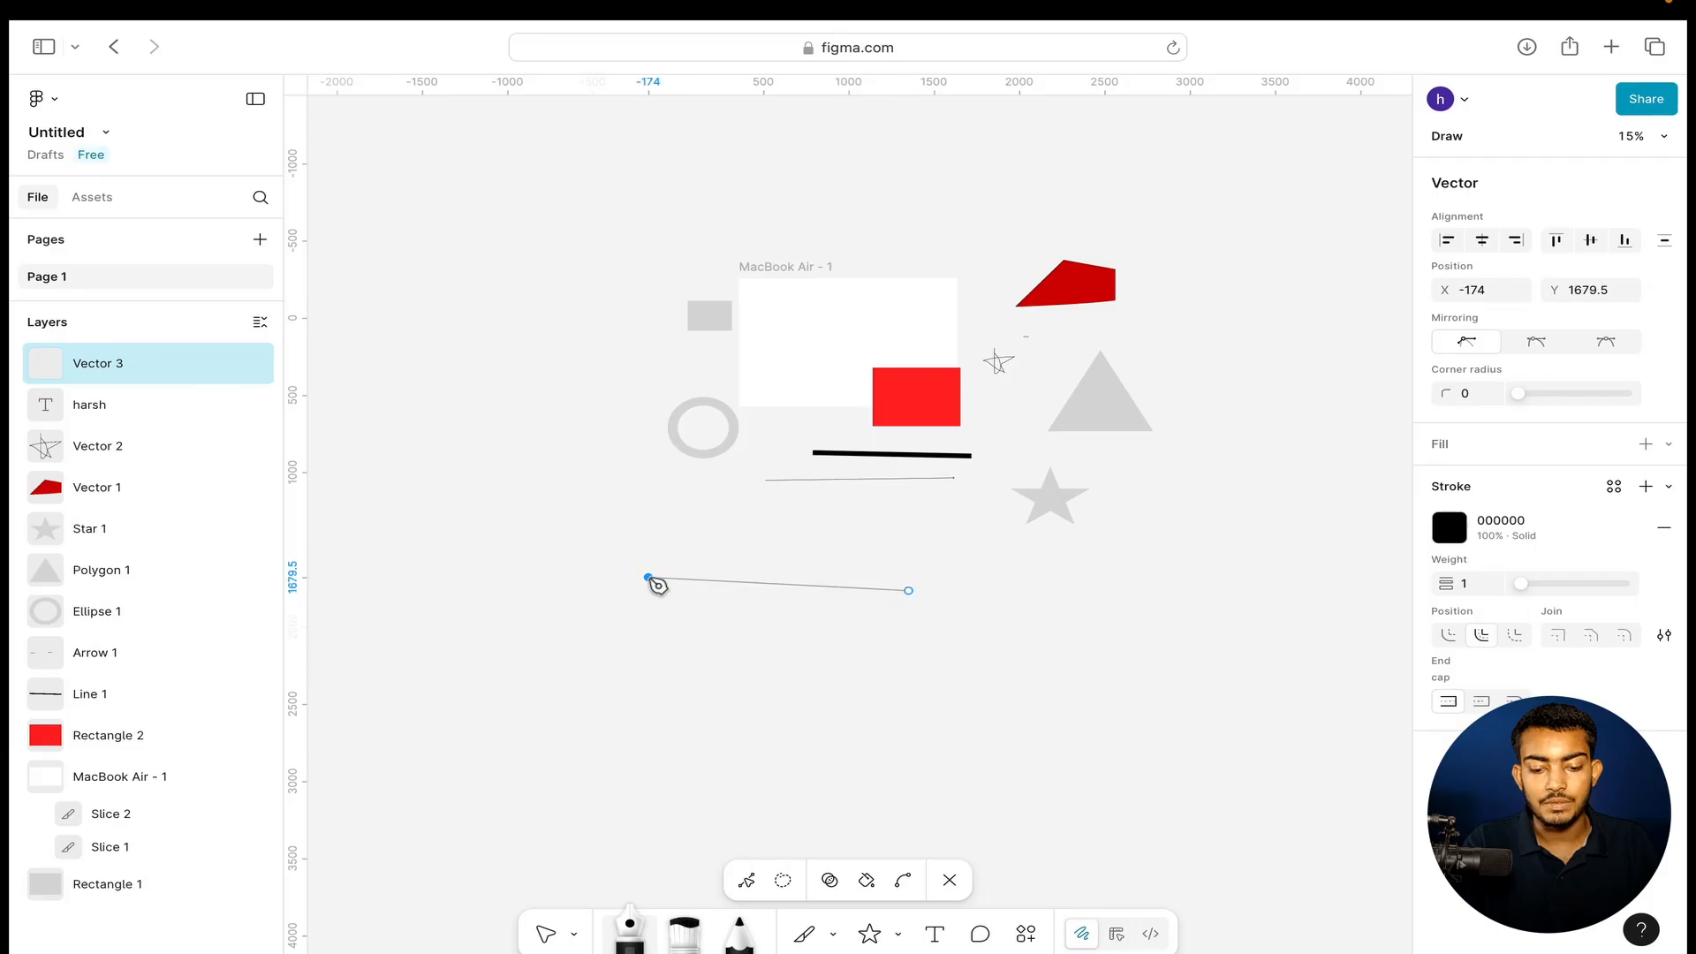
click(611, 624)
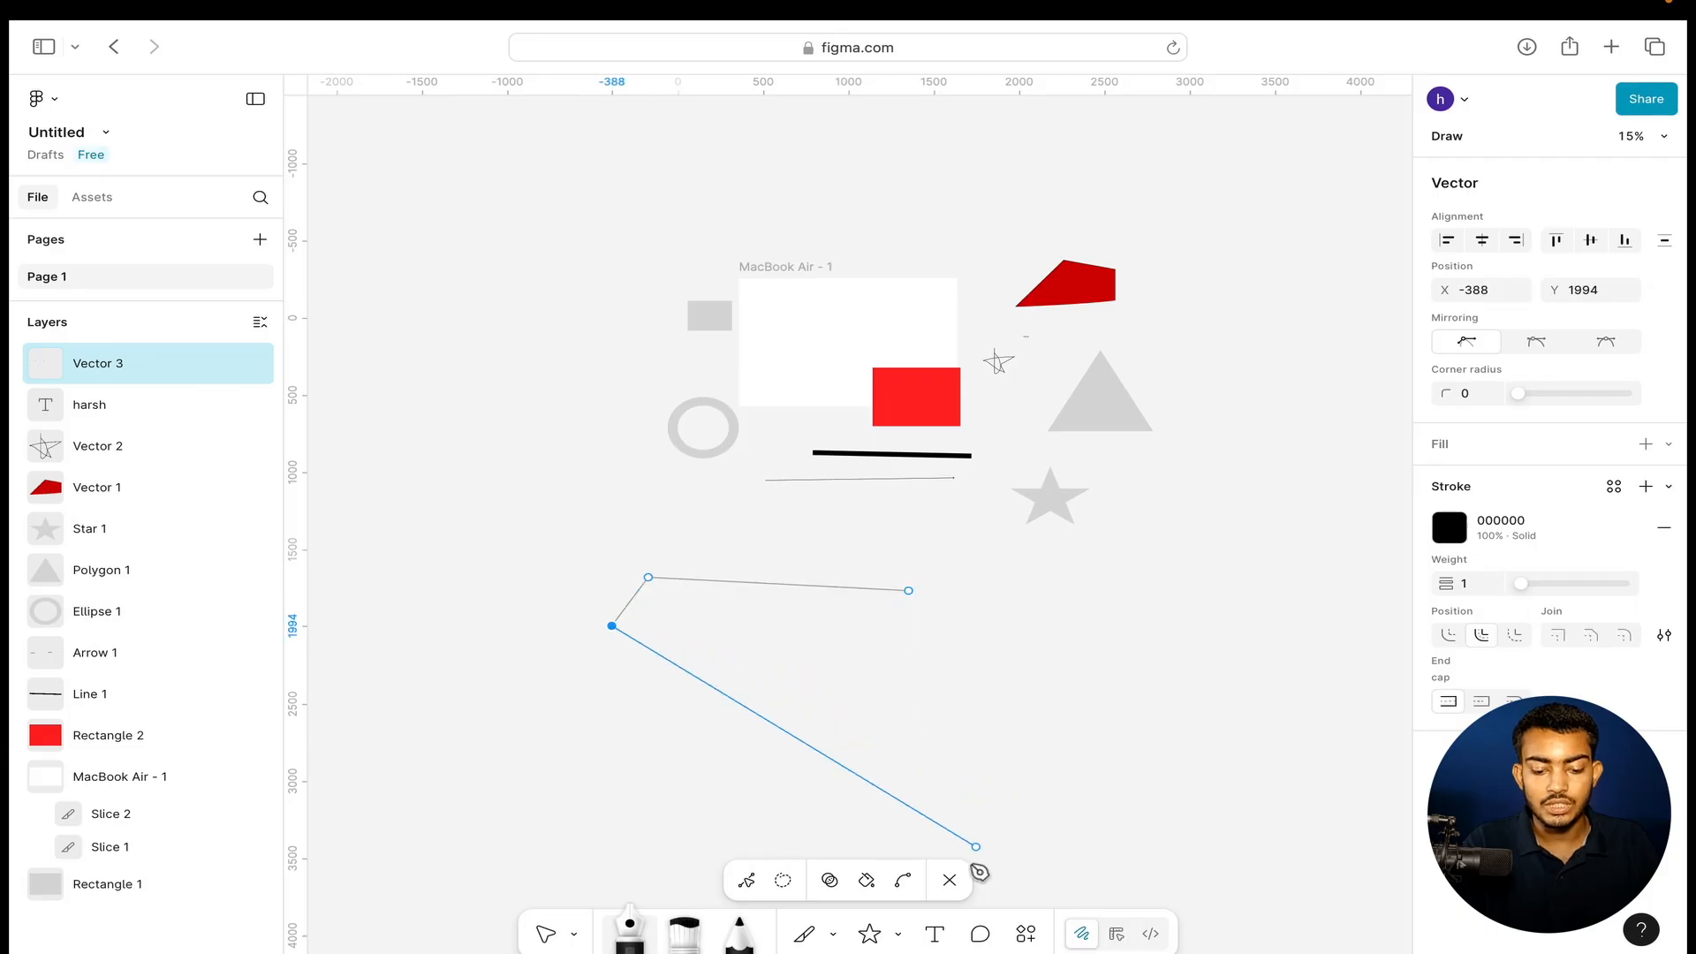
click(961, 876)
Paint a short diagonal stroke with the Brush tool at size 16 in the empty canvas area below the star.
click(685, 932)
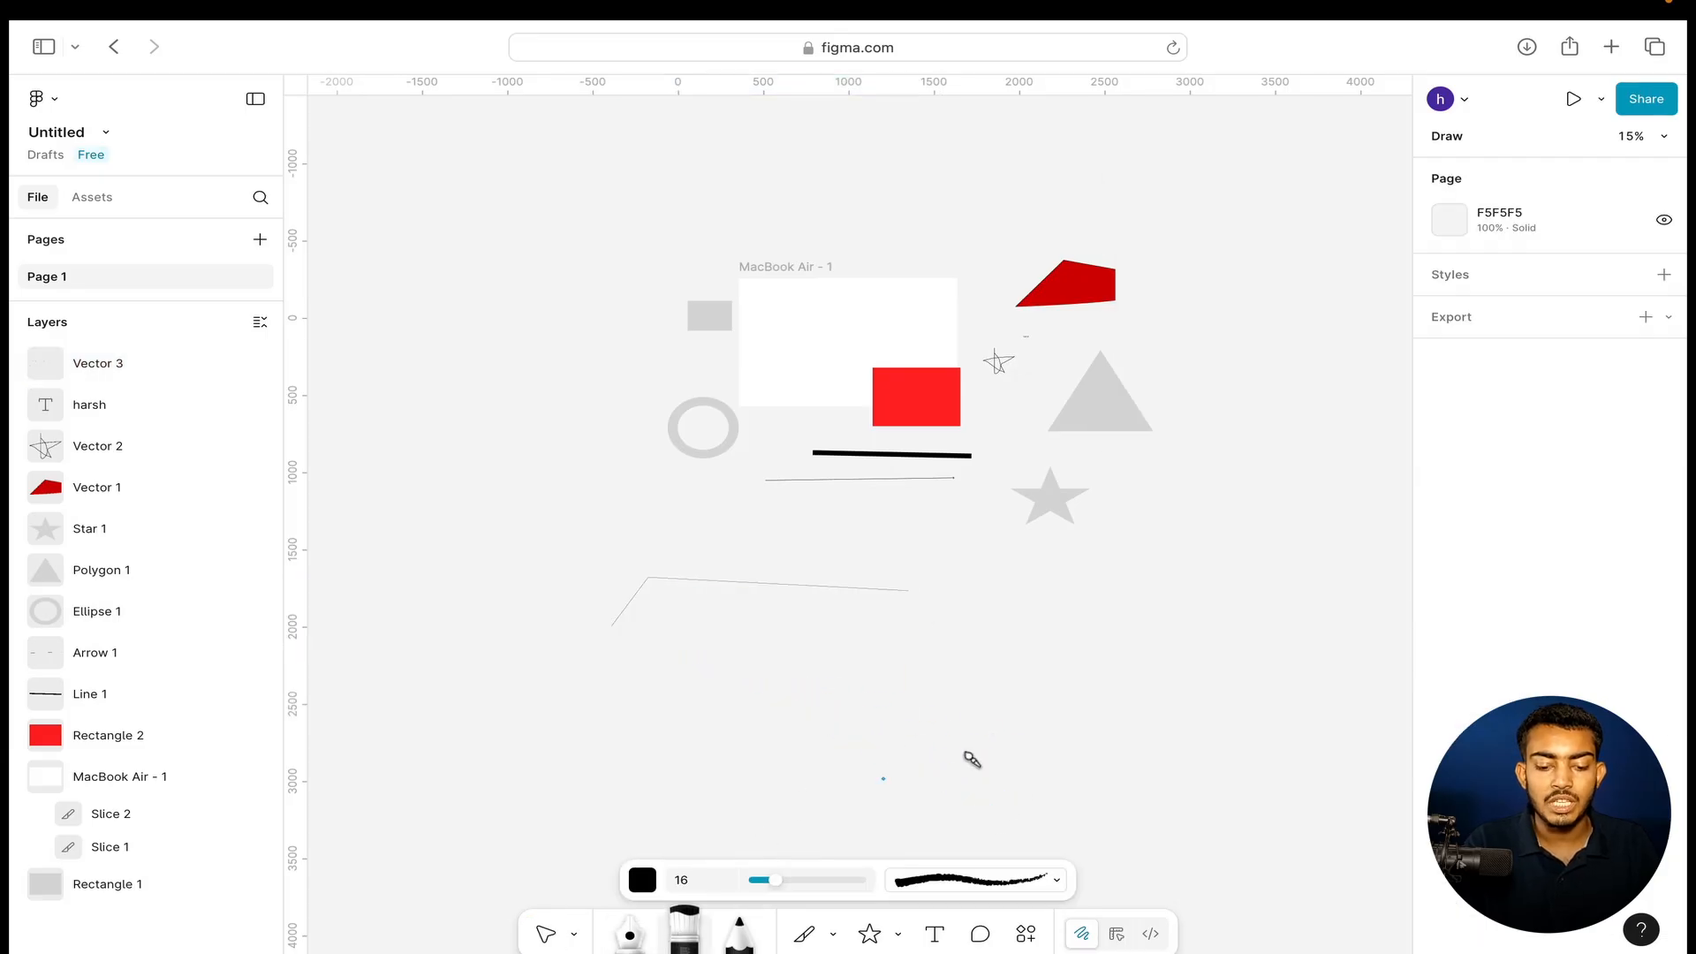
mouse_move(998, 731)
mouse_down()
mouse_move(1026, 593)
mouse_move(1040, 579)
mouse_move(1086, 635)
mouse_up()
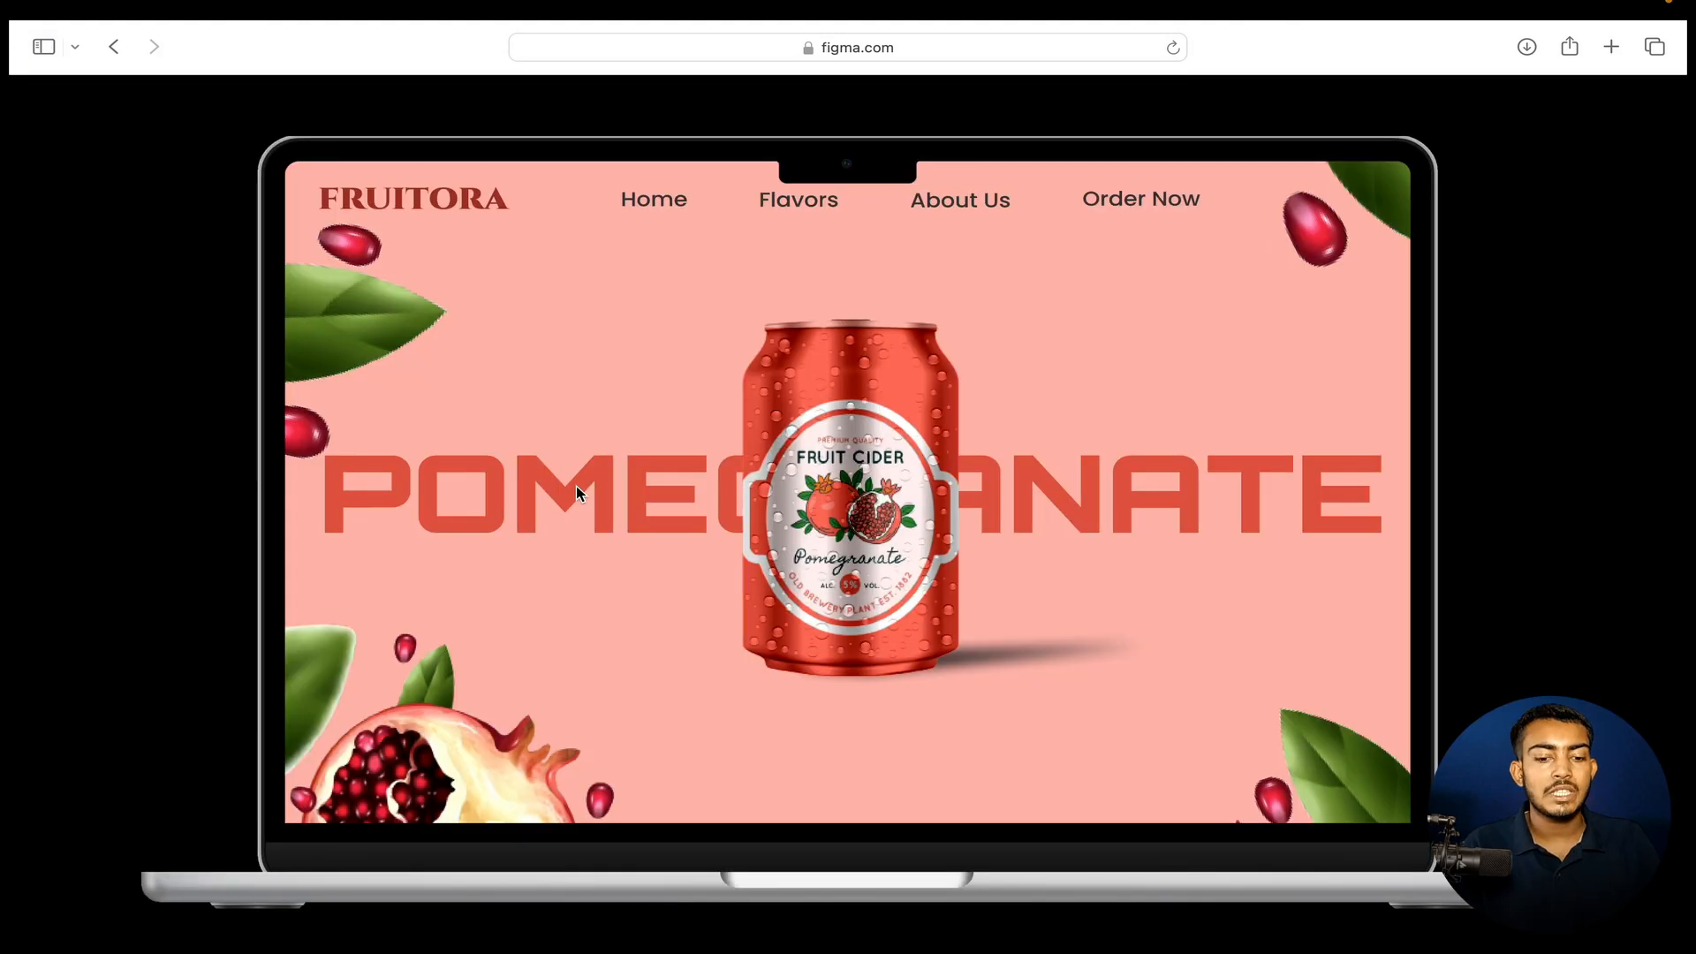
Play through the blueberry, raspberry and pomegranate screens of the Fruitora can prototype.
click(936, 517)
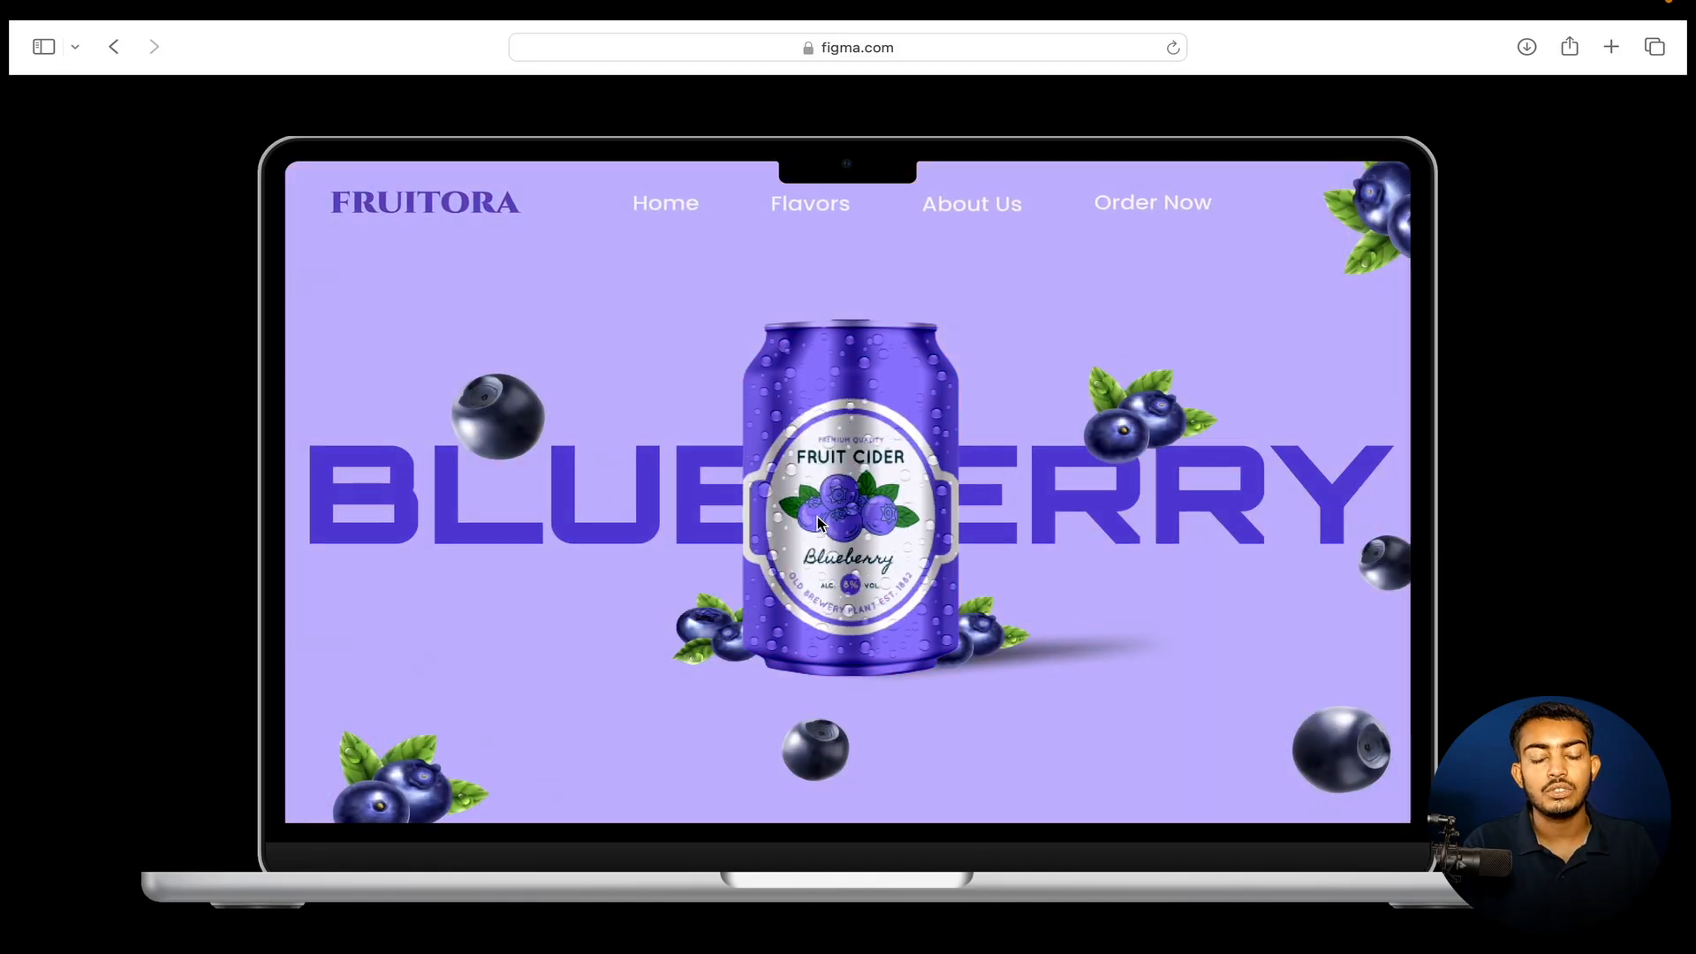
click(819, 510)
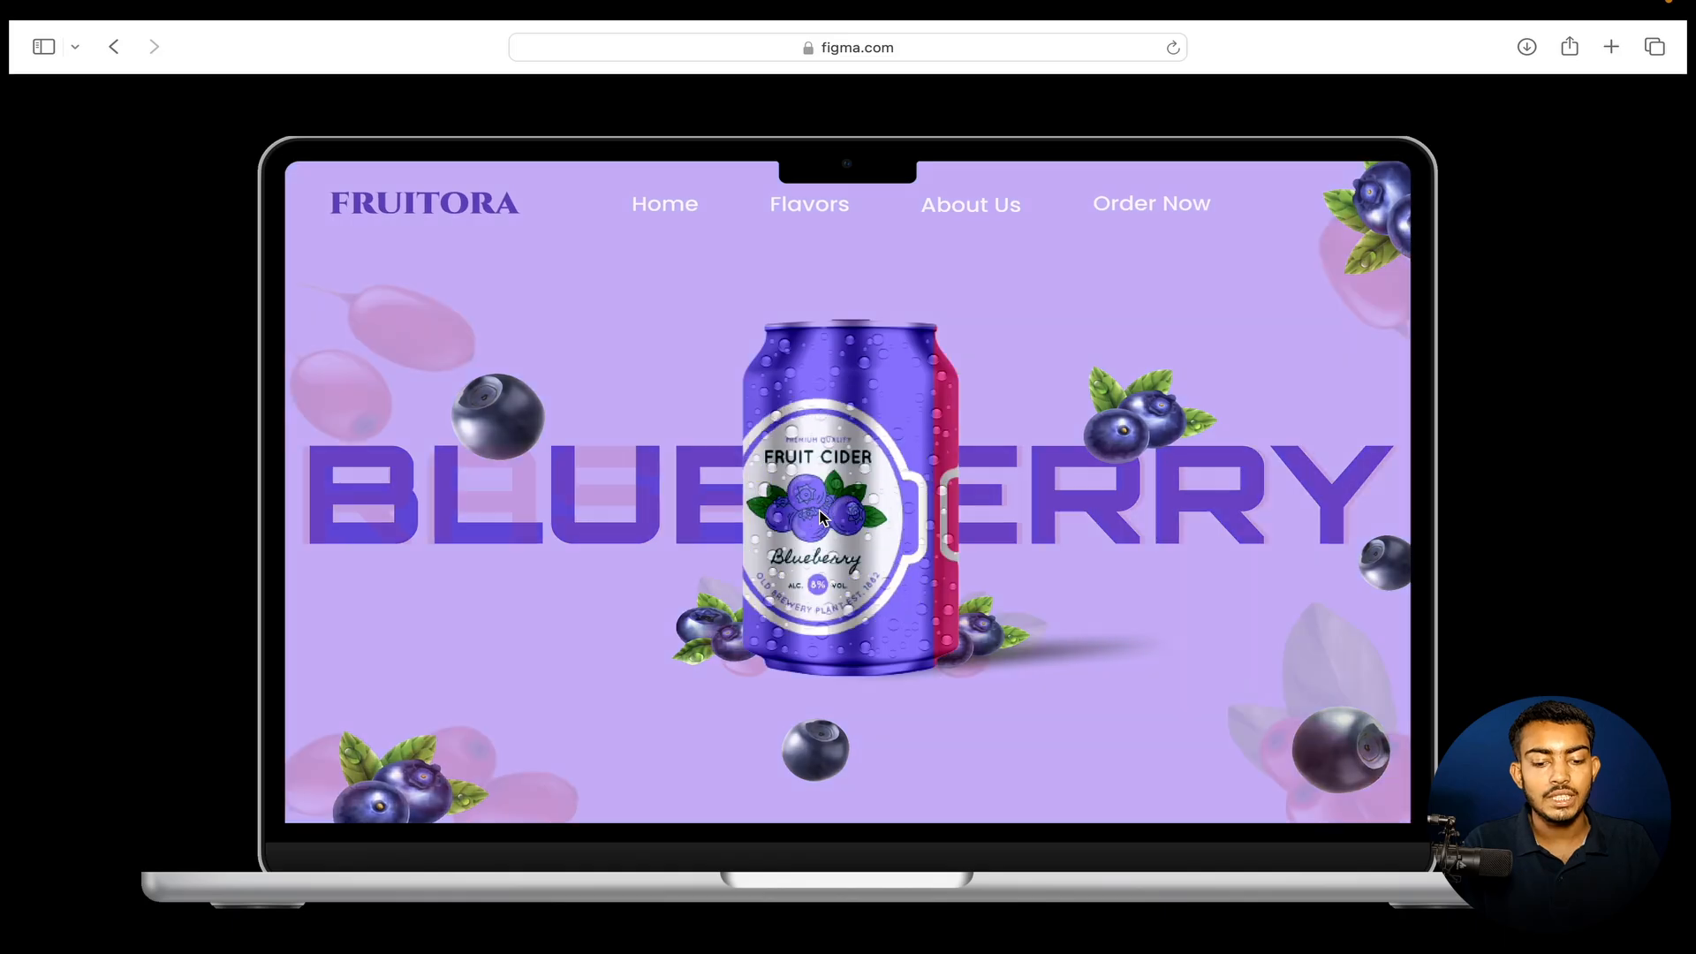
click(819, 510)
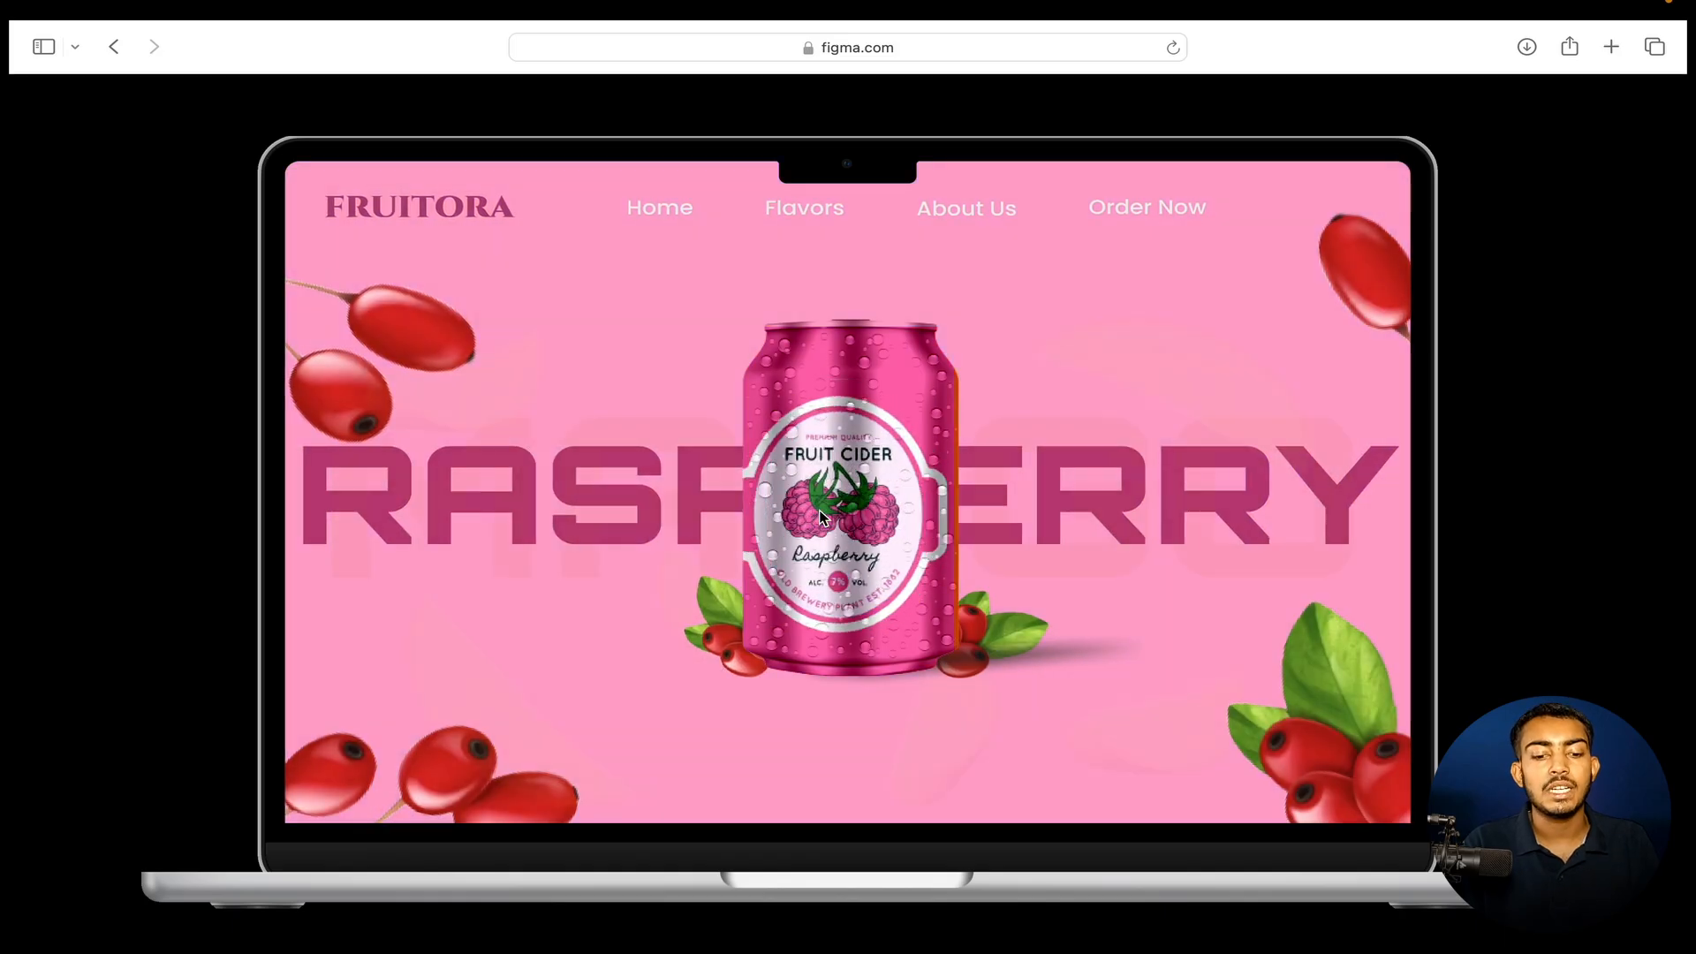
click(857, 512)
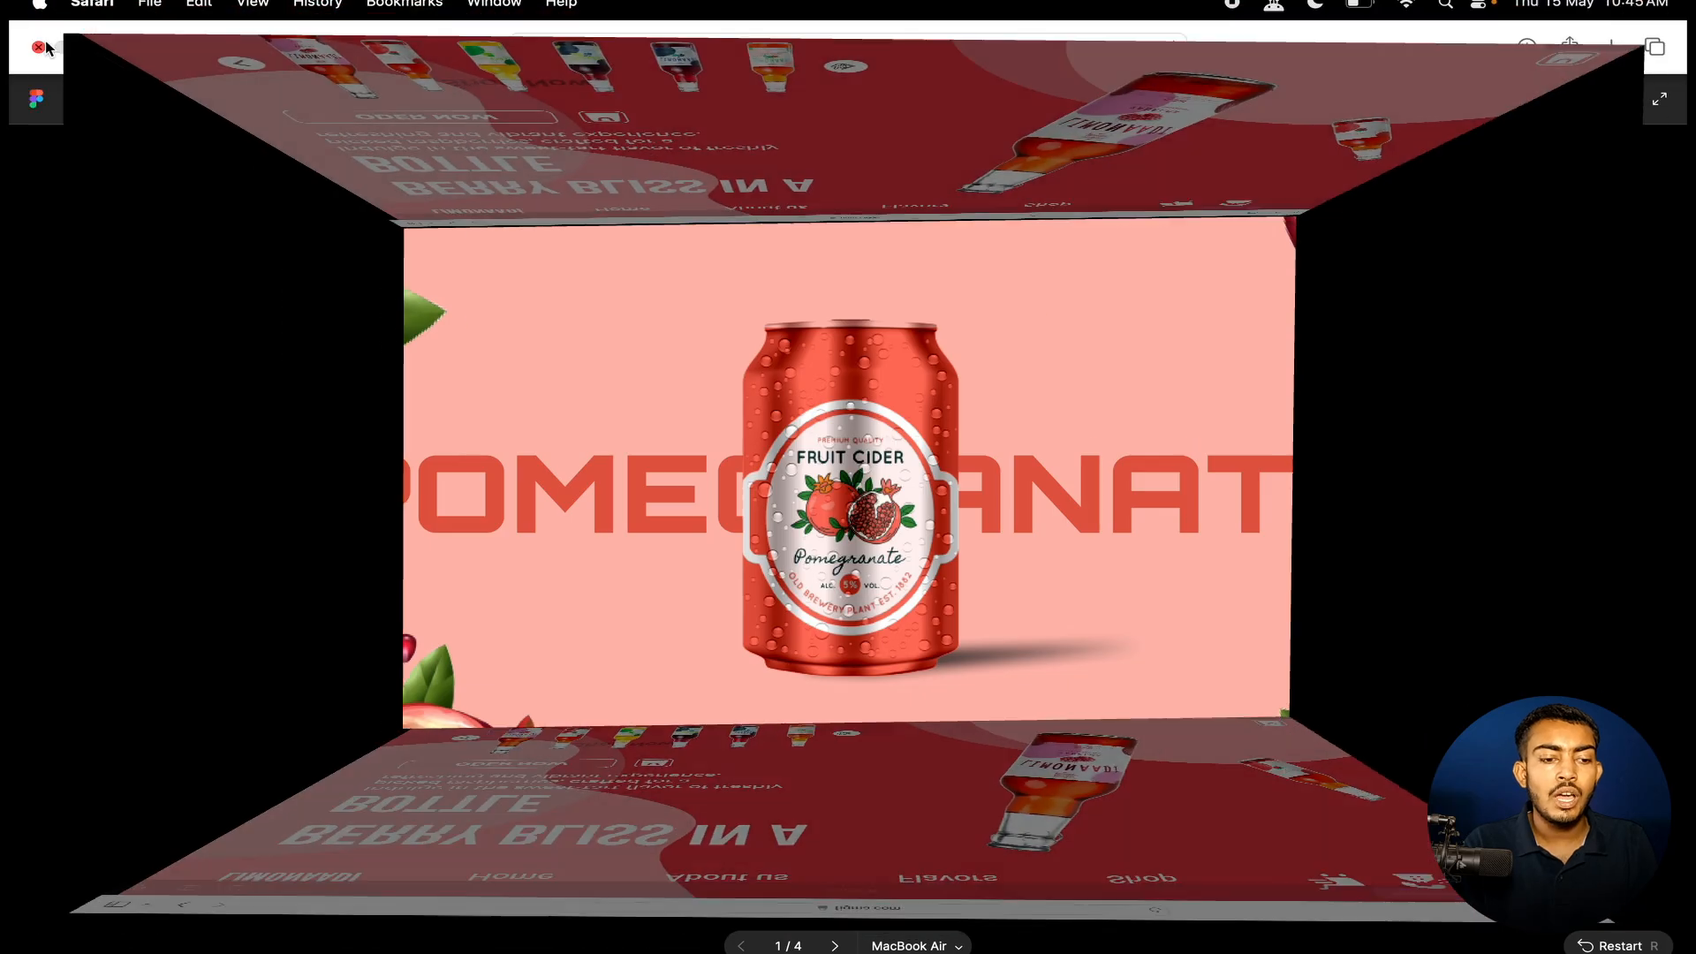
Switch to the Limonaadi prototype and advance its bottle carousel to the blackcurrant screen.
click(39, 50)
click(845, 742)
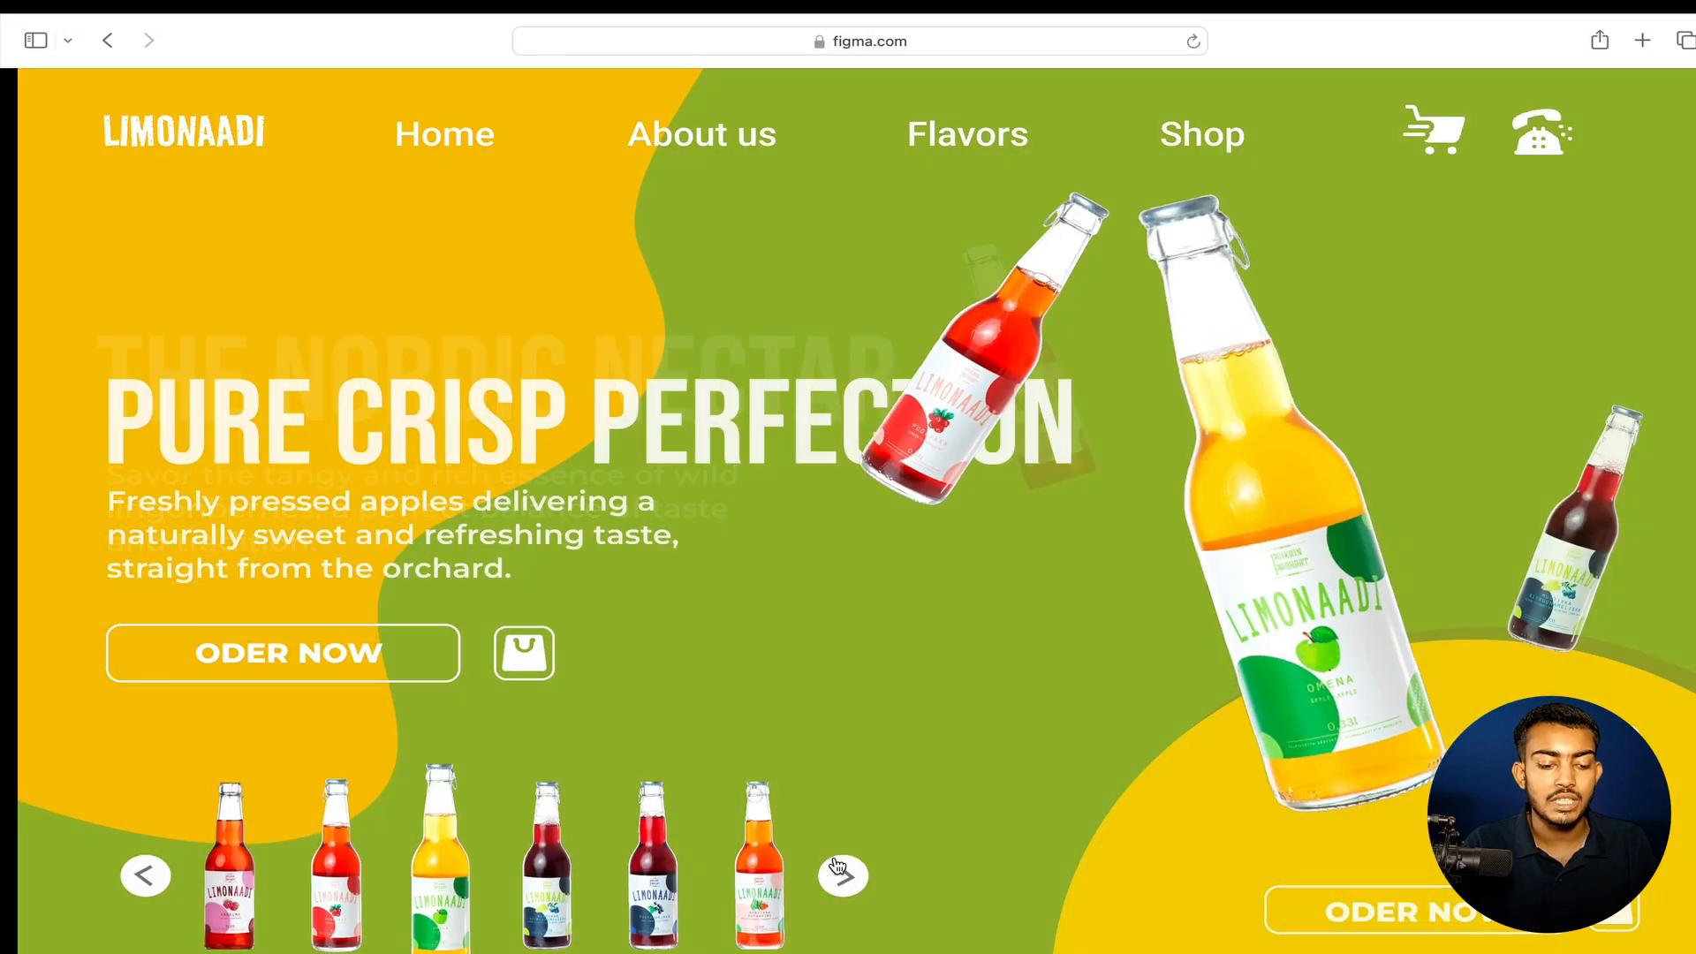
click(839, 870)
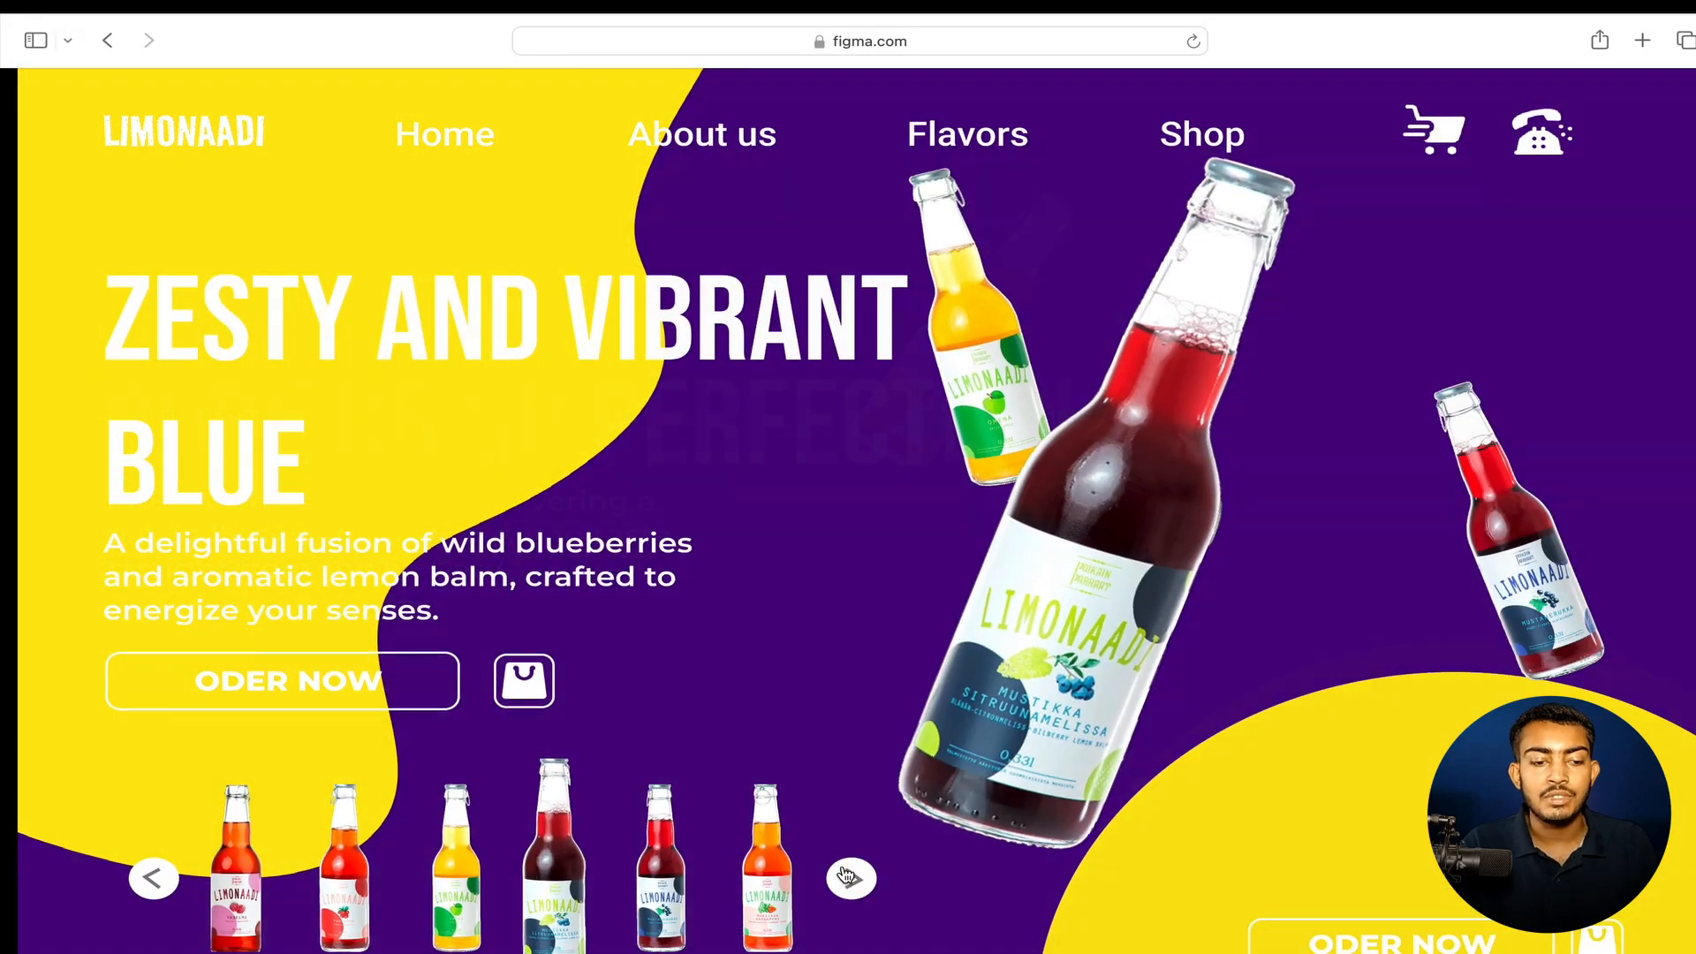
click(844, 874)
click(844, 869)
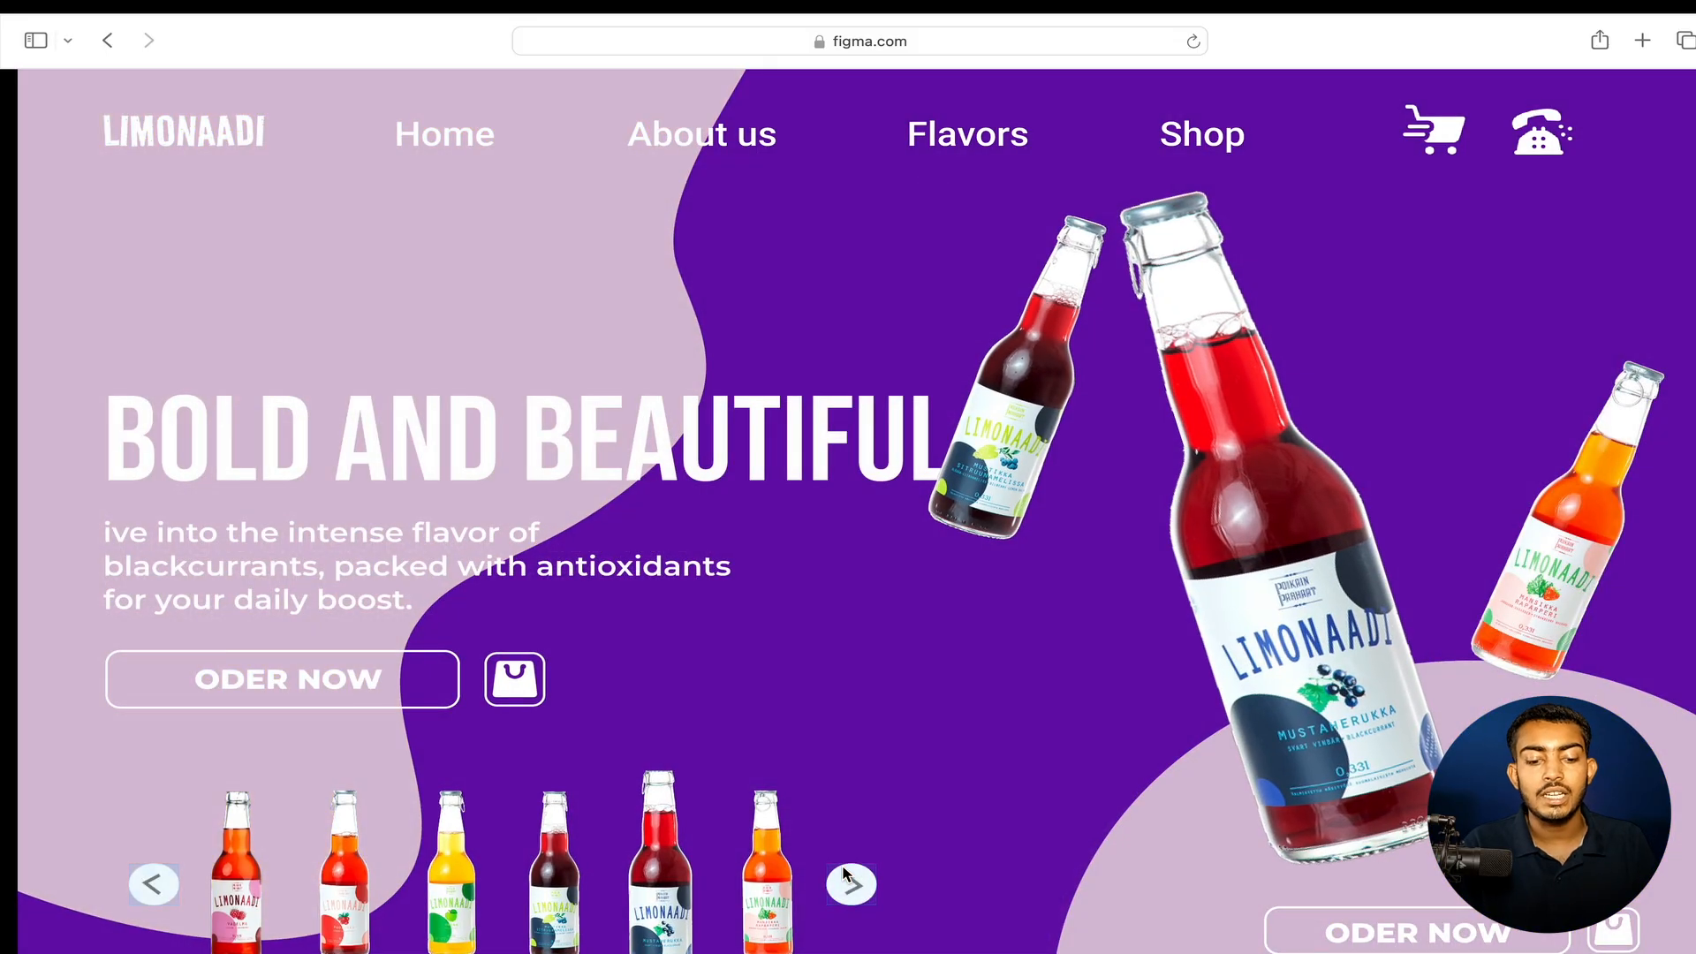
Step the Limonaadi carousel back to the raspberry screen and advance it again to the apple screen.
click(441, 886)
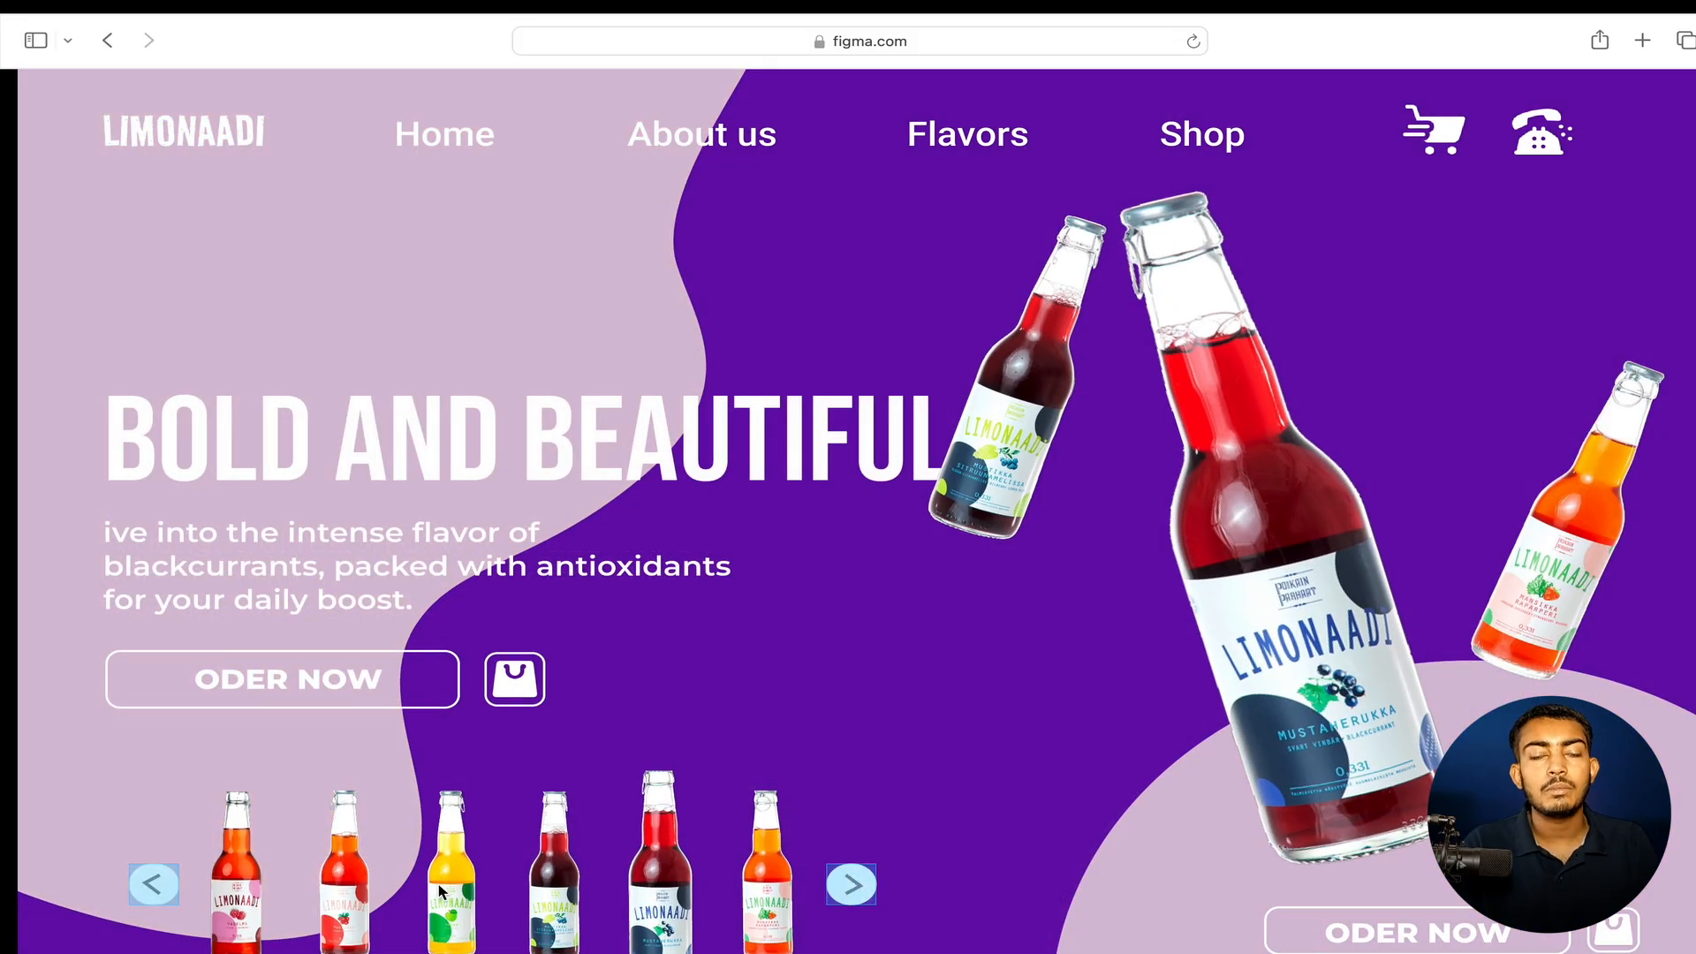
click(152, 880)
click(152, 880)
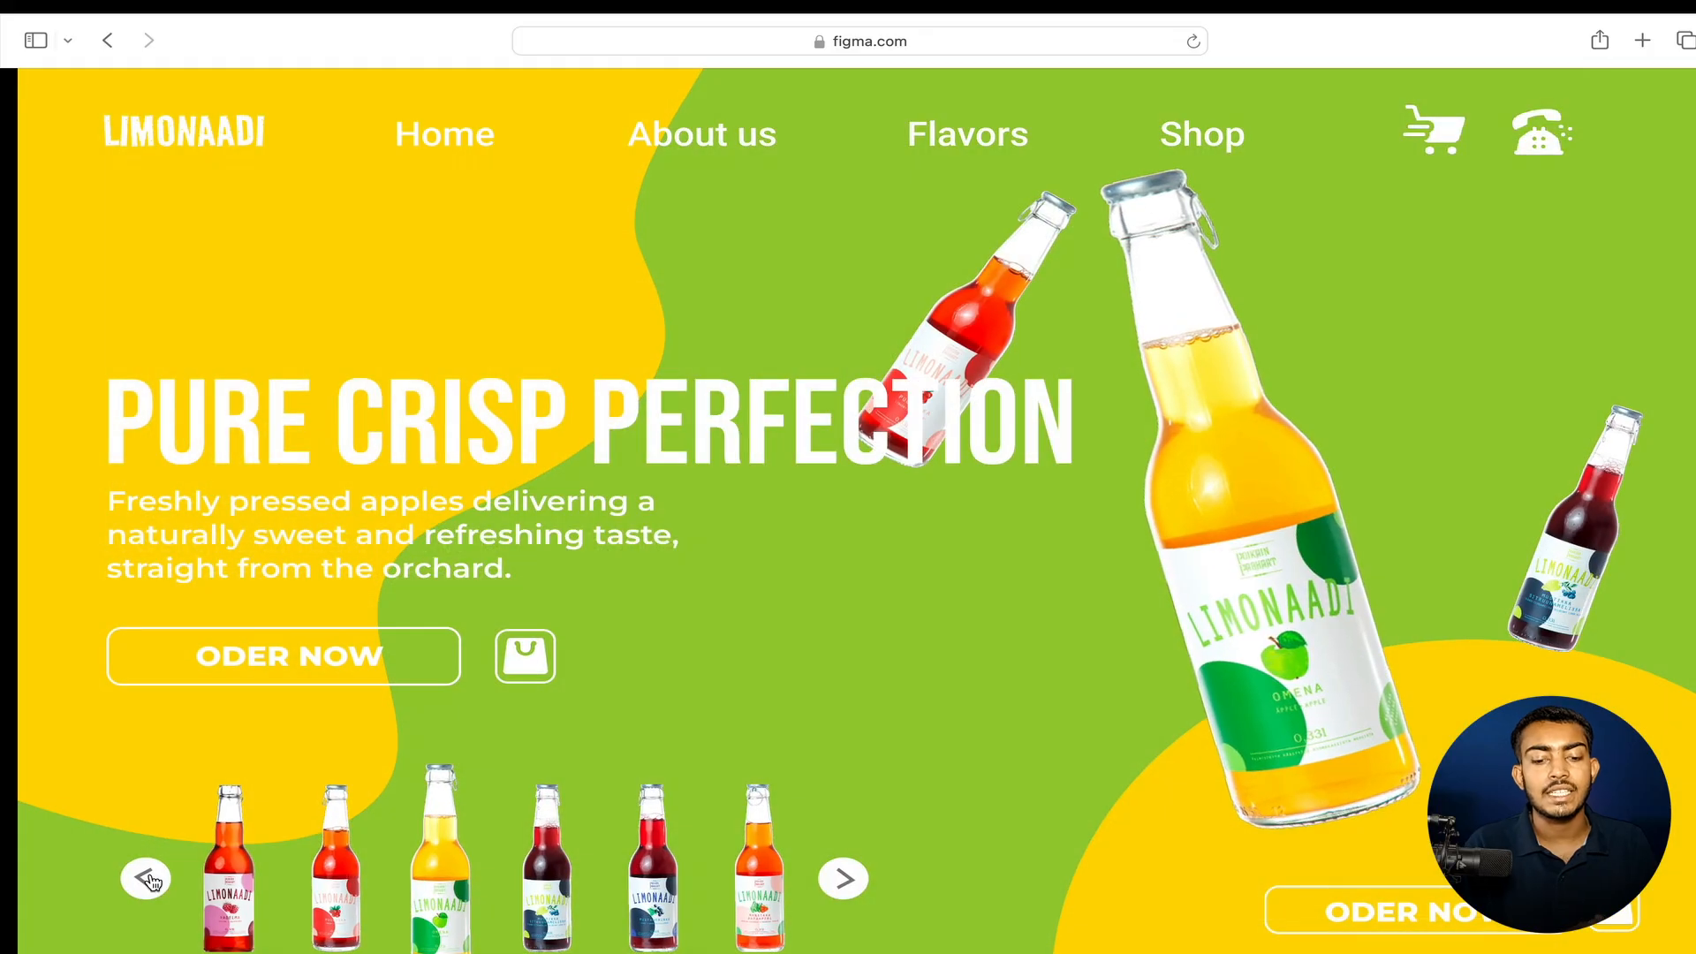
click(151, 879)
click(150, 872)
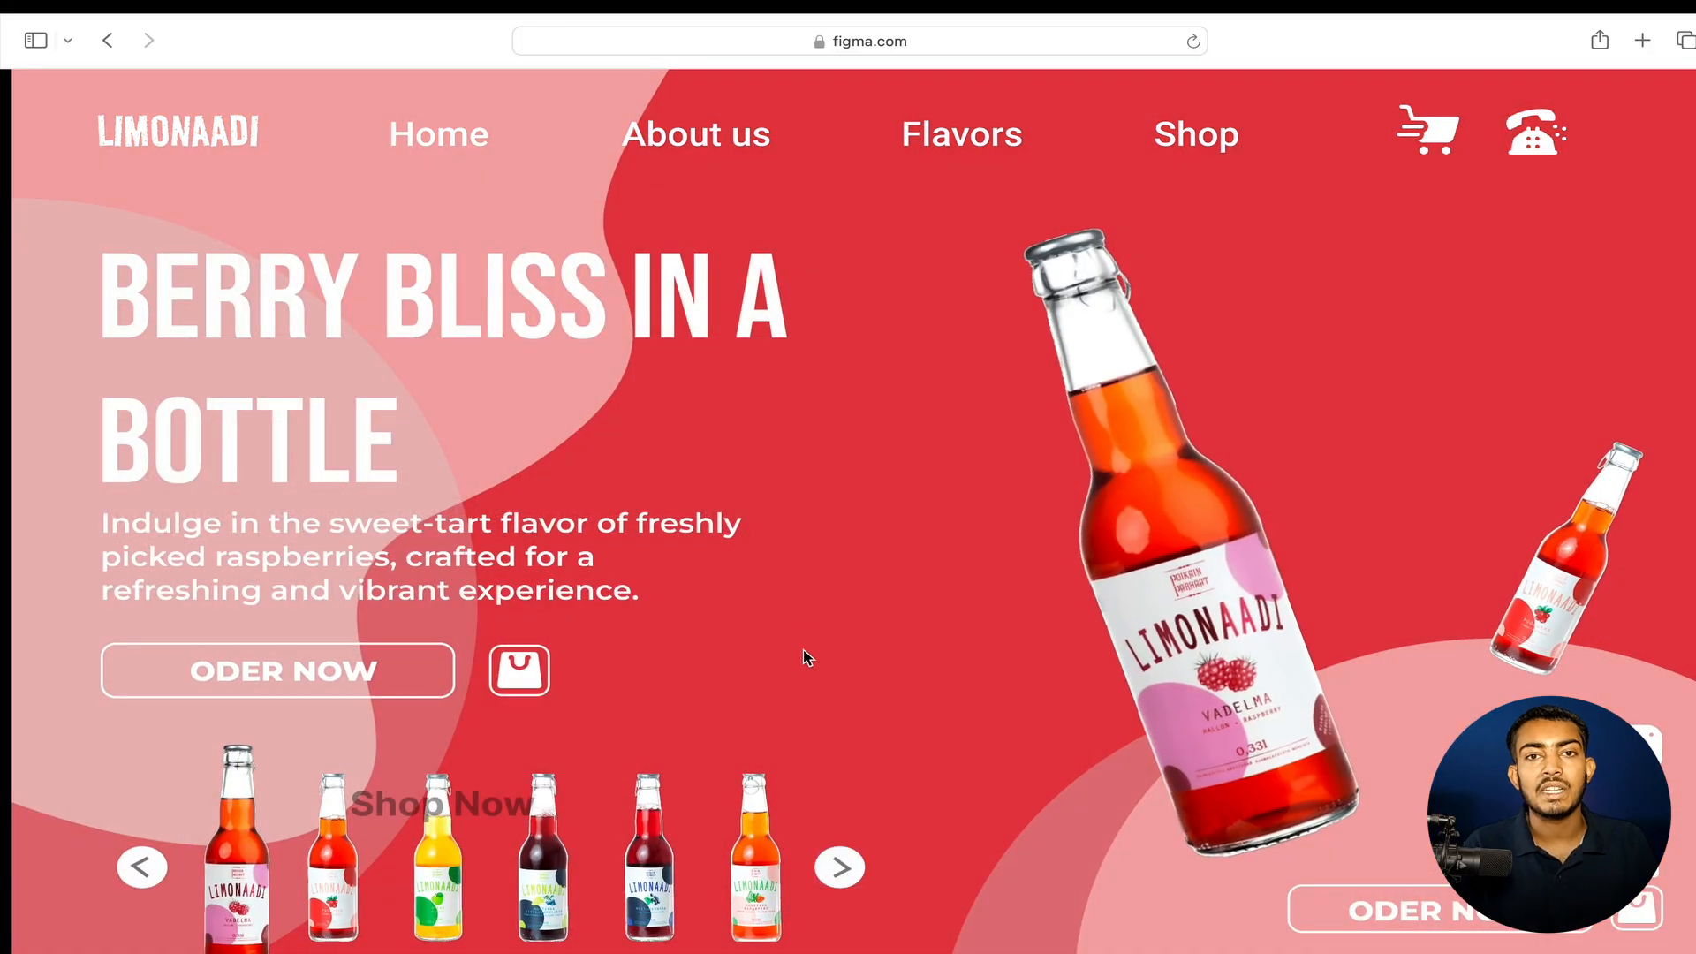
click(842, 892)
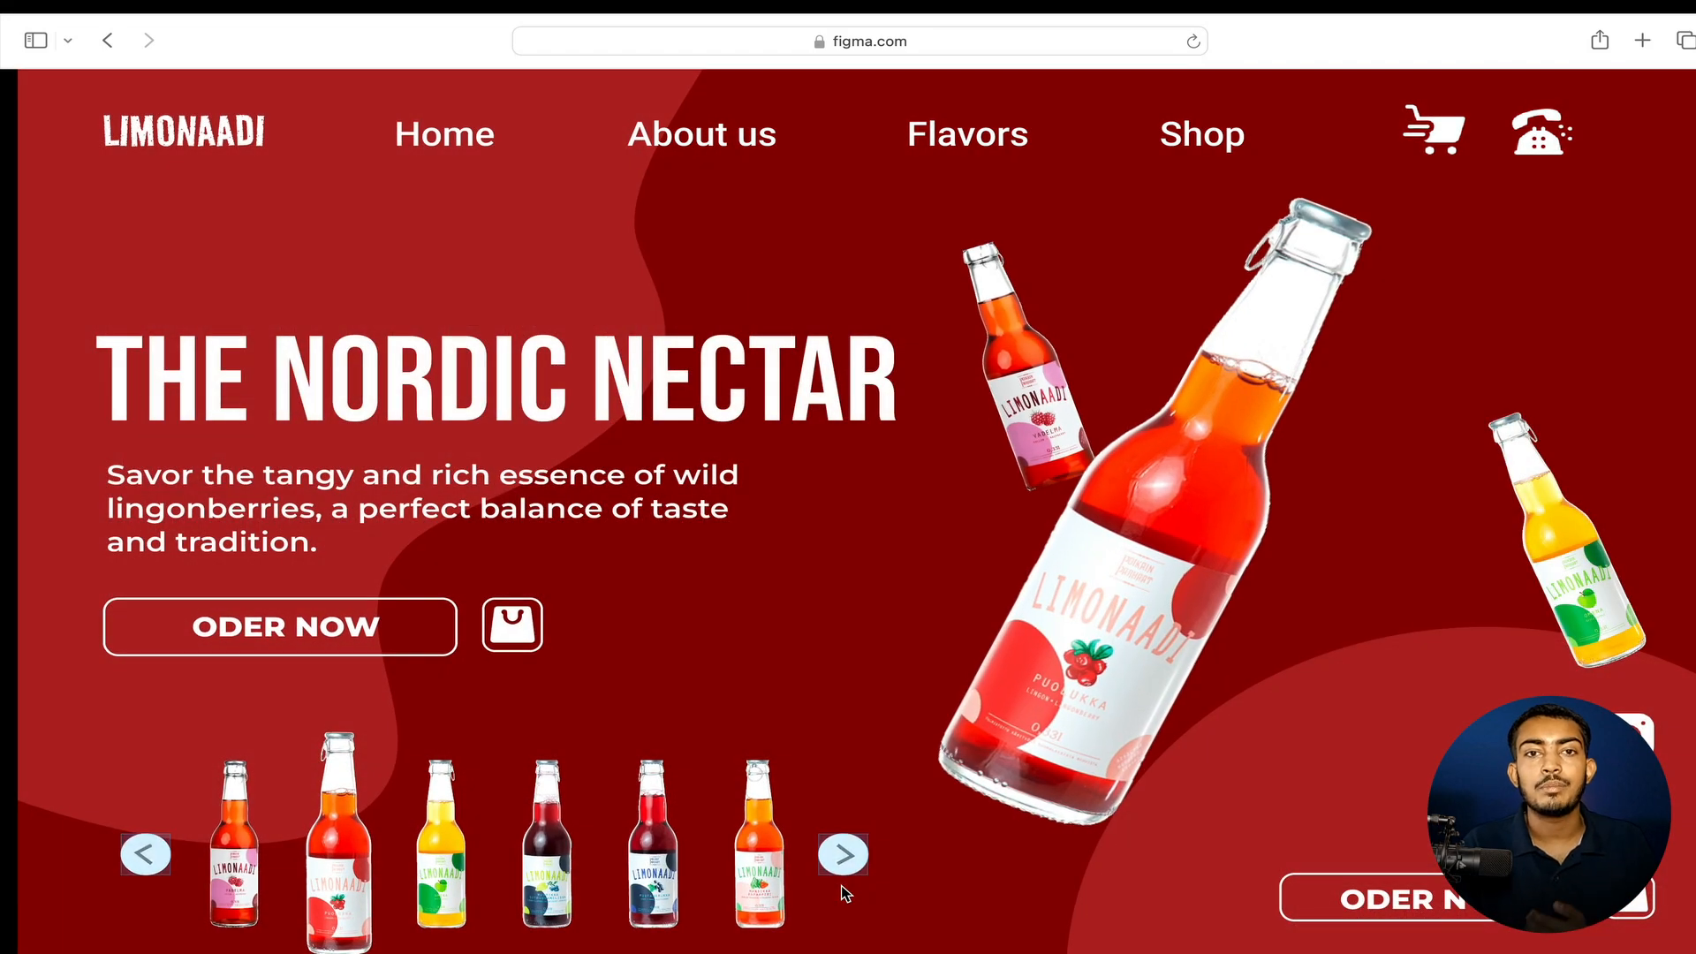
click(844, 857)
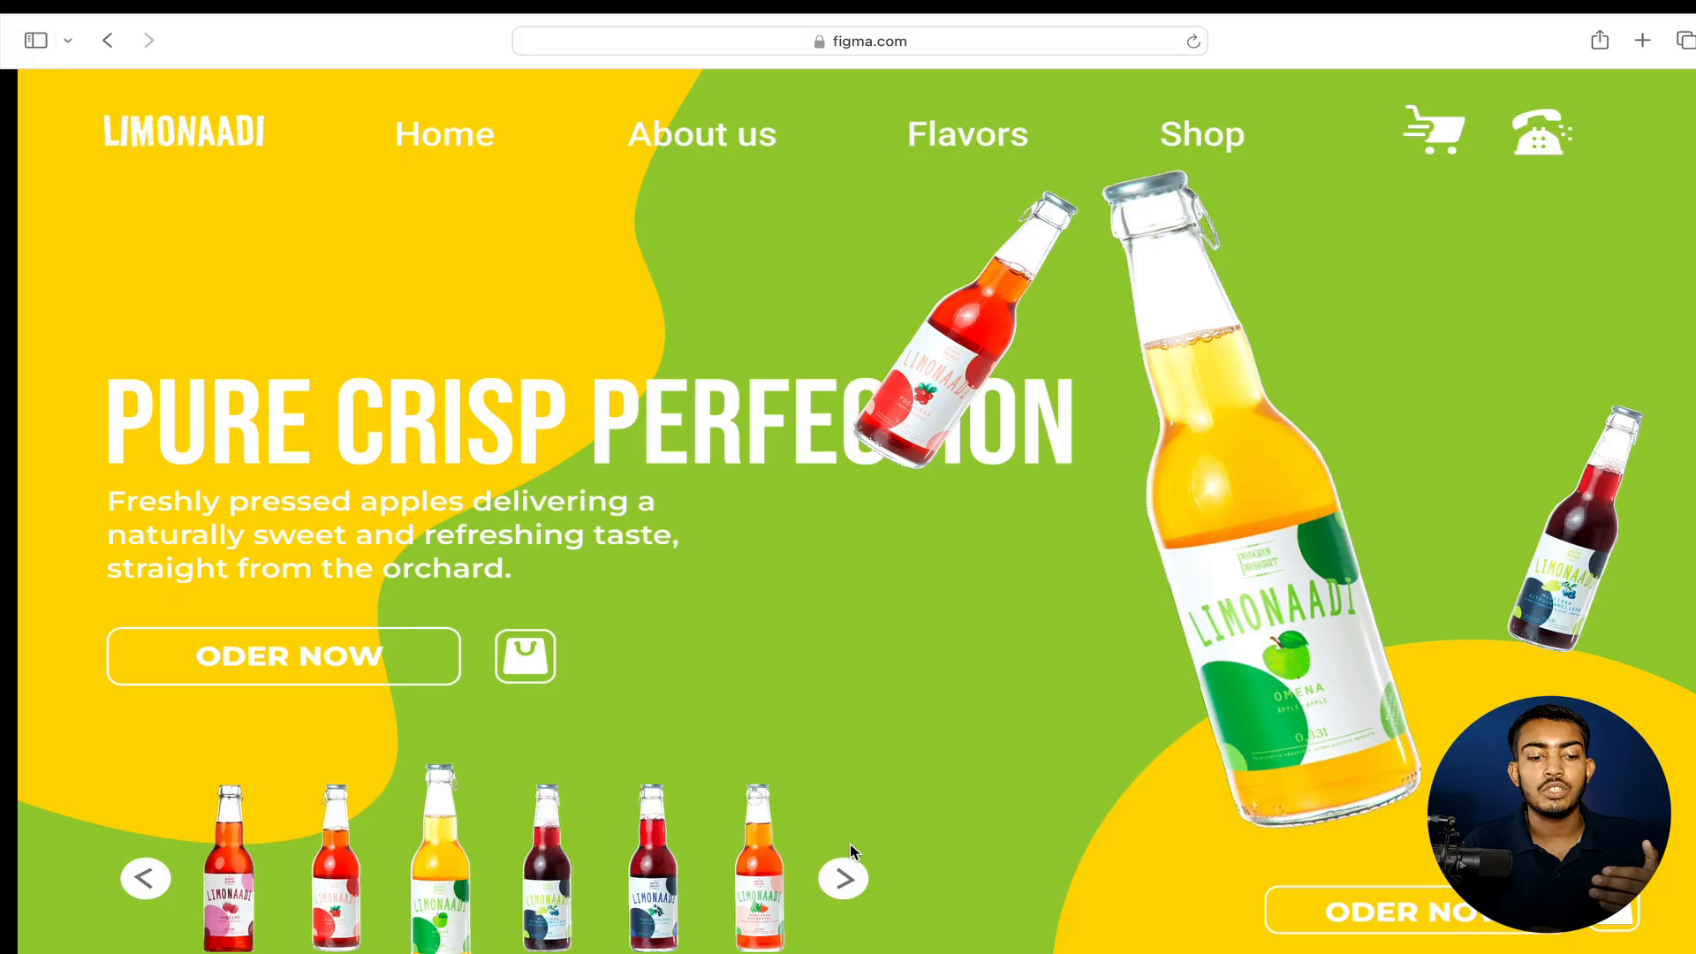